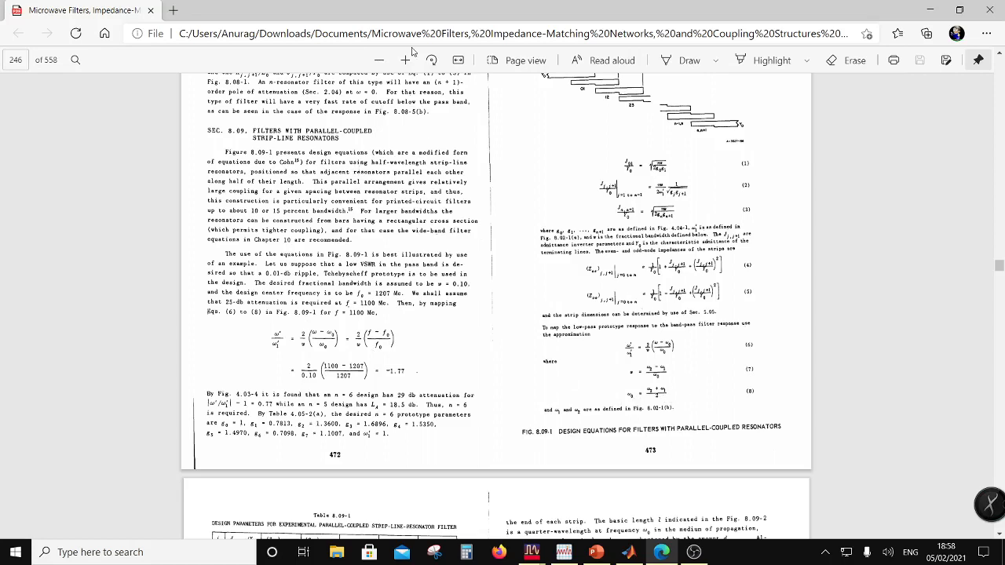
Step: Switch to the Tchebyshev_LPF data display and move marker m2 along the resp curve to 0.350 and back to 0.980
{"action": "left_click", "coordinate": [405, 59]}
{"action": "left_click", "coordinate": [405, 60]}
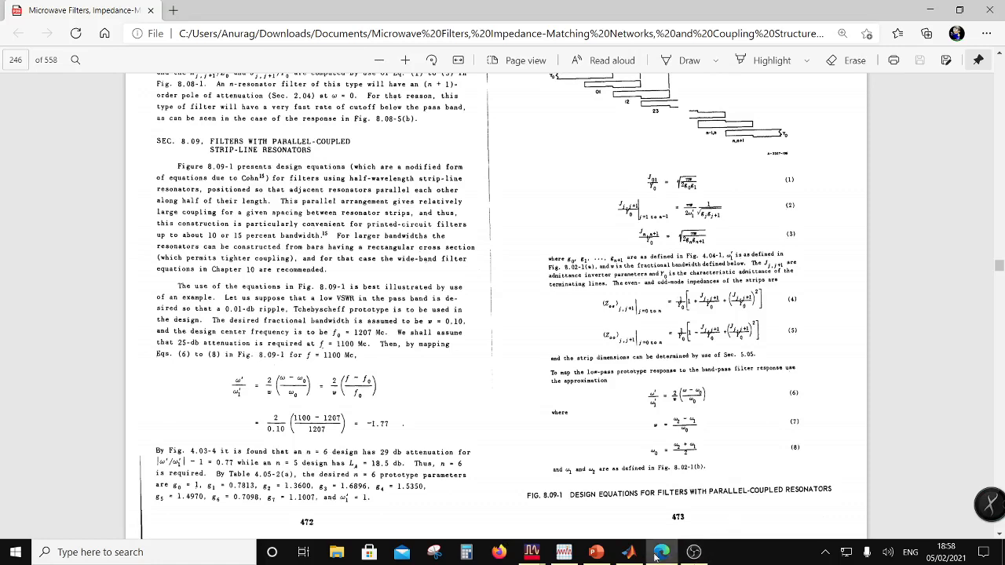
{"action": "left_click", "coordinate": [573, 557]}
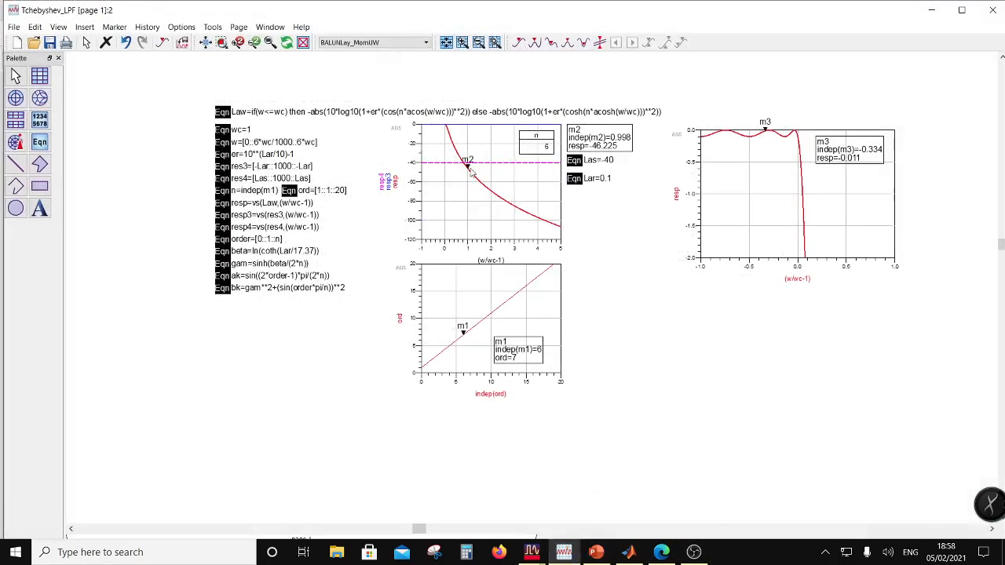
{"action": "left_click_drag", "start_coordinate": [470, 168], "coordinate": [453, 135]}
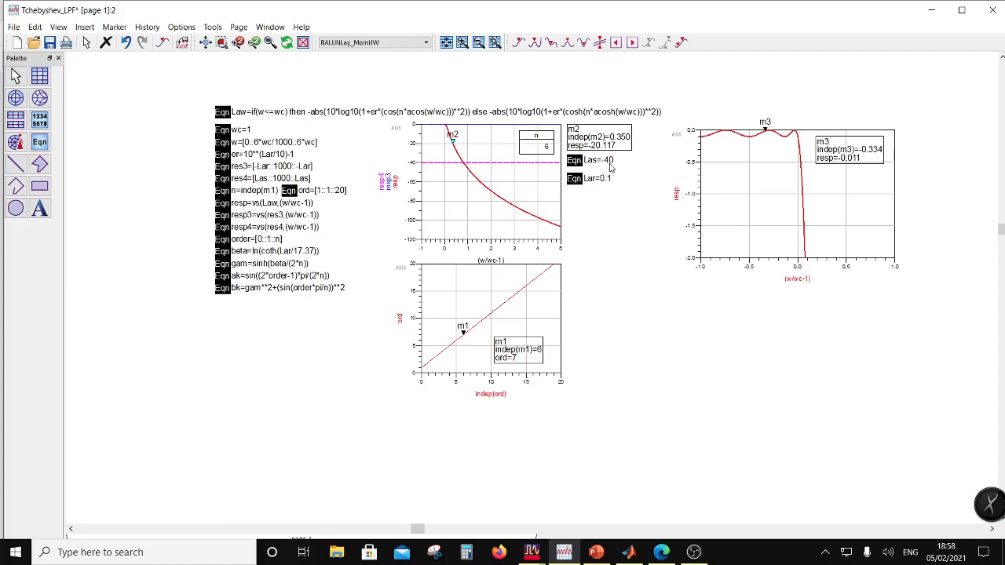
{"action": "mouse_move", "coordinate": [462, 161]}
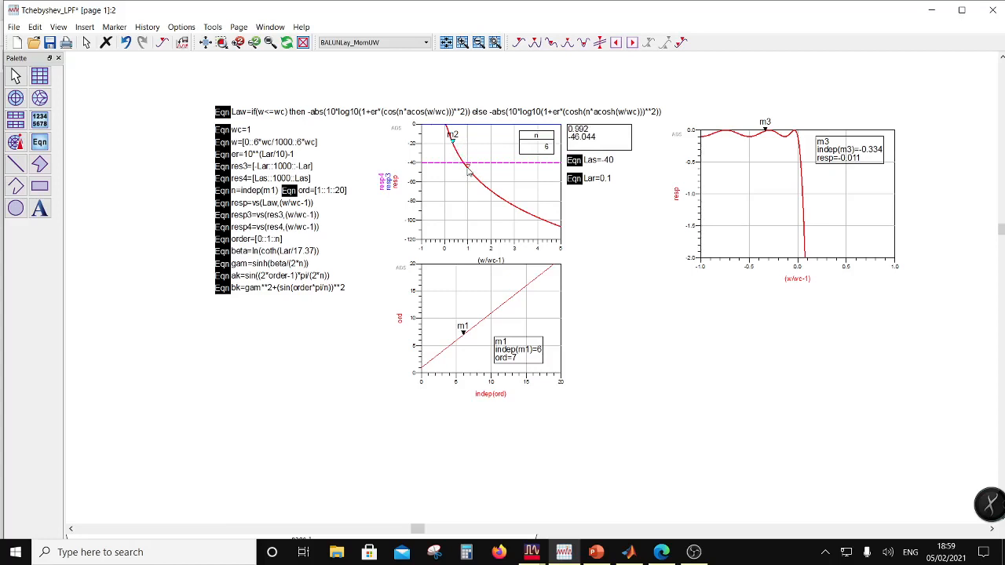
{"action": "left_click", "coordinate": [468, 167]}
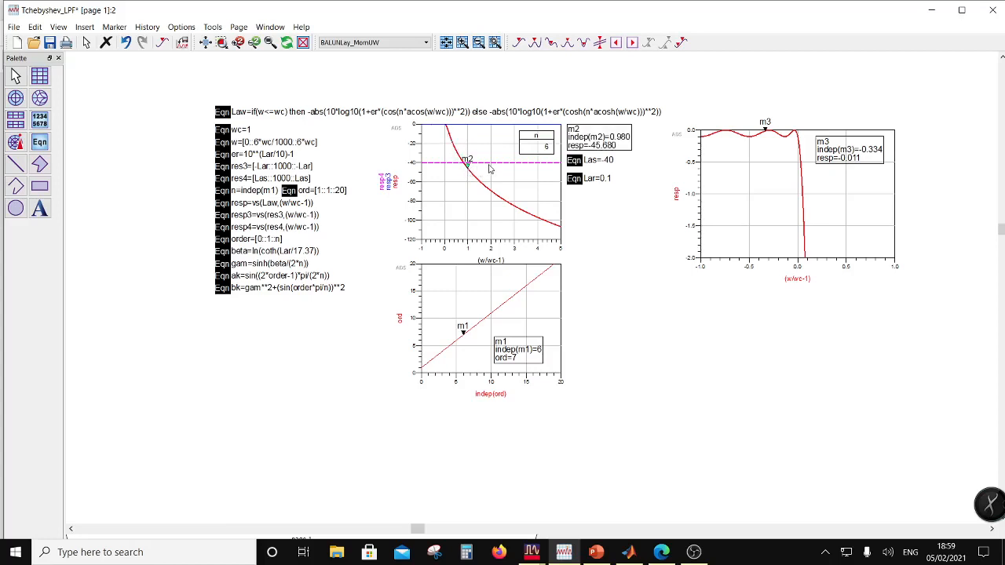
Step: Move marker m1 on the order plot to 5 to compare the filter response, and return it to 6
{"action": "left_click", "coordinate": [464, 337]}
{"action": "key", "text": "Left"}
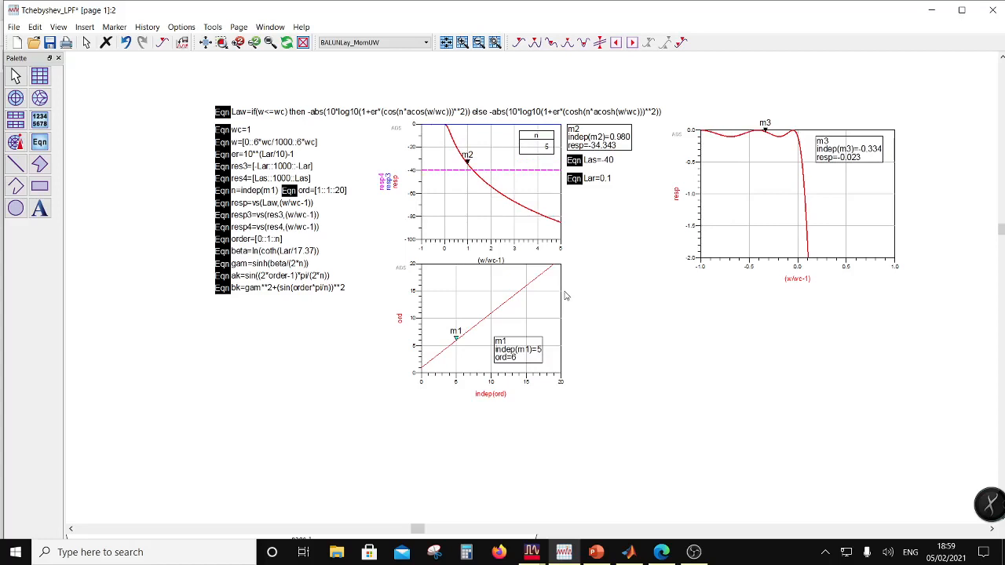
{"action": "key", "text": "Right"}
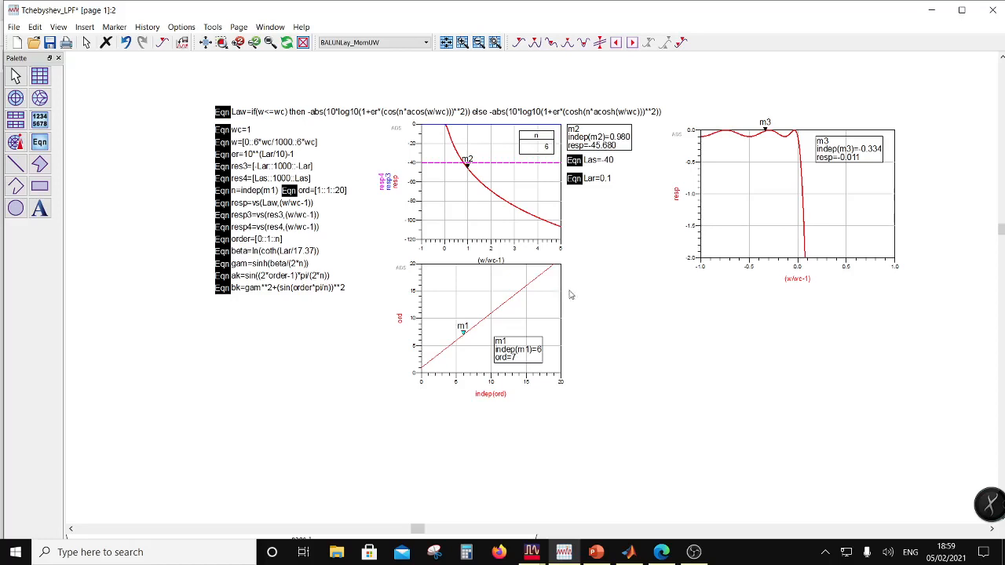
Step: Switch to MATLAB, show TchebyshevDes.m and enlarge the editor area to fit the whole function
{"action": "left_click", "coordinate": [626, 553]}
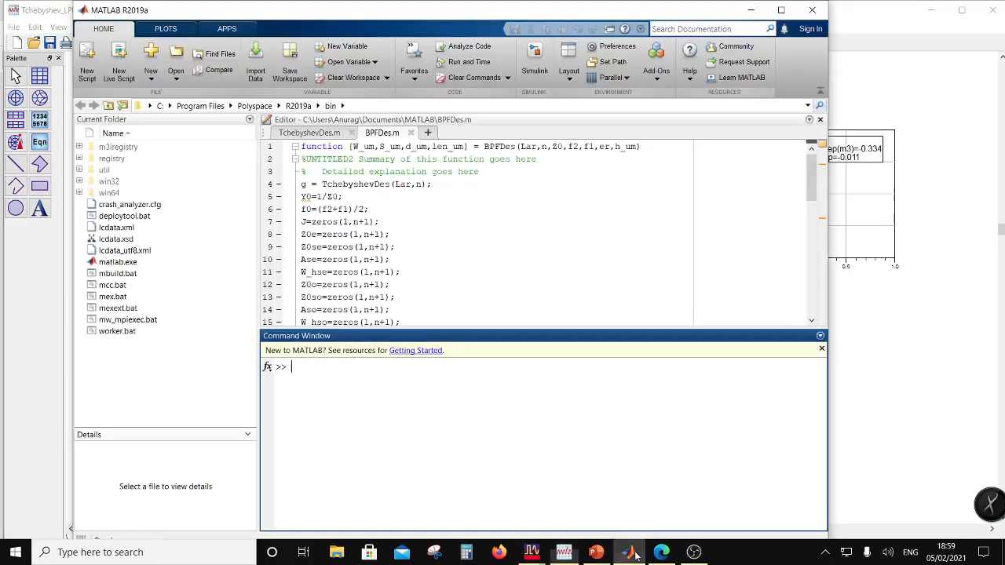
{"action": "left_click", "coordinate": [311, 133]}
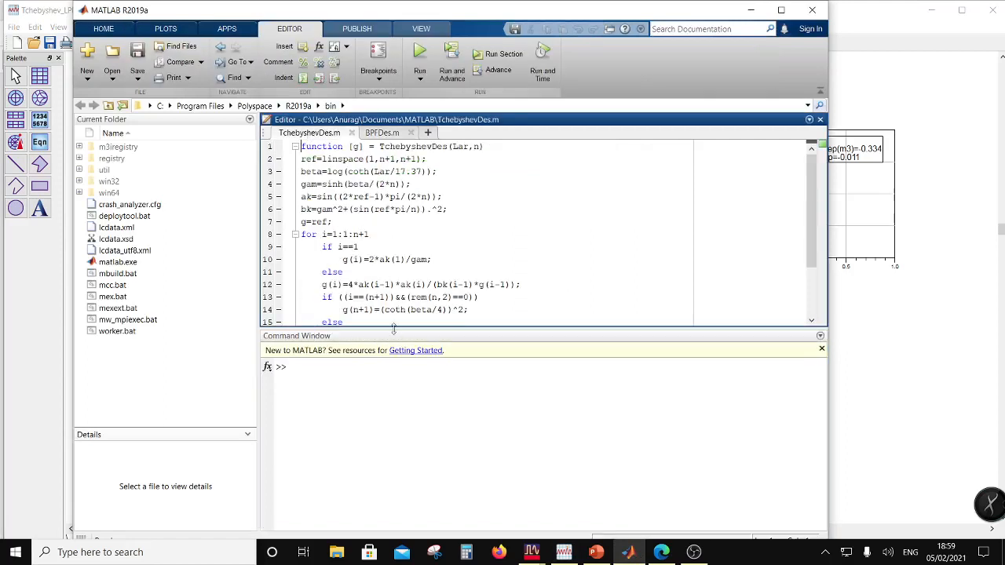
{"action": "left_click_drag", "start_coordinate": [396, 329], "coordinate": [401, 434]}
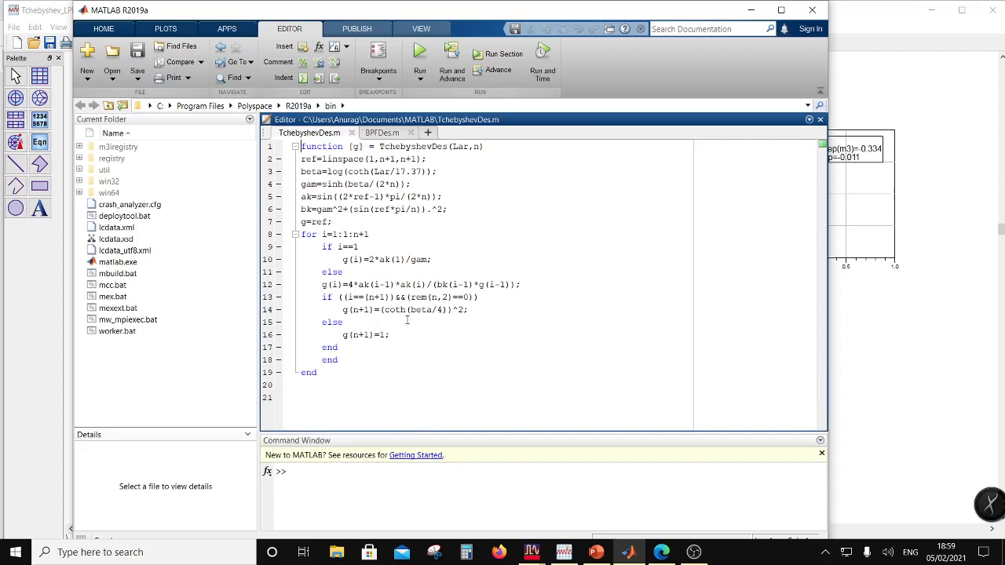
Step: Run TchebyshevDes(0.1,6) using the call copied from the function header, and enlarge the Command Window to show the output
{"action": "left_click", "coordinate": [314, 477]}
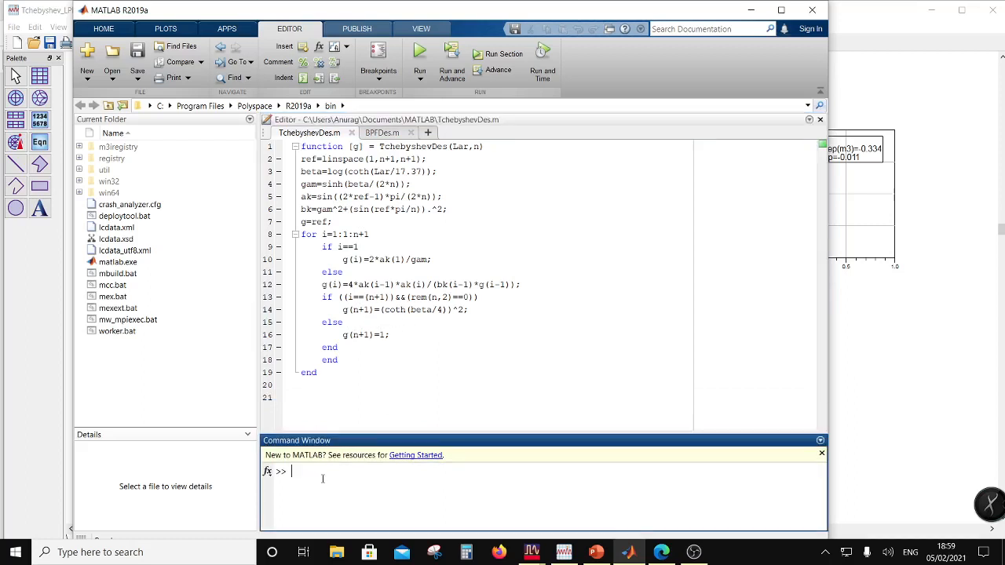
{"action": "left_click_drag", "start_coordinate": [489, 145], "coordinate": [379, 146]}
{"action": "key", "text": "ctrl+c"}
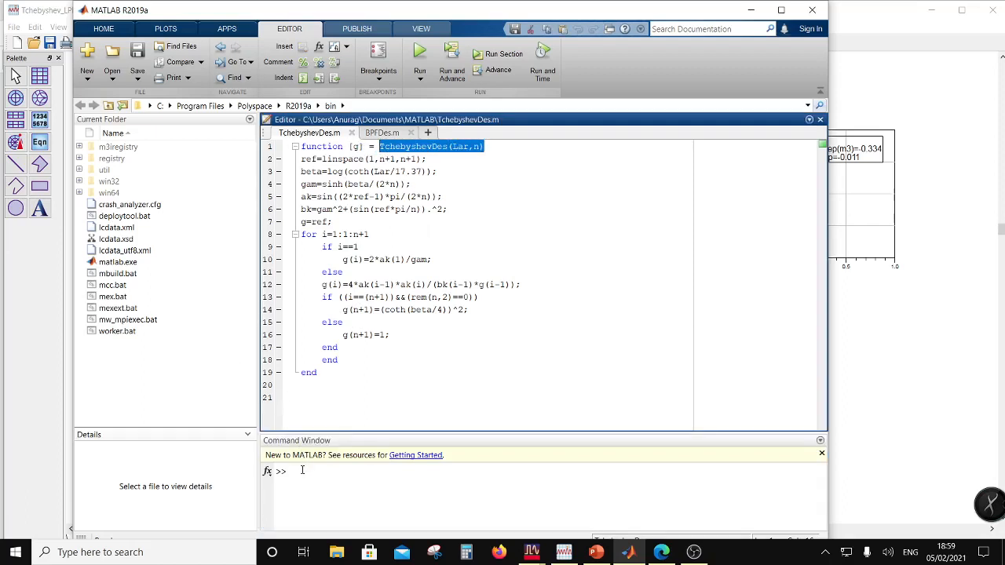
{"action": "left_click", "coordinate": [406, 483]}
{"action": "key", "text": "ctrl+v"}
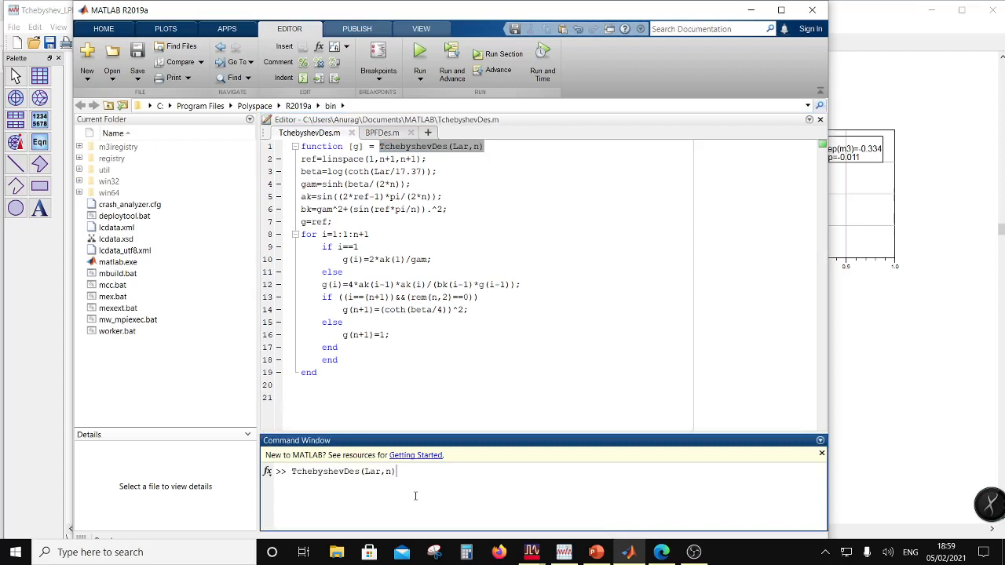
{"action": "key", "text": "BackSpace"}
{"action": "key", "text": "BackSpace"}
{"action": "key", "text": "BackSpace"}
{"action": "type", "text": "0.1"}
{"action": "key", "text": "Return"}
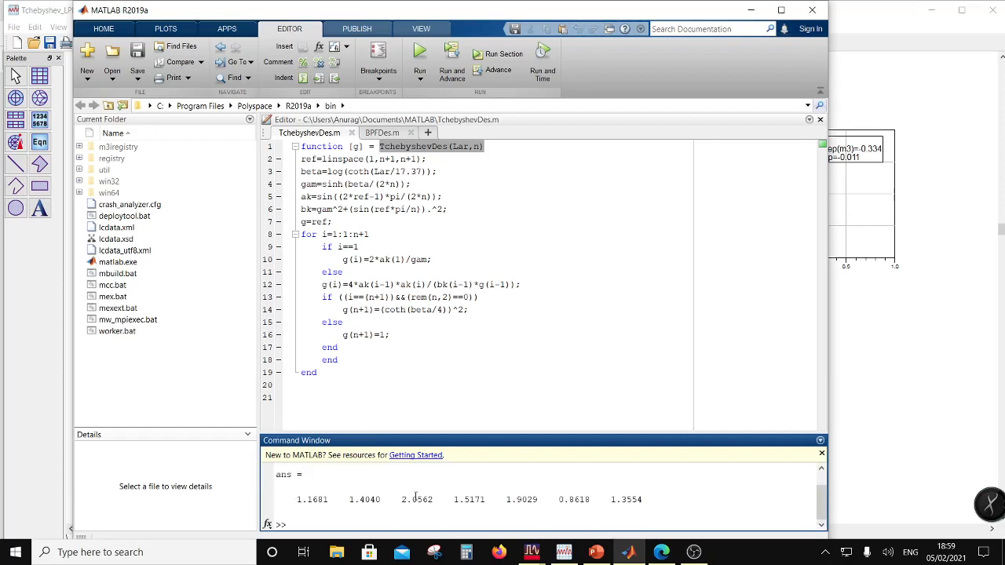
{"action": "left_click_drag", "start_coordinate": [382, 431], "coordinate": [387, 337]}
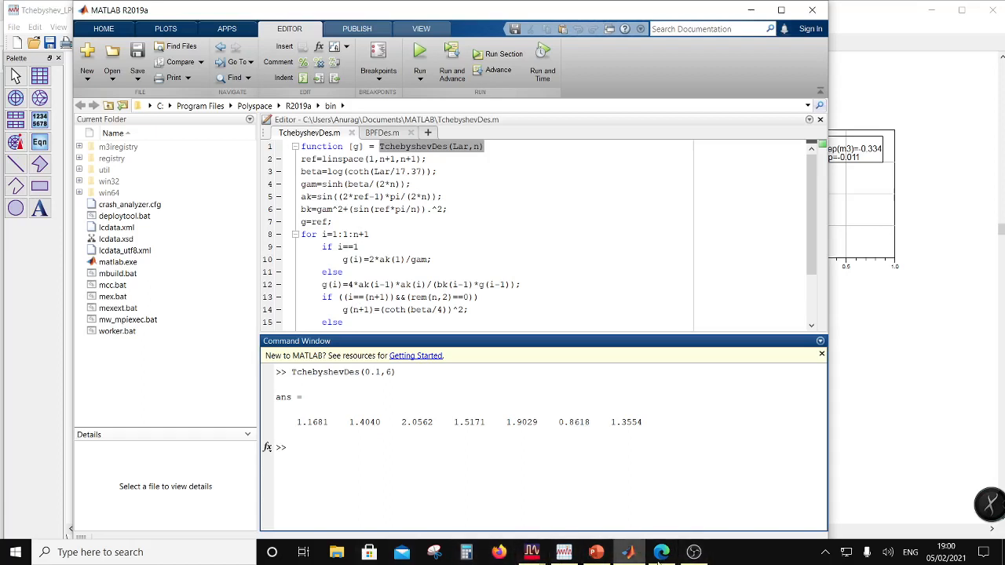
Step: Switch to the Microwave Filters PDF in Edge and examine the Fig. 8.09-1 design equations for parallel-coupled resonators and the prototype parameters
{"action": "left_click", "coordinate": [661, 553]}
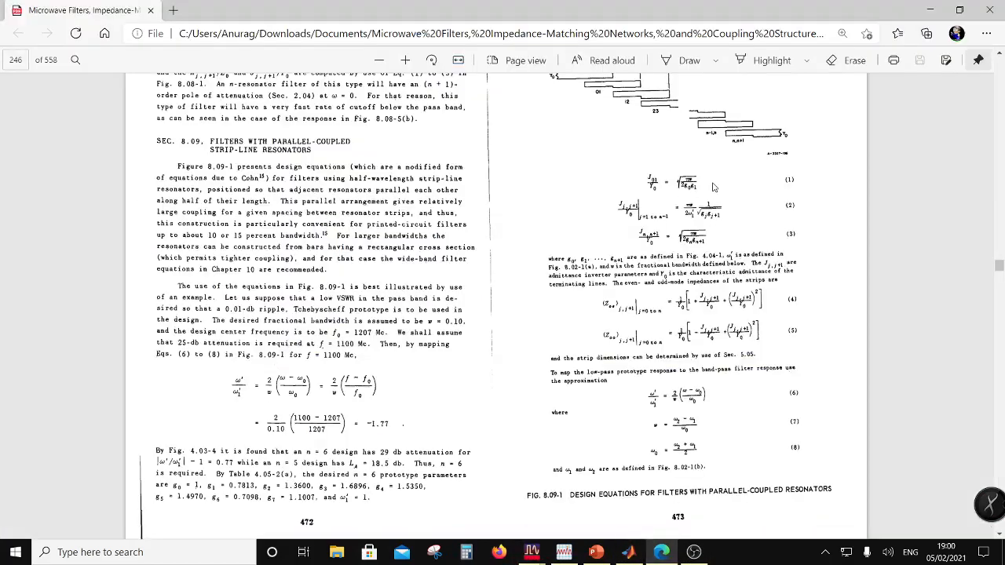
{"action": "scroll", "coordinate": [714, 187], "scroll_direction": "up", "scroll_amount": 1}
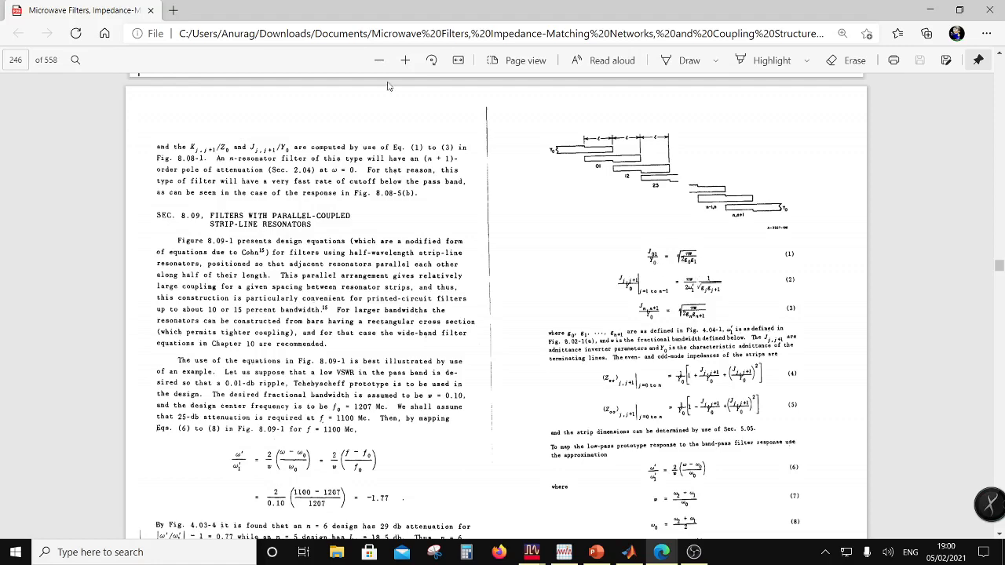
{"action": "left_click", "coordinate": [405, 62]}
{"action": "left_click", "coordinate": [405, 62]}
{"action": "left_click", "coordinate": [405, 62]}
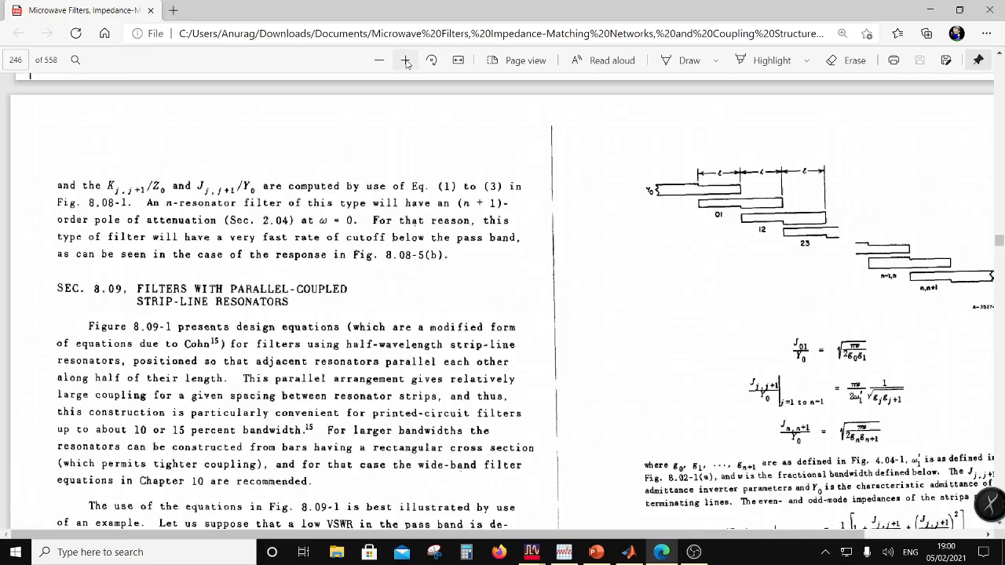
{"action": "scroll", "coordinate": [911, 385], "scroll_direction": "down", "scroll_amount": 3}
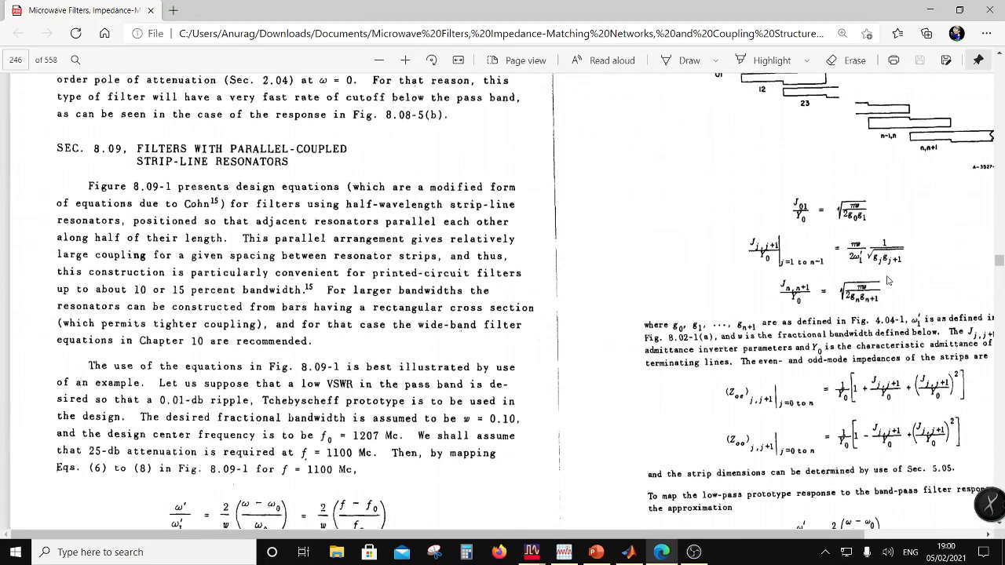
{"action": "scroll", "coordinate": [864, 212], "scroll_direction": "up", "scroll_amount": 2}
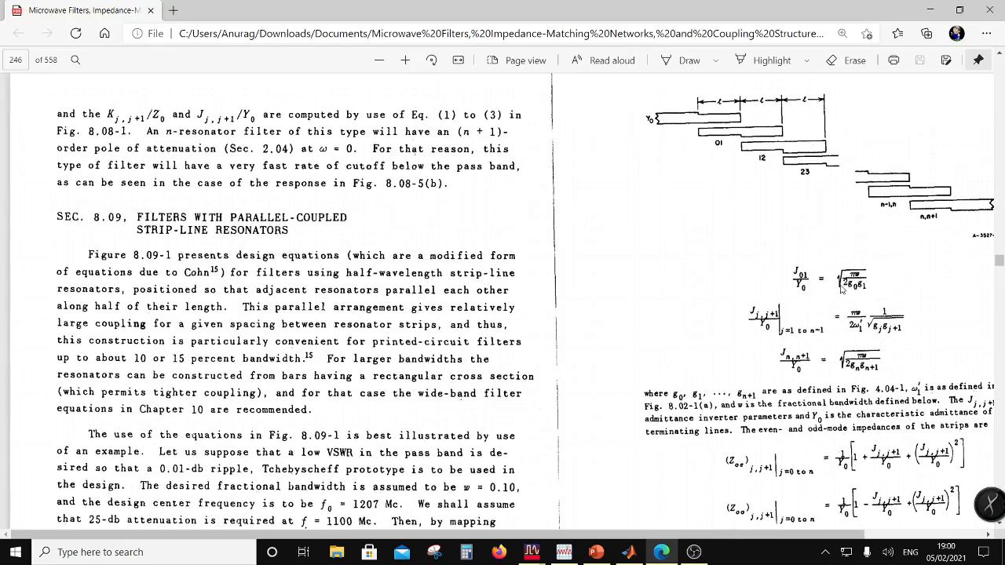
{"action": "scroll", "coordinate": [856, 295], "scroll_direction": "down", "scroll_amount": 5}
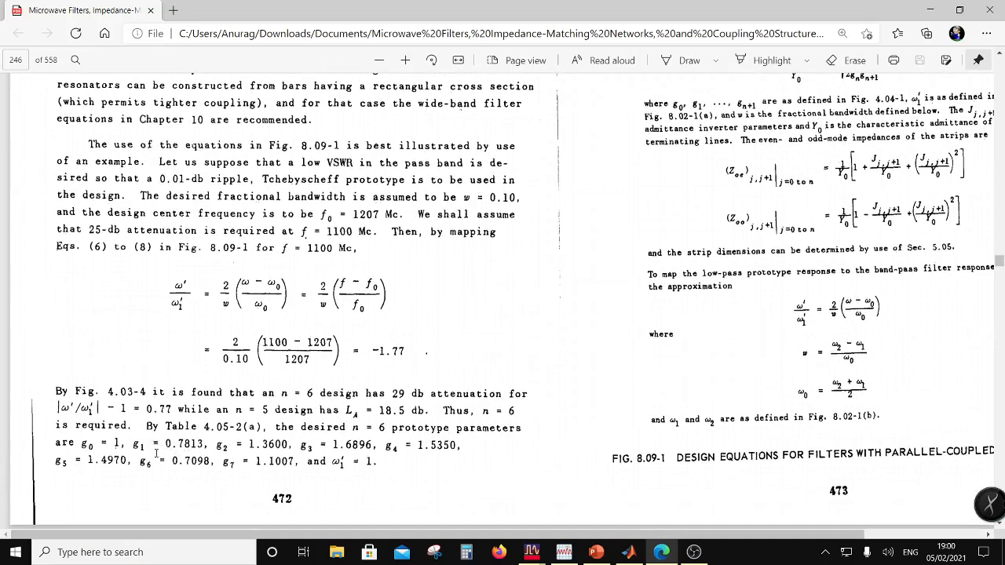
{"action": "scroll", "coordinate": [864, 307], "scroll_direction": "up", "scroll_amount": 4}
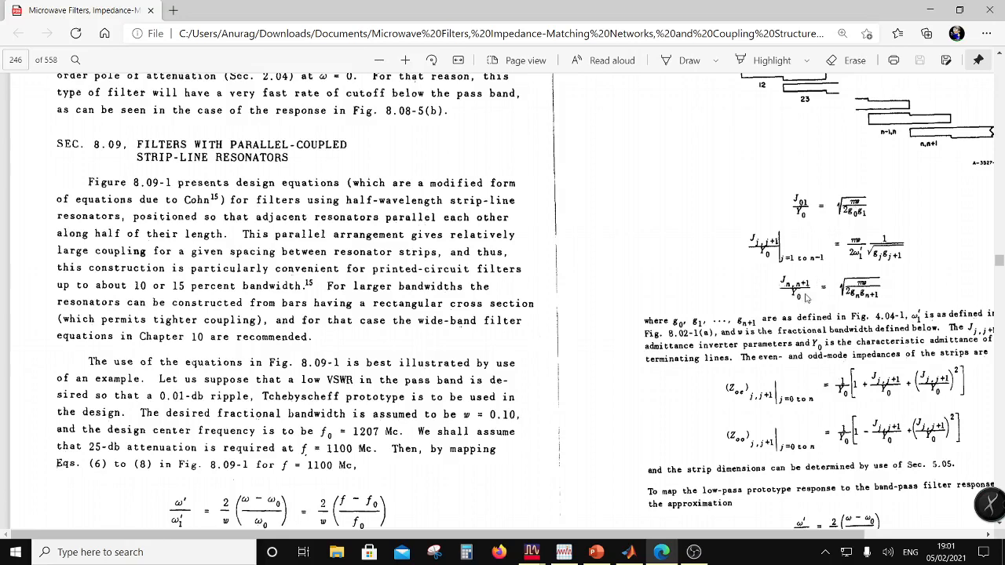
{"action": "scroll", "coordinate": [879, 338], "scroll_direction": "down", "scroll_amount": 1}
{"action": "scroll", "coordinate": [880, 338], "scroll_direction": "down", "scroll_amount": 1}
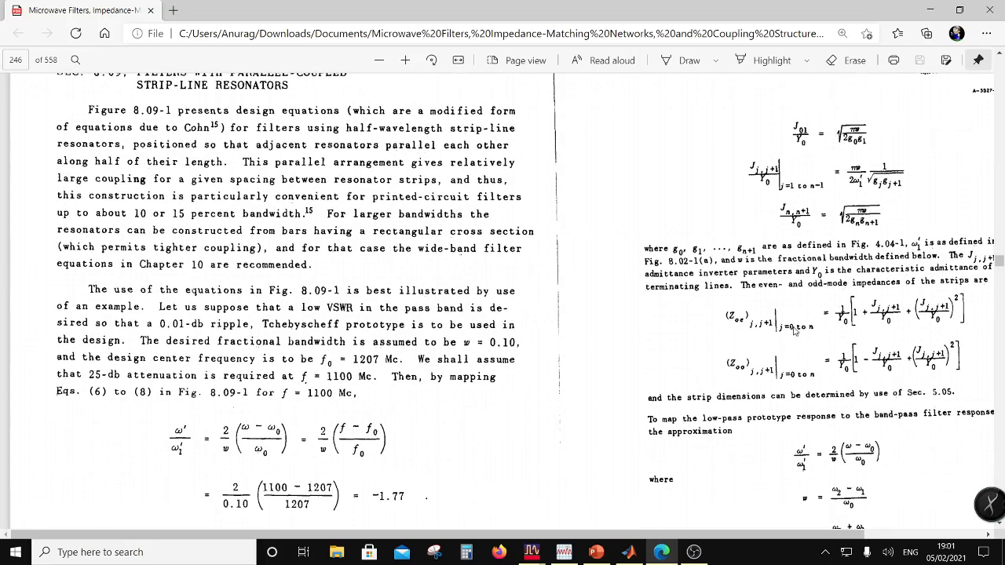
{"action": "scroll", "coordinate": [682, 259], "scroll_direction": "down", "scroll_amount": 1}
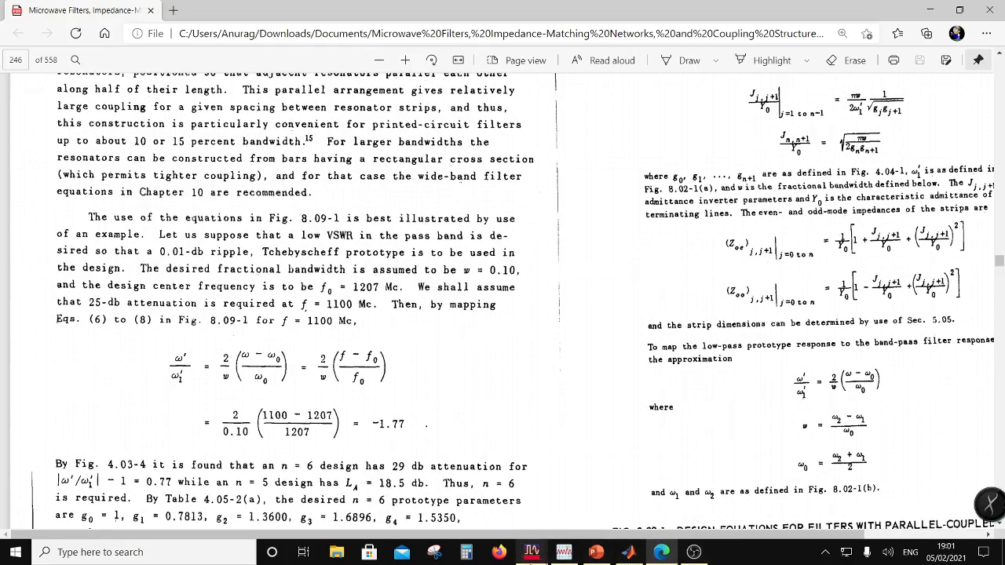
Step: Switch to PowerPoint and select the first two overlapping bars of the staggered resonator diagram together
{"action": "left_click", "coordinate": [597, 552]}
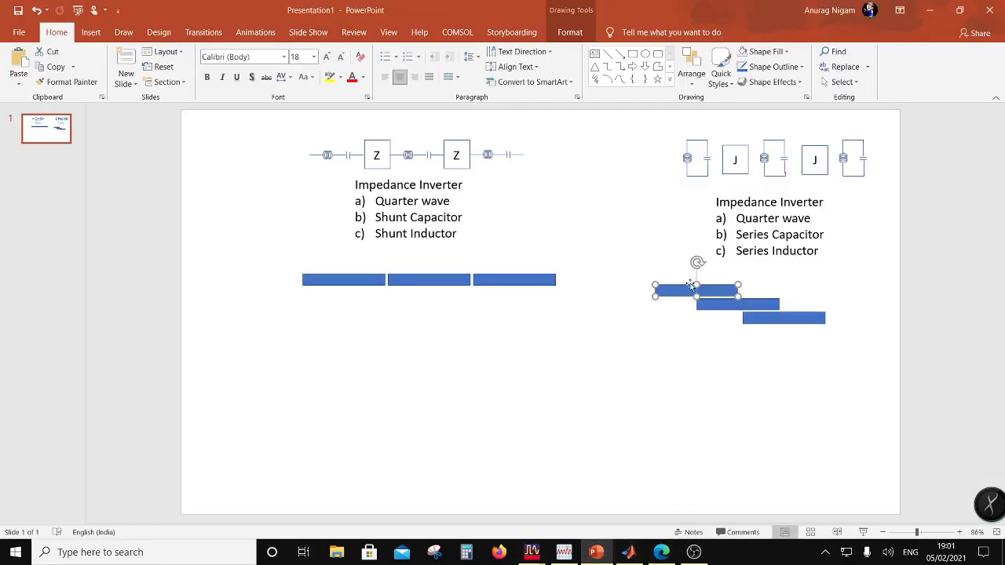
{"action": "left_click", "coordinate": [727, 308]}
{"action": "left_click", "coordinate": [709, 290], "text": "shift"}
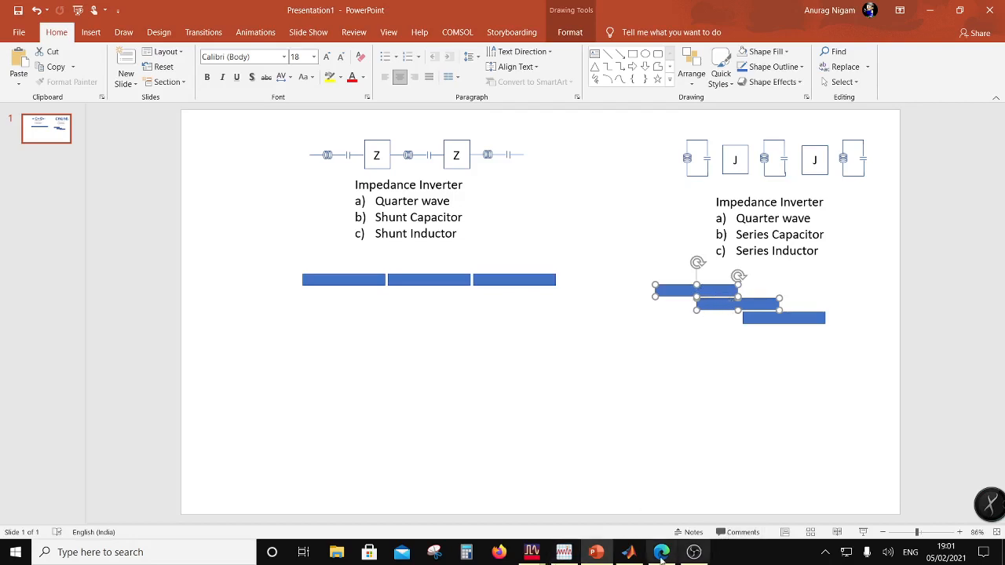
Step: Review the impedance and frequency-mapping equations in the Edge PDF, and bring up BPFDes.m in MATLAB's editor
{"action": "left_click", "coordinate": [604, 554]}
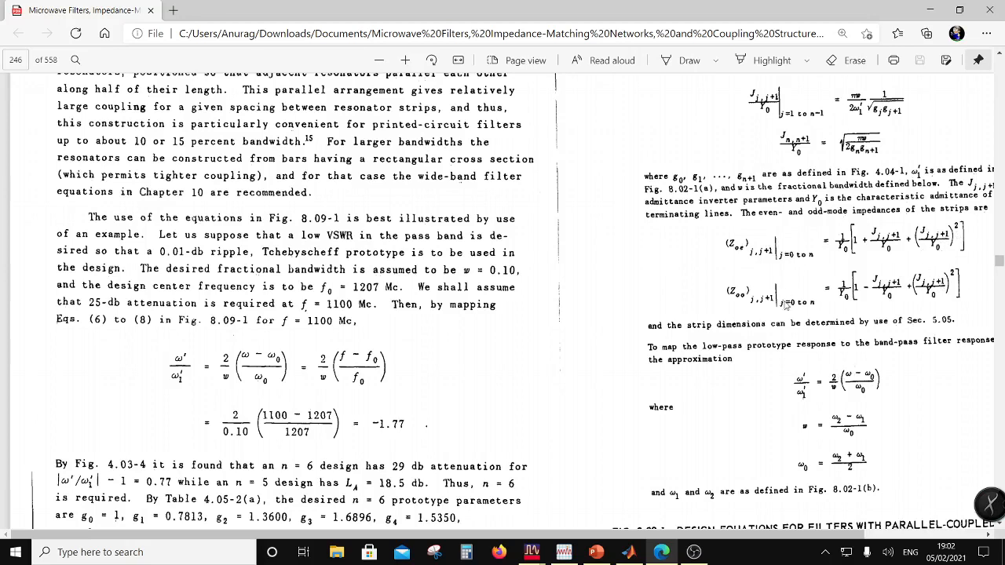
{"action": "scroll", "coordinate": [721, 287], "scroll_direction": "down", "scroll_amount": 1}
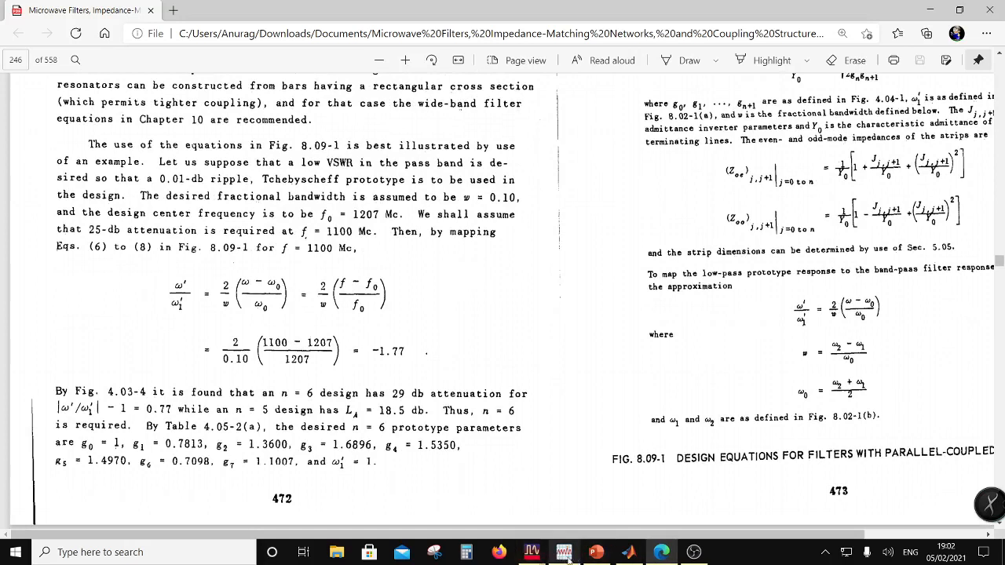
{"action": "mouse_move", "coordinate": [567, 562]}
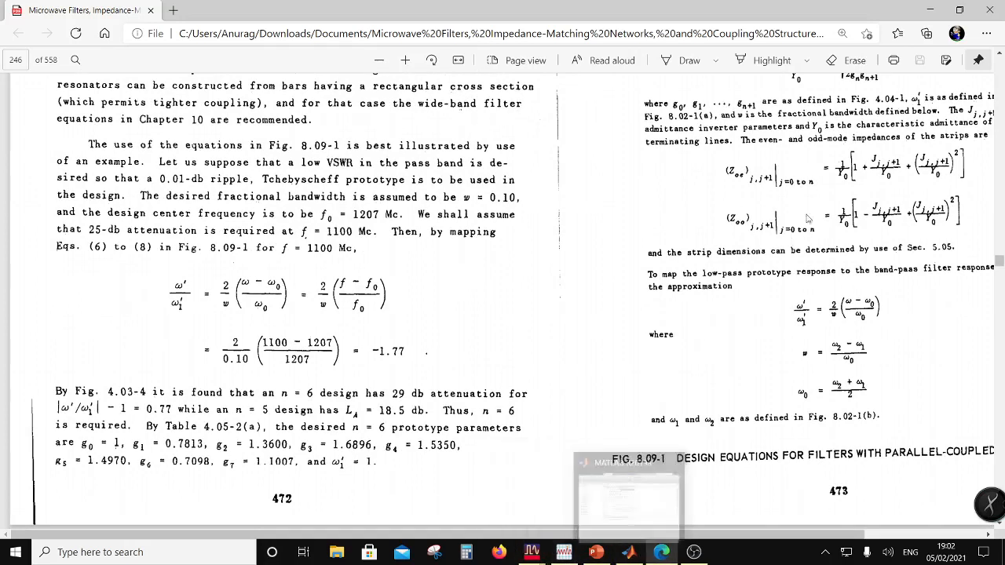
{"action": "left_click", "coordinate": [630, 552]}
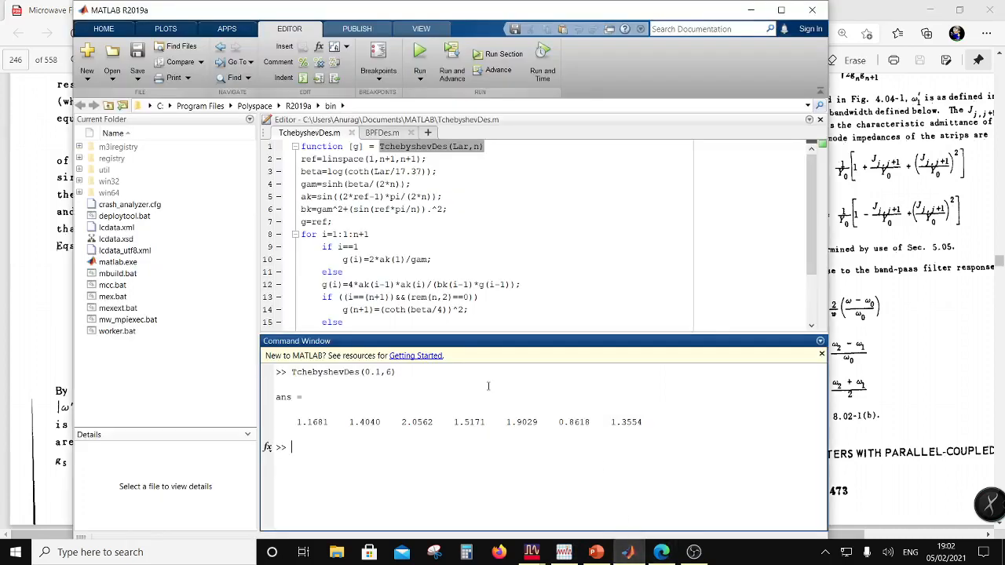
{"action": "left_click", "coordinate": [382, 133]}
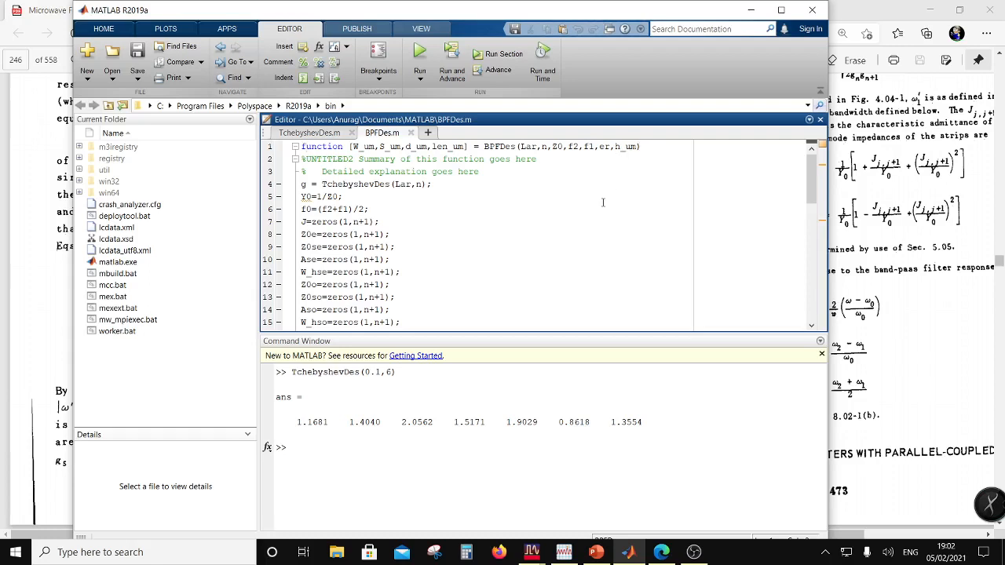
Step: Switch to Calculator, compute 97 × 4 and subtract 9 from the result to get the substrate height
{"action": "left_click", "coordinate": [466, 553]}
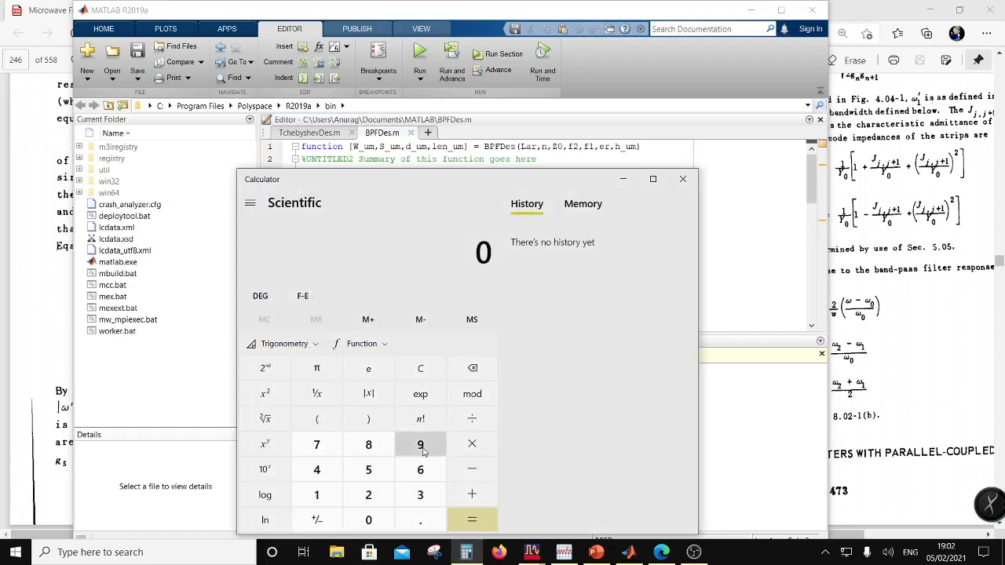
{"action": "left_click", "coordinate": [420, 445]}
{"action": "left_click", "coordinate": [317, 445]}
{"action": "left_click", "coordinate": [472, 445]}
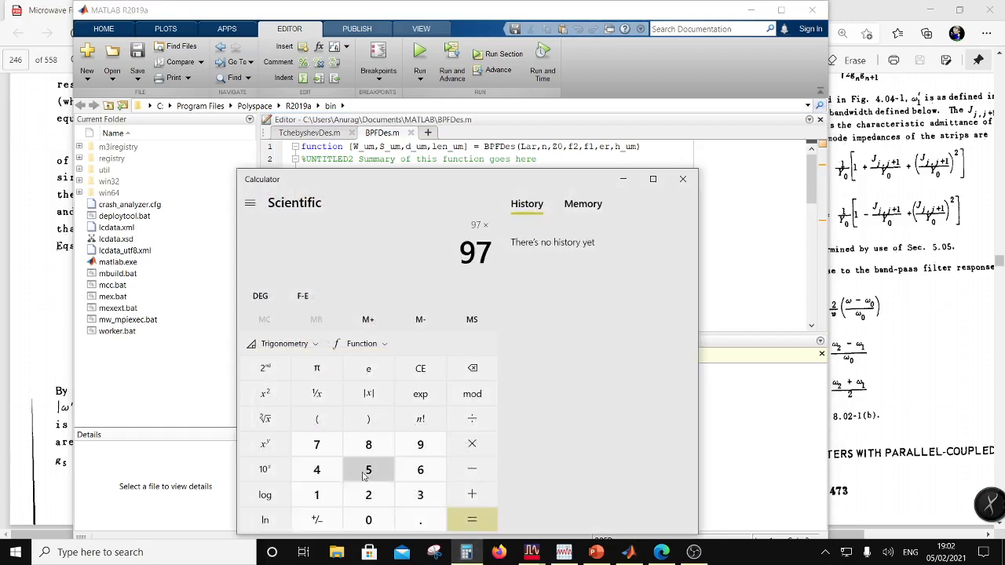
{"action": "left_click", "coordinate": [317, 470]}
{"action": "left_click", "coordinate": [472, 520]}
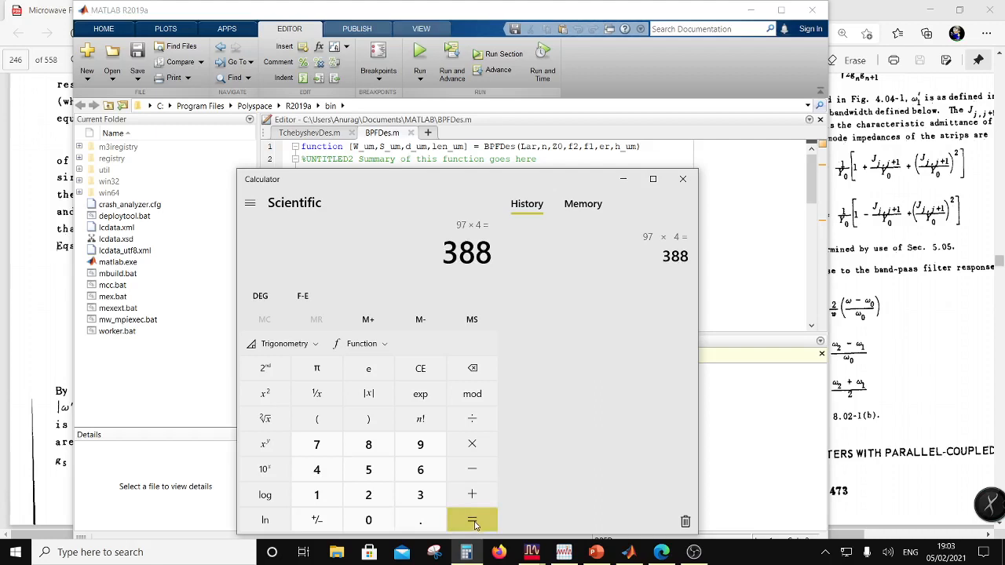
{"action": "left_click", "coordinate": [475, 471]}
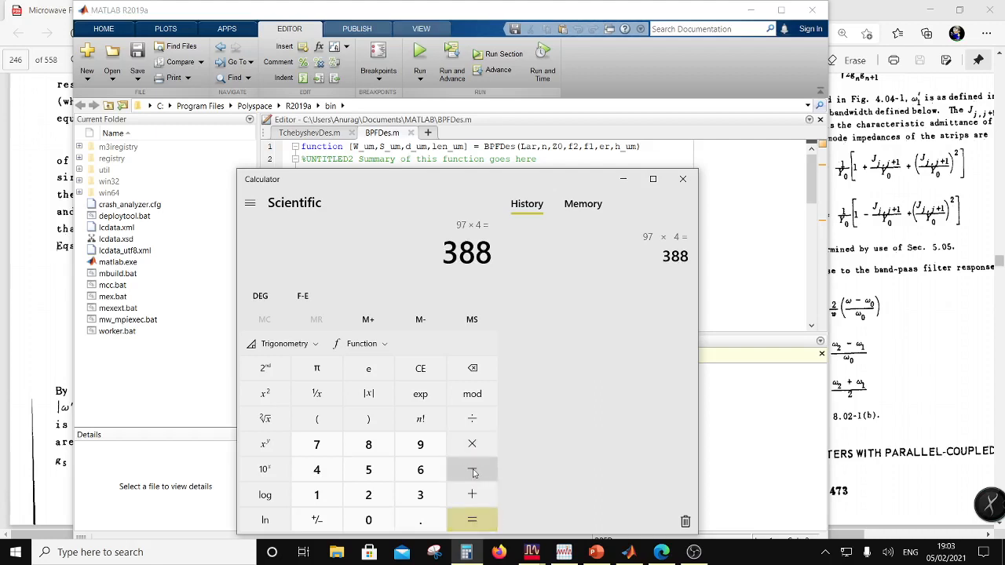
{"action": "left_click", "coordinate": [421, 445]}
{"action": "left_click", "coordinate": [472, 520]}
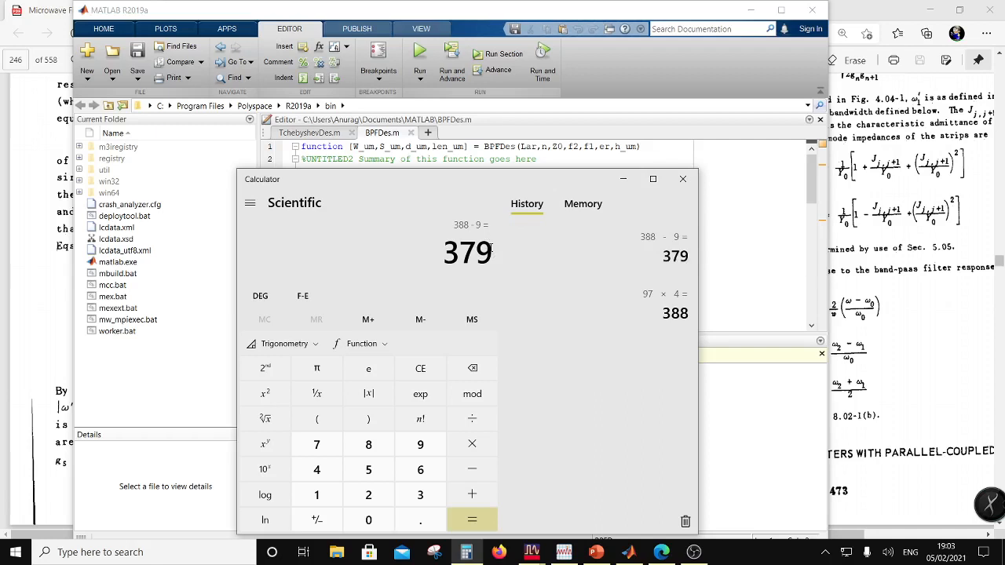
Step: Back in MATLAB, recall the earlier call [W_um,S_um,d_um,len_um] = BPFDes(0.1,6,50,11e9,9e9,5.92,379); check its arguments and run it
{"action": "left_click", "coordinate": [769, 400]}
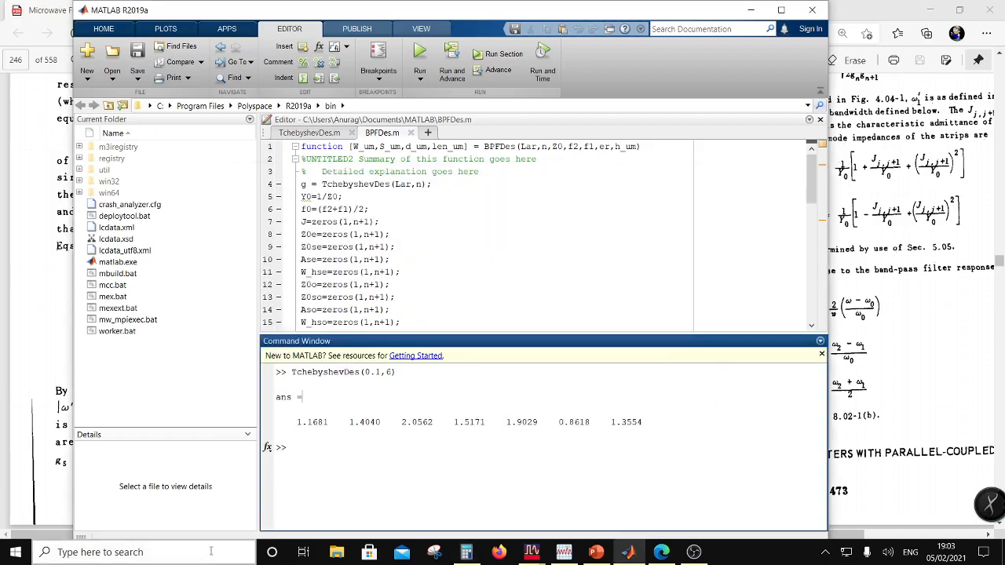
{"action": "key", "text": "Up"}
{"action": "key", "text": "Up"}
{"action": "key", "text": "Up"}
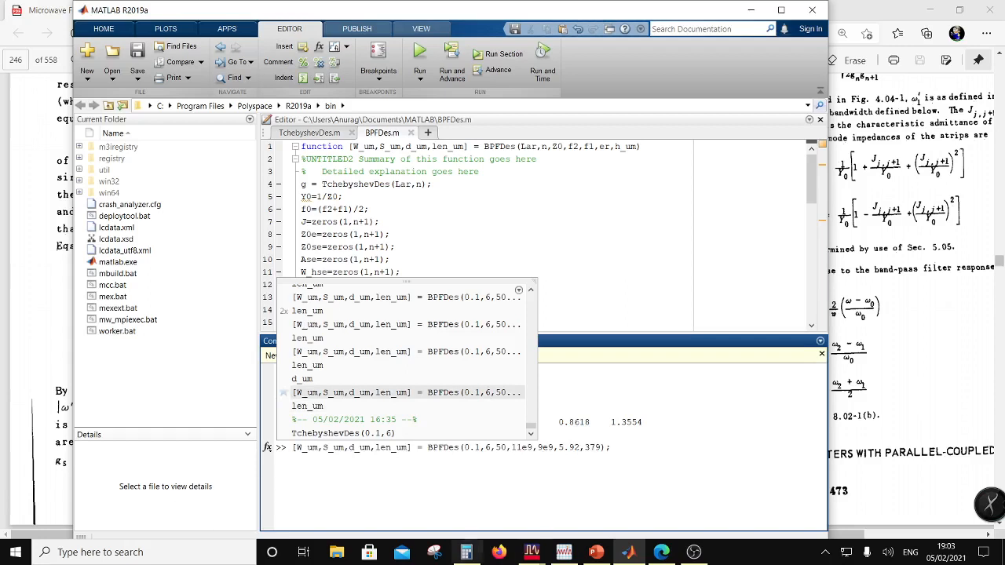
{"action": "key", "text": "Escape"}
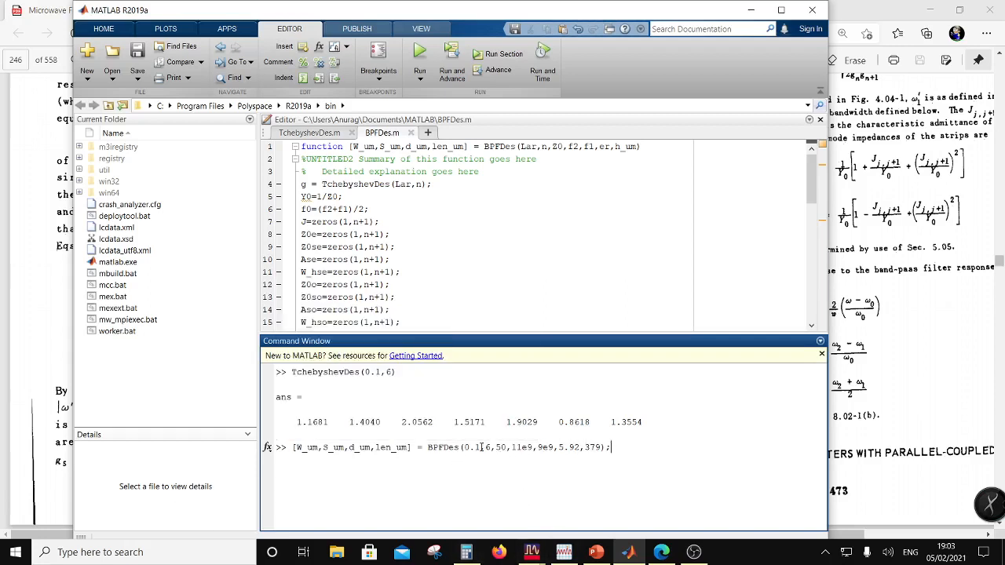
{"action": "left_click_drag", "start_coordinate": [481, 447], "coordinate": [470, 447]}
{"action": "left_click", "coordinate": [490, 446]}
{"action": "double_click", "coordinate": [489, 447]}
{"action": "double_click", "coordinate": [503, 447]}
{"action": "left_click_drag", "start_coordinate": [534, 447], "coordinate": [585, 447]}
{"action": "left_click", "coordinate": [617, 447]}
{"action": "key", "text": "Return"}
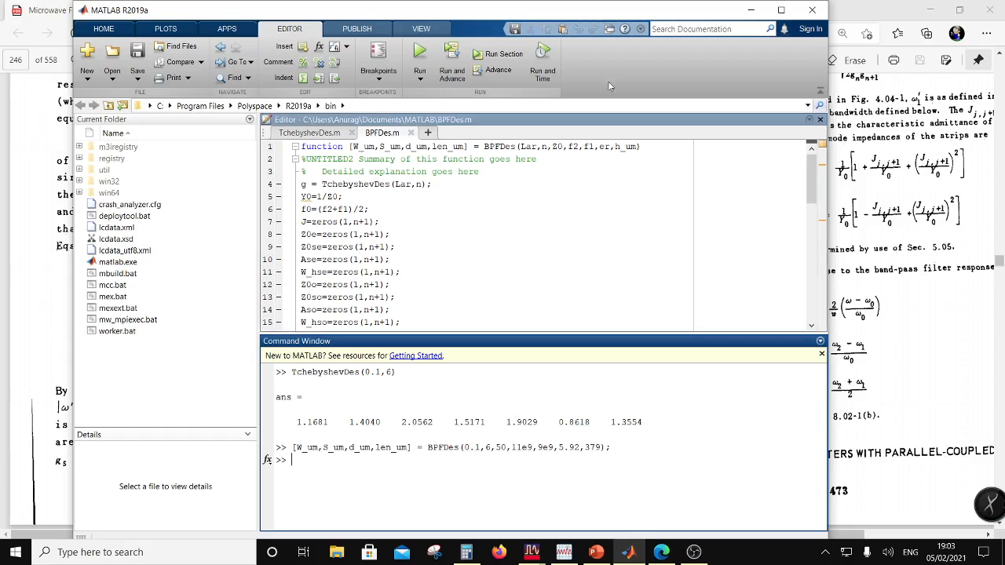
Step: Enlarge the Command Window and display the computed line widths W_um and line length len_um
{"action": "left_click_drag", "start_coordinate": [484, 333], "coordinate": [478, 200]}
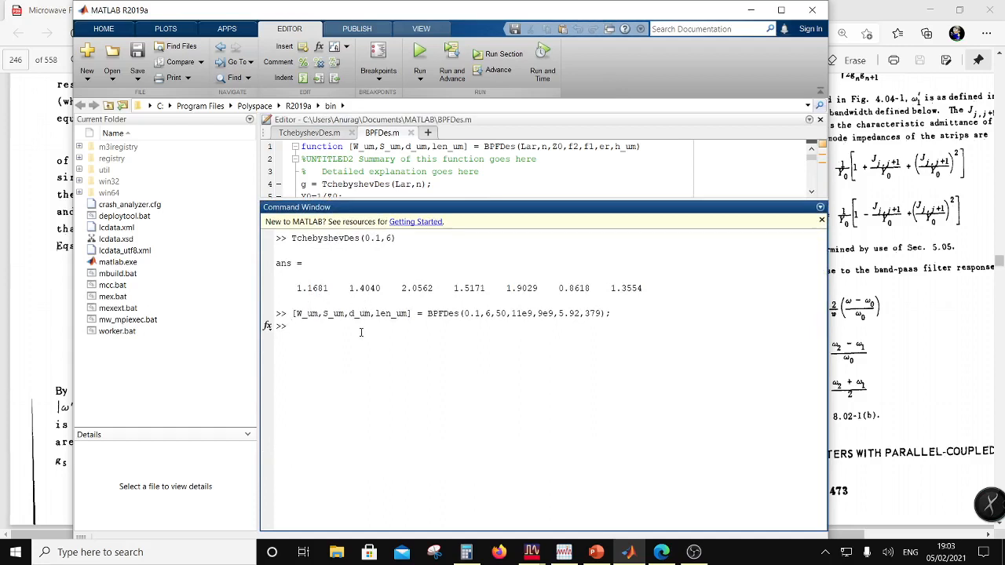
{"action": "type", "text": "W_um"}
{"action": "key", "text": "Return"}
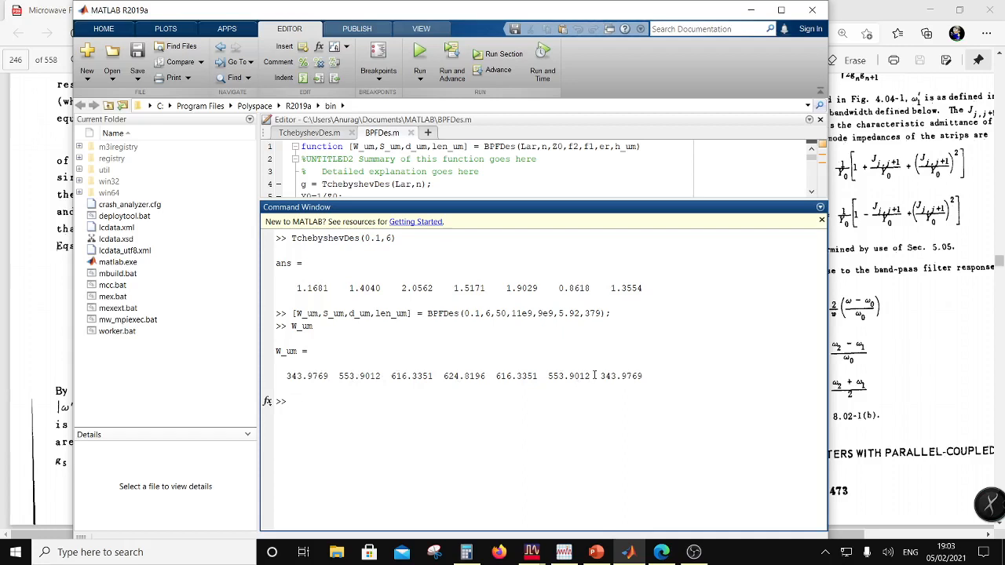
{"action": "key", "text": "Up"}
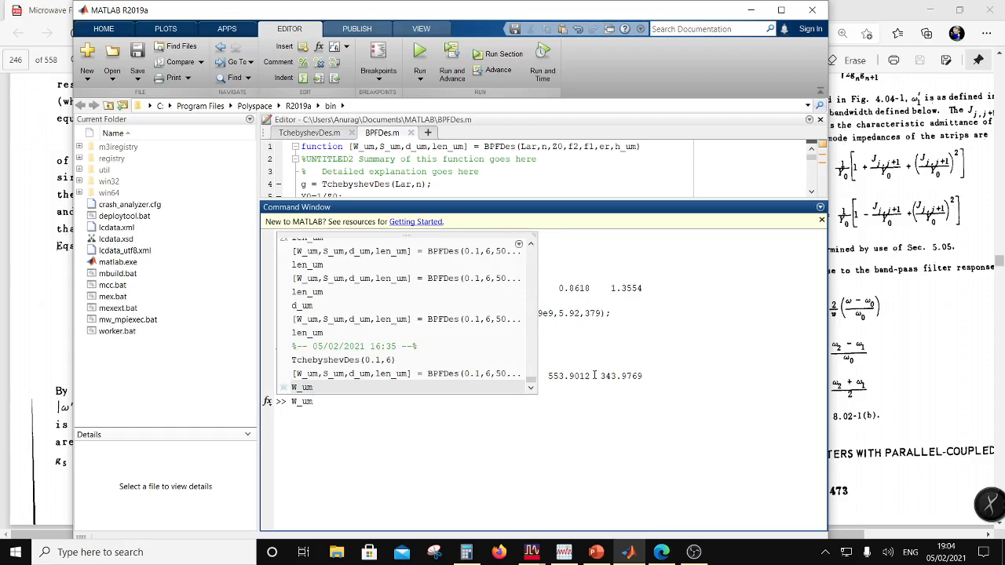
{"action": "key", "text": "Up"}
{"action": "key", "text": "Up"}
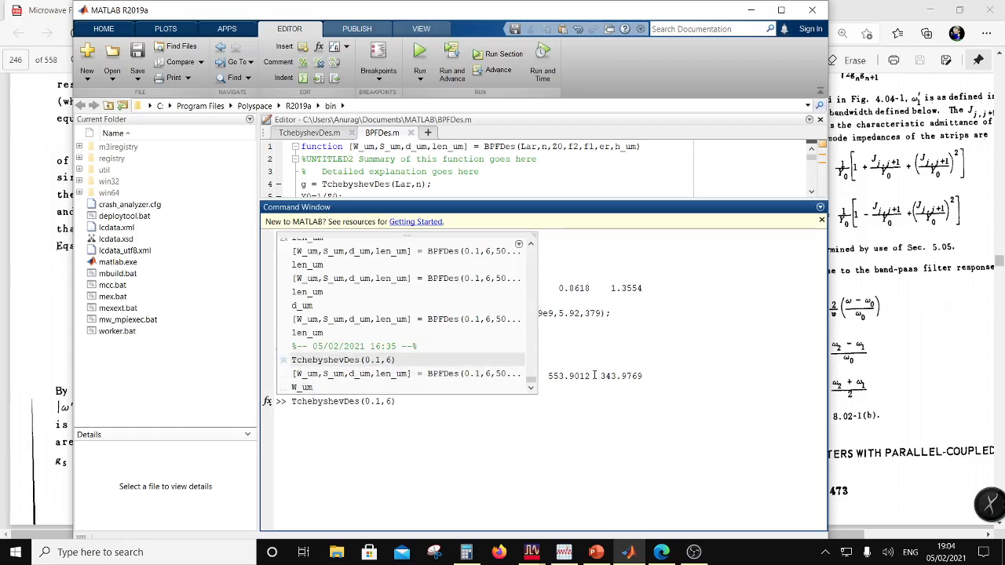
{"action": "key", "text": "Up"}
{"action": "key", "text": "Return"}
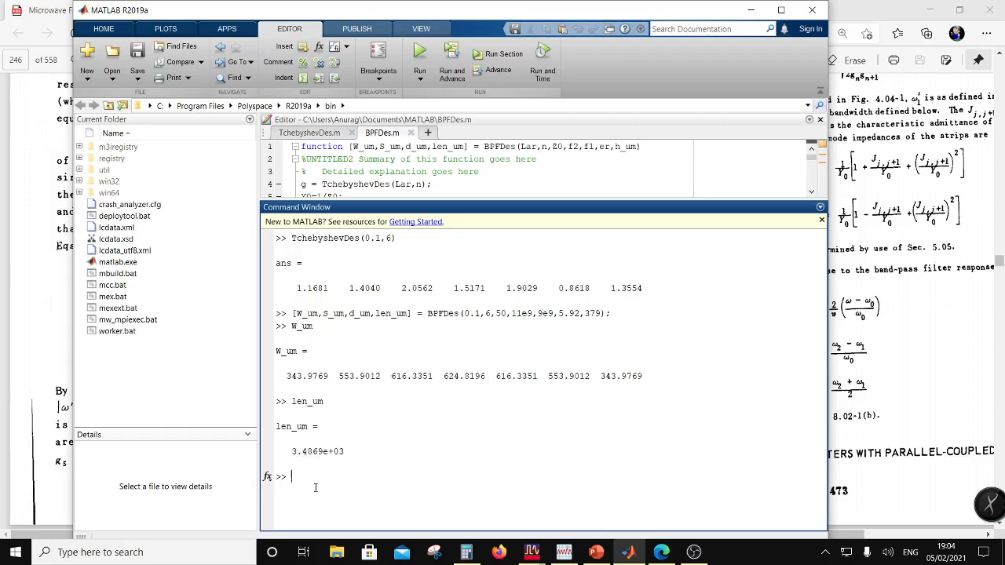
Step: Enlarge the Command Window further and display the computed line spacings S_um
{"action": "left_click_drag", "start_coordinate": [374, 206], "coordinate": [365, 194]}
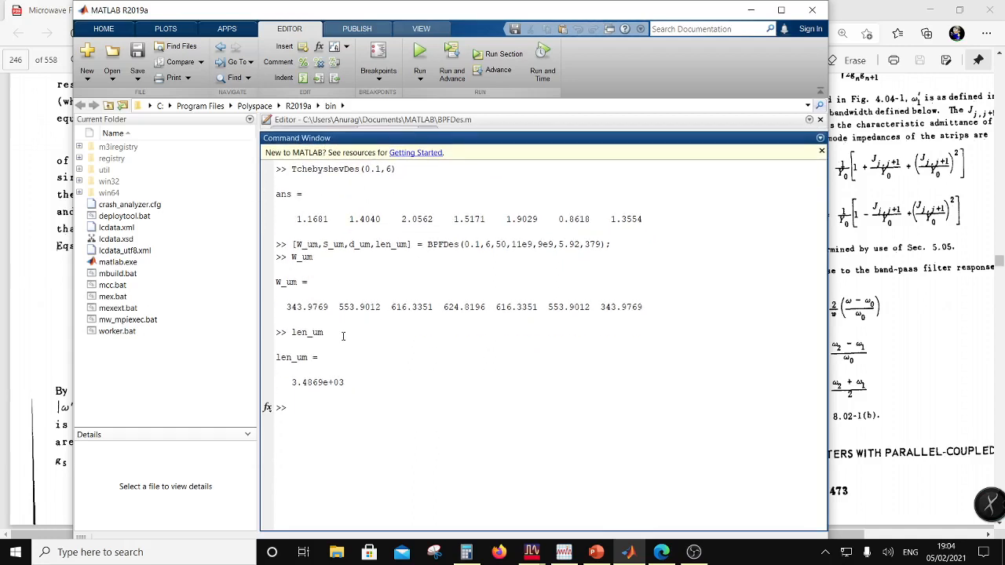
{"action": "type", "text": "s_um"}
{"action": "key", "text": "Return"}
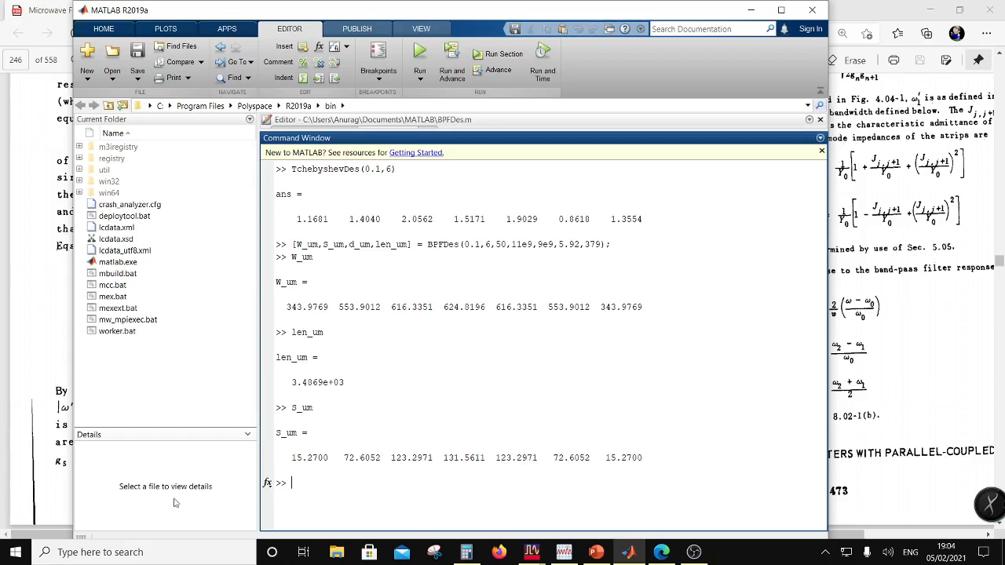
Step: Switch to the Tchebyshev_LPF data display in ADS, review its response plots and save it
{"action": "mouse_move", "coordinate": [532, 552]}
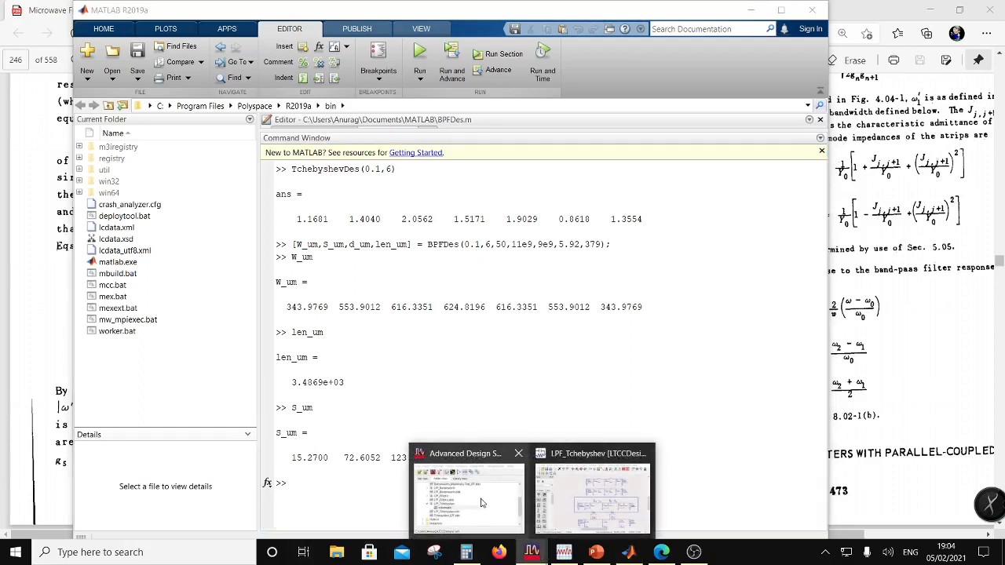
{"action": "left_click", "coordinate": [482, 503]}
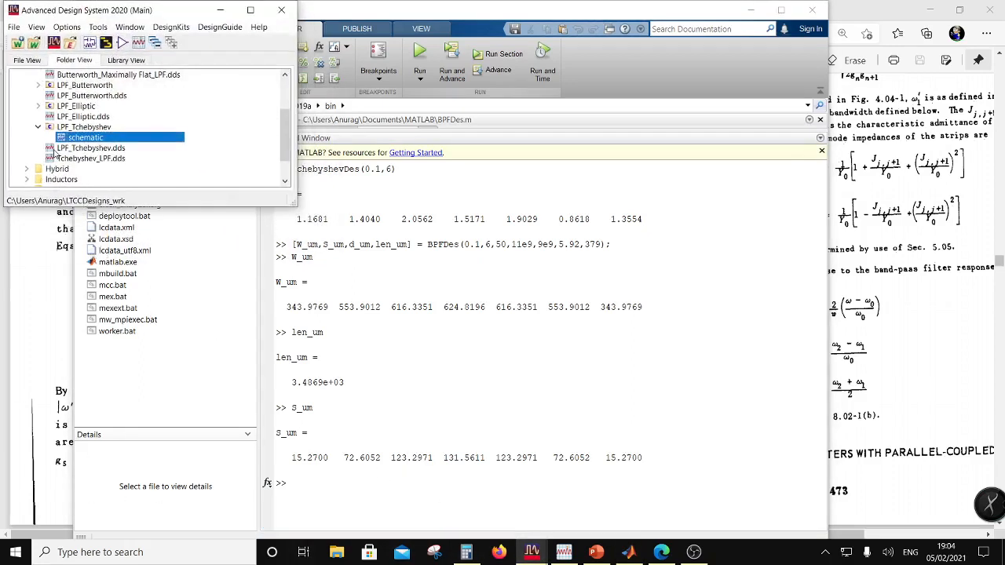
{"action": "left_click", "coordinate": [565, 552]}
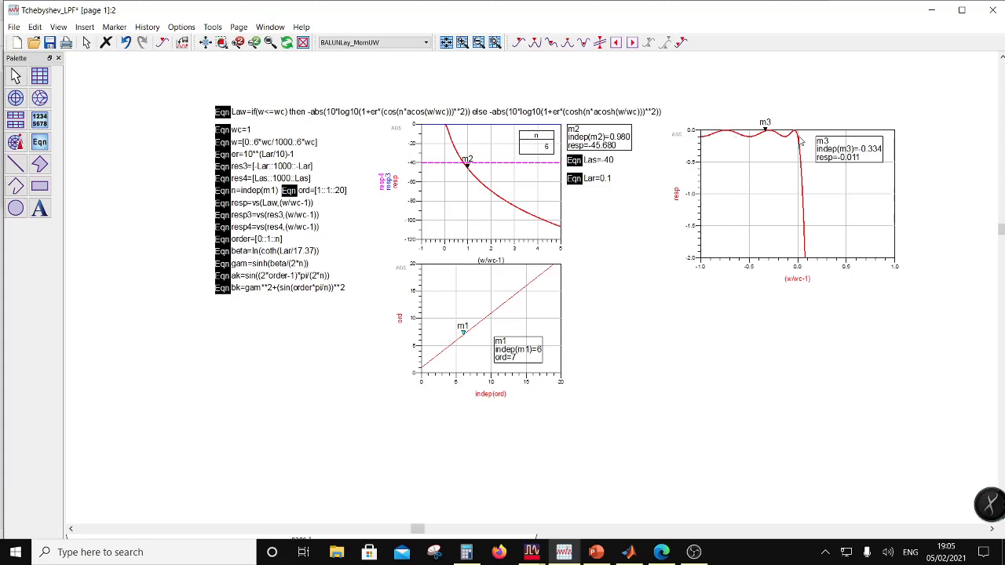
{"action": "mouse_move", "coordinate": [723, 154]}
{"action": "left_click", "coordinate": [50, 43]}
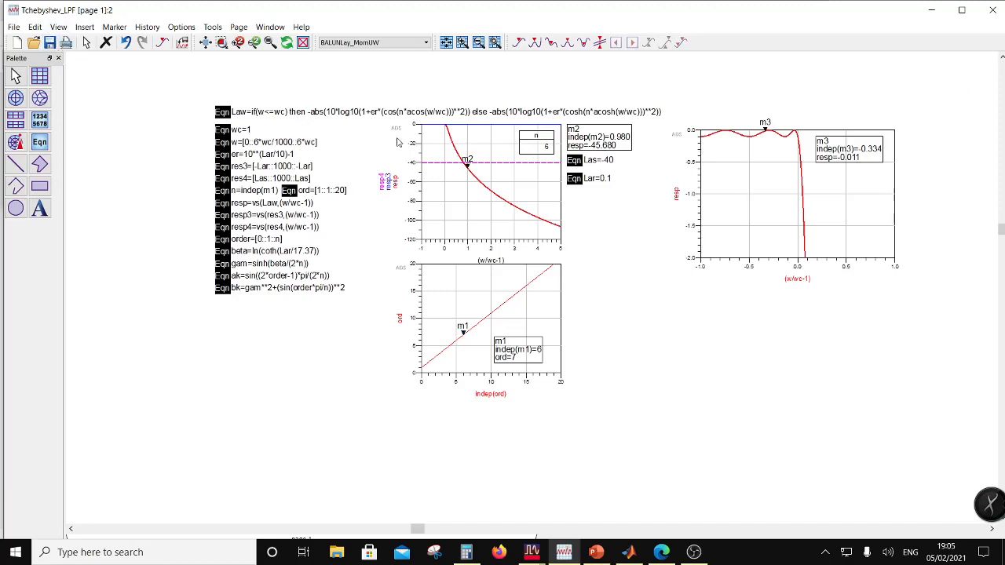
Step: Bring up the LPF_Tchebyshev schematic in ADS, and return to MATLAB to check the computed line dimensions
{"action": "left_click", "coordinate": [532, 553]}
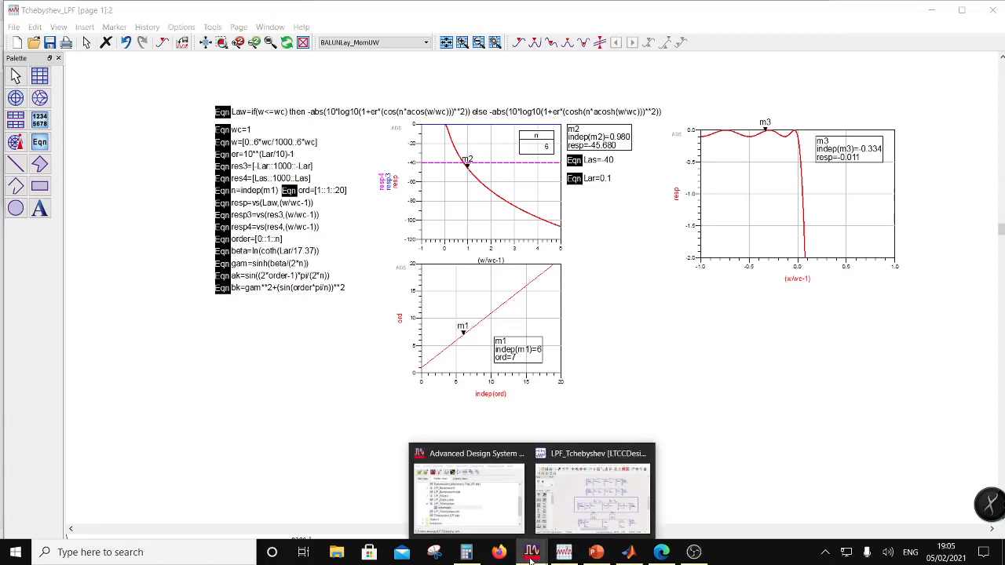
{"action": "left_click", "coordinate": [560, 507]}
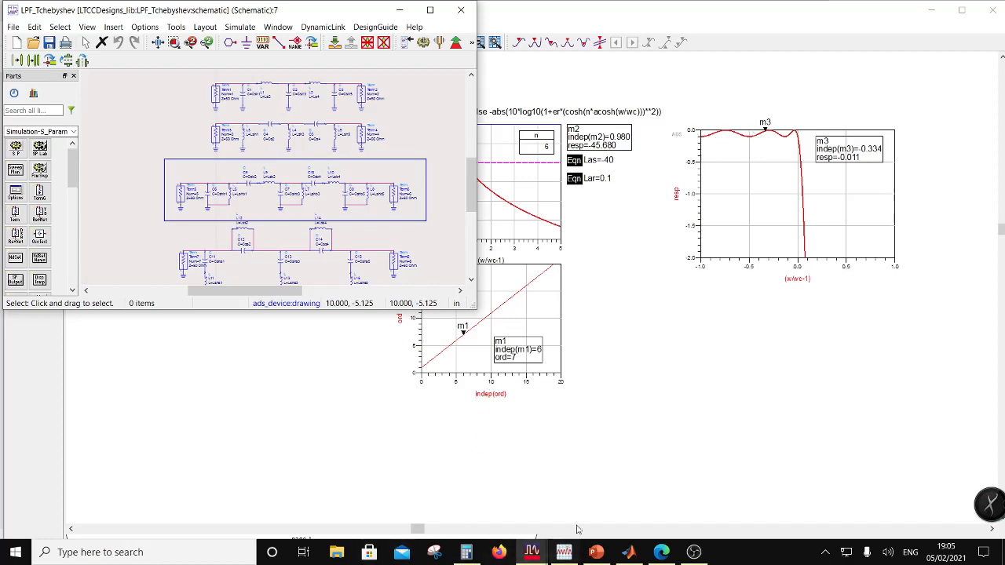
{"action": "left_click", "coordinate": [541, 555]}
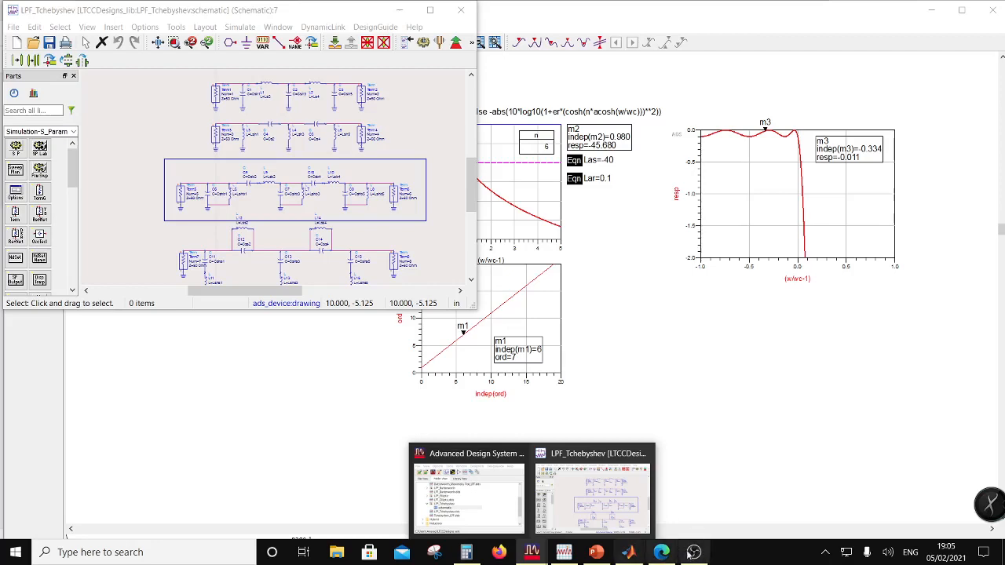
{"action": "left_click", "coordinate": [629, 552]}
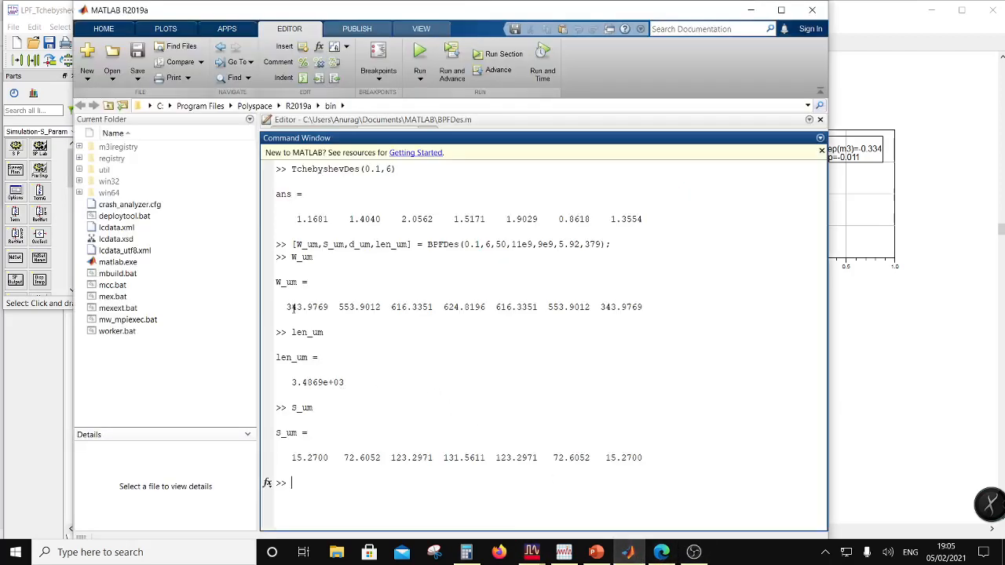
Step: Switch to the LPF_Tchebyshev schematic in ADS and start LineCalc from it
{"action": "left_click", "coordinate": [532, 552]}
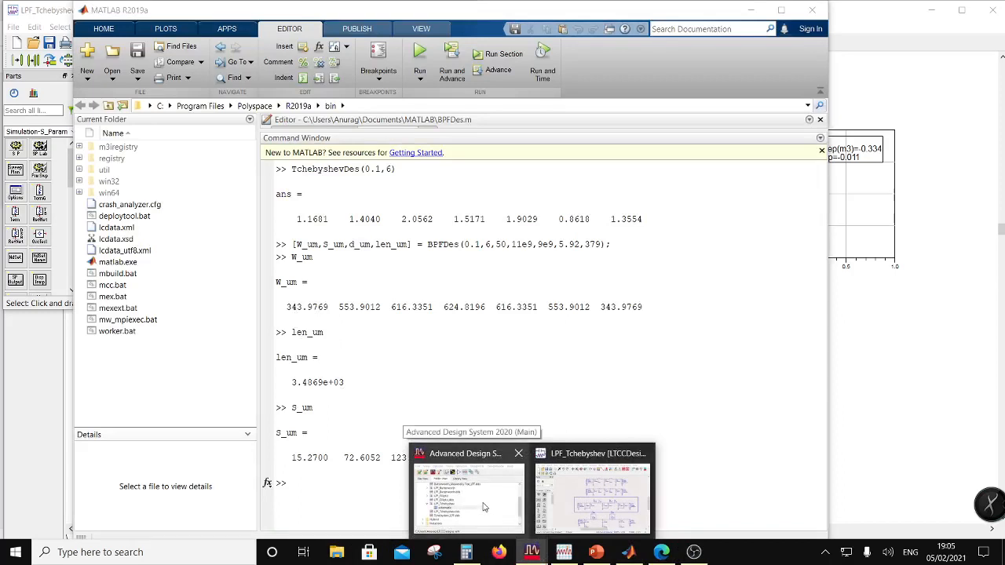
{"action": "left_click", "coordinate": [541, 505]}
{"action": "left_click", "coordinate": [205, 27]}
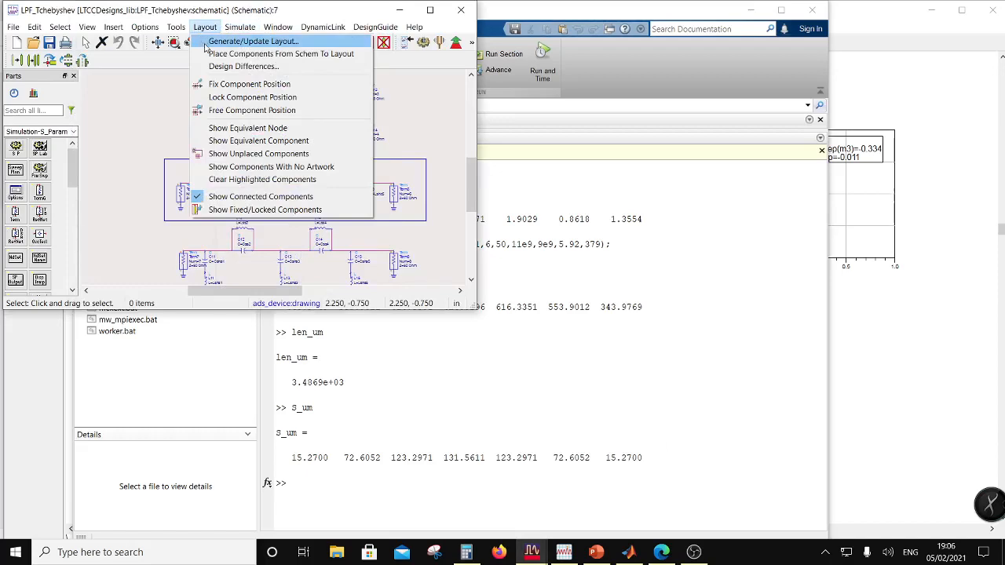
{"action": "mouse_move", "coordinate": [176, 27]}
{"action": "mouse_move", "coordinate": [259, 96]}
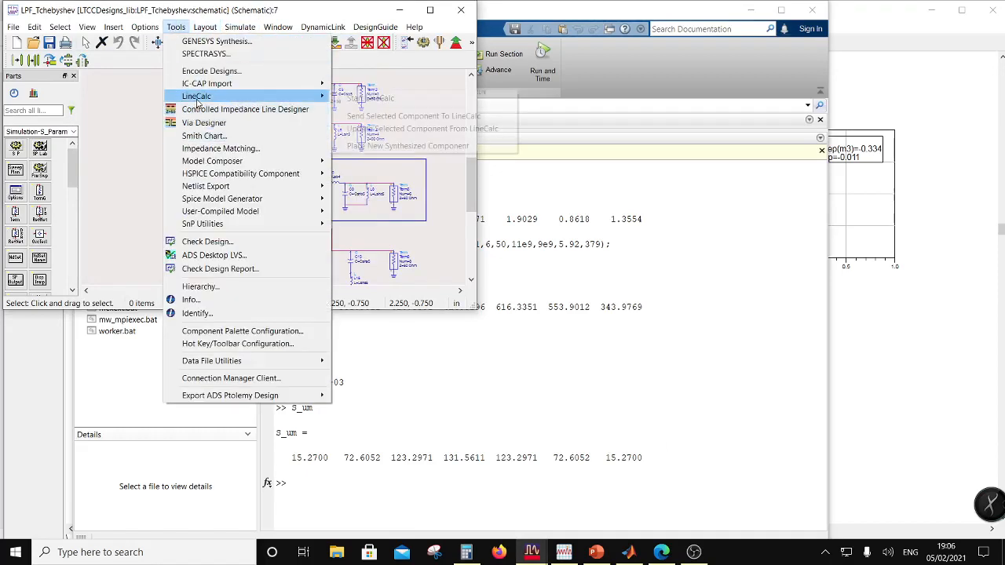
{"action": "left_click", "coordinate": [374, 97]}
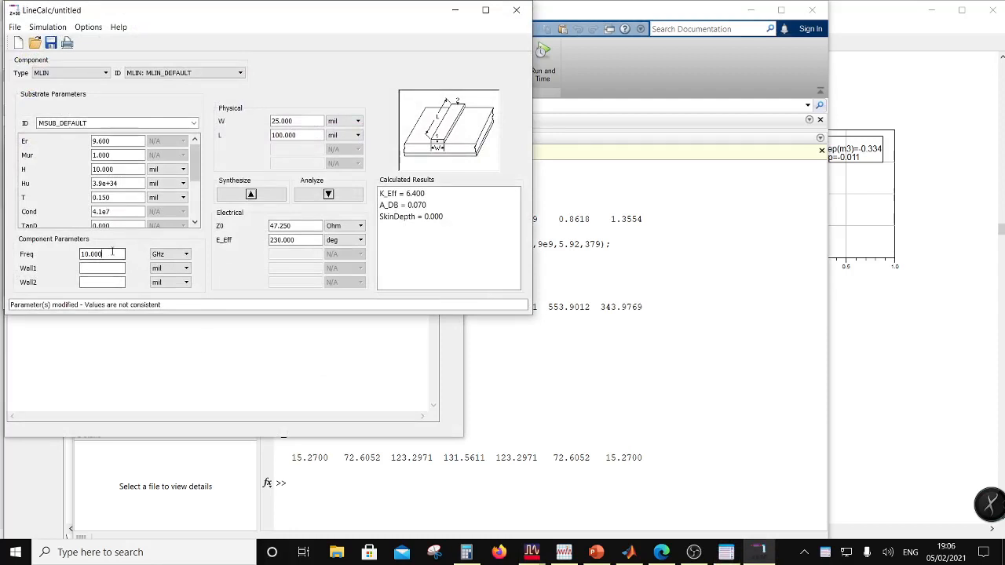
Step: Set the LineCalc substrate's relative permittivity Er to 5.92 and its height H to 379 um
{"action": "left_click_drag", "start_coordinate": [102, 254], "coordinate": [81, 254]}
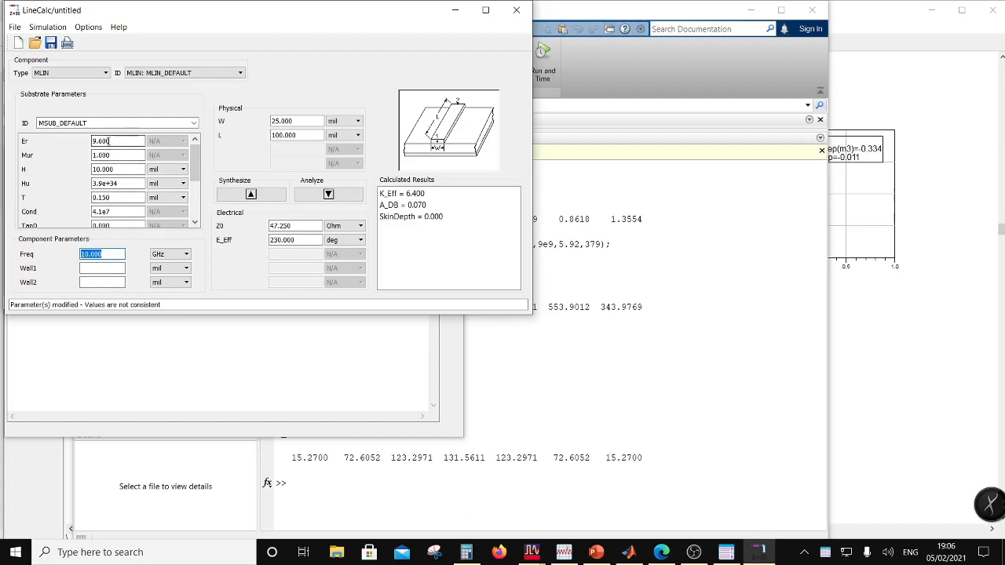
{"action": "left_click_drag", "start_coordinate": [115, 138], "coordinate": [37, 145]}
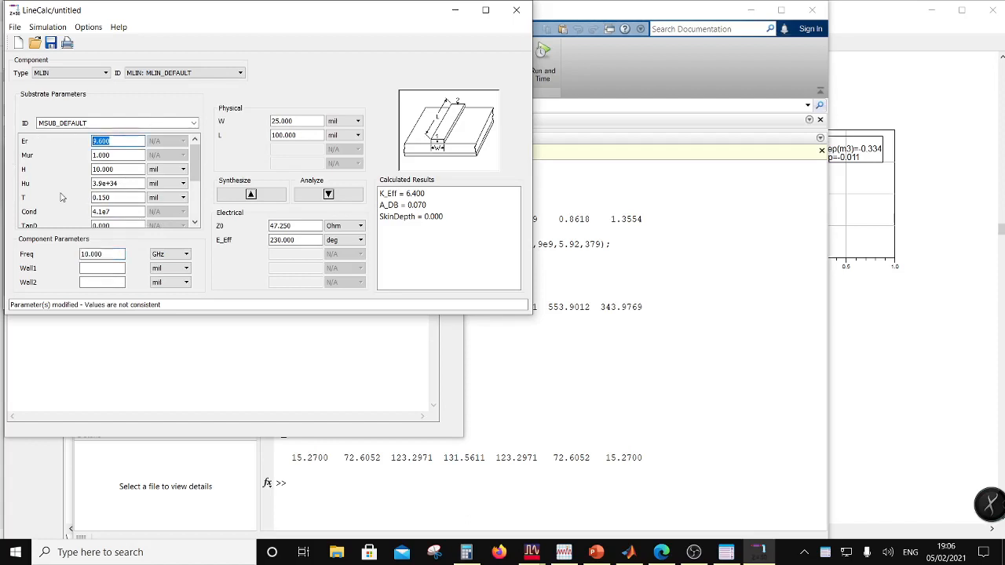
{"action": "type", "text": "5"}
{"action": "key", "text": "Tab"}
{"action": "key", "text": "Tab"}
{"action": "key", "text": "Tab"}
{"action": "key", "text": "shift+Tab"}
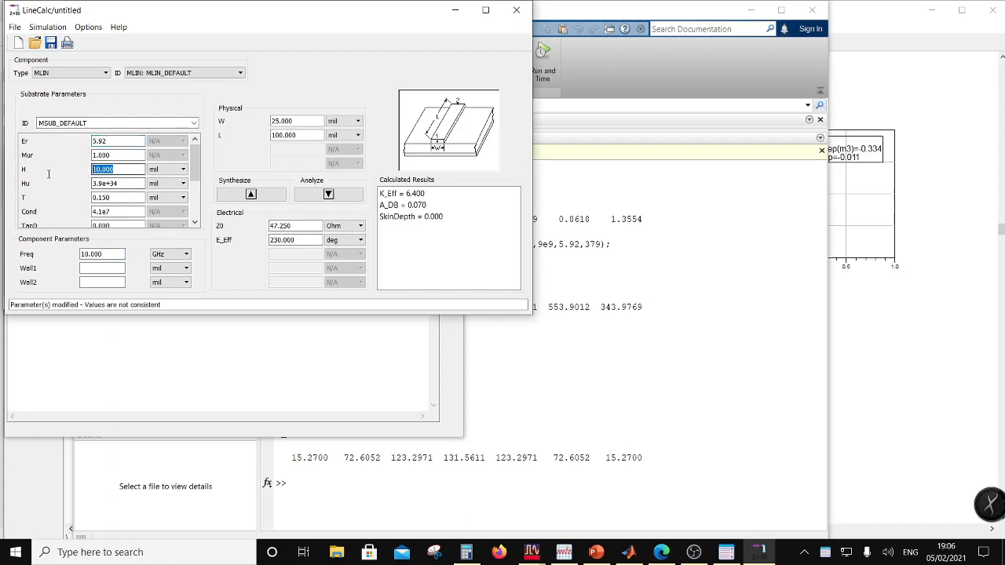
{"action": "type", "text": "379"}
{"action": "left_click", "coordinate": [158, 171]}
{"action": "left_click", "coordinate": [164, 206]}
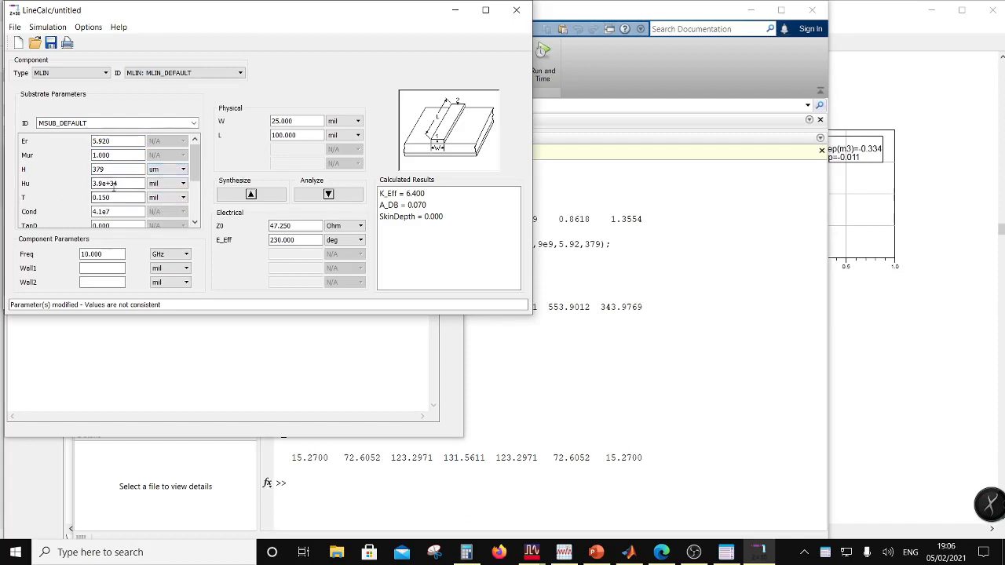
Step: Set the substrate's conductor thickness T to 9 um and its conductivity Cond to 5.86e7
{"action": "key", "text": "Tab"}
{"action": "type", "text": "9"}
{"action": "left_click", "coordinate": [165, 197]}
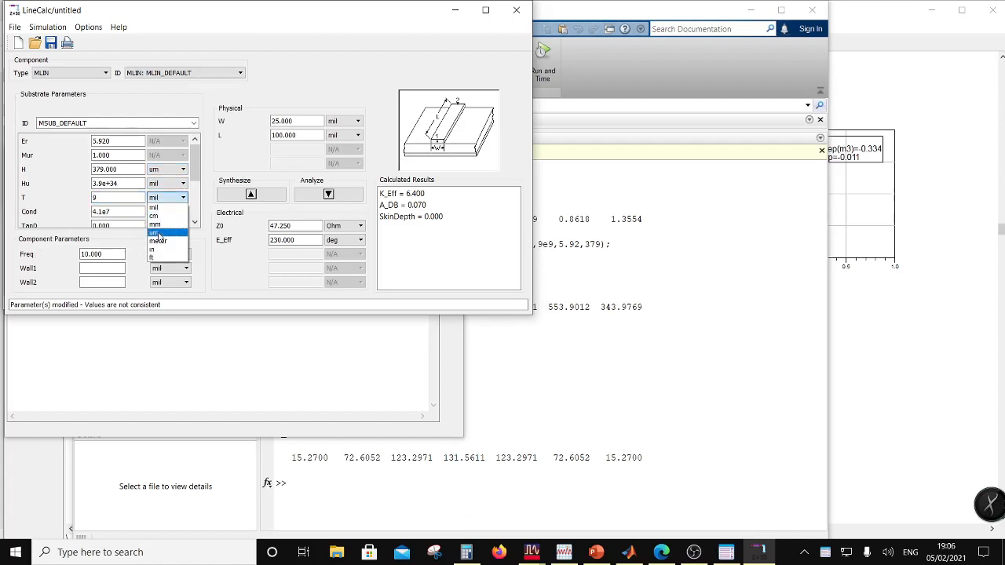
{"action": "left_click", "coordinate": [157, 233]}
{"action": "left_click_drag", "start_coordinate": [102, 211], "coordinate": [66, 230]}
{"action": "type", "text": "5"}
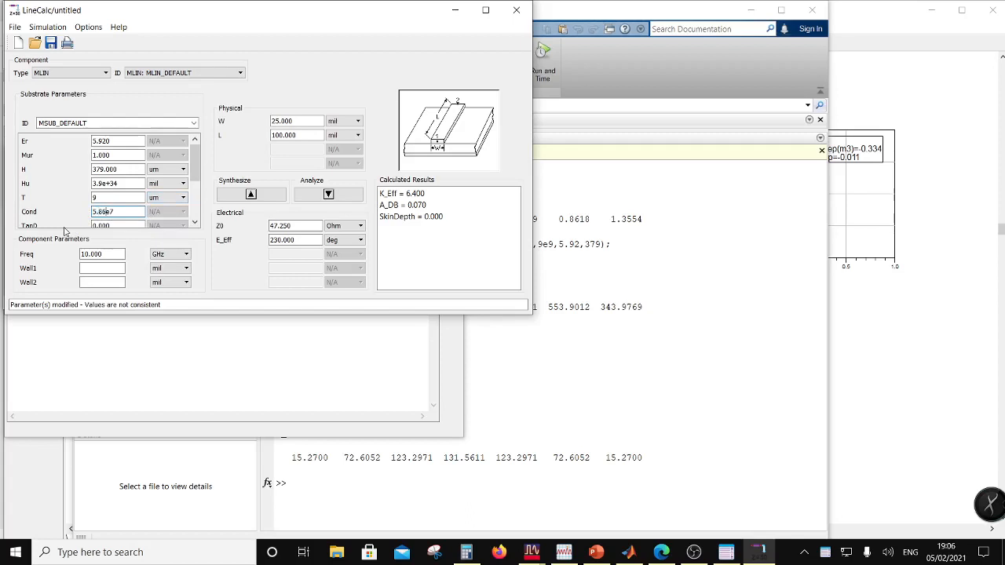
{"action": "scroll", "coordinate": [201, 177], "scroll_direction": "down", "scroll_amount": 1}
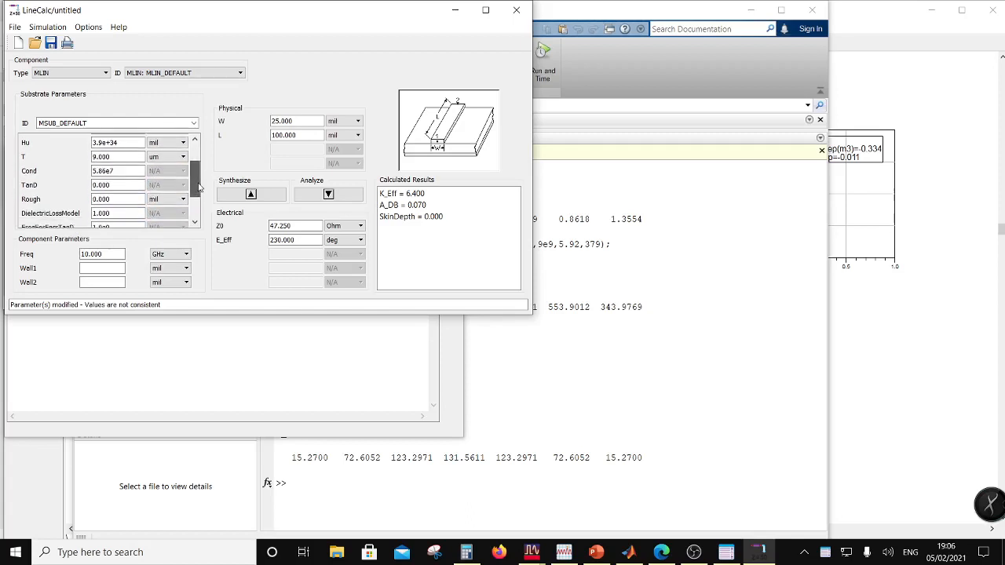
Step: Set the substrate's TanD to 0.002 and the line's electrical targets to Z0 50 Ohm and E_Eff 30 deg
{"action": "left_click", "coordinate": [112, 186]}
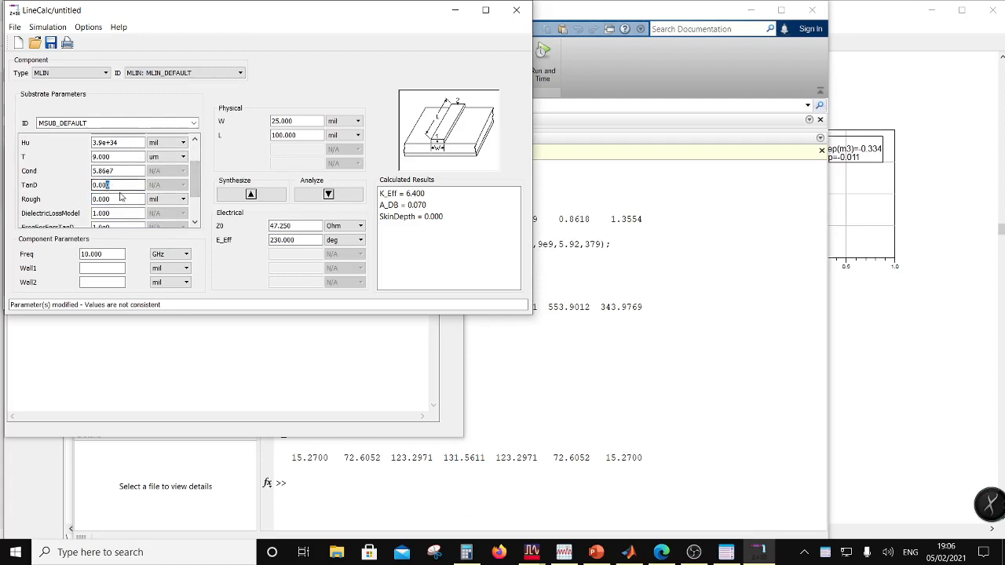
{"action": "type", "text": "2"}
{"action": "left_click_drag", "start_coordinate": [299, 225], "coordinate": [228, 230]}
{"action": "type", "text": "50"}
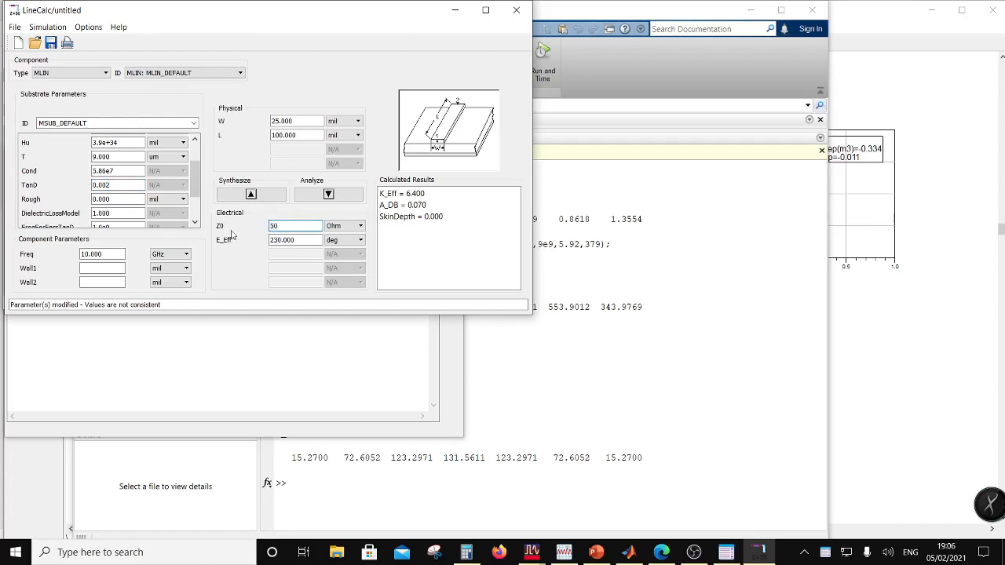
{"action": "left_click_drag", "start_coordinate": [320, 240], "coordinate": [203, 240]}
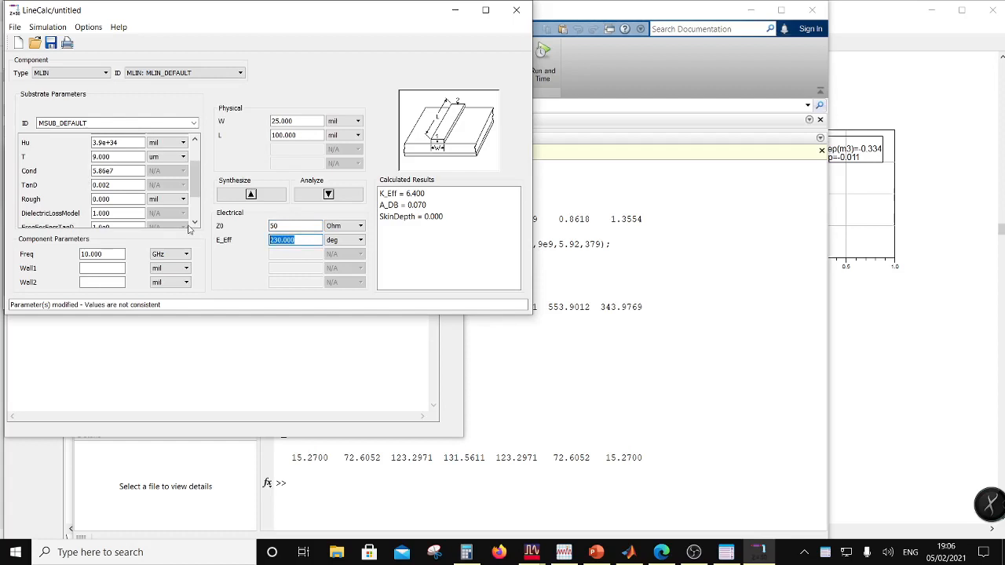
{"action": "type", "text": "30"}
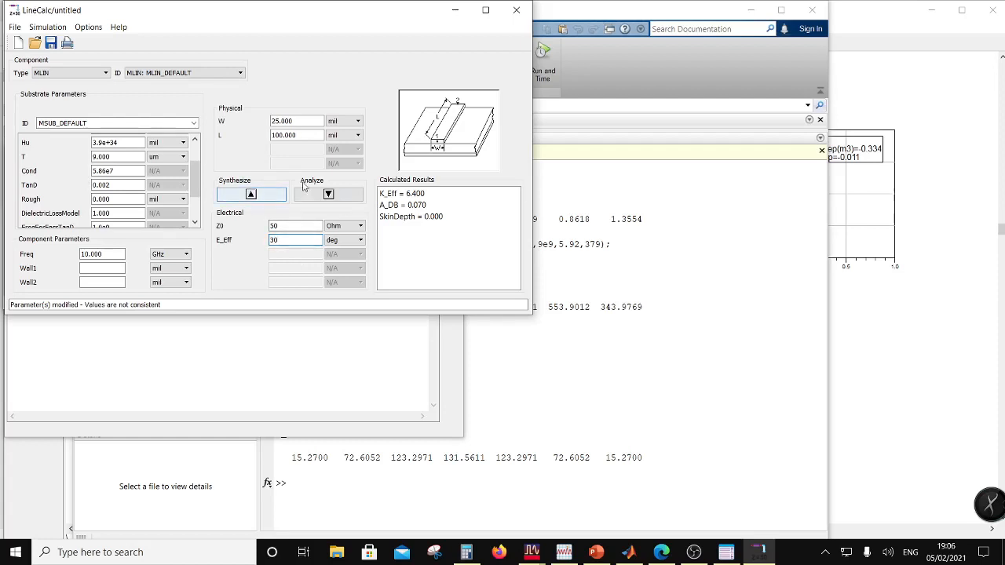
Step: Set the units of physical width W and length L to um and synthesize the line dimensions
{"action": "left_click", "coordinate": [355, 122]}
{"action": "left_click", "coordinate": [338, 156]}
{"action": "left_click", "coordinate": [358, 135]}
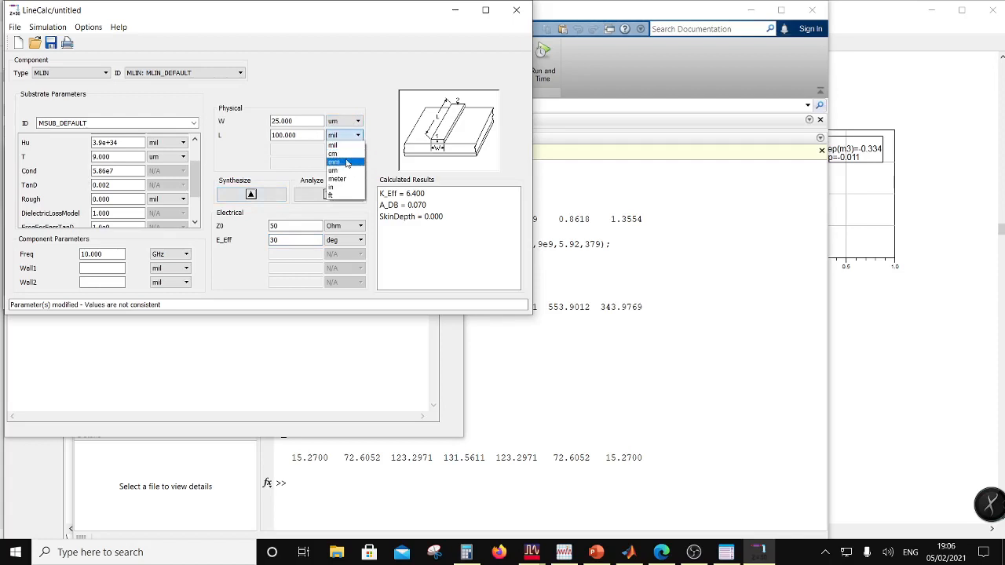
{"action": "left_click", "coordinate": [347, 170]}
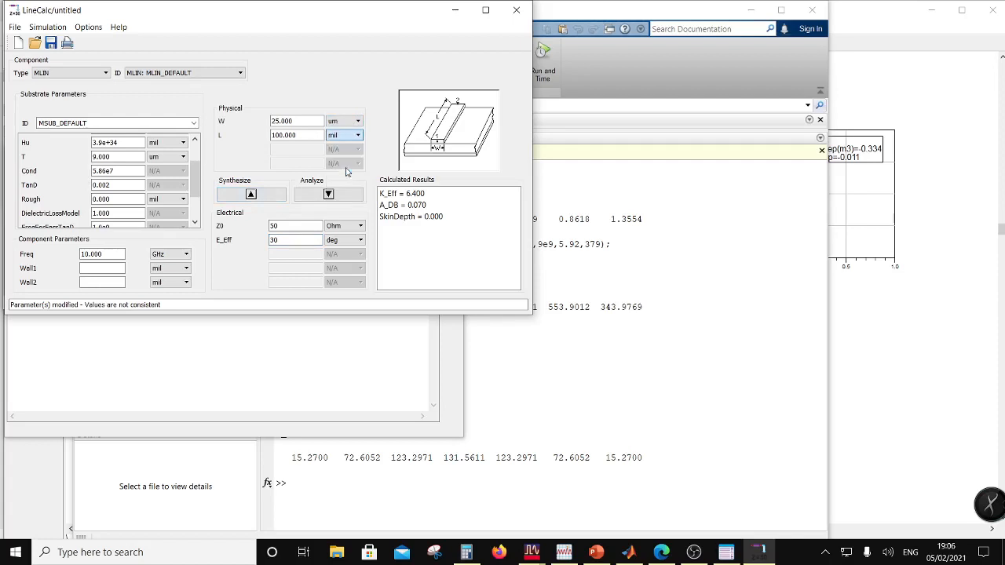
{"action": "left_click", "coordinate": [252, 194]}
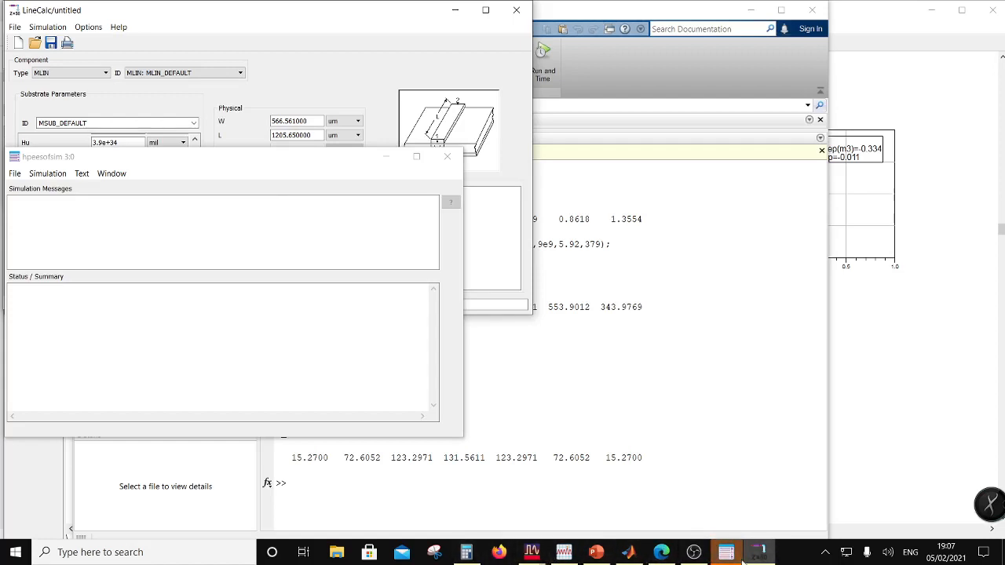
Step: Switch to the ADS main window and create a new layout with cell name BPFLay in the Filters folder
{"action": "mouse_move", "coordinate": [532, 552]}
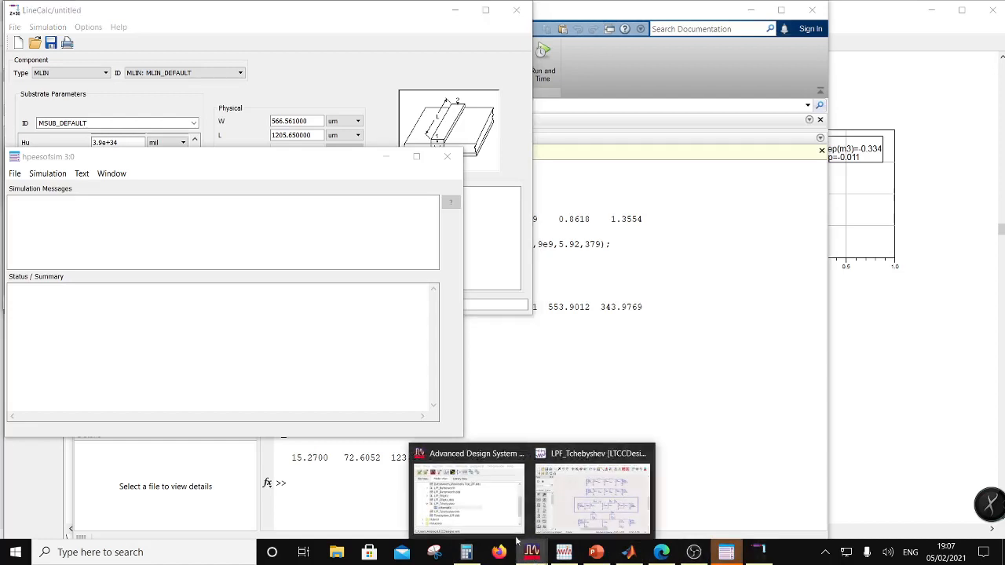
{"action": "left_click", "coordinate": [474, 500]}
{"action": "scroll", "coordinate": [56, 128], "scroll_direction": "up", "scroll_amount": 3}
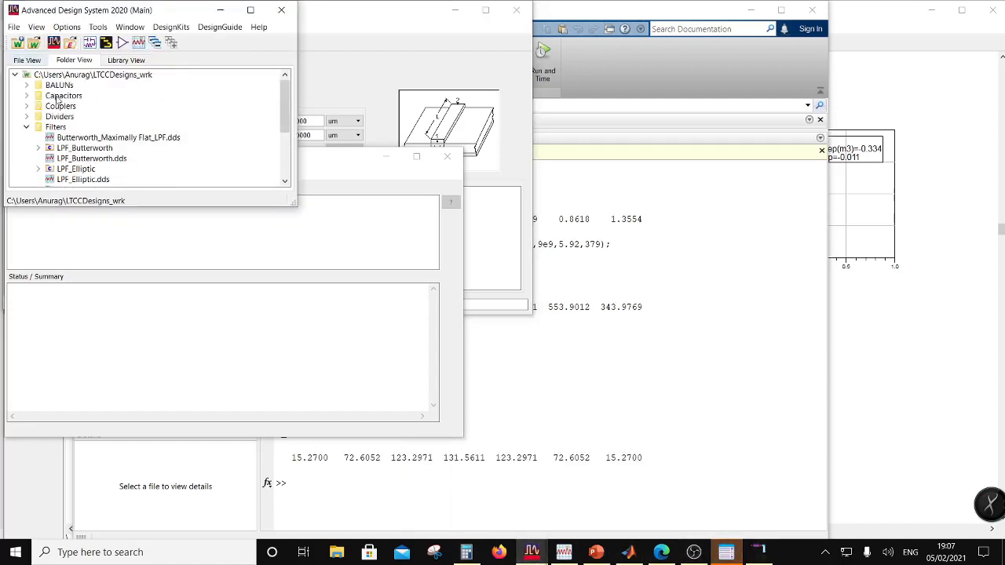
{"action": "right_click", "coordinate": [57, 128]}
{"action": "mouse_move", "coordinate": [82, 133]}
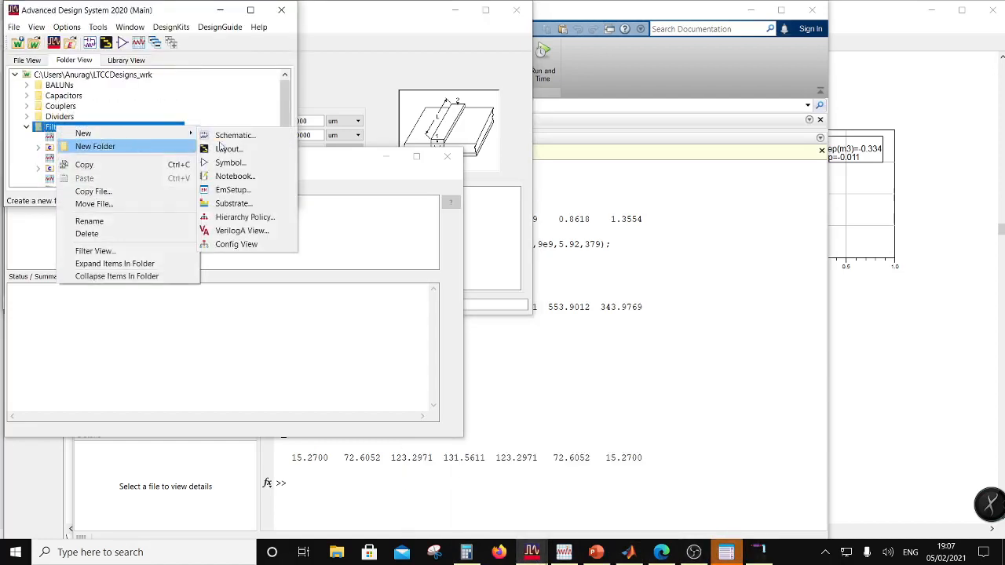
{"action": "left_click", "coordinate": [227, 146]}
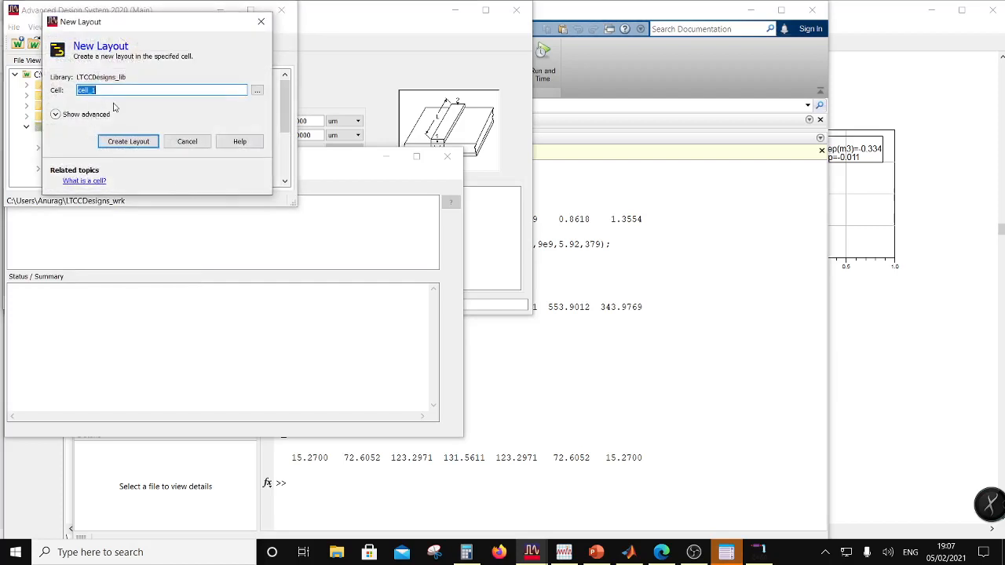
{"action": "type", "text": "BPFLay"}
{"action": "left_click", "coordinate": [695, 552]}
{"action": "left_click_drag", "start_coordinate": [115, 531], "coordinate": [147, 535]}
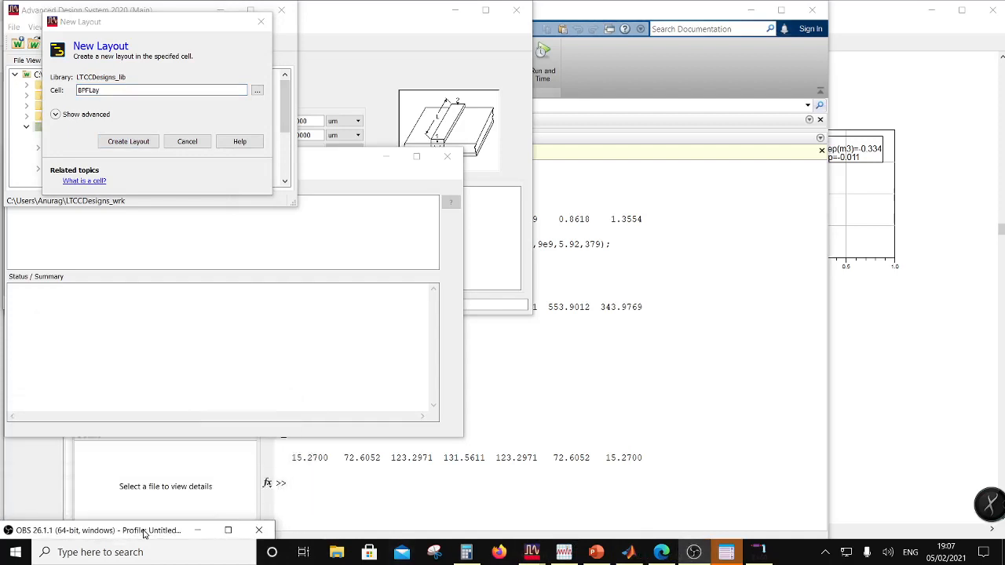
{"action": "left_click", "coordinate": [130, 141]}
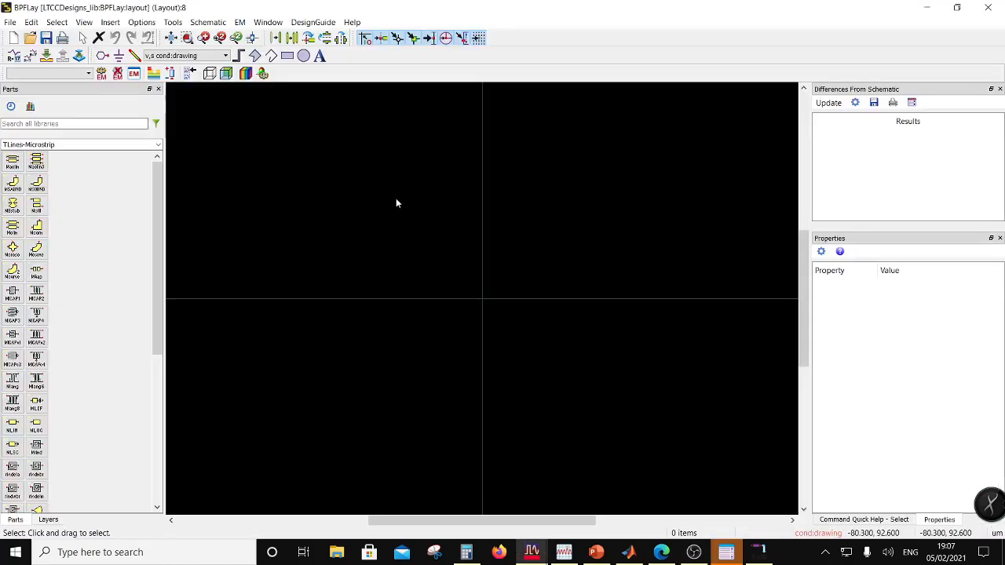
Step: Draw a rectangle by coordinate entry from the origin (0, 0) to a relative corner at X 1205, Y 566 um
{"action": "left_click", "coordinate": [287, 56]}
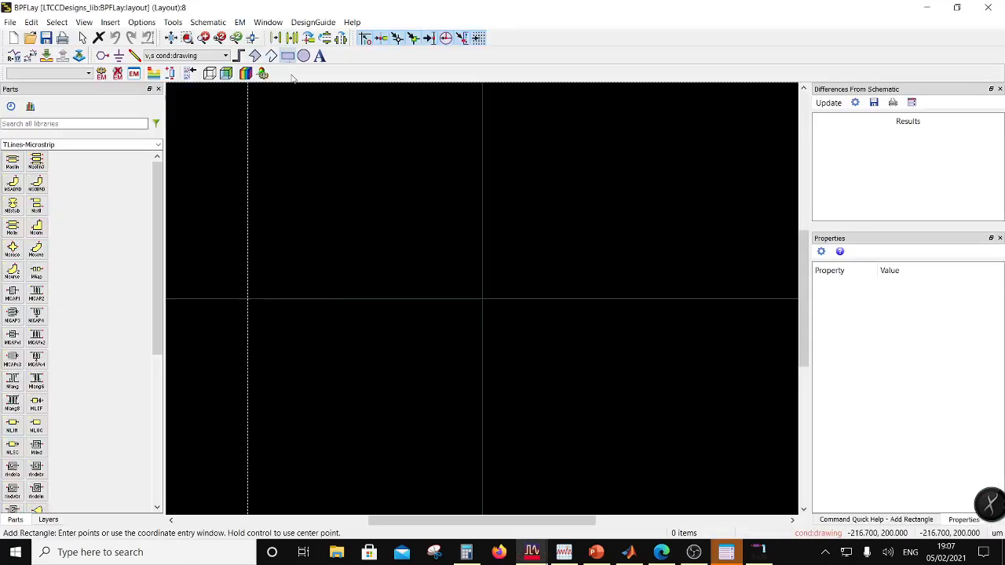
{"action": "left_click", "coordinate": [110, 22]}
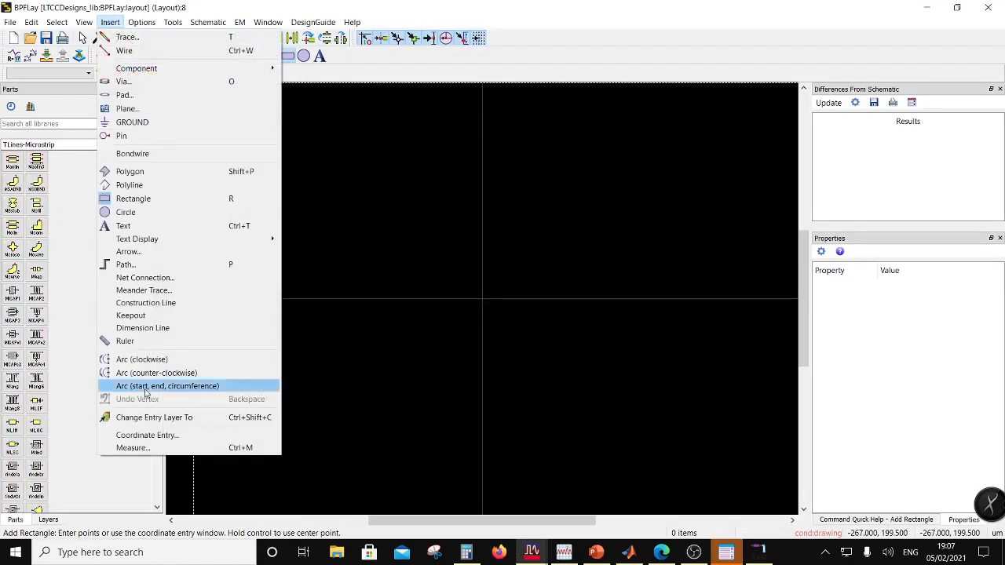
{"action": "left_click", "coordinate": [159, 435]}
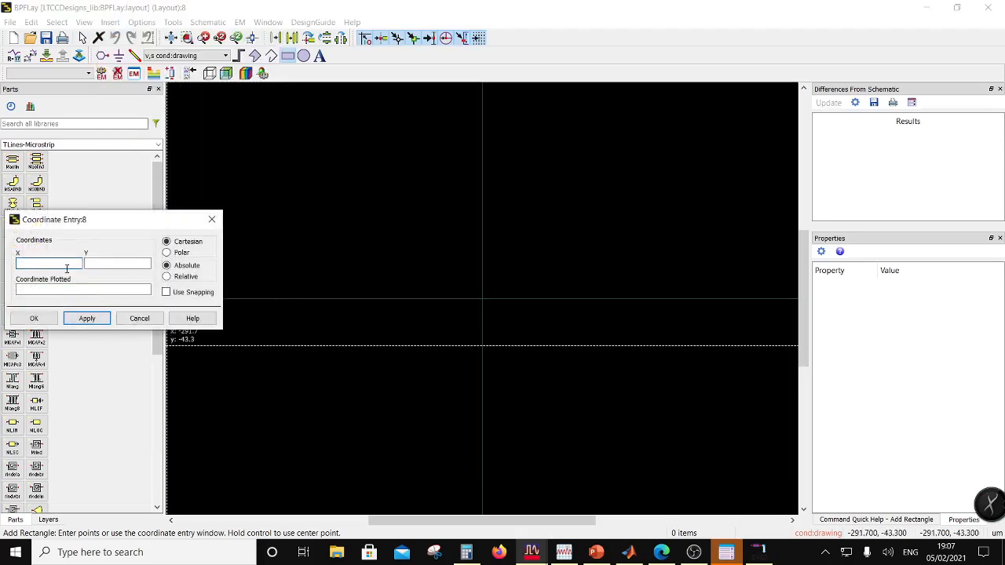
{"action": "type", "text": "0"}
{"action": "key", "text": "Tab"}
{"action": "type", "text": "0"}
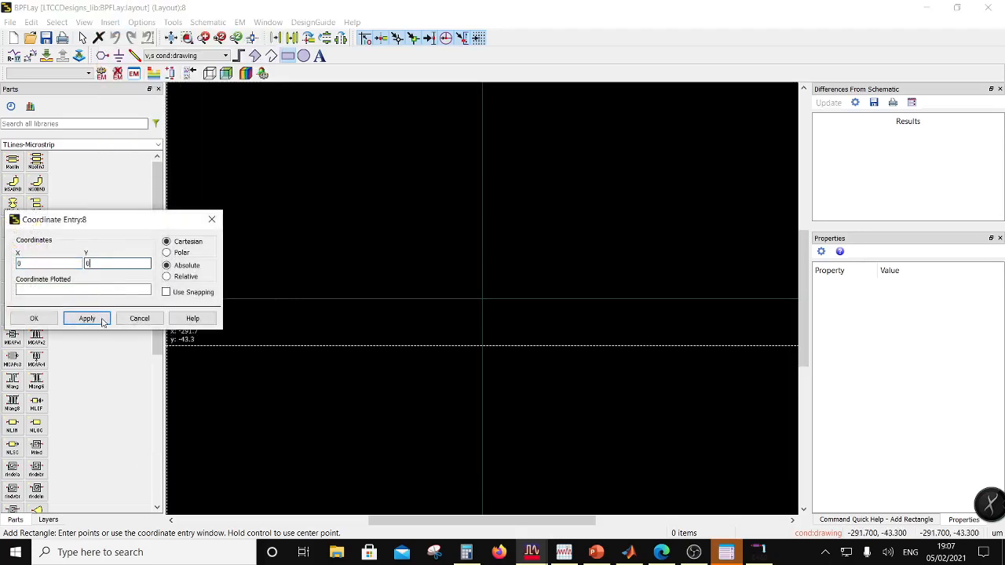
{"action": "left_click", "coordinate": [87, 318]}
{"action": "left_click", "coordinate": [167, 276]}
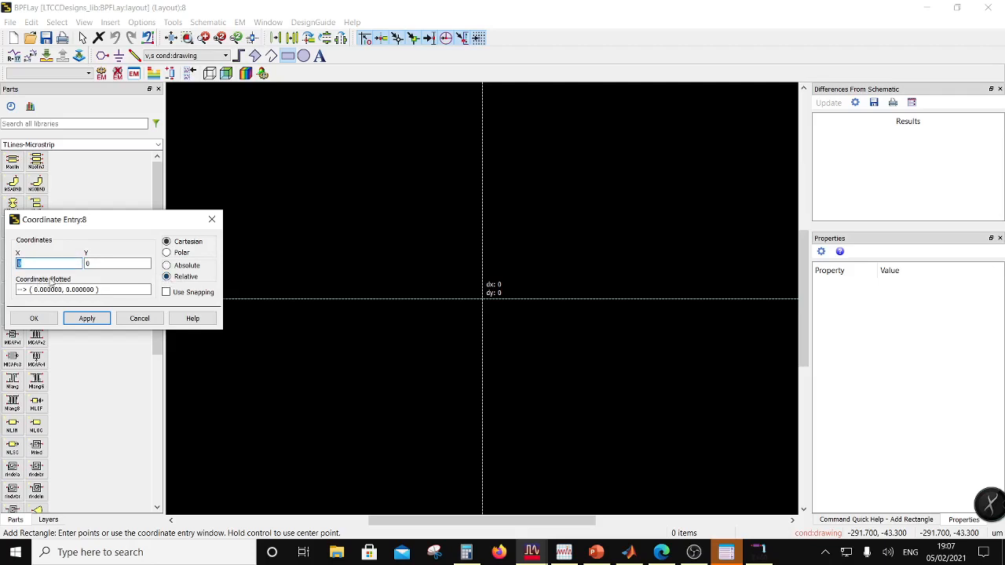
{"action": "type", "text": "1205"}
{"action": "key", "text": "Tab"}
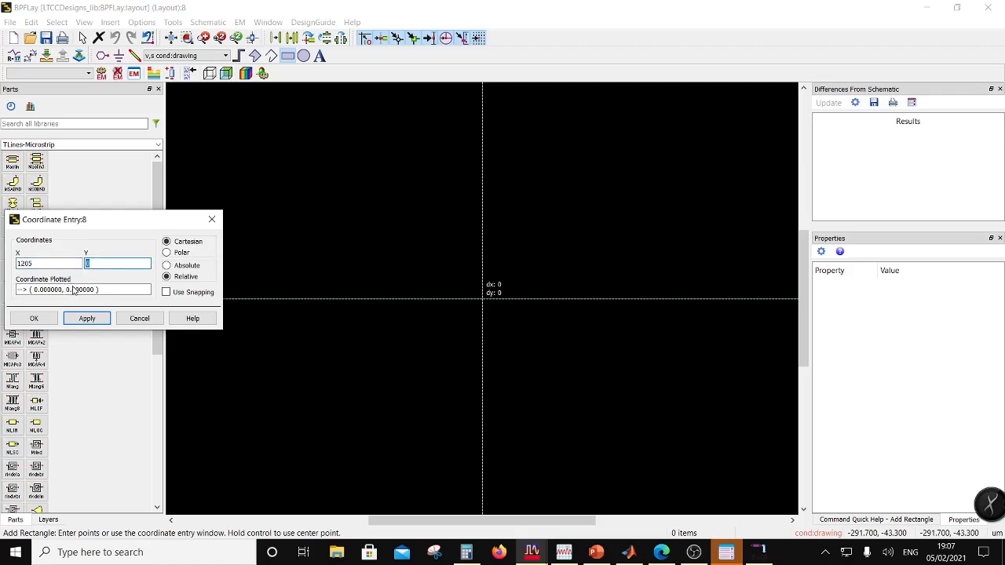
{"action": "type", "text": "566"}
{"action": "left_click", "coordinate": [34, 318]}
{"action": "key", "text": "Escape"}
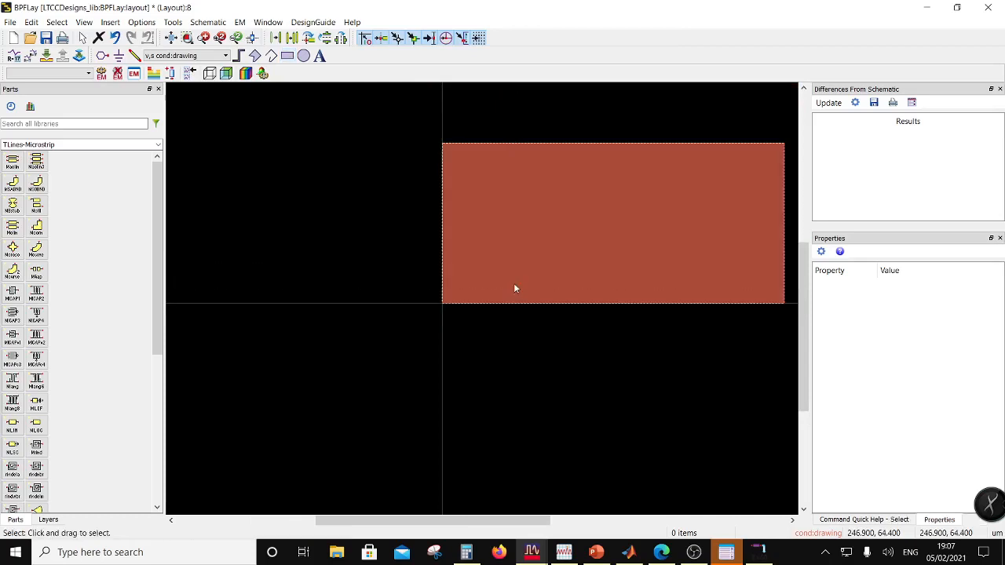
Step: Change the 1205 by 566 um rectangle's layer to M7:drawing
{"action": "left_click", "coordinate": [569, 257]}
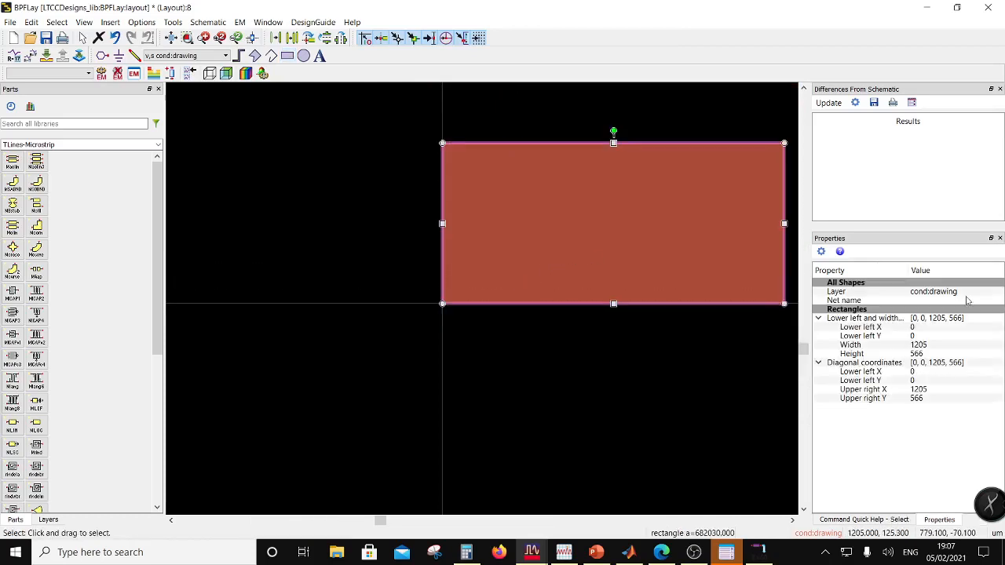
{"action": "left_click", "coordinate": [976, 298]}
{"action": "left_click", "coordinate": [976, 297]}
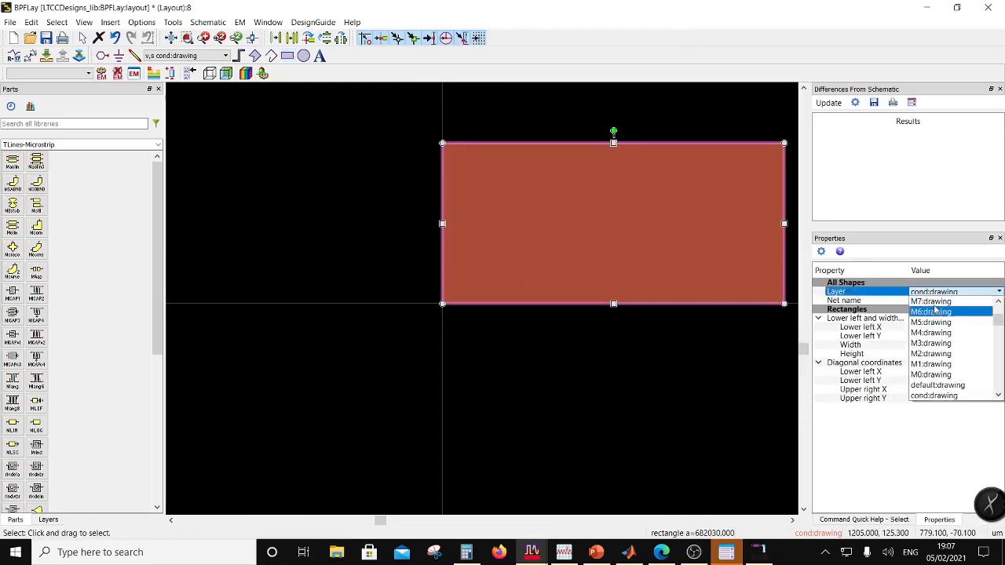
{"action": "left_click", "coordinate": [874, 346]}
{"action": "left_click", "coordinate": [723, 372]}
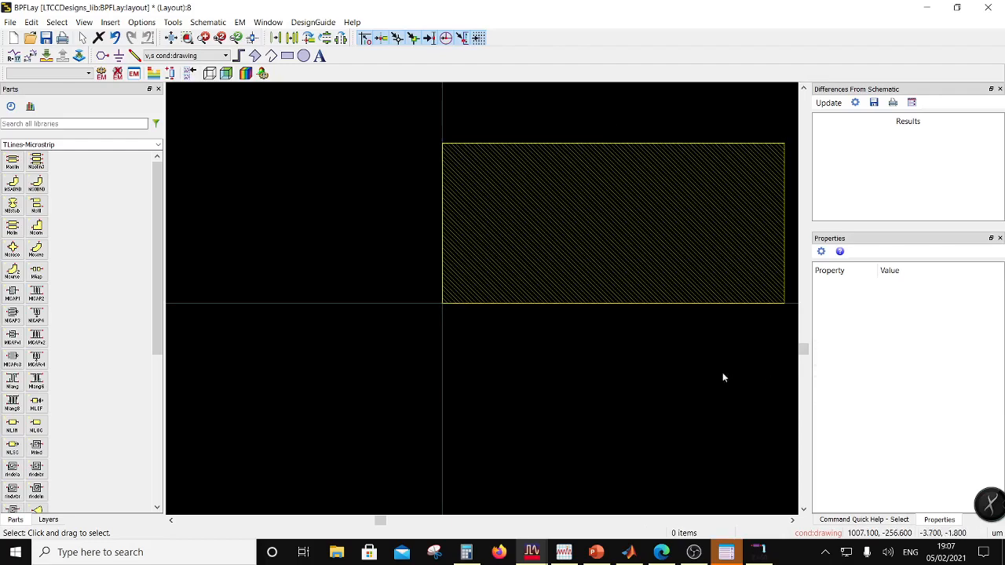
Step: Open the LTCC8met substrate, examine its dielectric and conductor layer details, and return to the layout
{"action": "left_click", "coordinate": [153, 74]}
{"action": "left_click_drag", "start_coordinate": [241, 188], "coordinate": [278, 118]}
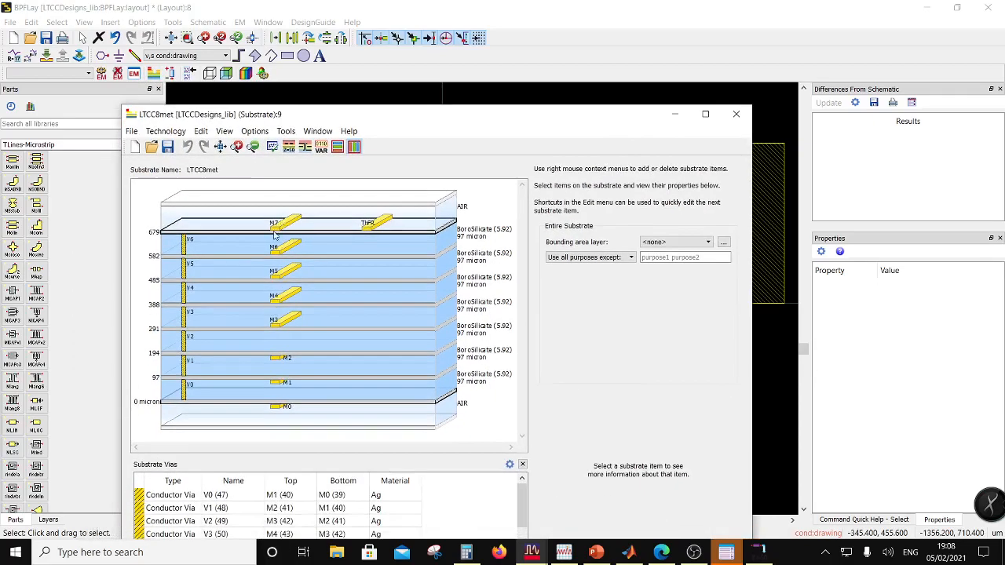
{"action": "mouse_move", "coordinate": [290, 227]}
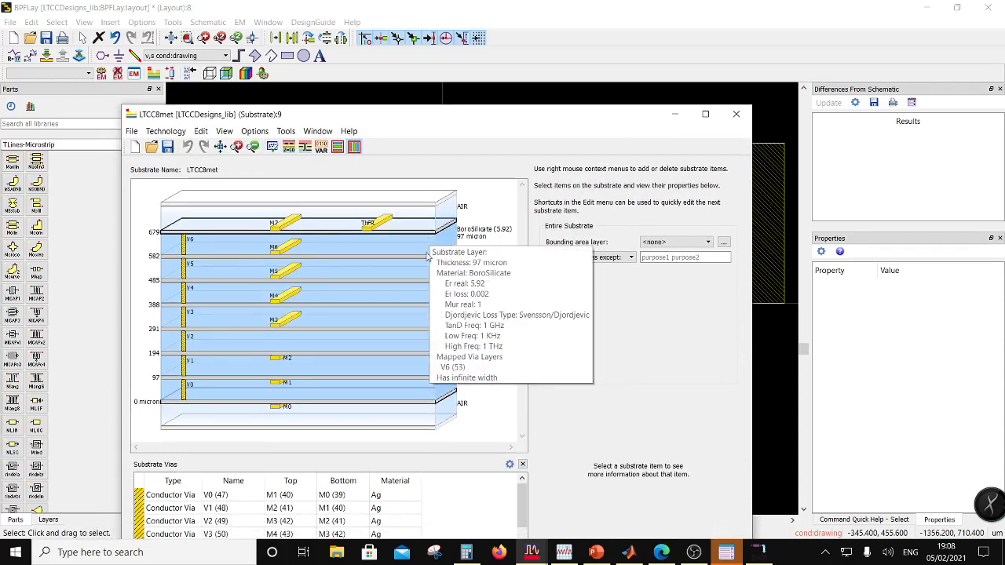
{"action": "mouse_move", "coordinate": [398, 273]}
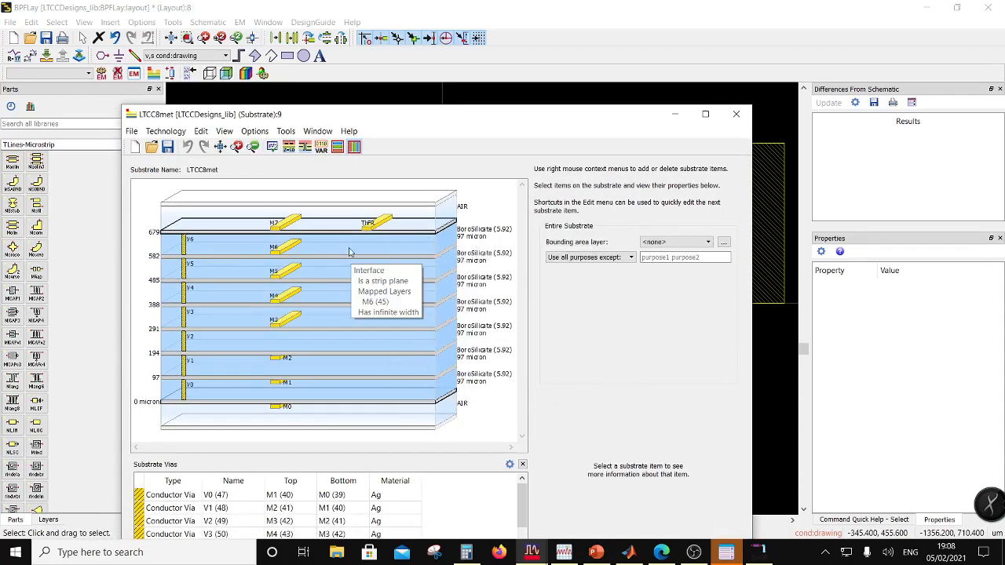
{"action": "mouse_move", "coordinate": [276, 330]}
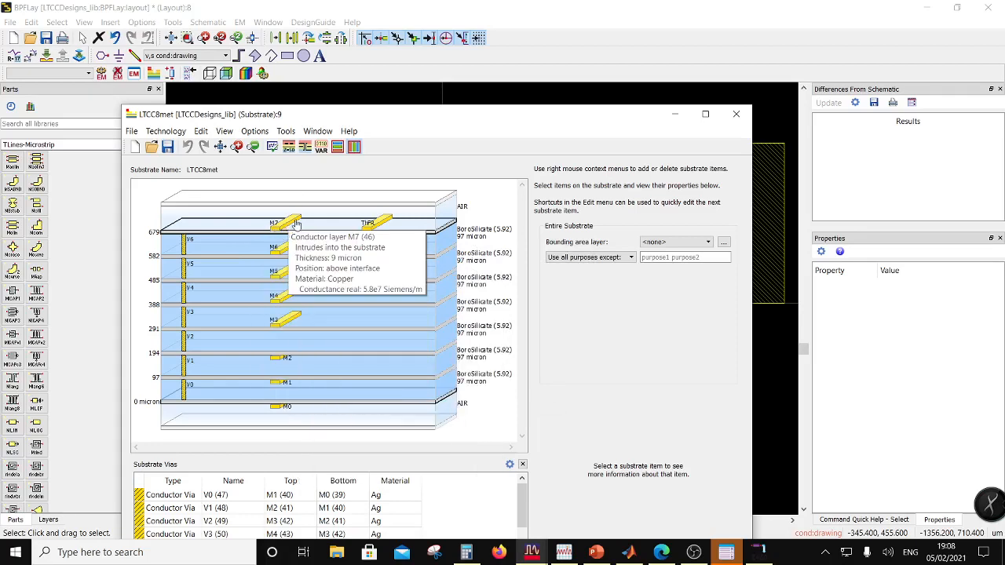
{"action": "left_click", "coordinate": [365, 8]}
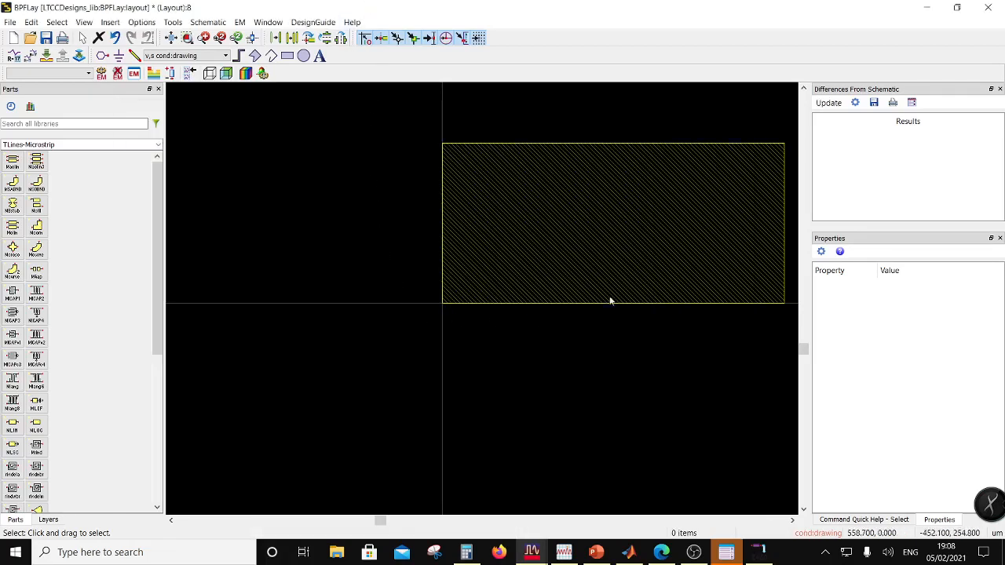
Step: Set the entry layer to M7:drawing and start a second rectangle at the first rectangle's upper-right corner
{"action": "scroll", "coordinate": [595, 295], "scroll_direction": "down", "scroll_amount": 1}
{"action": "scroll", "coordinate": [594, 294], "scroll_direction": "up", "scroll_amount": 1}
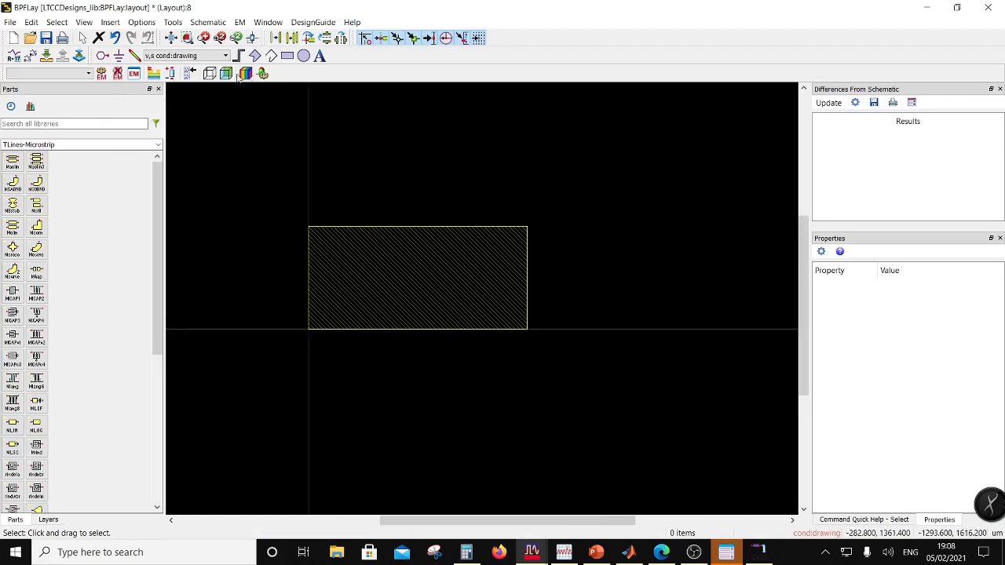
{"action": "left_click", "coordinate": [198, 57]}
{"action": "left_click", "coordinate": [169, 79]}
{"action": "left_click", "coordinate": [287, 55]}
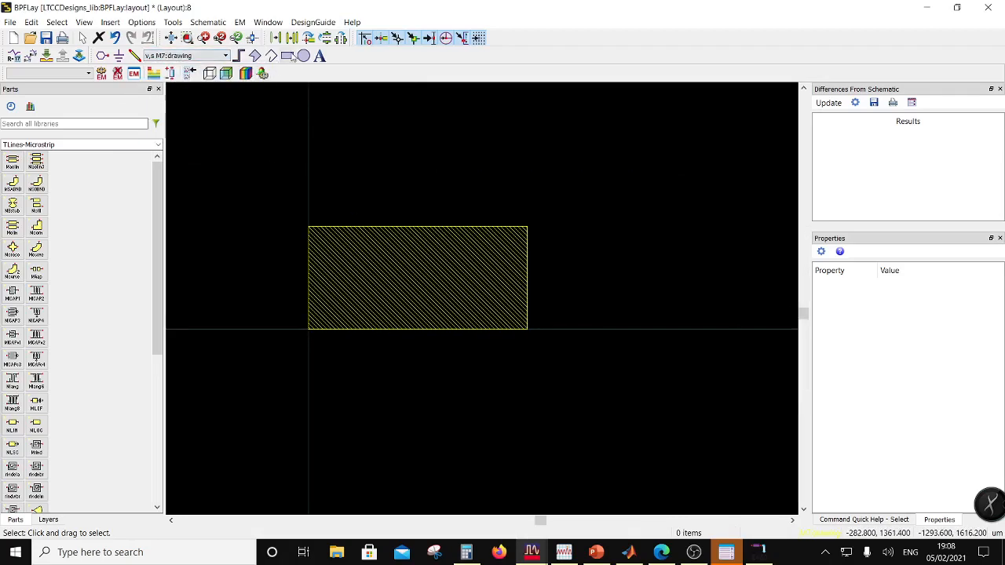
{"action": "left_click", "coordinate": [527, 227]}
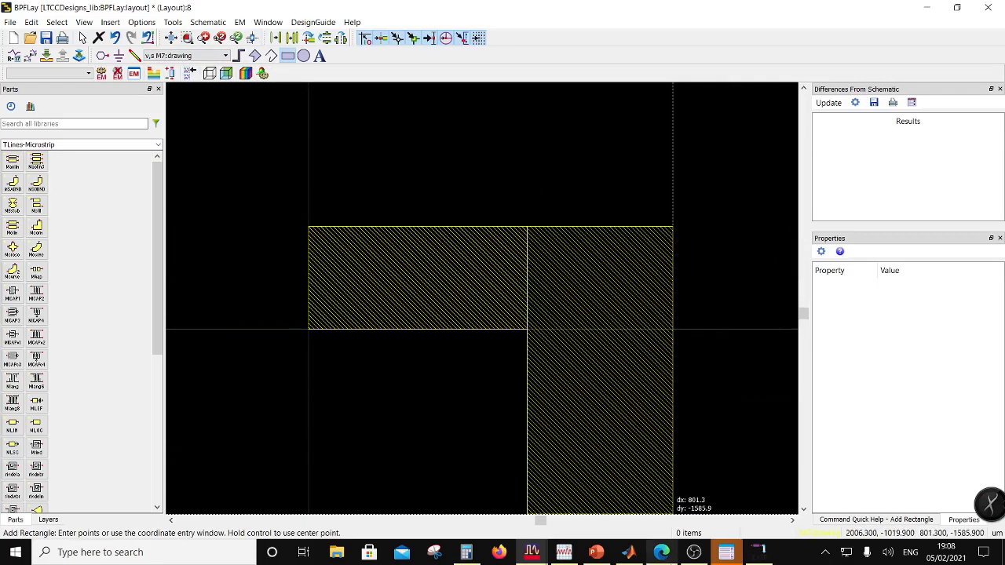
Step: Check the first coupled section's length and width in MATLAB, and finish the second rectangle with a relative corner at X 3487, Y 344 um
{"action": "left_click", "coordinate": [629, 553]}
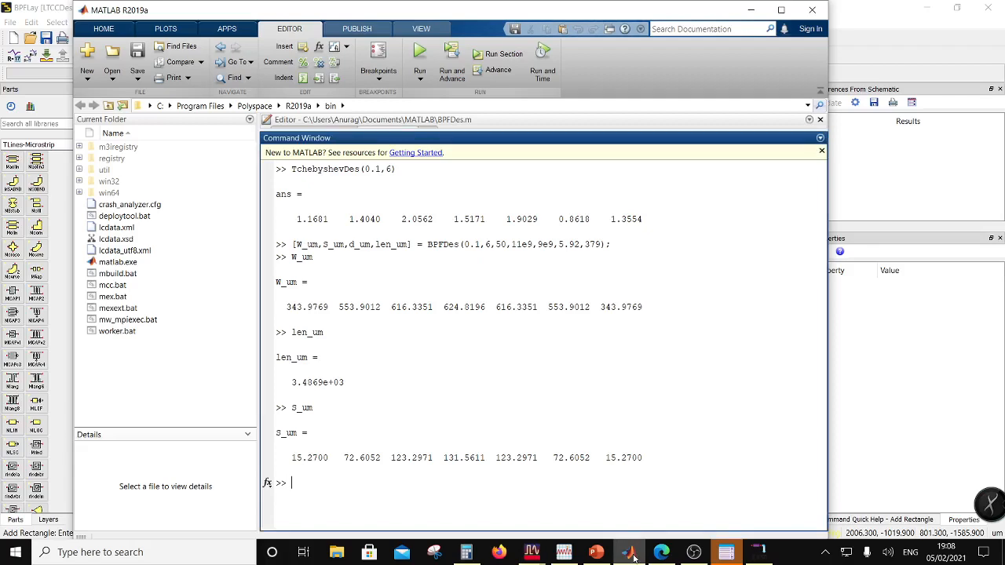
{"action": "left_click", "coordinate": [633, 555]}
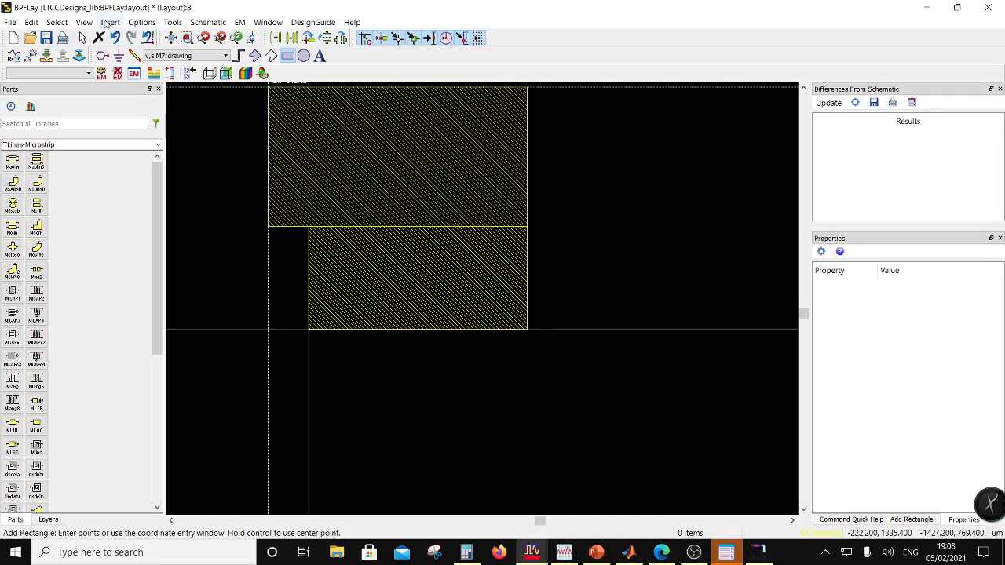
{"action": "left_click", "coordinate": [110, 22]}
{"action": "left_click", "coordinate": [149, 434]}
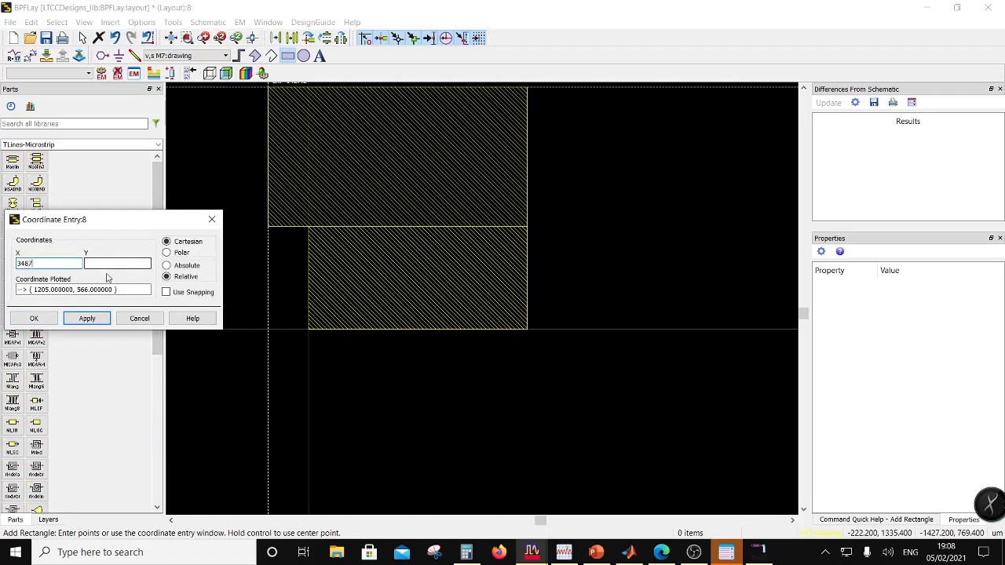
{"action": "left_click", "coordinate": [105, 264]}
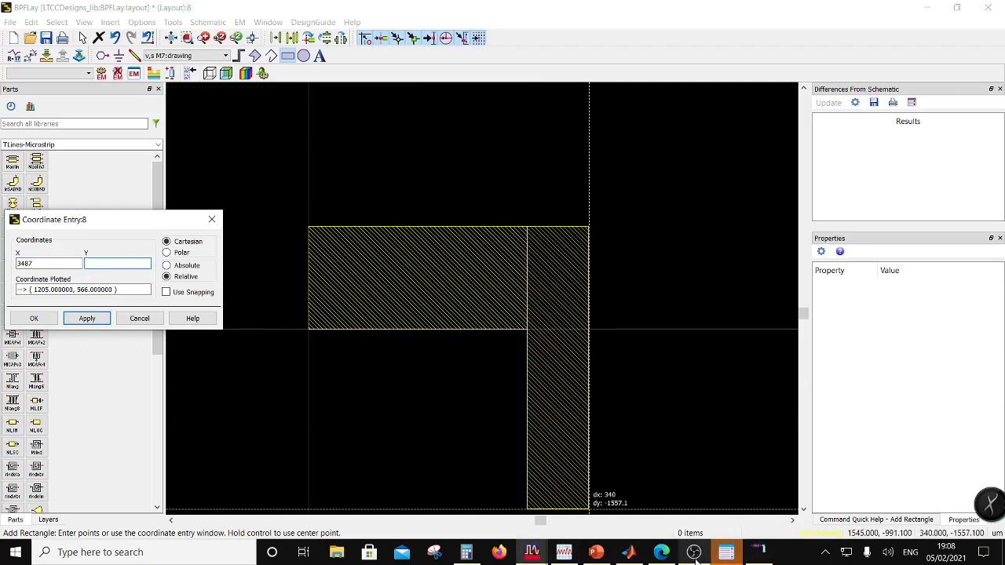
{"action": "left_click", "coordinate": [629, 553]}
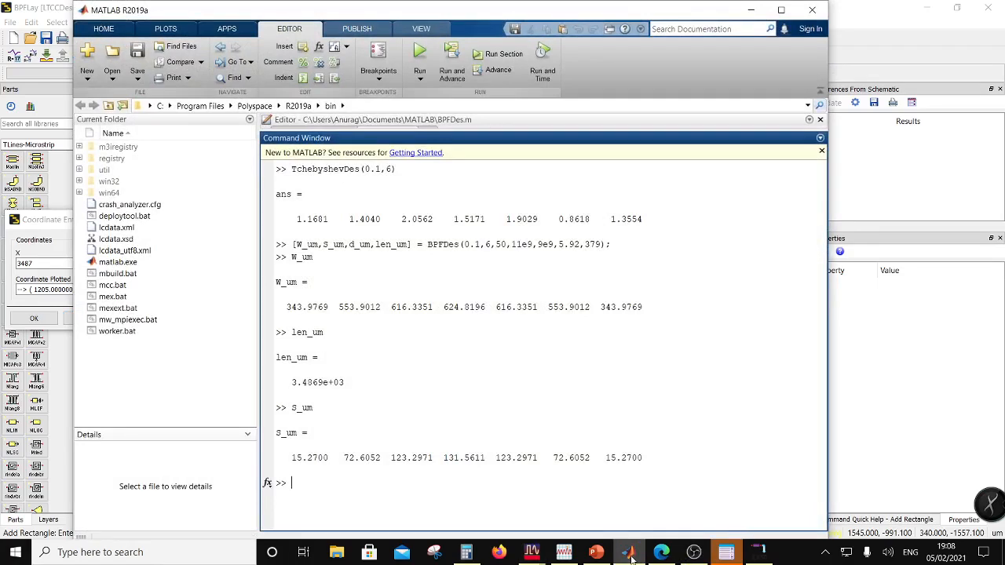
{"action": "left_click", "coordinate": [629, 553]}
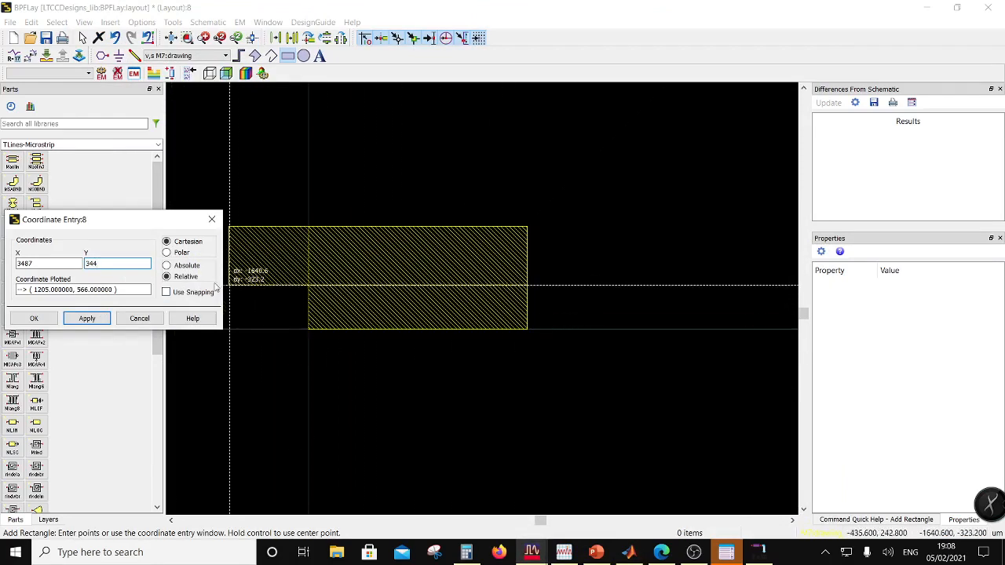
{"action": "left_click", "coordinate": [87, 319]}
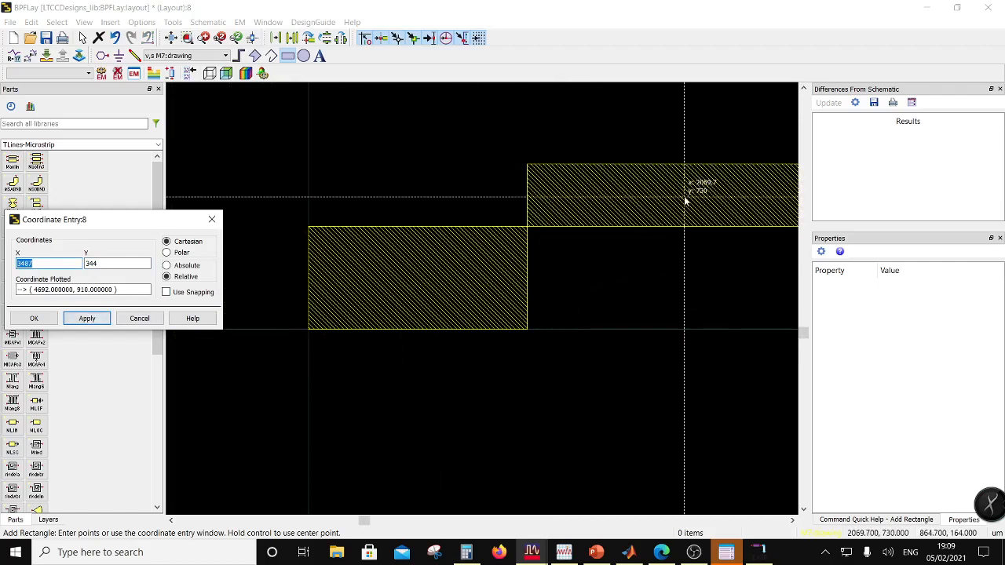
{"action": "scroll", "coordinate": [686, 203], "scroll_direction": "down", "scroll_amount": 2}
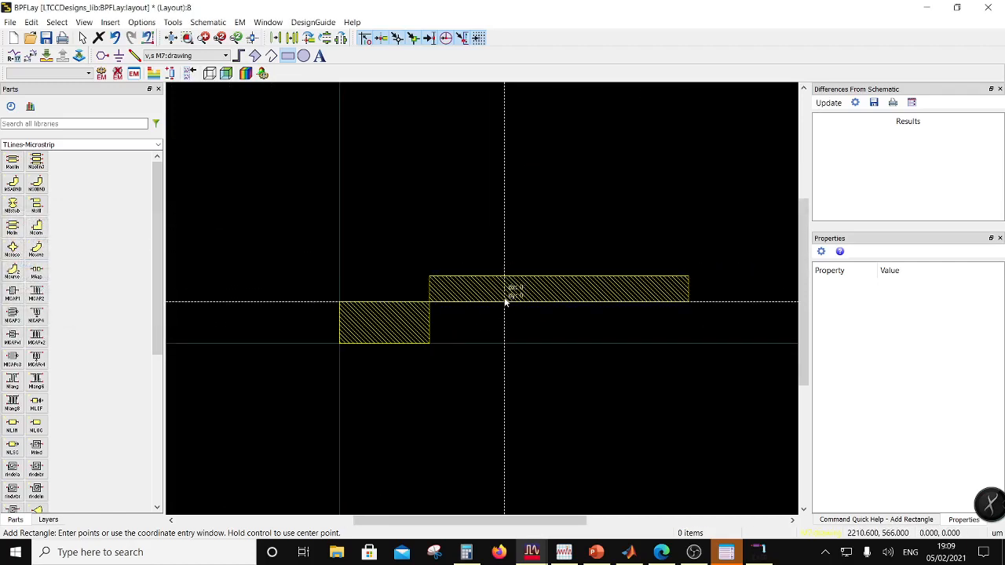
{"action": "key", "text": "Escape"}
Step: Move the 3487 by 344 um rectangle down by reference so its upper-left corner meets the first rectangle's upper-right corner
{"action": "left_click", "coordinate": [489, 299]}
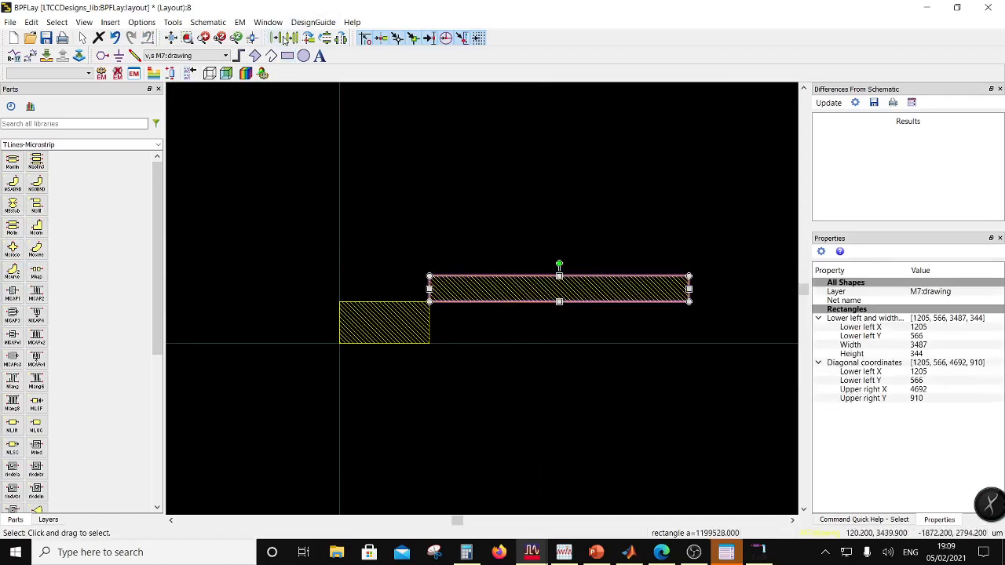
{"action": "left_click", "coordinate": [285, 39]}
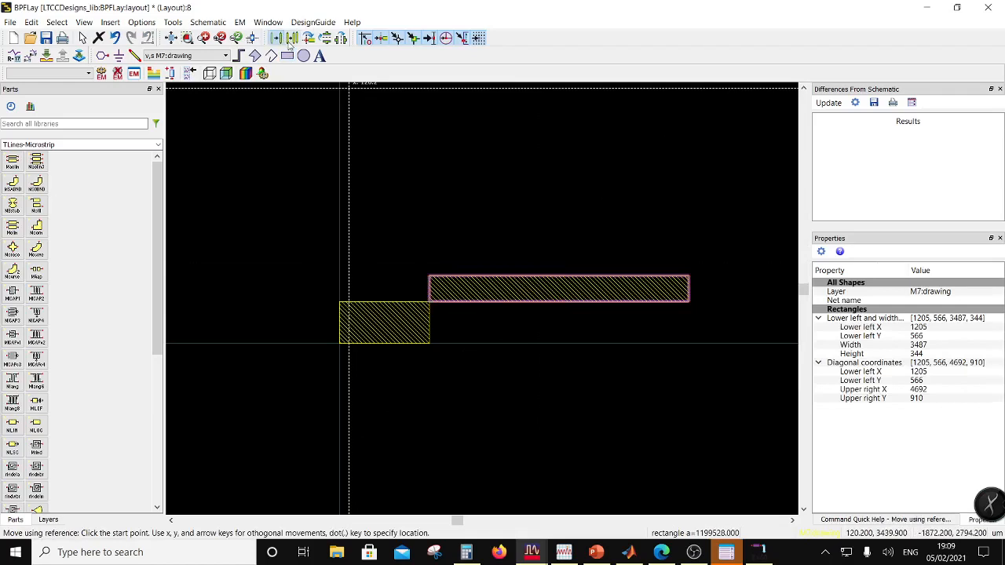
{"action": "left_click", "coordinate": [430, 276]}
{"action": "left_click", "coordinate": [430, 303]}
{"action": "left_click", "coordinate": [507, 367]}
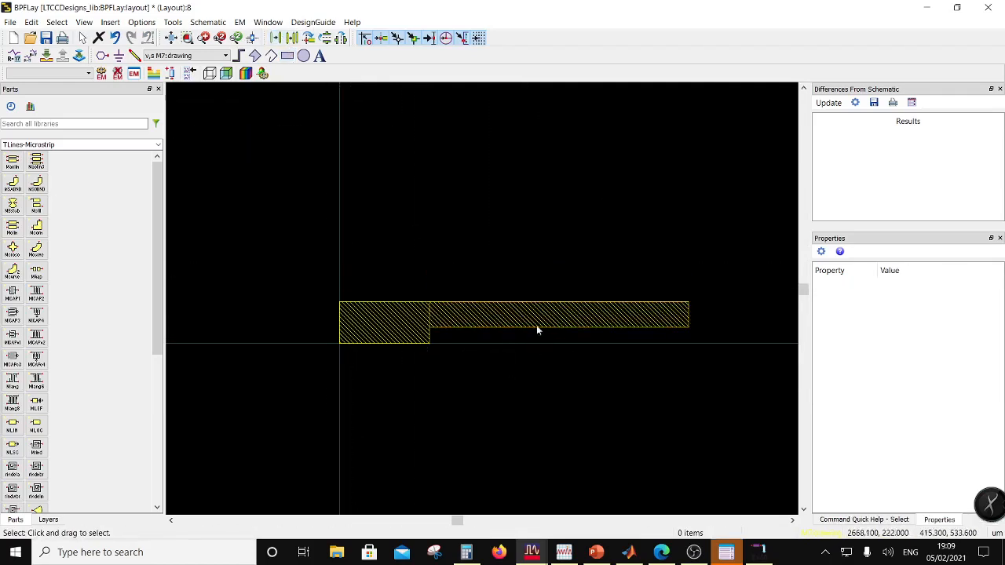
Step: Copy the 3487 by 344 um rectangle by reference so the copy sits directly on top of the original
{"action": "left_click", "coordinate": [537, 326]}
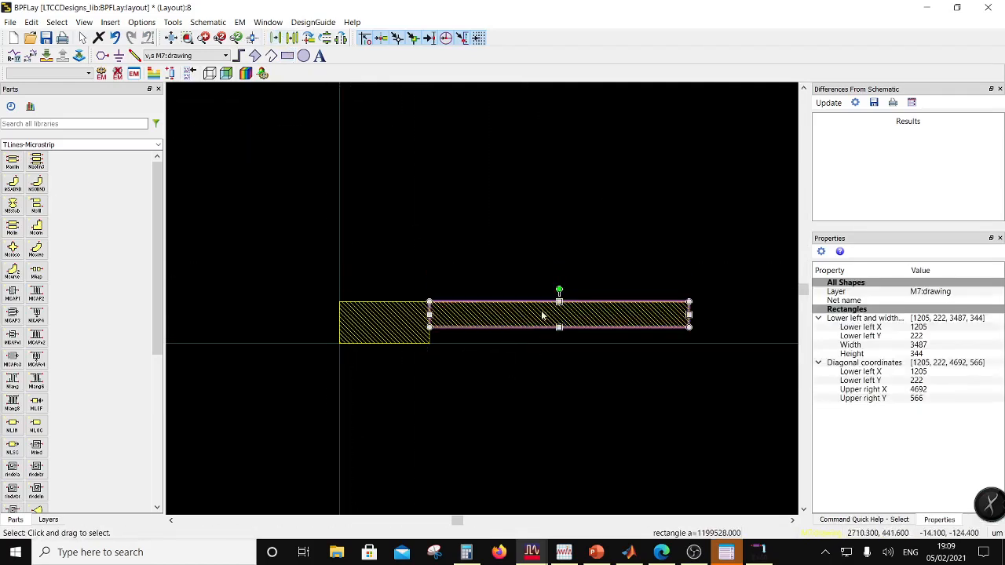
{"action": "left_click", "coordinate": [294, 44]}
{"action": "left_click", "coordinate": [689, 327]}
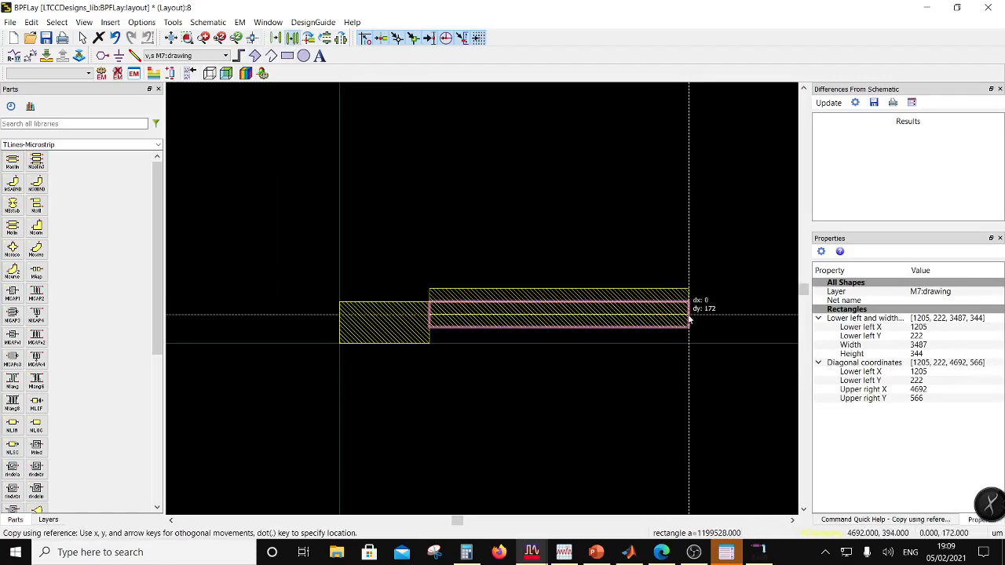
{"action": "left_click", "coordinate": [689, 302]}
{"action": "left_click", "coordinate": [620, 363]}
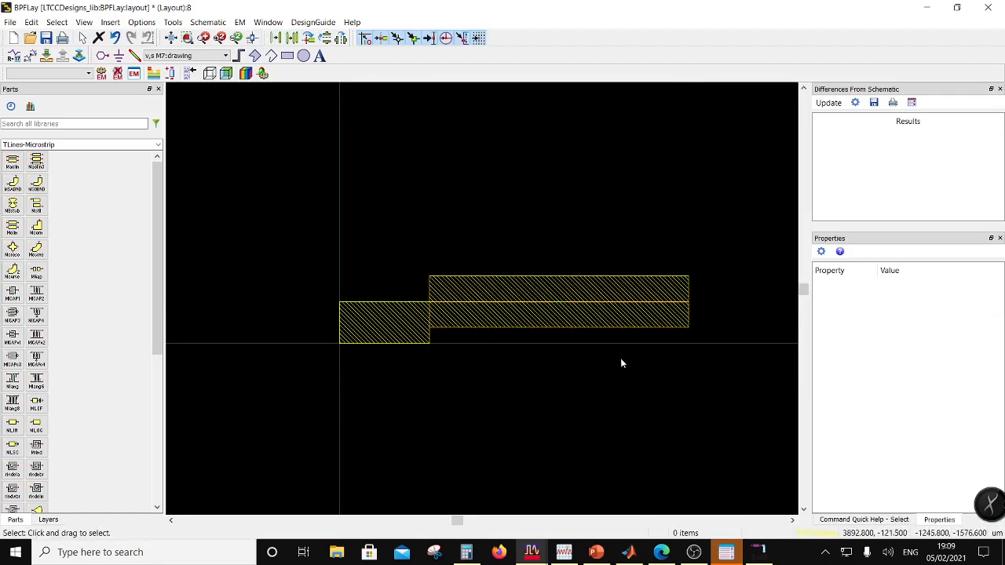
Step: Check the first gap in MATLAB, move the upper strip relatively by Delta X 0.0, Delta Y 15.3 um, and save the layout
{"action": "left_click", "coordinate": [631, 554]}
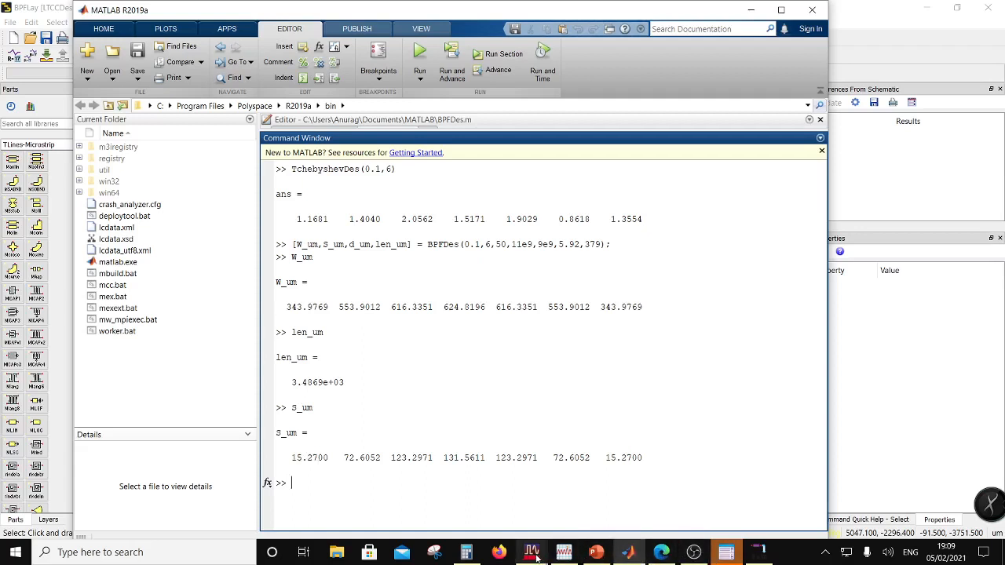
{"action": "mouse_move", "coordinate": [532, 554]}
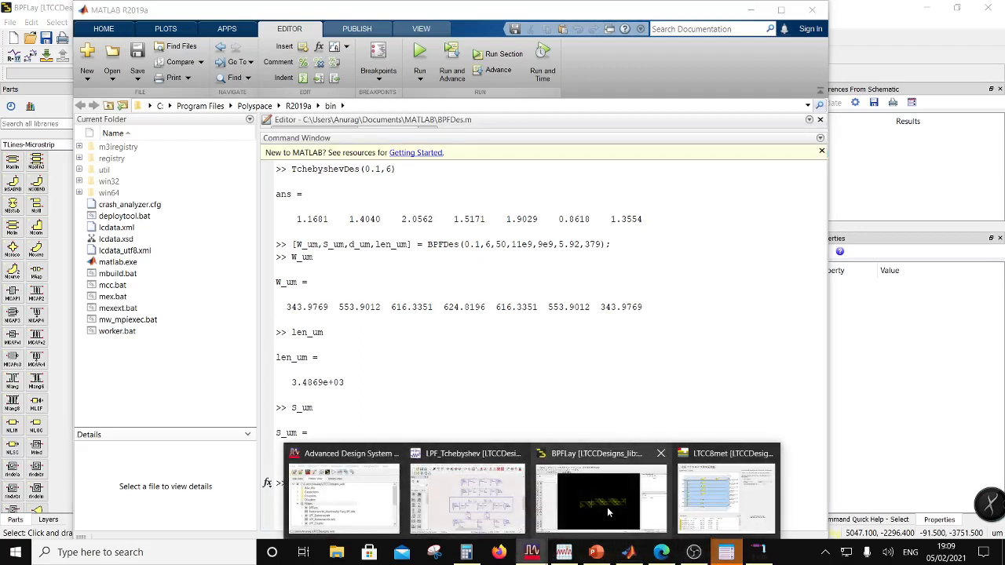
{"action": "left_click", "coordinate": [607, 508]}
{"action": "left_click", "coordinate": [505, 285]}
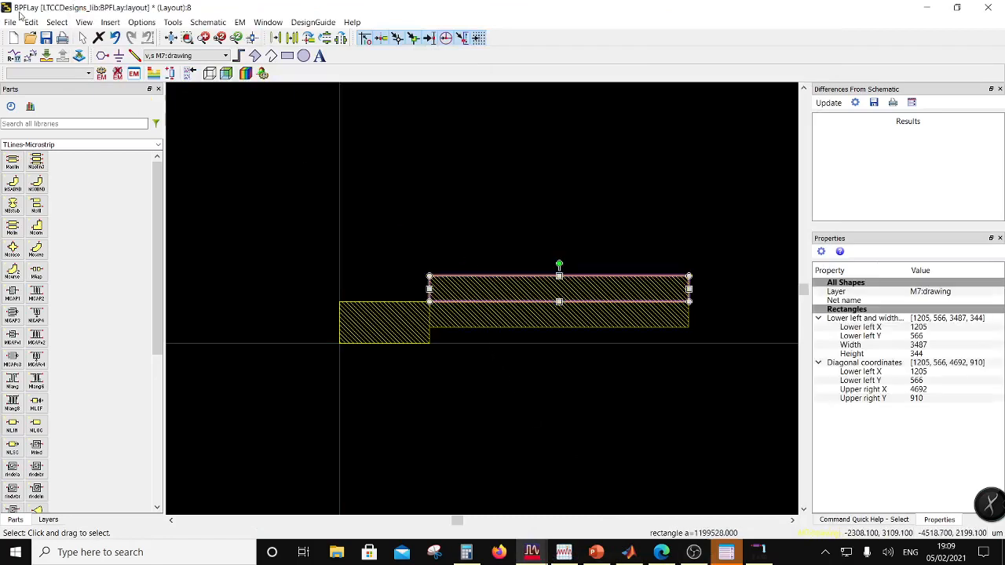
{"action": "left_click", "coordinate": [31, 22]}
{"action": "mouse_move", "coordinate": [67, 183]}
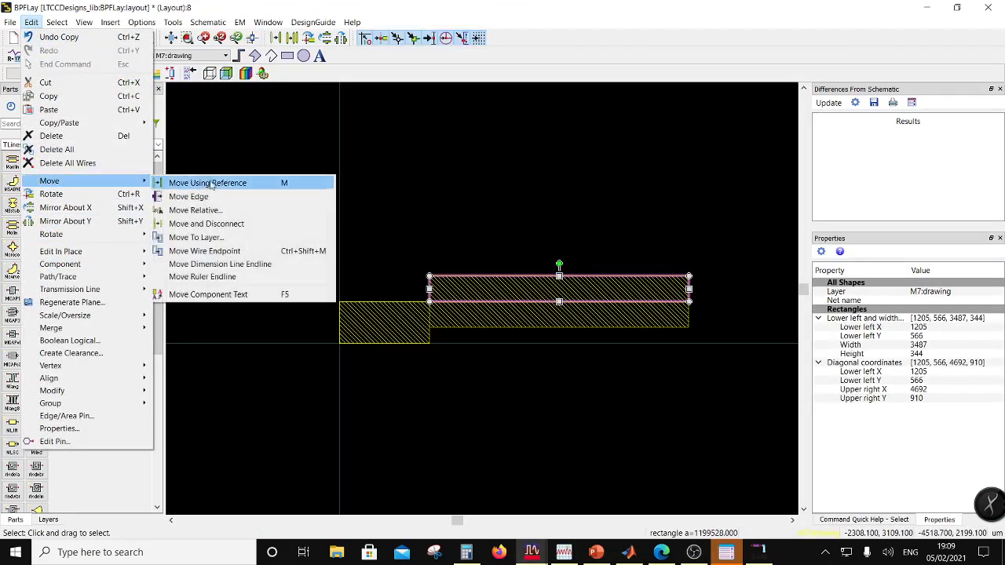
{"action": "left_click", "coordinate": [194, 210]}
{"action": "key", "text": "Tab"}
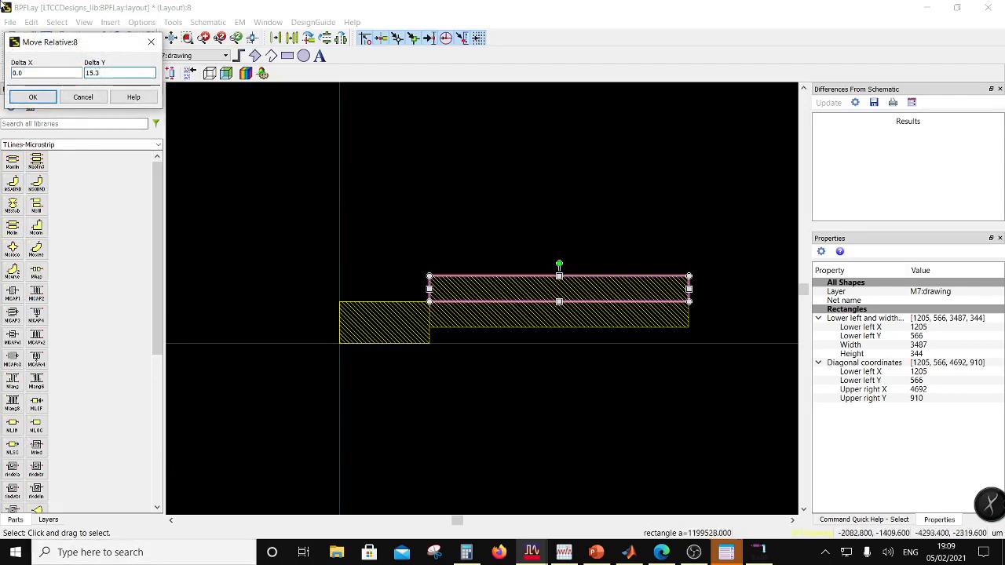
{"action": "left_click", "coordinate": [33, 97]}
{"action": "left_click", "coordinate": [657, 368]}
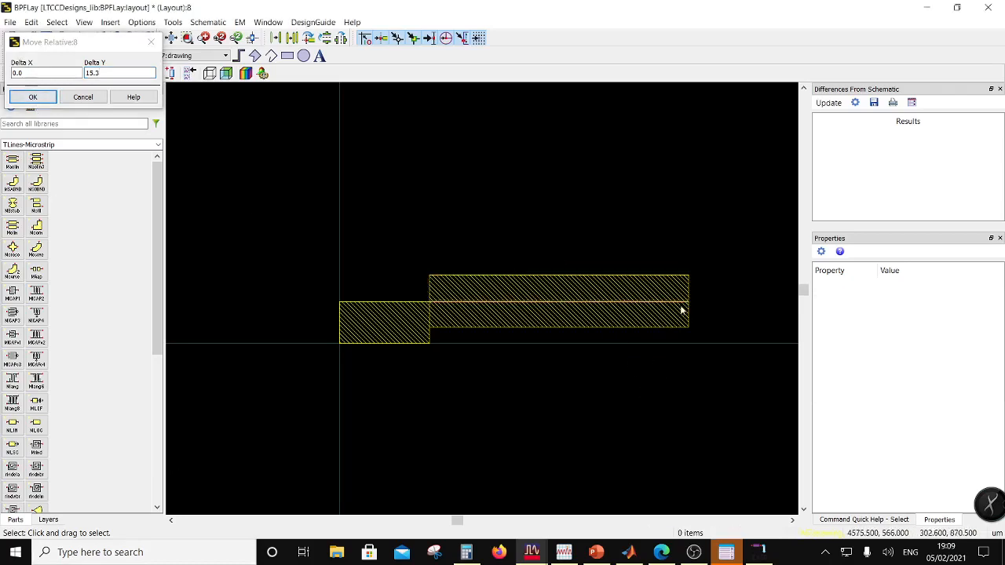
{"action": "scroll", "coordinate": [681, 309], "scroll_direction": "up", "scroll_amount": 3}
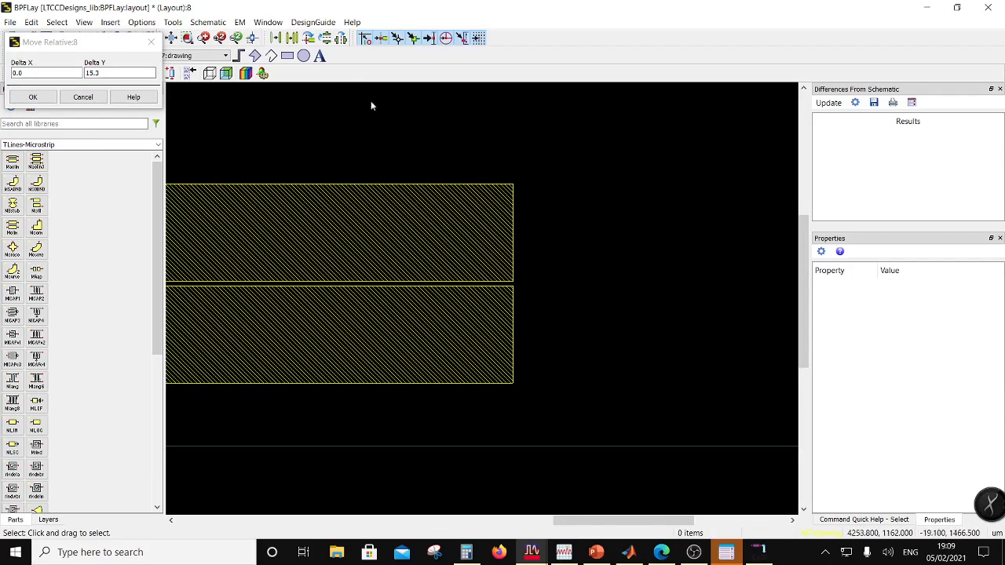
{"action": "left_click", "coordinate": [153, 41]}
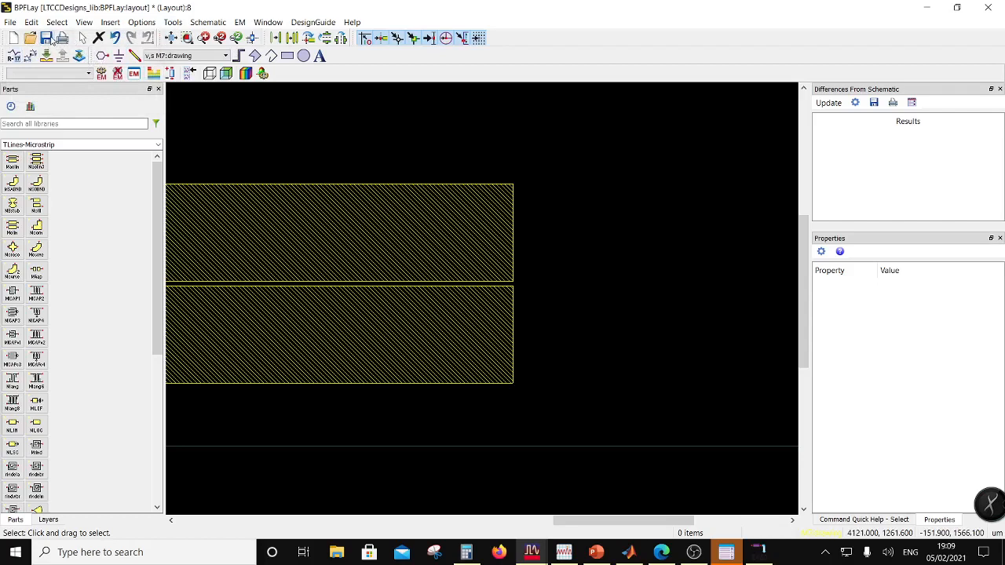
{"action": "left_click", "coordinate": [49, 38]}
Step: Draw a rectangle from the upper strip's lower-right corner to a relative corner at X 2487, Y 554 um, using MATLAB's second section dimensions
{"action": "left_click", "coordinate": [287, 55]}
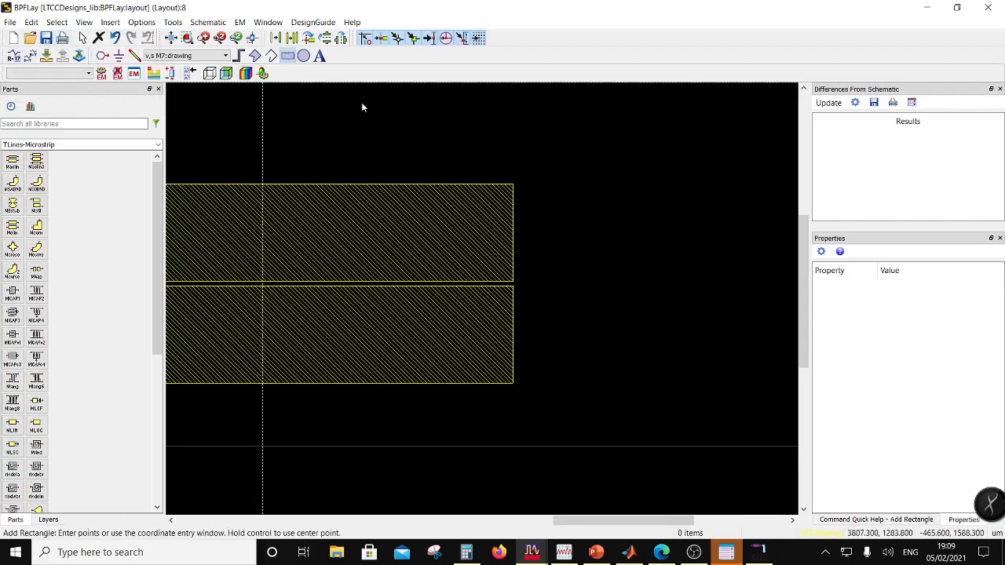
{"action": "left_click", "coordinate": [514, 282]}
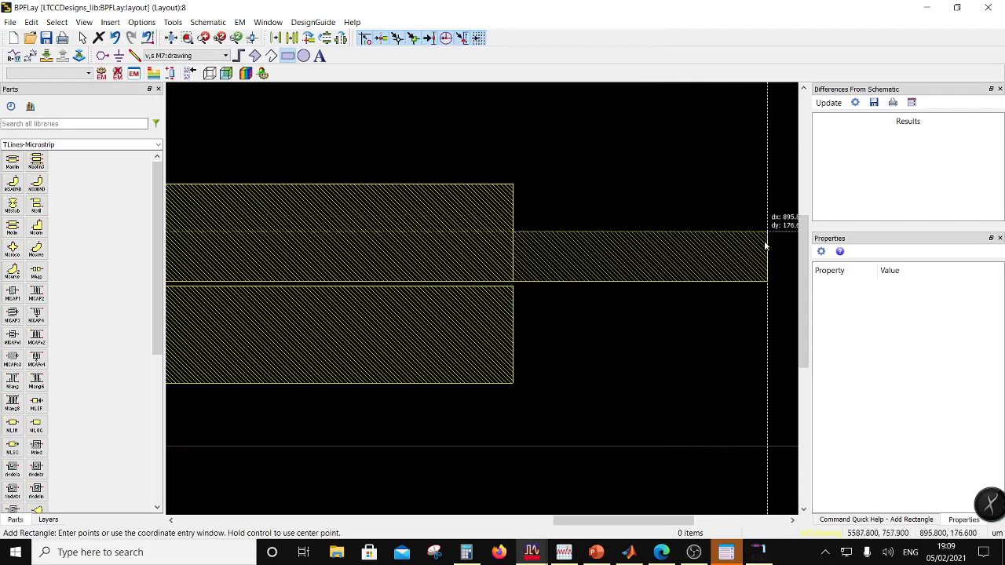
{"action": "left_click", "coordinate": [633, 554]}
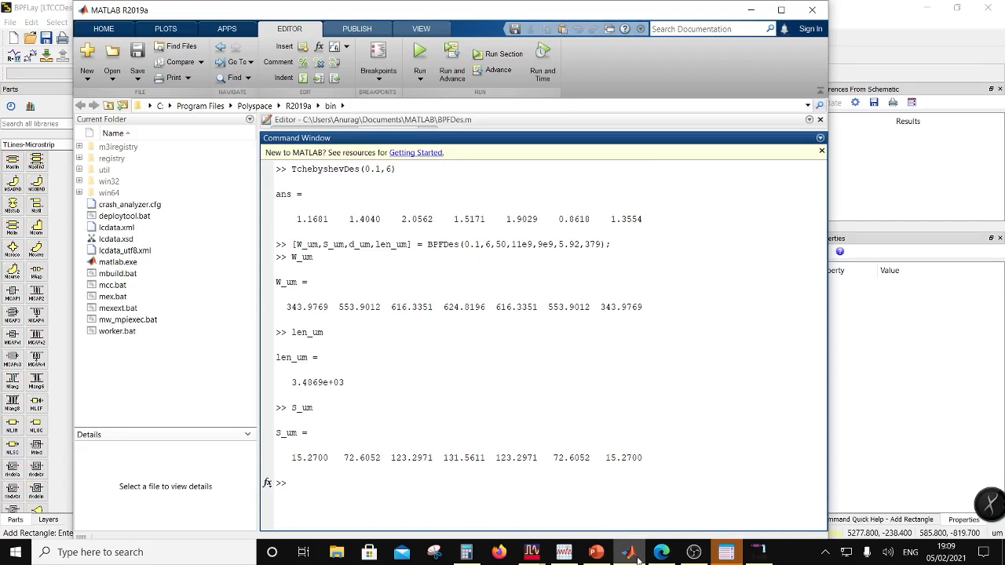
{"action": "left_click", "coordinate": [638, 558]}
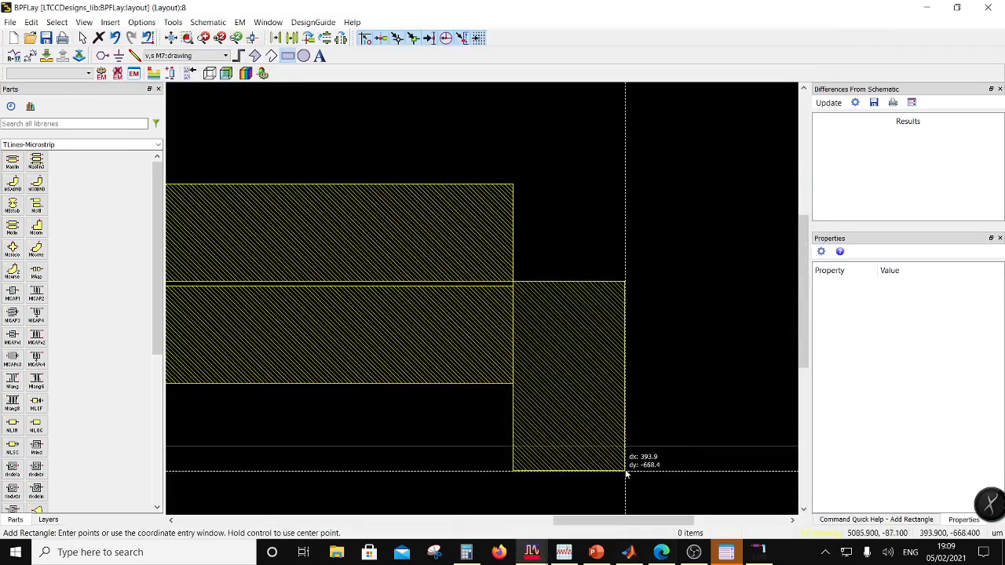
{"action": "left_click", "coordinate": [112, 24]}
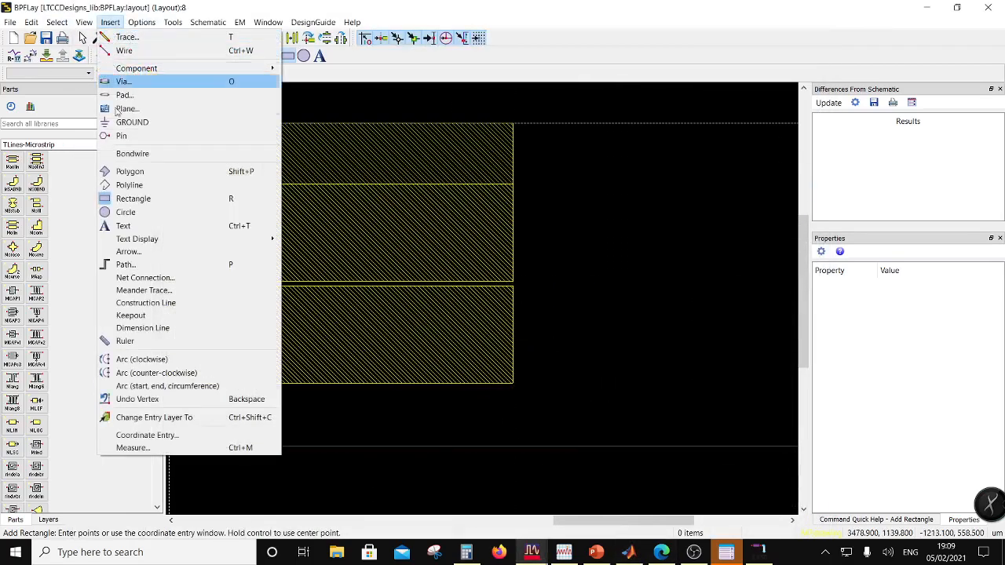
{"action": "left_click", "coordinate": [152, 437]}
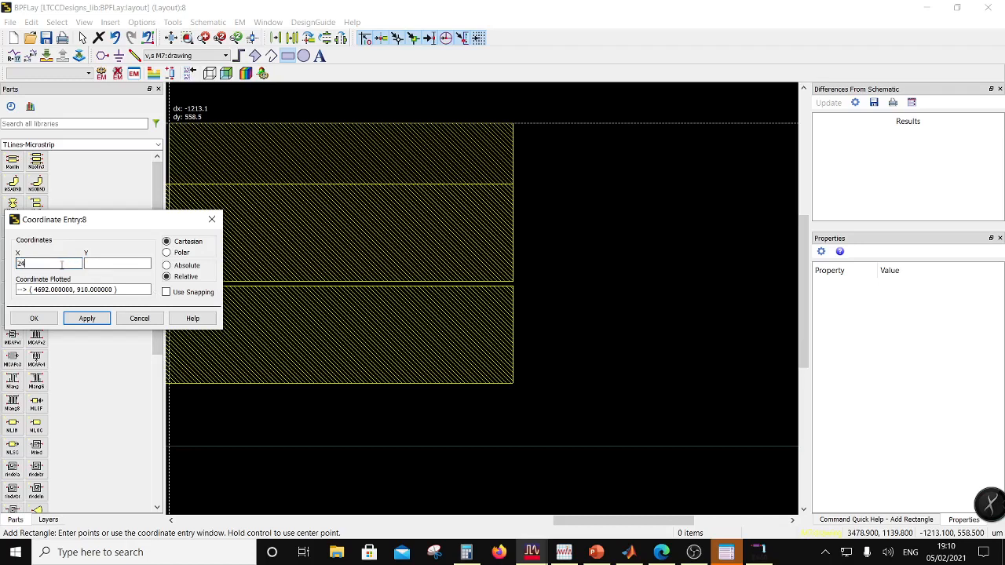
{"action": "type", "text": "2487"}
{"action": "left_click", "coordinate": [105, 265]}
{"action": "left_click", "coordinate": [33, 318]}
{"action": "key", "text": "Escape"}
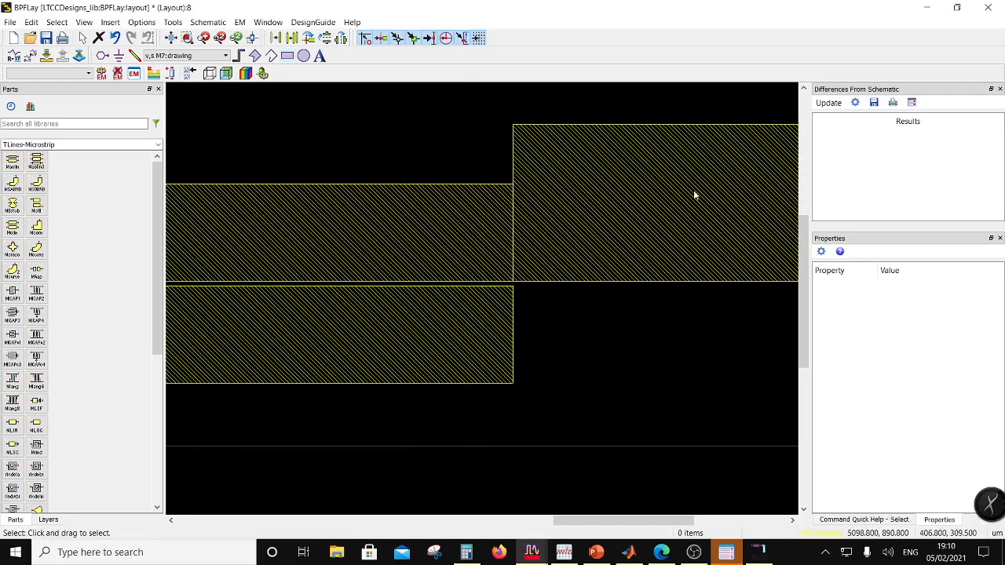
Step: Copy the 2487 by 554 um rectangle by reference so the copy sits directly on top of the original
{"action": "scroll", "coordinate": [693, 196], "scroll_direction": "down", "scroll_amount": 2}
{"action": "left_click", "coordinate": [550, 309]}
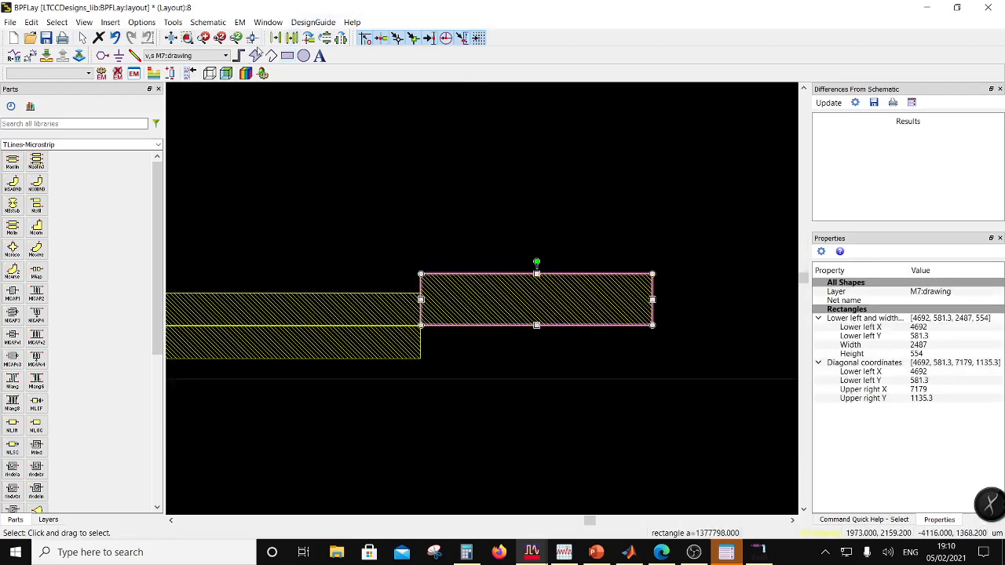
{"action": "left_click", "coordinate": [290, 39]}
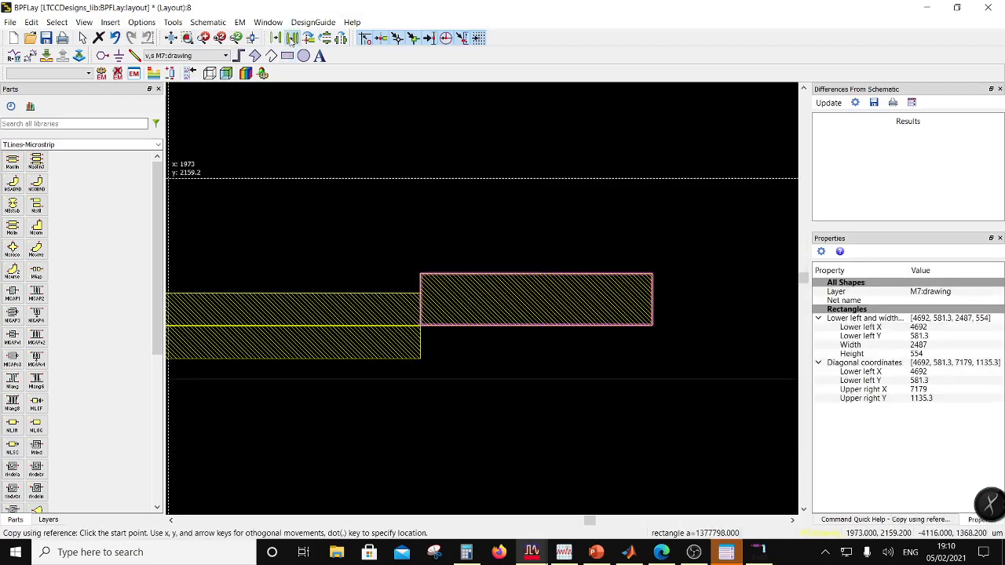
{"action": "left_click", "coordinate": [653, 326]}
{"action": "left_click", "coordinate": [653, 274]}
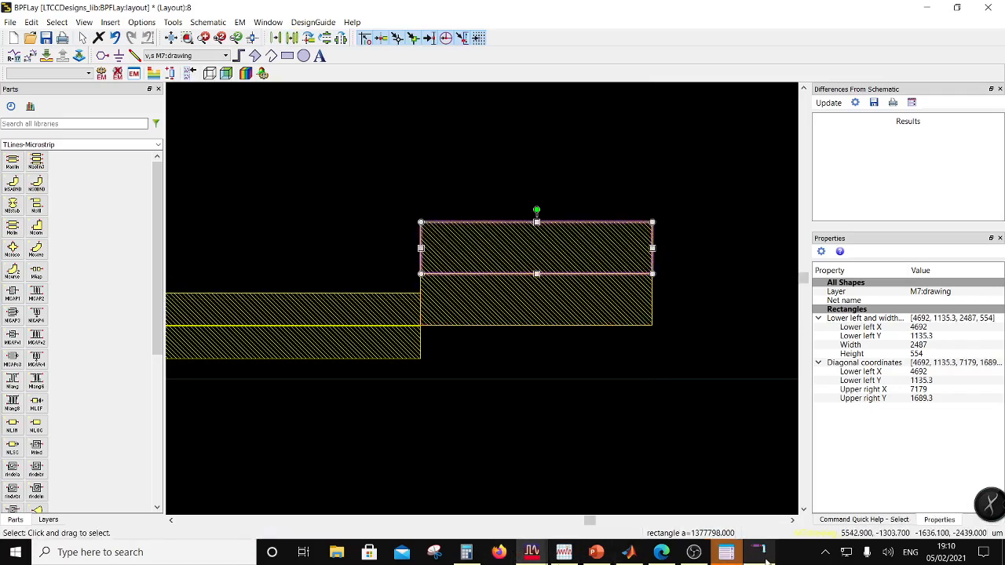
Step: Check the second gap in MATLAB and move the second section's upper strip relatively by Delta X 0.0, Delta Y 72.6 um
{"action": "left_click", "coordinate": [628, 552]}
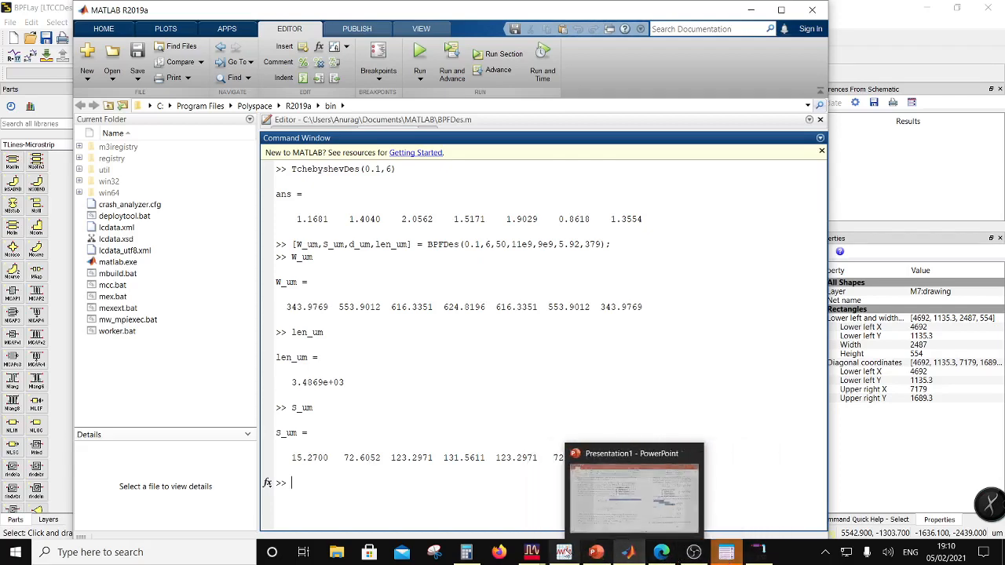
{"action": "left_click", "coordinate": [594, 495]}
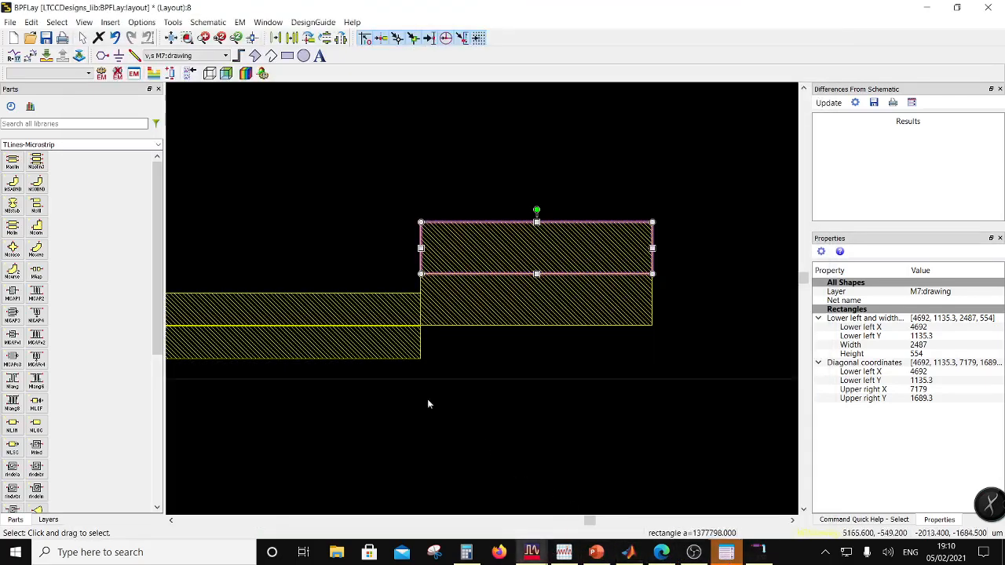
{"action": "left_click", "coordinate": [32, 22]}
{"action": "mouse_move", "coordinate": [51, 181]}
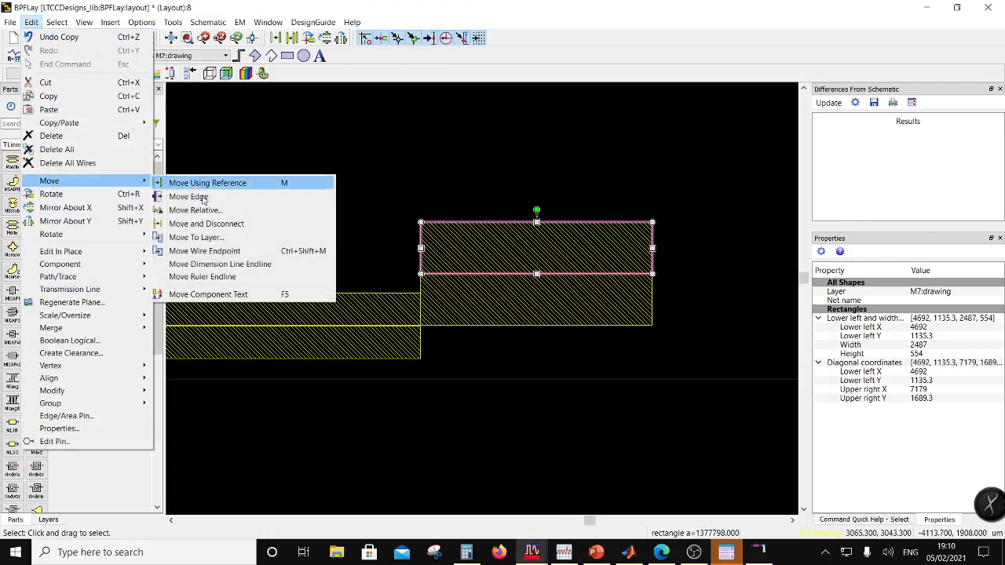
{"action": "left_click", "coordinate": [219, 212]}
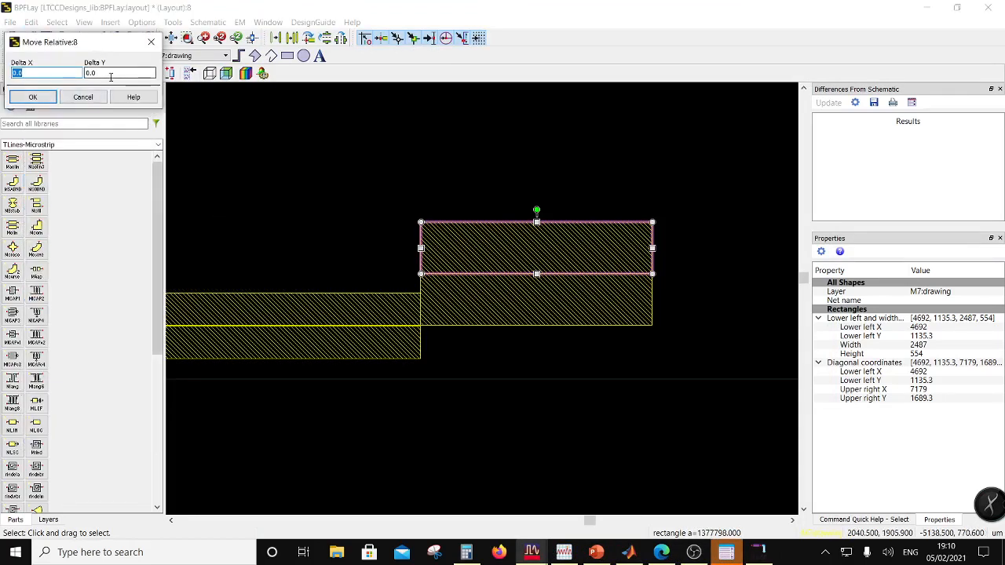
{"action": "key", "text": "Tab"}
{"action": "type", "text": "7"}
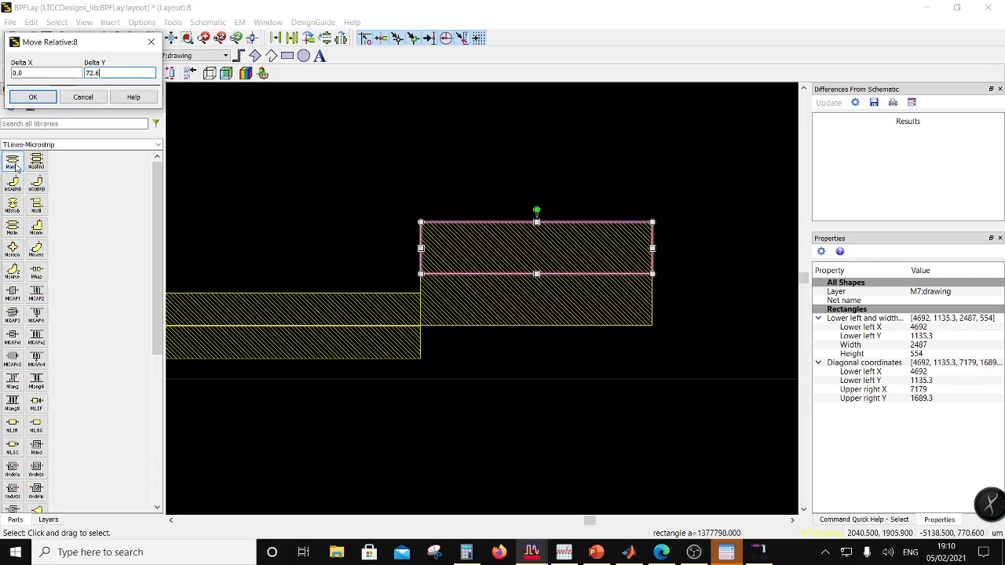
{"action": "type", "text": "2.6"}
{"action": "left_click", "coordinate": [33, 97]}
{"action": "left_click", "coordinate": [538, 418]}
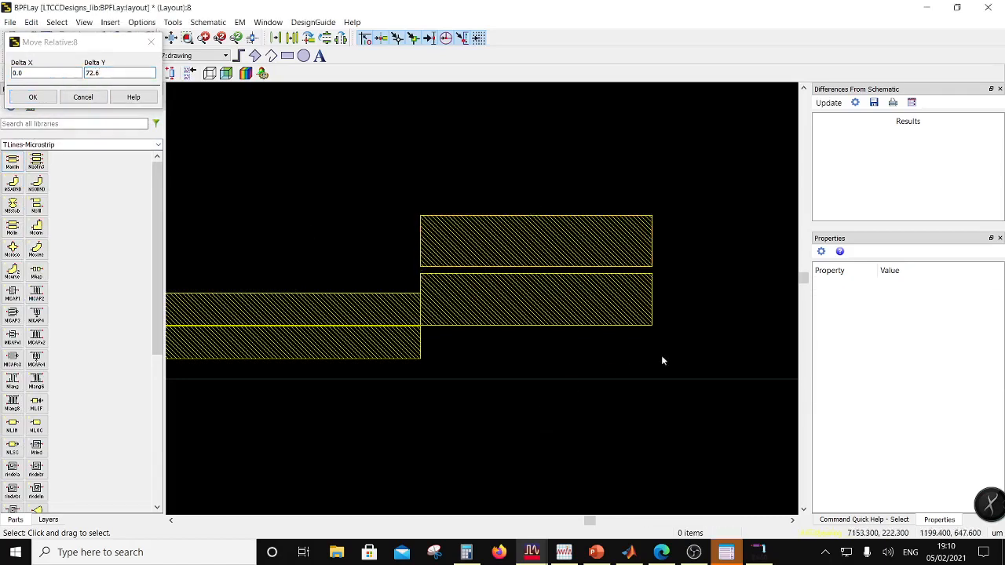
Step: Draw a rectangle from the second upper strip's lower-right corner to a relative corner at X 3487, Y 616.3 um, using MATLAB's third width
{"action": "scroll", "coordinate": [532, 309], "scroll_direction": "down", "scroll_amount": 2}
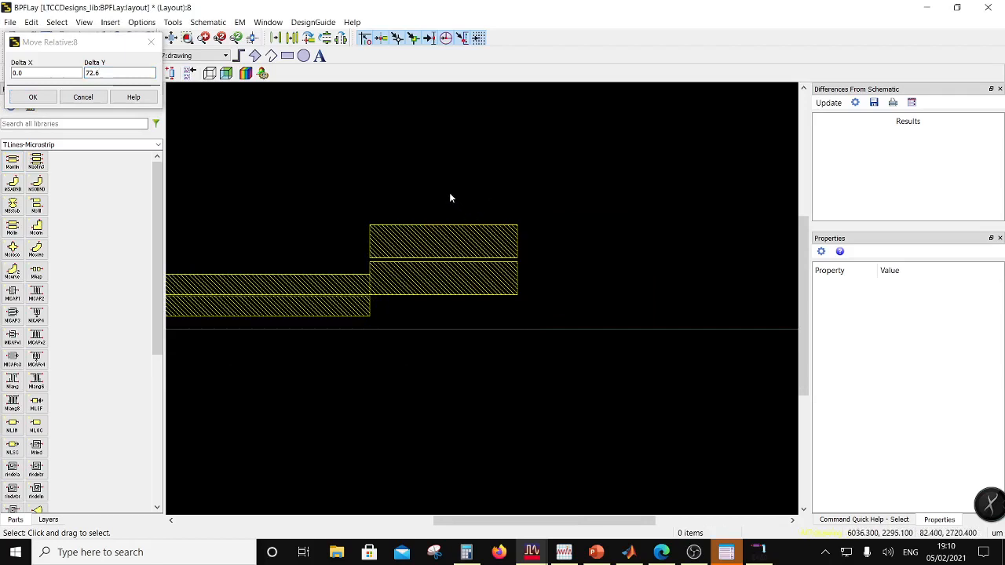
{"action": "left_click", "coordinate": [288, 56]}
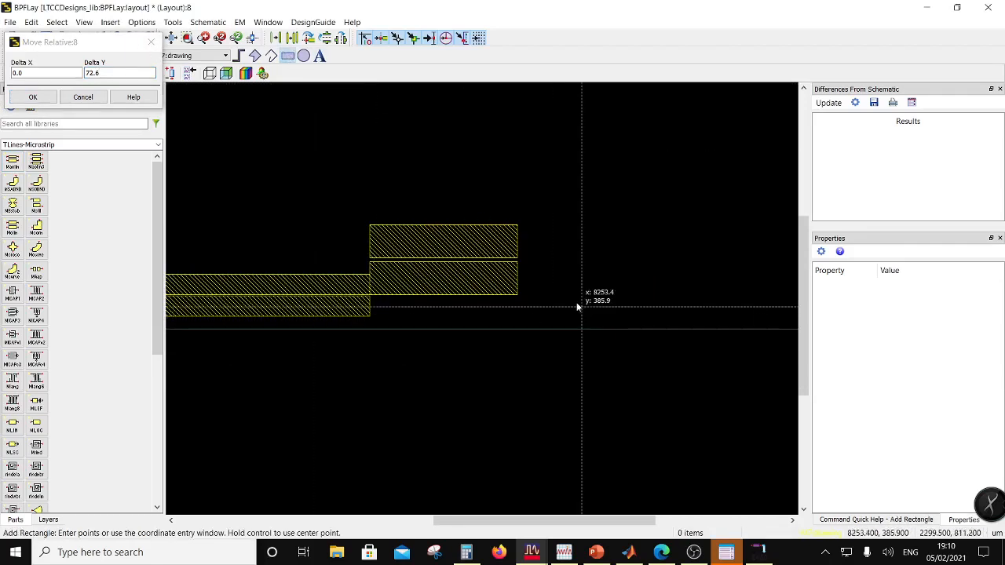
{"action": "left_click", "coordinate": [517, 258]}
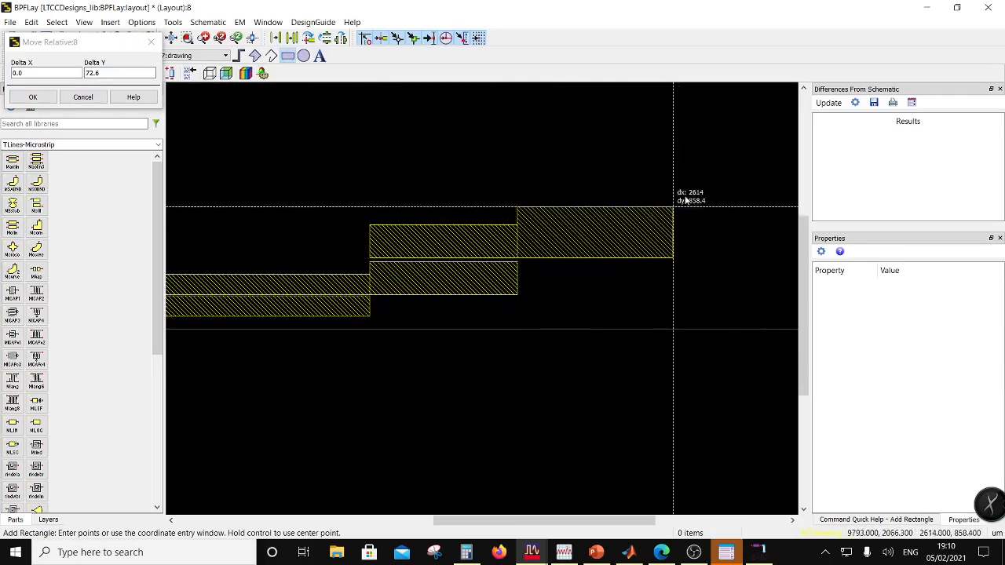
{"action": "left_click", "coordinate": [109, 22]}
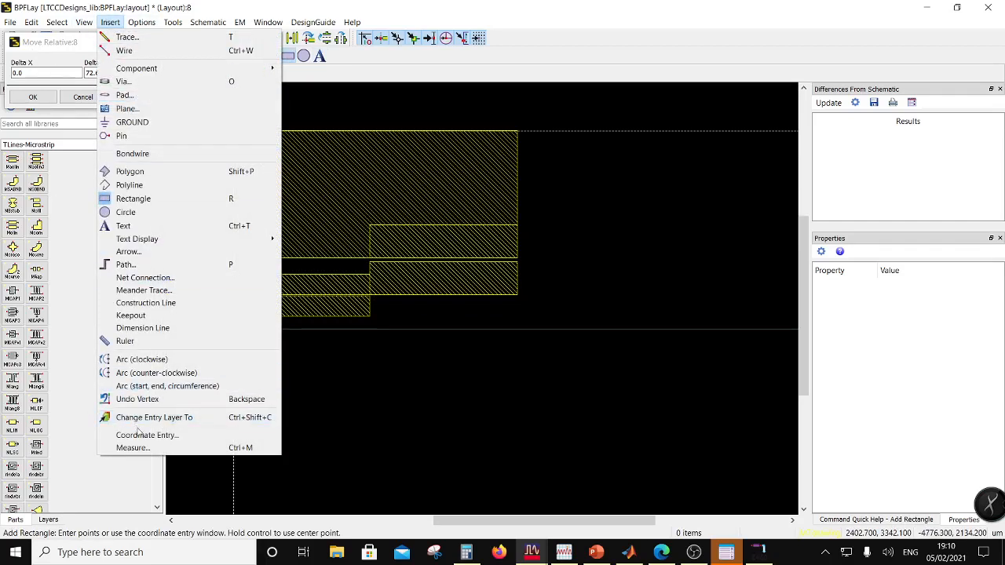
{"action": "left_click", "coordinate": [157, 434]}
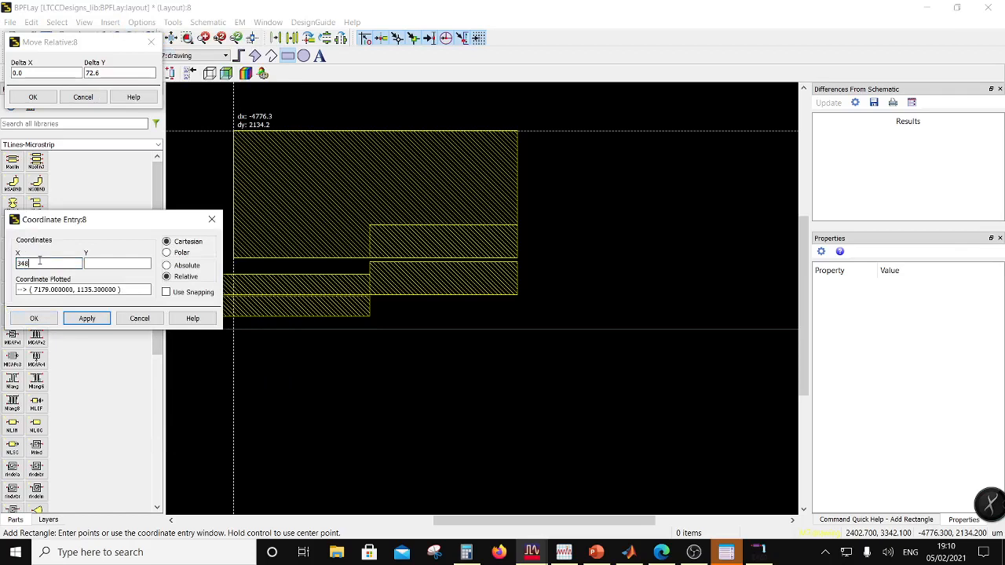
{"action": "left_click", "coordinate": [103, 262]}
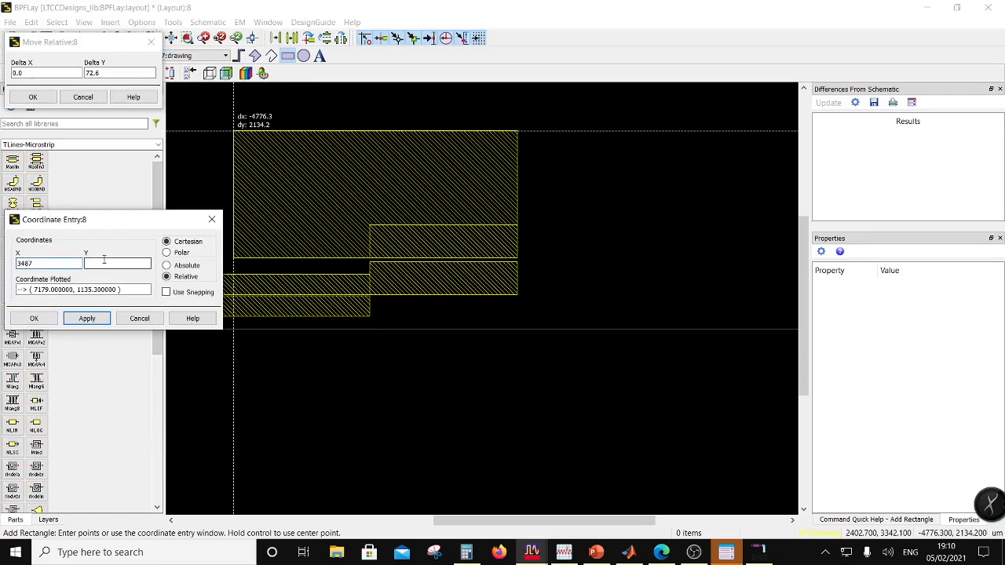
{"action": "left_click", "coordinate": [629, 552]}
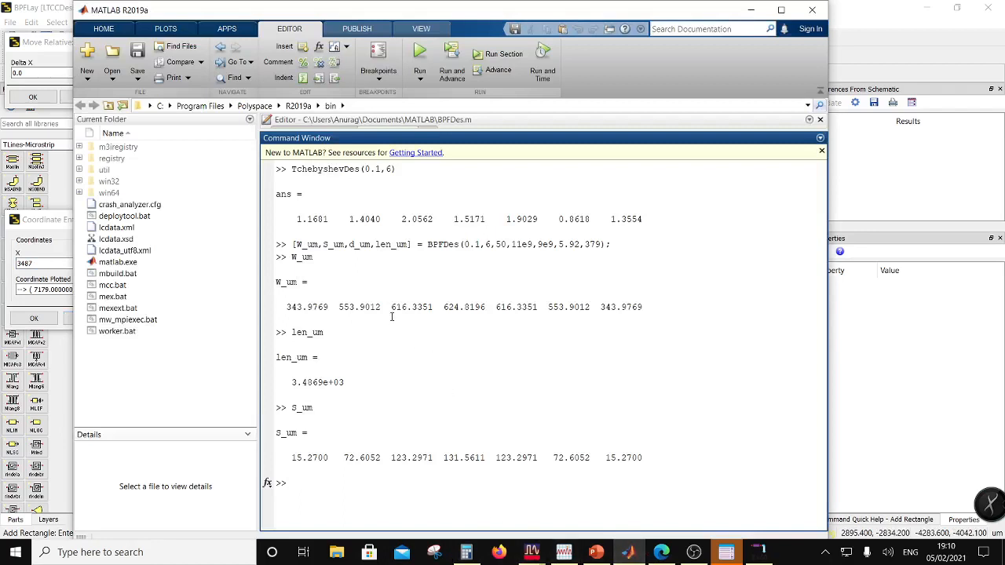
{"action": "left_click", "coordinate": [50, 229]}
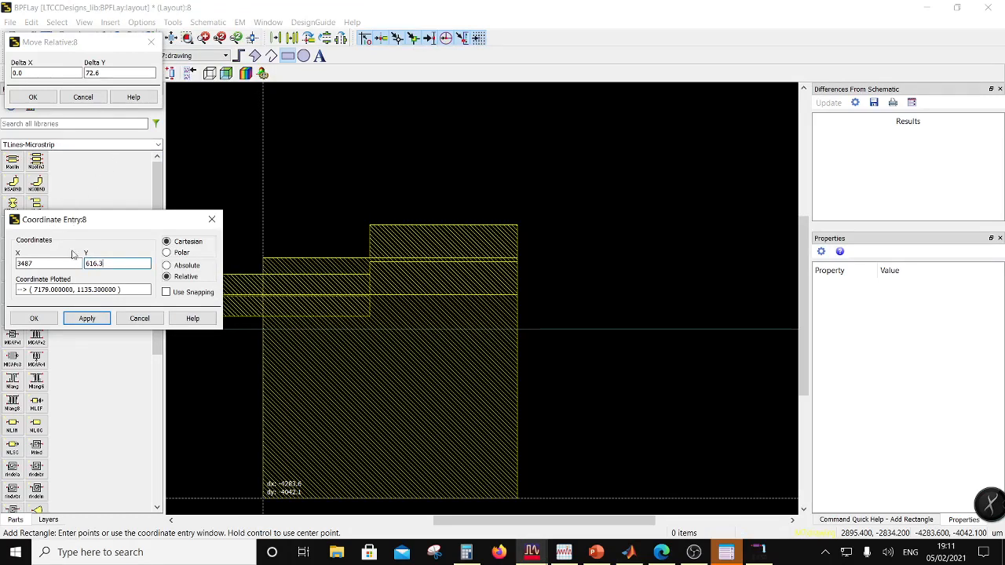
{"action": "left_click", "coordinate": [56, 319]}
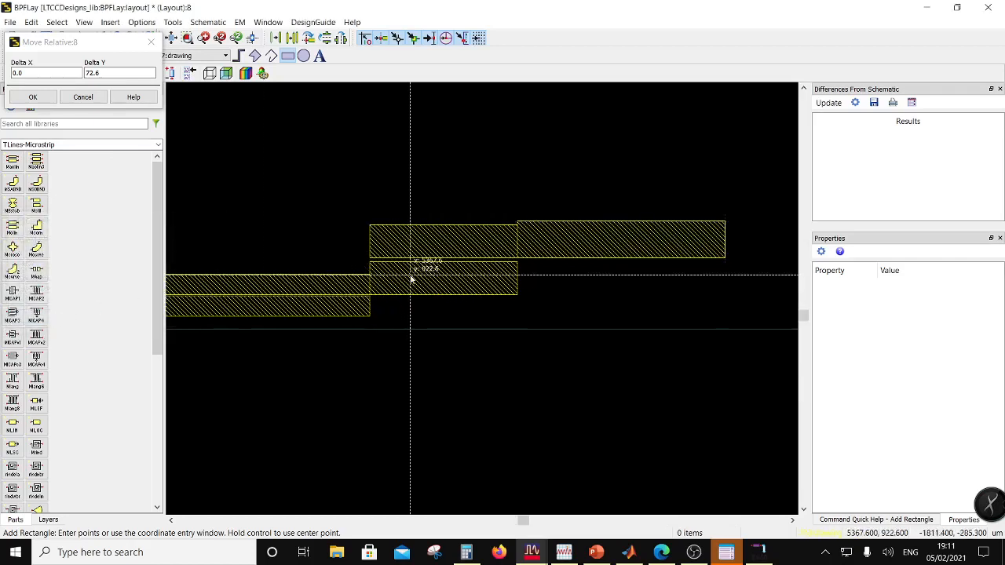
{"action": "key", "text": "Escape"}
Step: Measure the length of the second section's lower strip between its upper corners
{"action": "scroll", "coordinate": [469, 284], "scroll_direction": "down", "scroll_amount": 1}
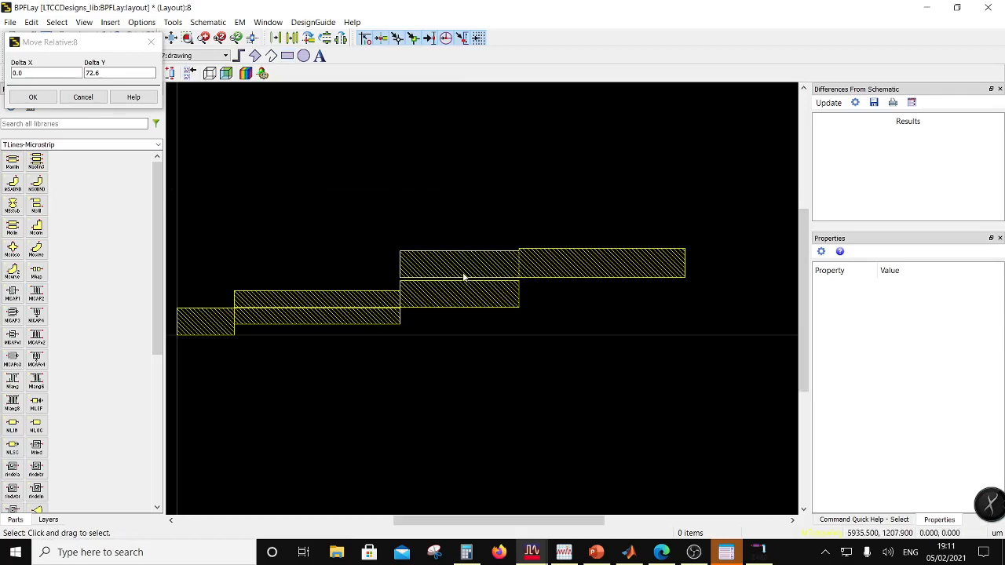
{"action": "left_click", "coordinate": [470, 283]}
{"action": "right_click", "coordinate": [479, 316]}
{"action": "left_click", "coordinate": [501, 310]}
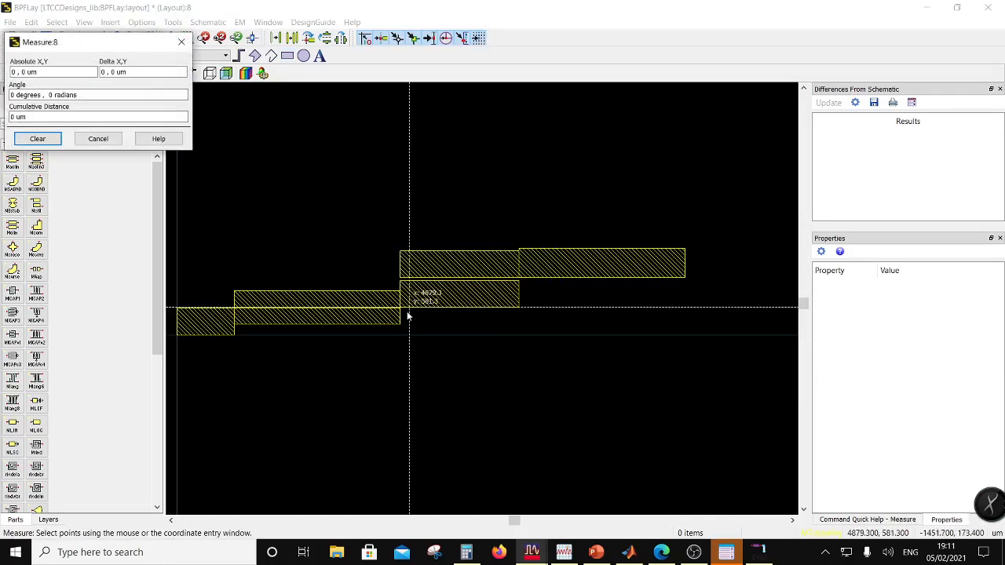
{"action": "left_click", "coordinate": [422, 286]}
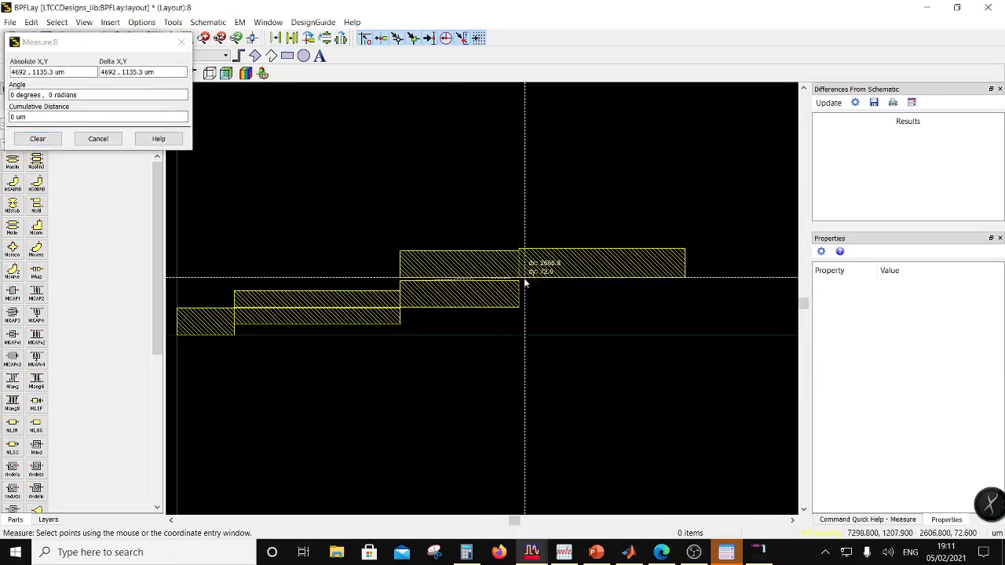
{"action": "left_click", "coordinate": [523, 288]}
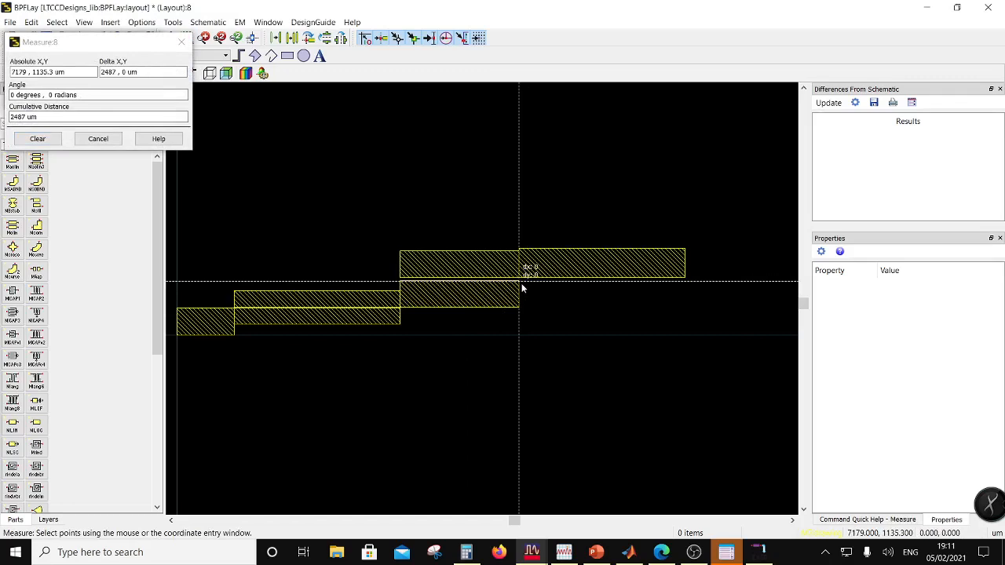
{"action": "key", "text": "Escape"}
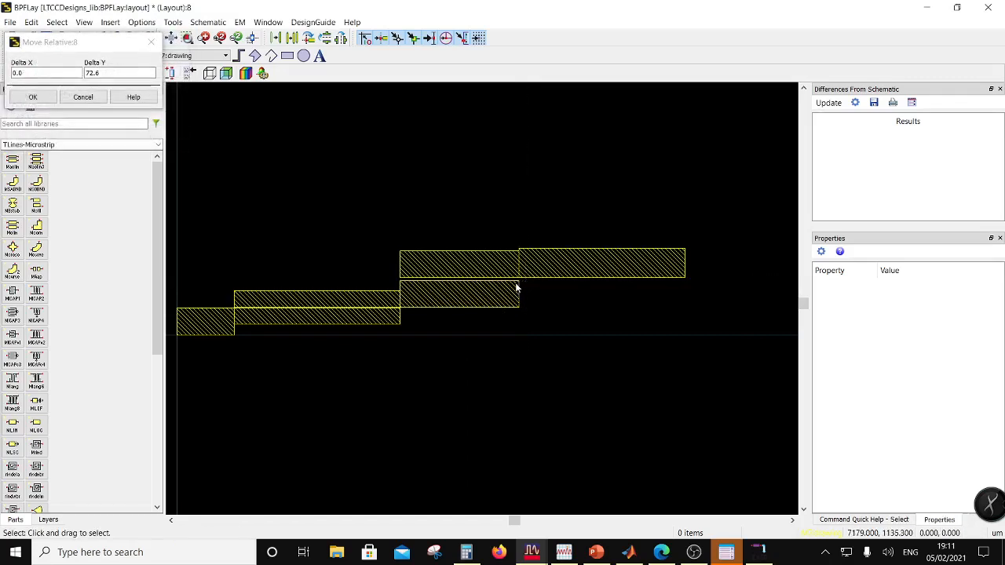
Step: Move the 616.3 um high rectangle clear and copy the first section's upper strip by reference onto the second upper strip's lower-left corner
{"action": "left_click", "coordinate": [635, 175]}
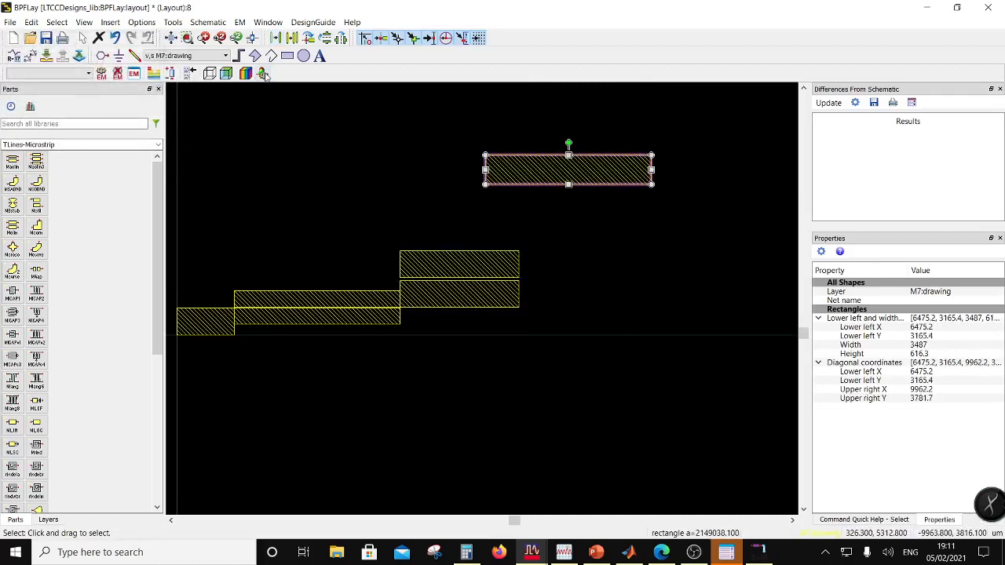
{"action": "left_click", "coordinate": [269, 294]}
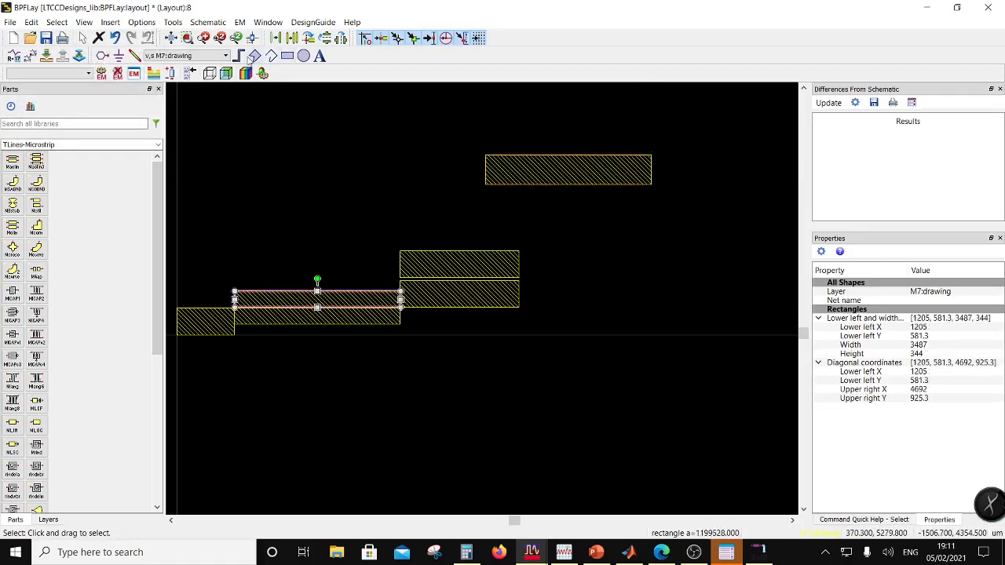
{"action": "left_click", "coordinate": [291, 38]}
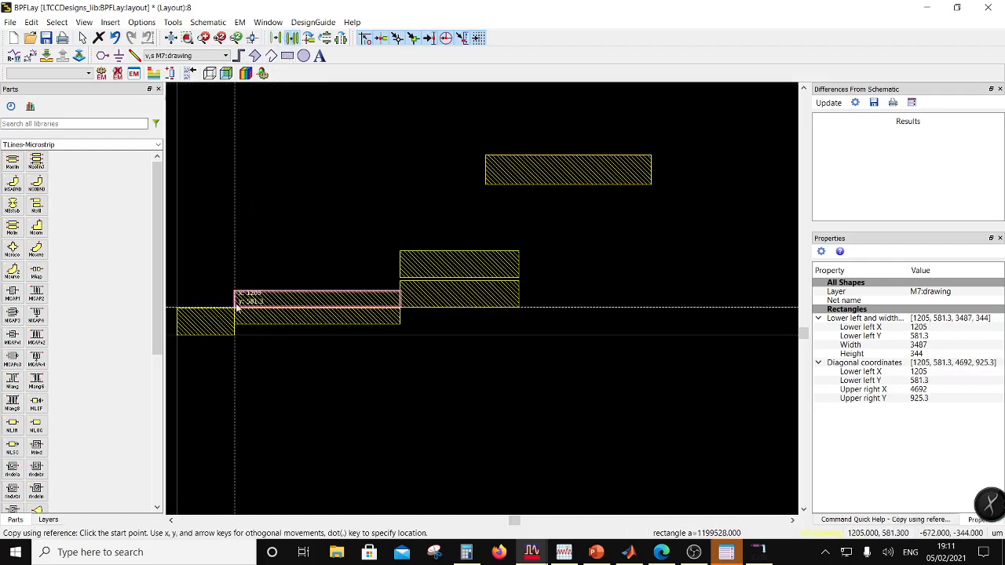
{"action": "scroll", "coordinate": [236, 302], "scroll_direction": "up", "scroll_amount": 2}
{"action": "left_click", "coordinate": [453, 314]}
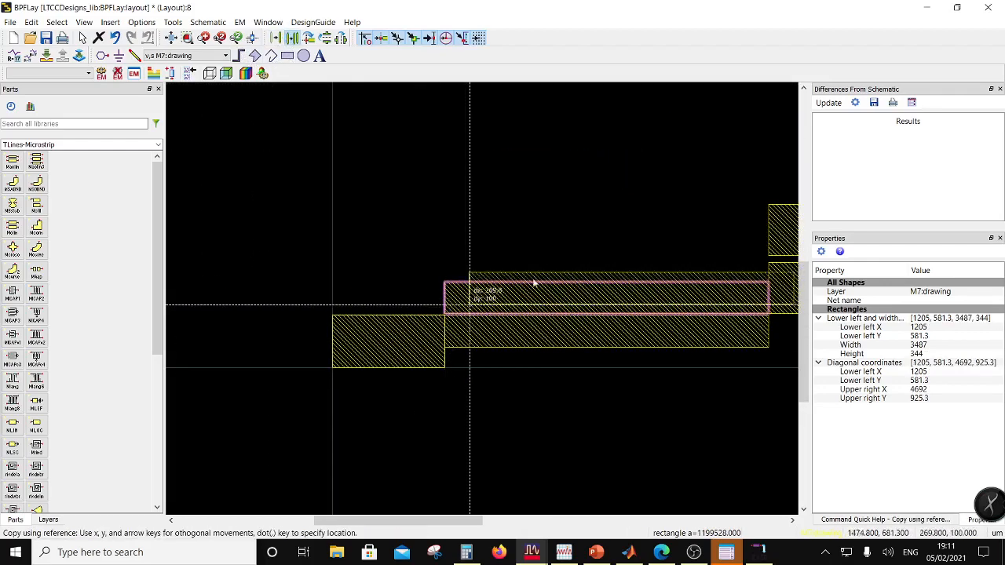
{"action": "scroll", "coordinate": [481, 303], "scroll_direction": "down", "scroll_amount": 2}
{"action": "scroll", "coordinate": [612, 294], "scroll_direction": "up", "scroll_amount": 3}
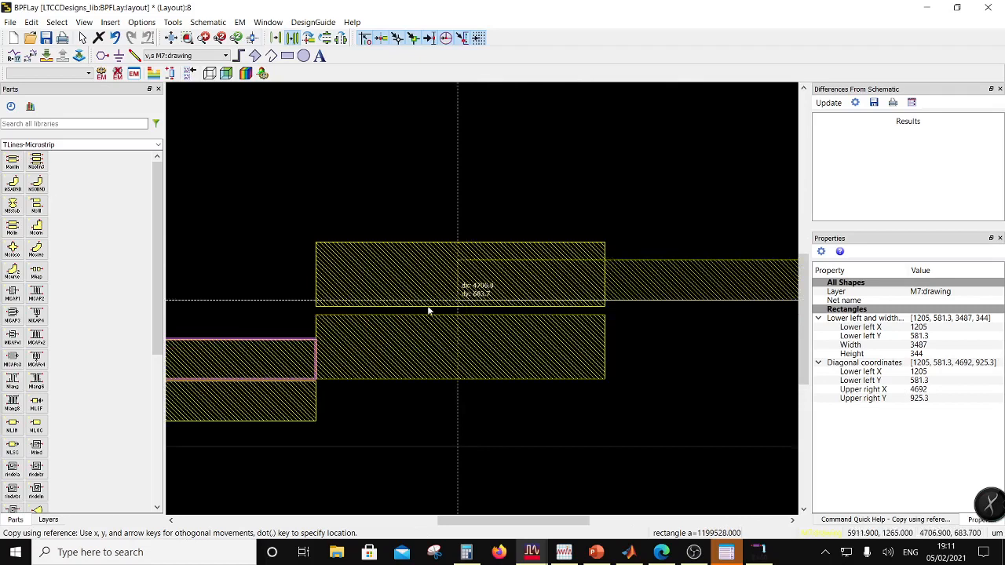
{"action": "left_click", "coordinate": [315, 307]}
Step: Stretch both 554 um high strips to a length of 3487 um using the copied strip as a guide, and delete that copy
{"action": "left_click", "coordinate": [504, 255]}
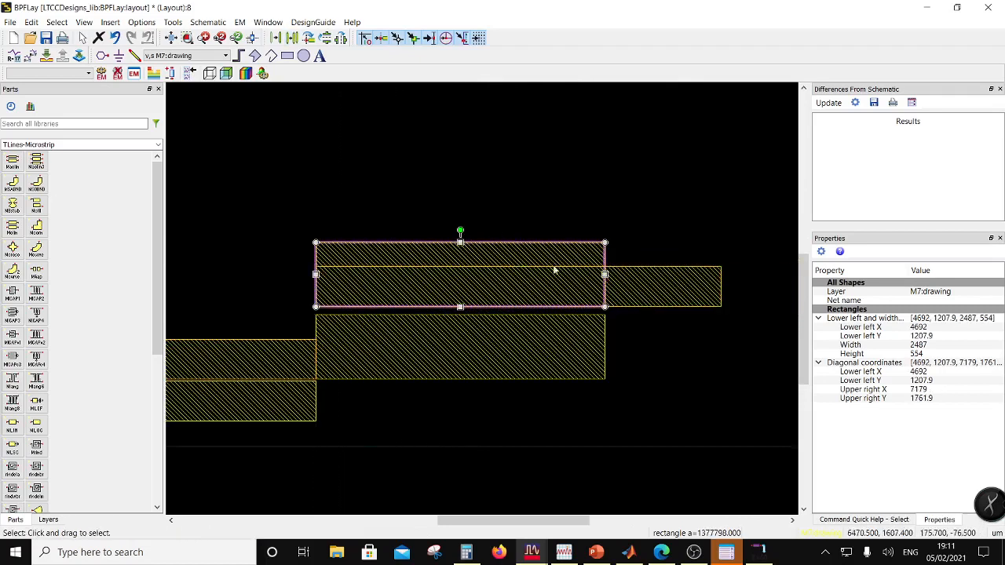
{"action": "left_click_drag", "start_coordinate": [605, 274], "coordinate": [722, 270]}
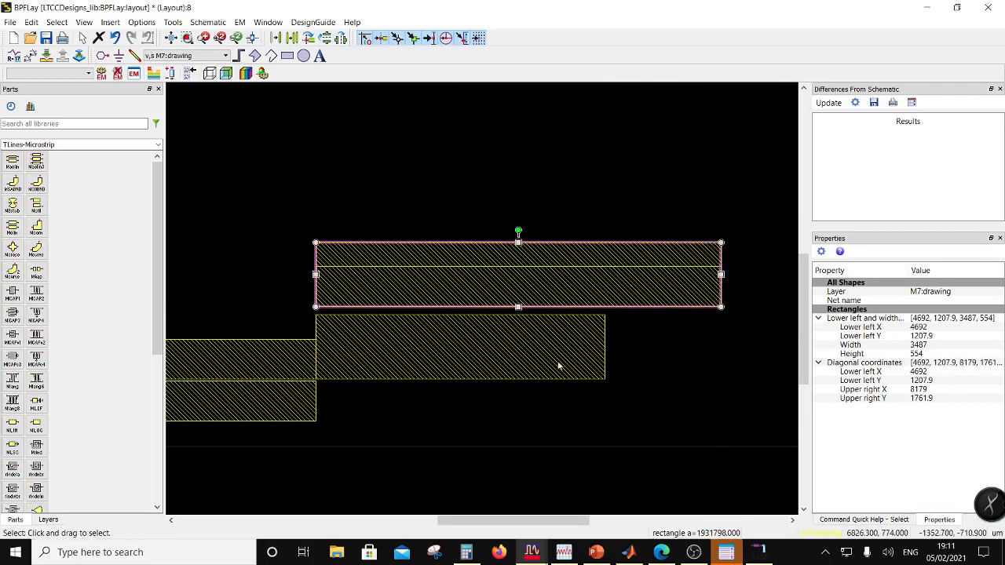
{"action": "left_click", "coordinate": [602, 358]}
{"action": "left_click_drag", "start_coordinate": [604, 350], "coordinate": [720, 313]}
{"action": "left_click", "coordinate": [575, 293]}
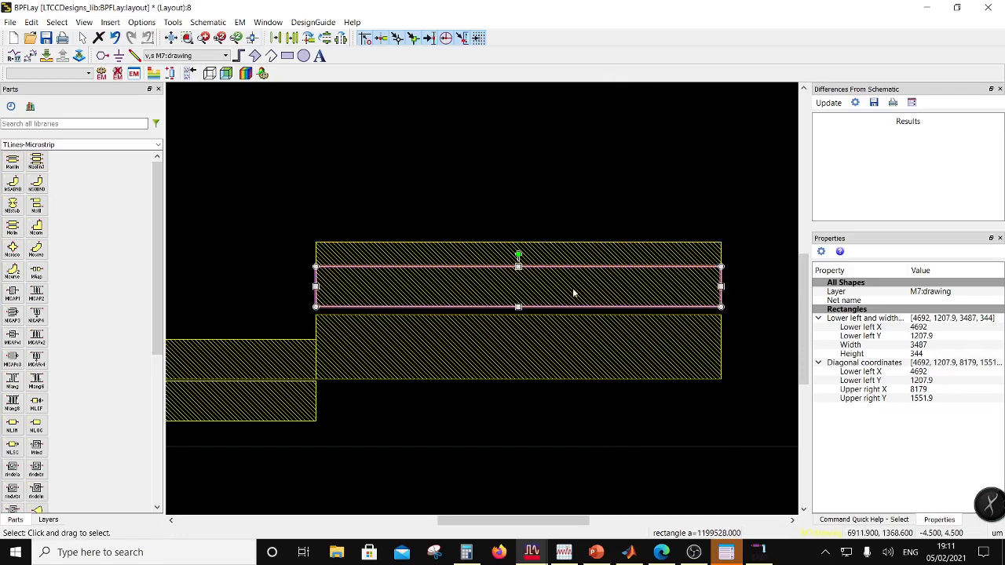
{"action": "key", "text": "Delete"}
Step: Move the 3487 by 616.3 um rectangle by reference from its lower-left corner to the second upper strip's lower-right corner
{"action": "scroll", "coordinate": [469, 310], "scroll_direction": "down", "scroll_amount": 3}
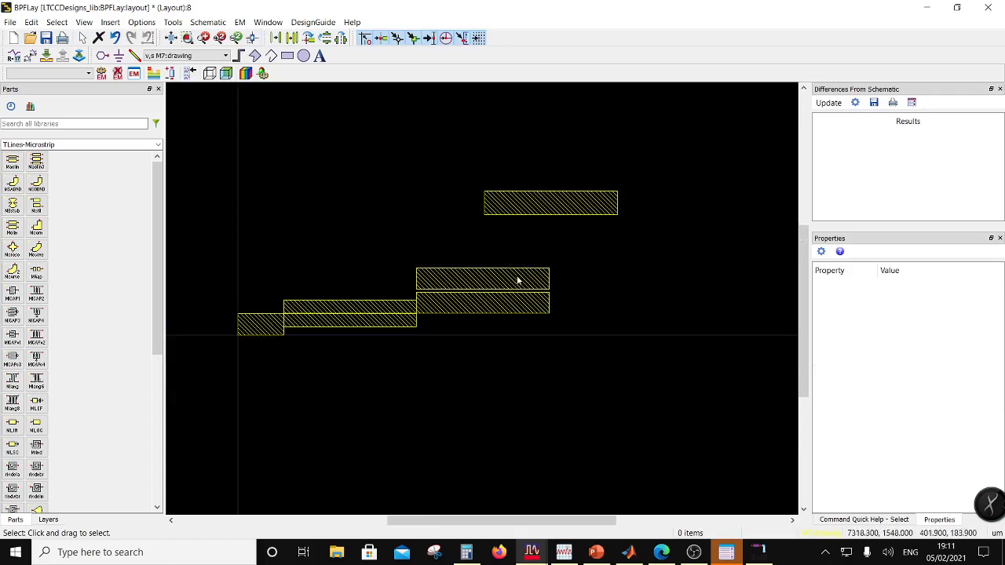
{"action": "left_click", "coordinate": [522, 212]}
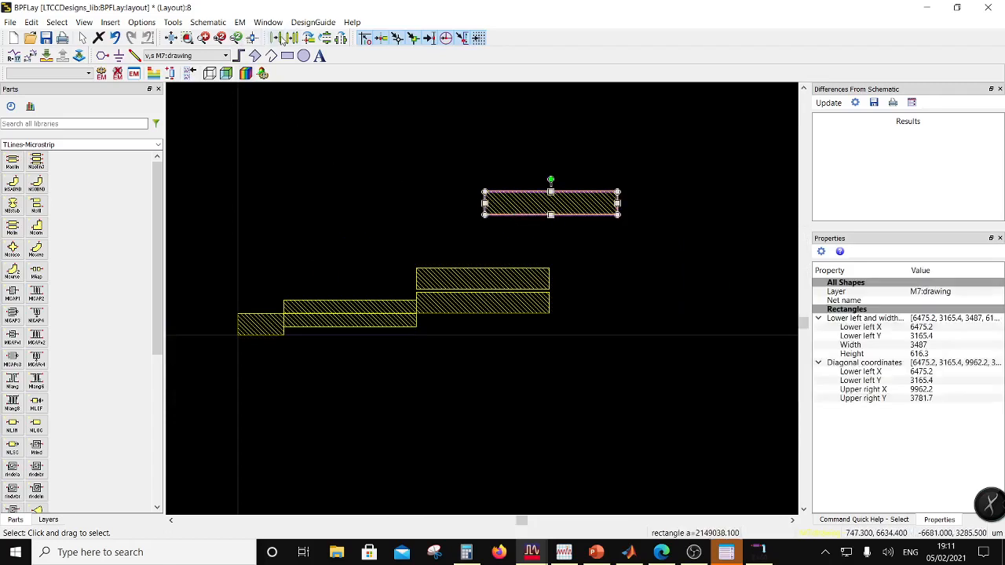
{"action": "left_click", "coordinate": [281, 39]}
{"action": "left_click", "coordinate": [485, 214]}
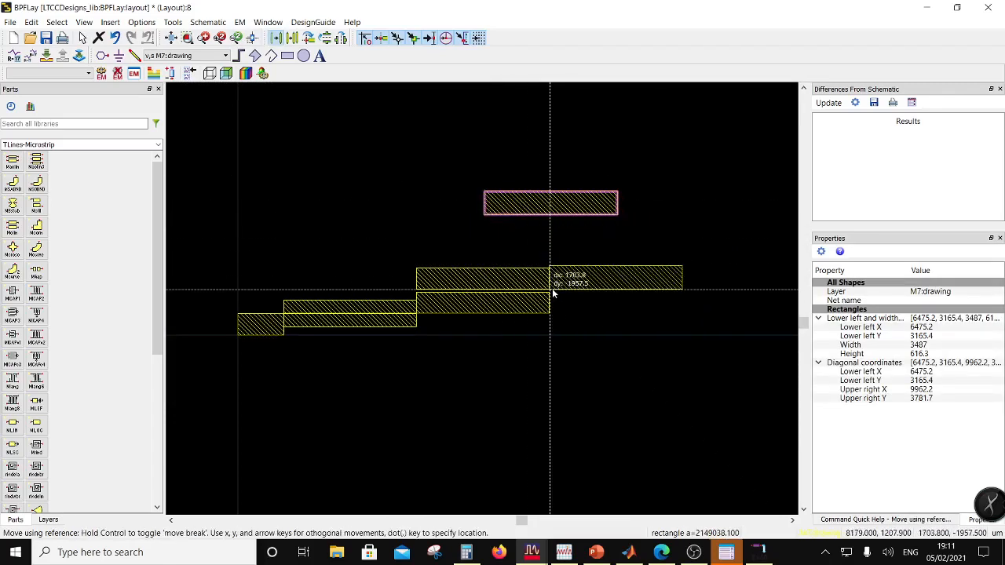
{"action": "left_click", "coordinate": [549, 291]}
{"action": "left_click", "coordinate": [649, 449]}
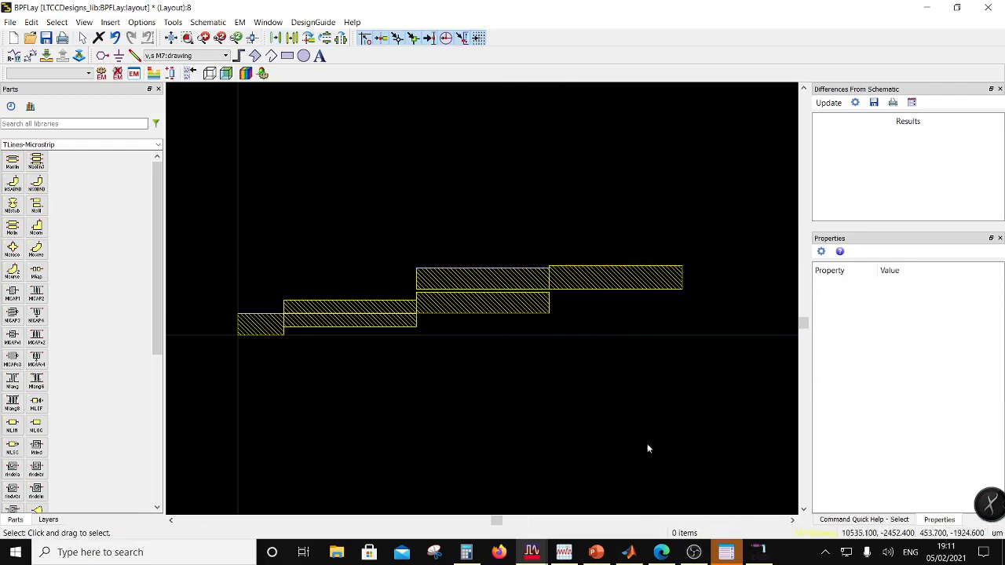
Step: Copy the third section's 3487 by 616.3 um strip by reference from its lower-right to its upper-right corner, stacking the copy directly above
{"action": "left_click", "coordinate": [632, 554]}
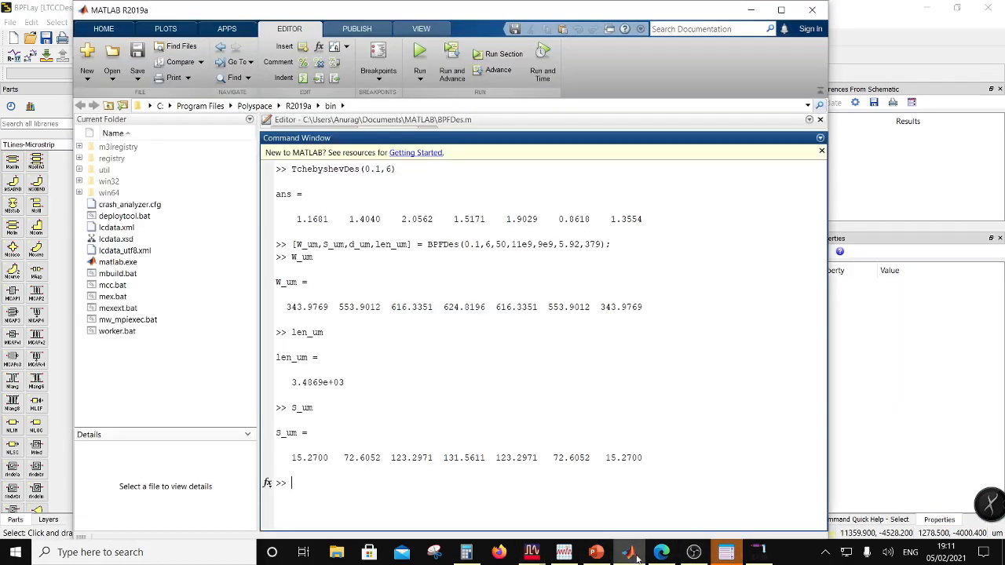
{"action": "left_click", "coordinate": [633, 554]}
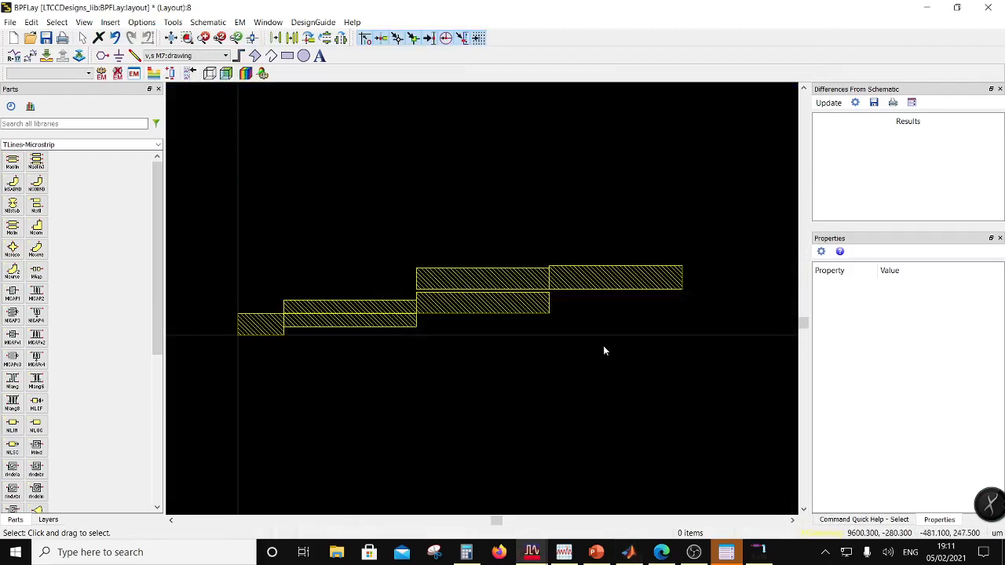
{"action": "left_click", "coordinate": [608, 286]}
{"action": "left_click", "coordinate": [293, 38]}
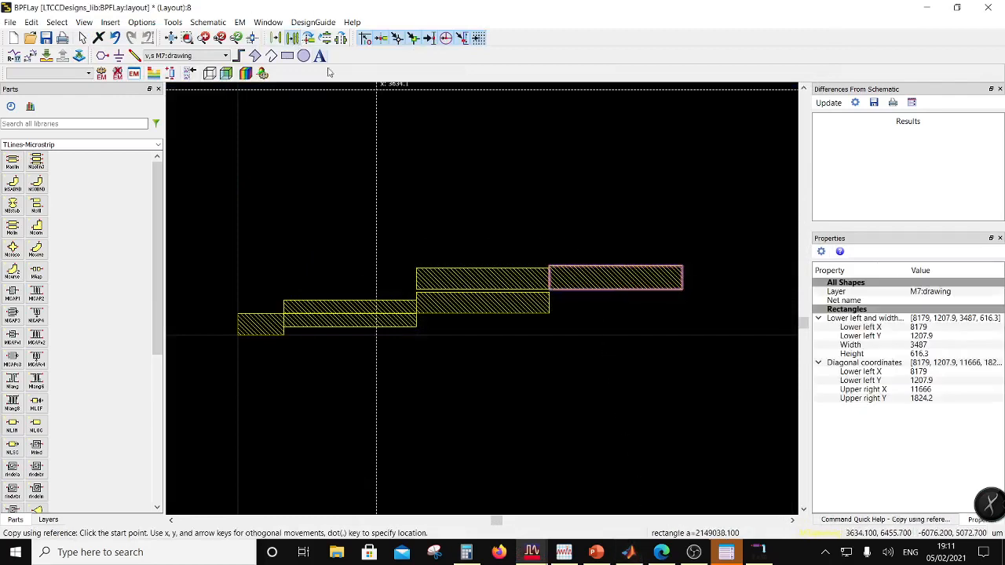
{"action": "left_click", "coordinate": [684, 291]}
{"action": "left_click", "coordinate": [684, 271]}
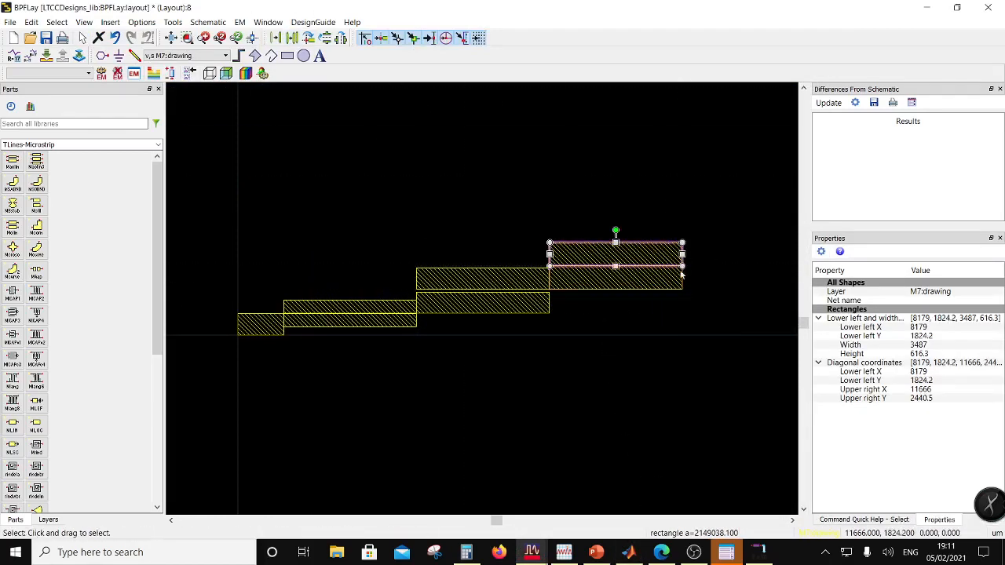
Step: Check the third gap value in MATLAB's S_um results and move the copied upper strip relatively by 0 in X and 123.3 um in Y
{"action": "left_click", "coordinate": [632, 554]}
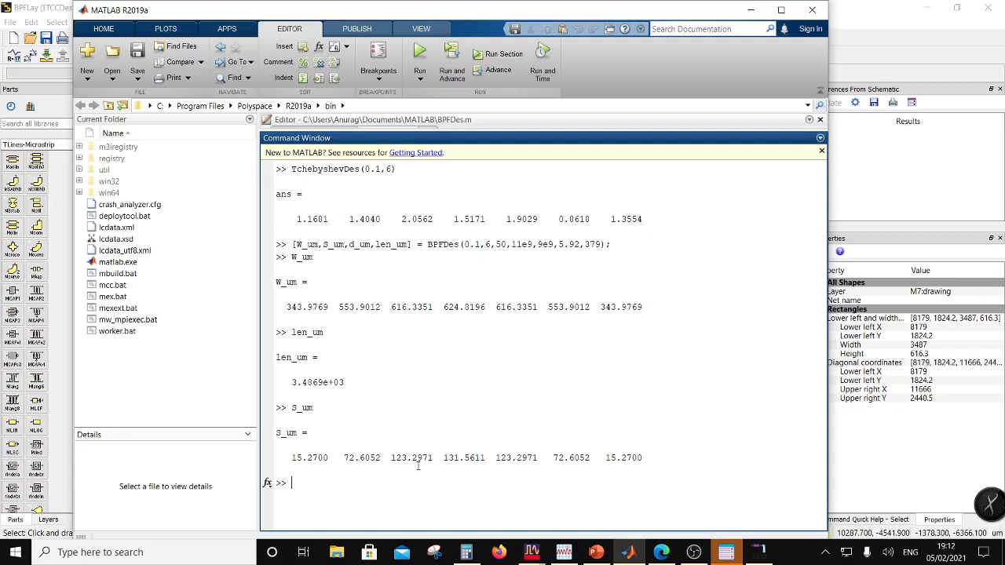
{"action": "mouse_move", "coordinate": [610, 554]}
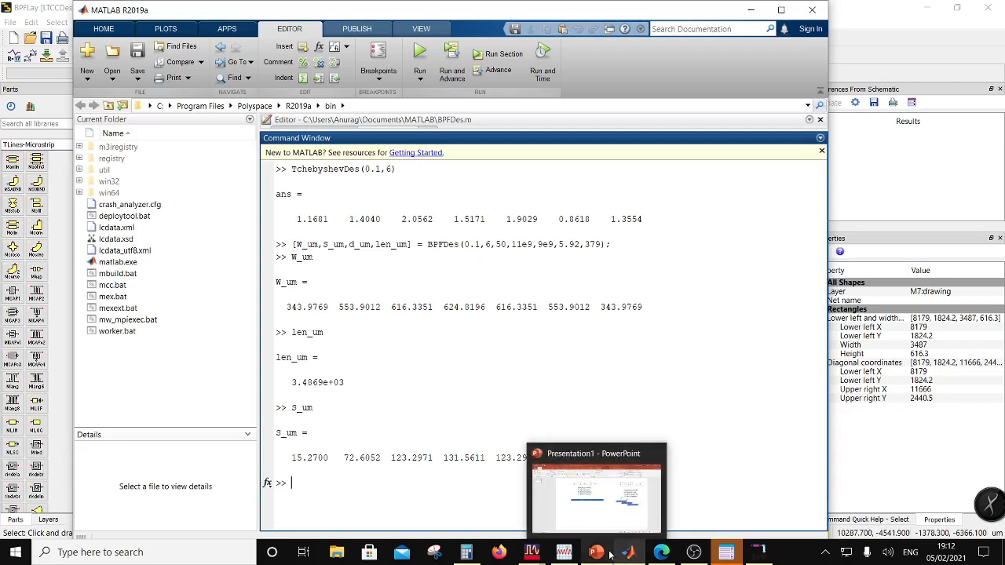
{"action": "mouse_move", "coordinate": [532, 553]}
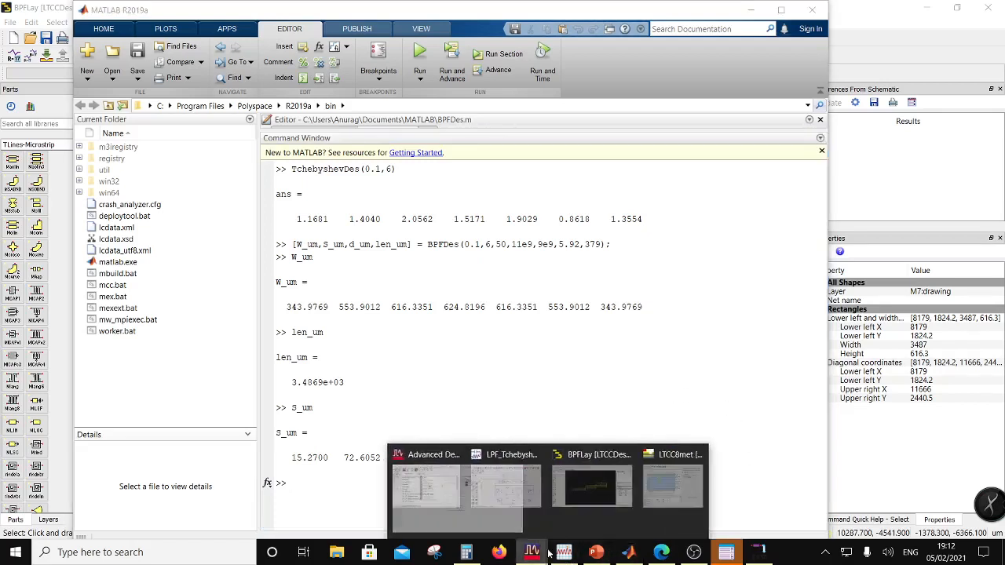
{"action": "left_click", "coordinate": [575, 515]}
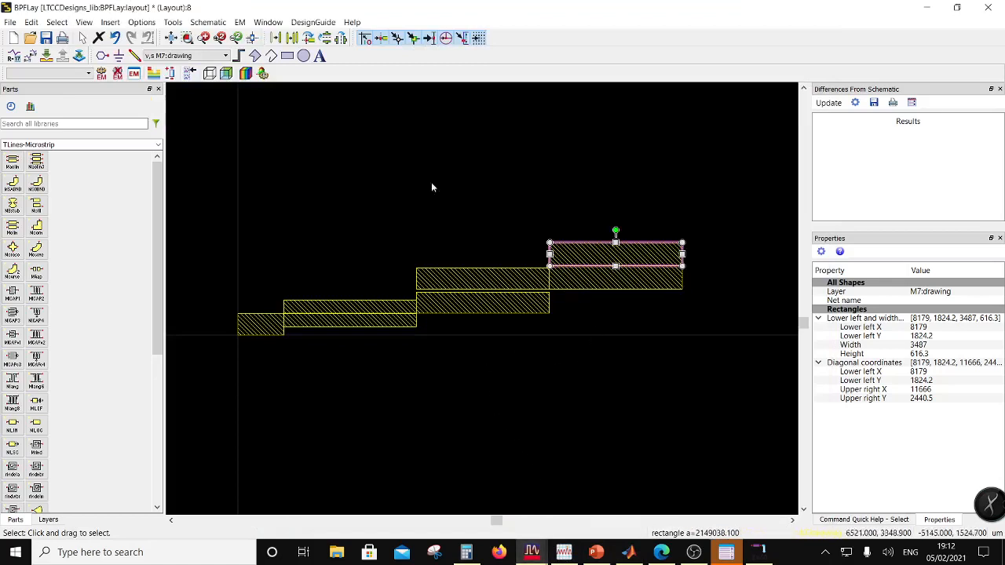
{"action": "left_click", "coordinate": [31, 22]}
{"action": "mouse_move", "coordinate": [88, 181]}
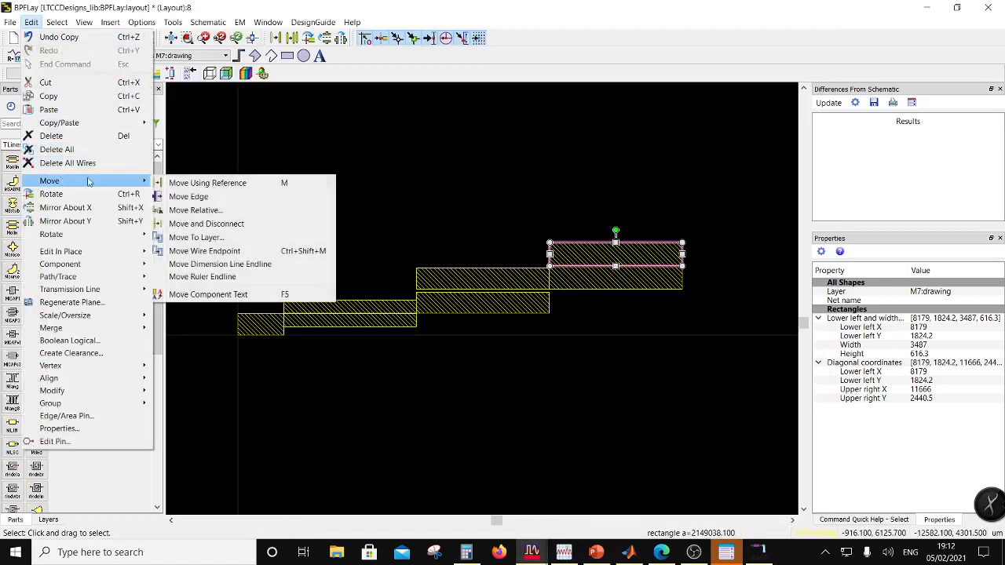
{"action": "left_click", "coordinate": [212, 211]}
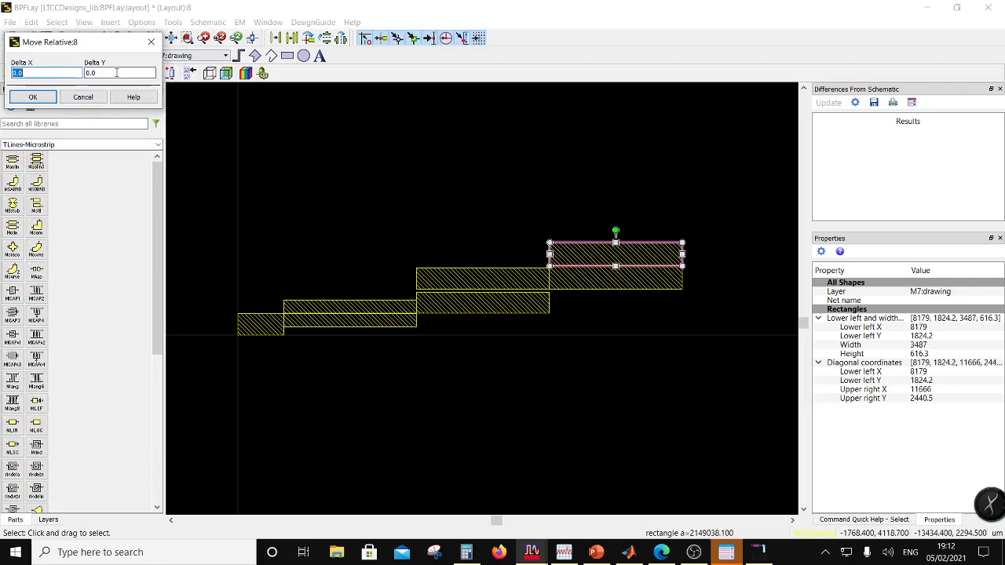
{"action": "key", "text": "Tab"}
{"action": "type", "text": "123"}
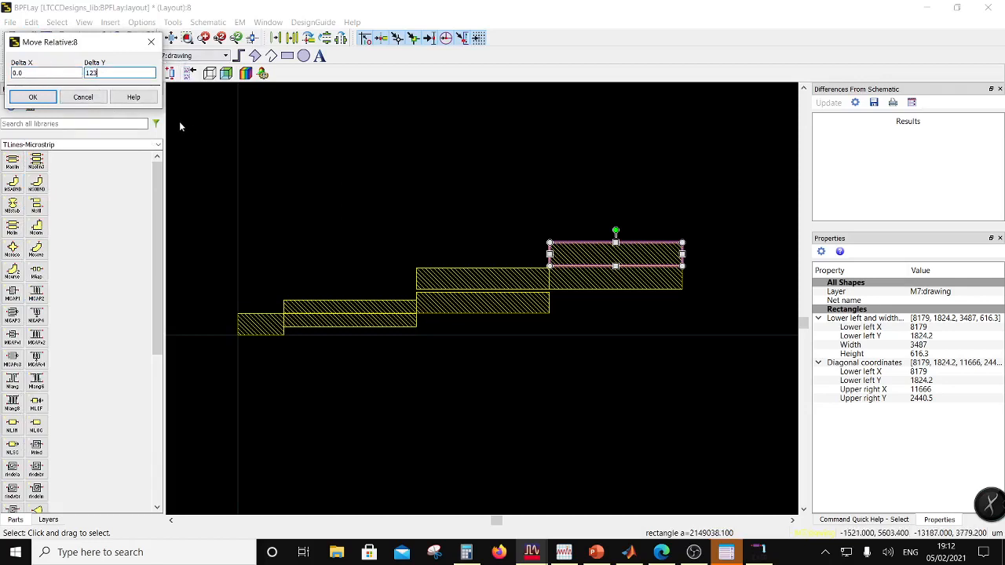
{"action": "type", "text": ".3"}
{"action": "left_click", "coordinate": [35, 98]}
{"action": "left_click", "coordinate": [528, 351]}
Step: Measure the second and third sections' strip gaps at their shared edge and check the first section's gap at its right end
{"action": "right_click", "coordinate": [528, 347]}
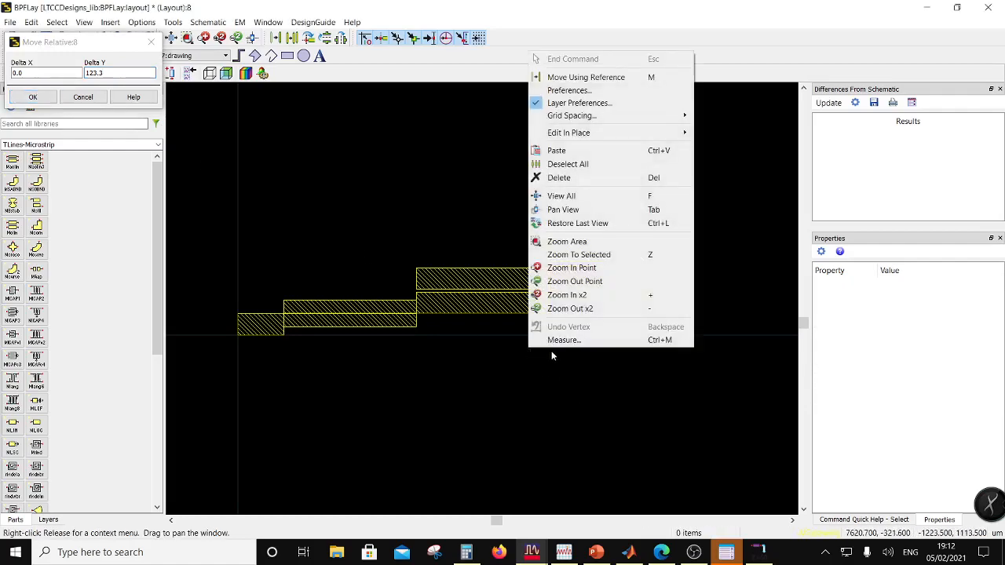
{"action": "left_click", "coordinate": [554, 340]}
{"action": "scroll", "coordinate": [563, 329], "scroll_direction": "up", "scroll_amount": 3}
{"action": "left_click", "coordinate": [475, 226]}
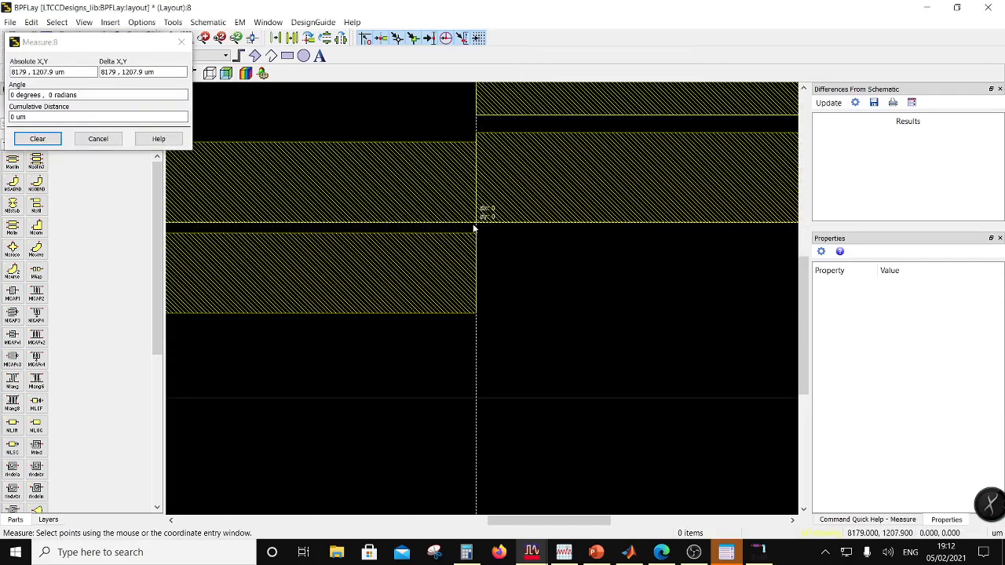
{"action": "left_click", "coordinate": [478, 234]}
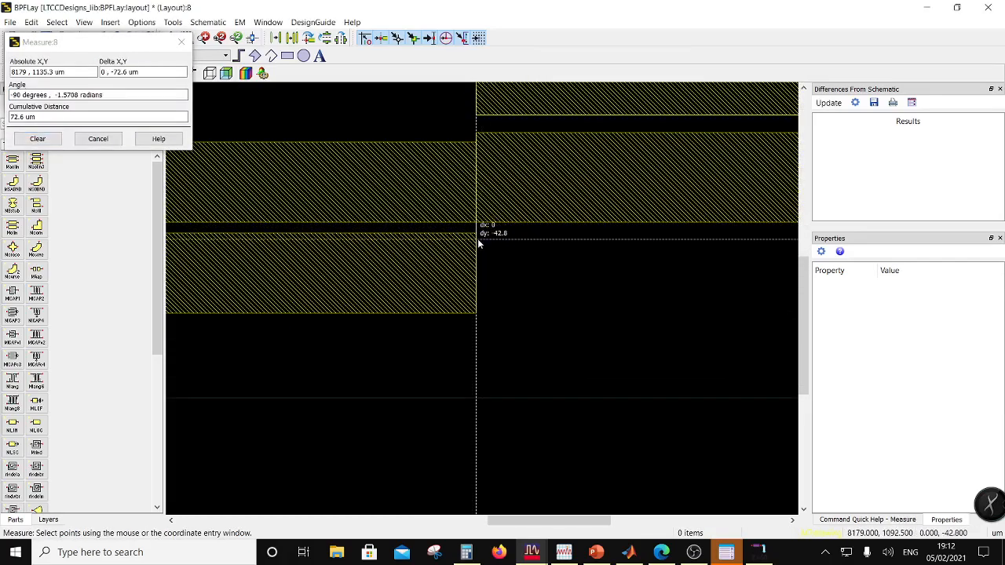
{"action": "left_click", "coordinate": [478, 135]}
{"action": "scroll", "coordinate": [487, 298], "scroll_direction": "down", "scroll_amount": 3}
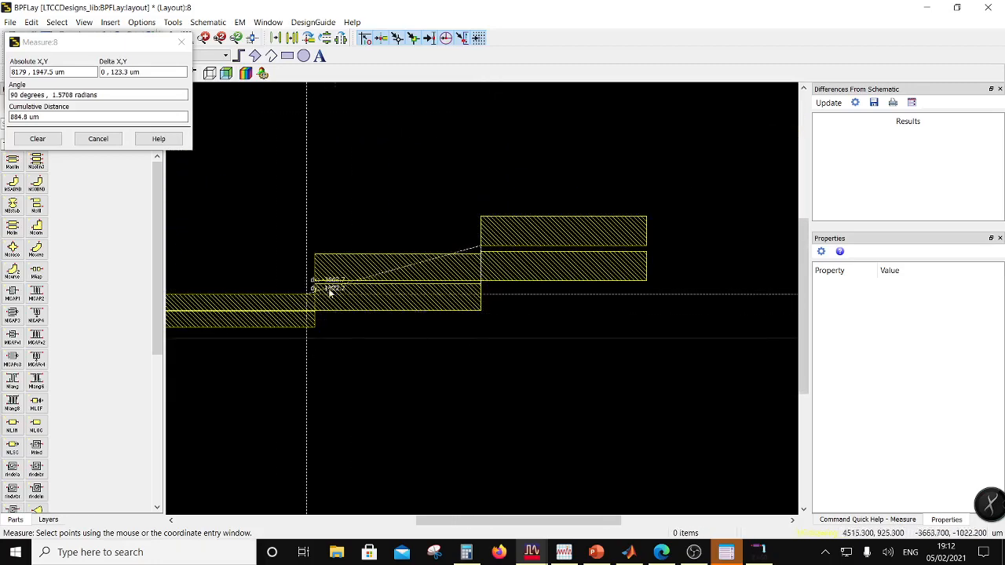
{"action": "scroll", "coordinate": [460, 359], "scroll_direction": "up", "scroll_amount": 4}
{"action": "left_click", "coordinate": [366, 322]}
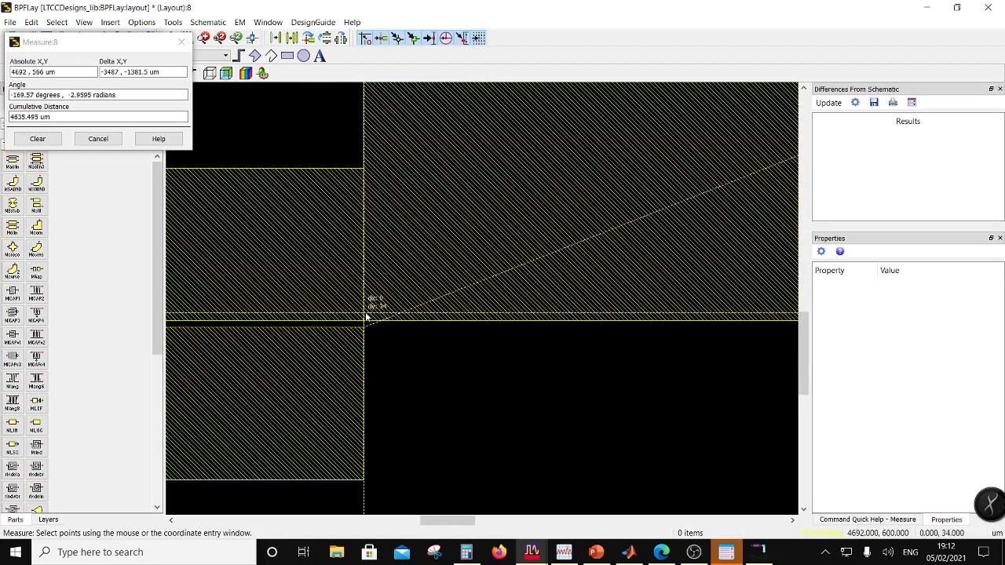
{"action": "key", "text": "Escape"}
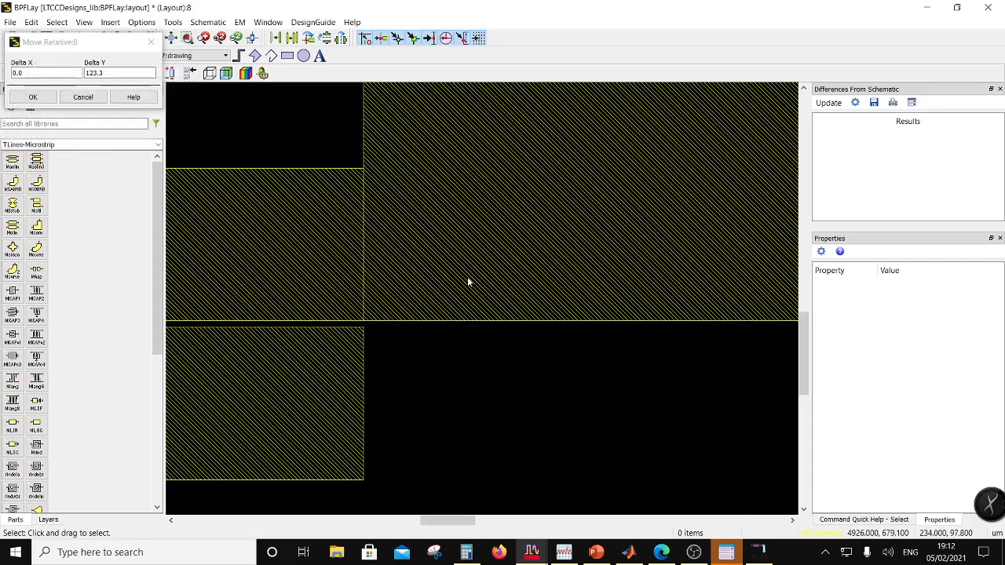
{"action": "scroll", "coordinate": [491, 299], "scroll_direction": "down", "scroll_amount": 4}
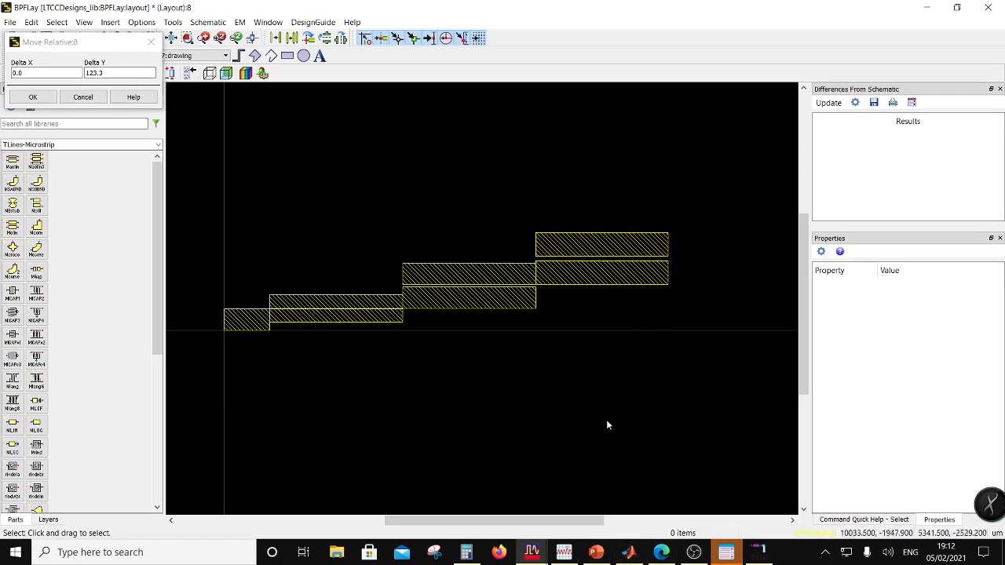
Step: Draw a 3487 by 624.8 um rectangle from the third upper strip's lower-right corner using relative coordinates, checking the width against MATLAB's W_um results
{"action": "left_click", "coordinate": [635, 553]}
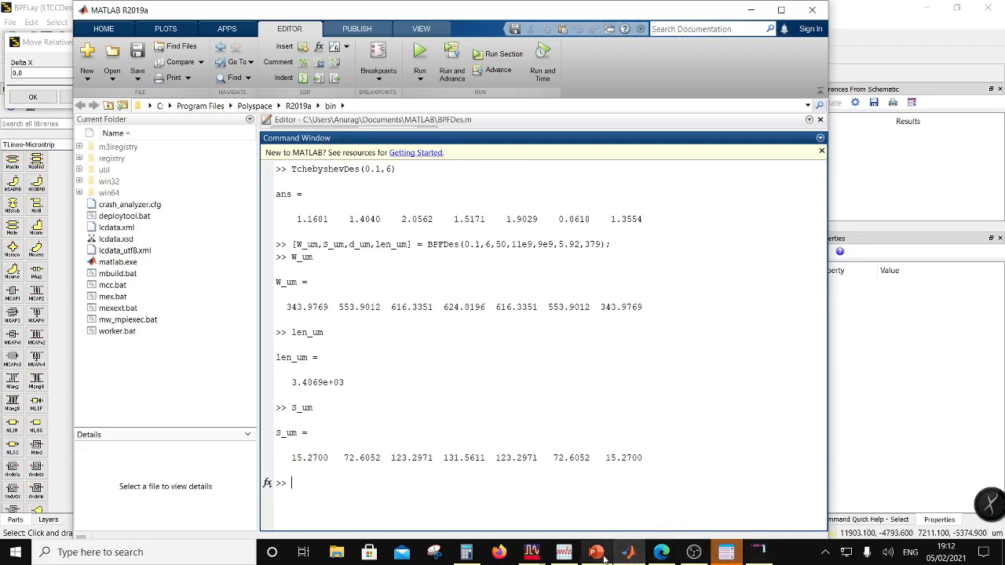
{"action": "left_click", "coordinate": [533, 552]}
{"action": "left_click", "coordinate": [598, 498]}
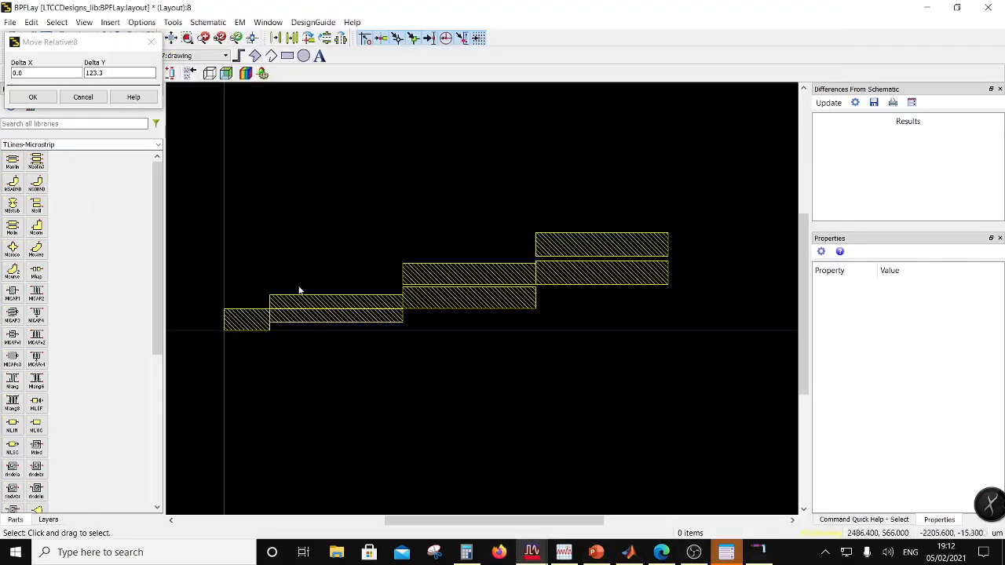
{"action": "key", "text": "Escape"}
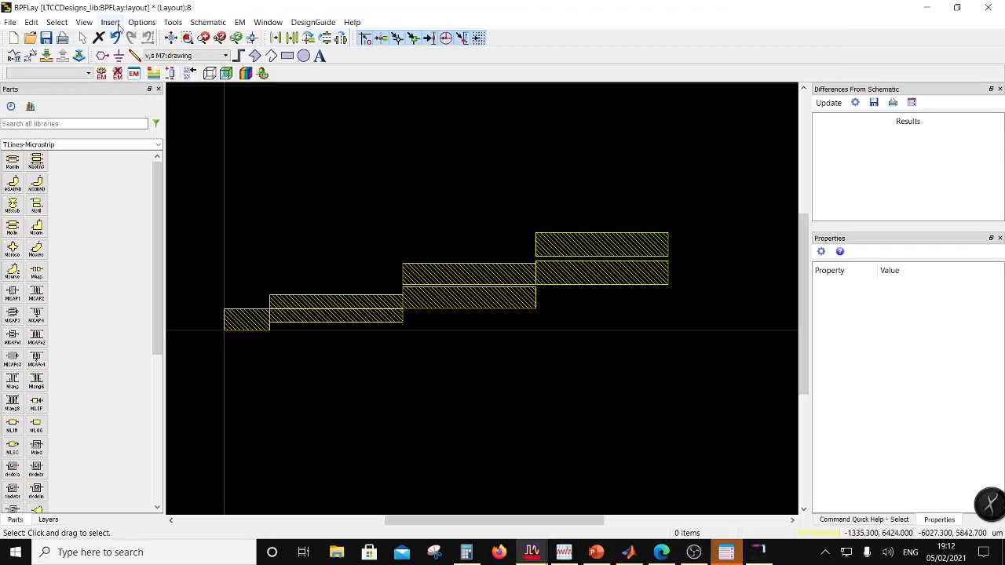
{"action": "left_click", "coordinate": [288, 56]}
{"action": "left_click", "coordinate": [668, 256]}
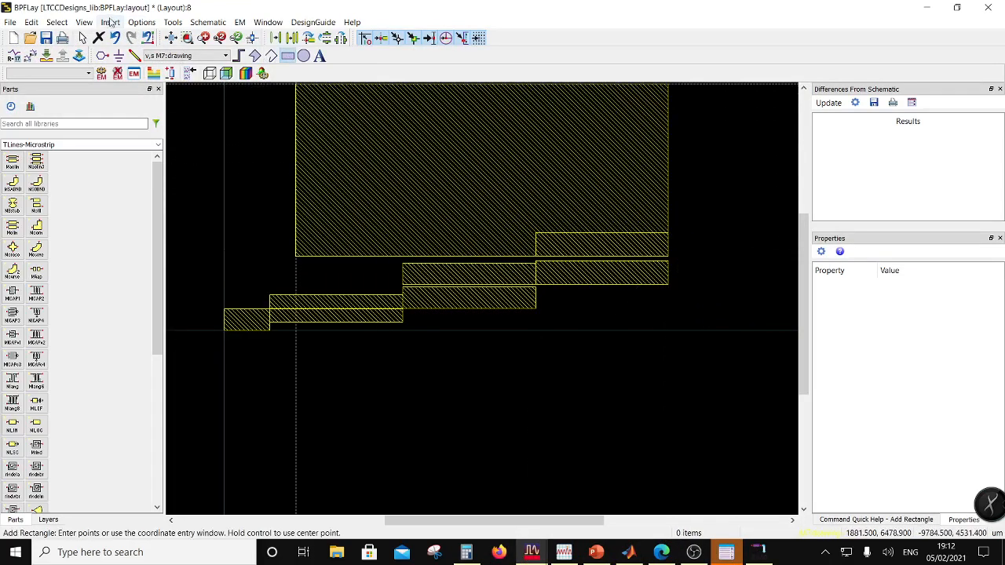
{"action": "left_click", "coordinate": [110, 22]}
{"action": "left_click", "coordinate": [161, 435]}
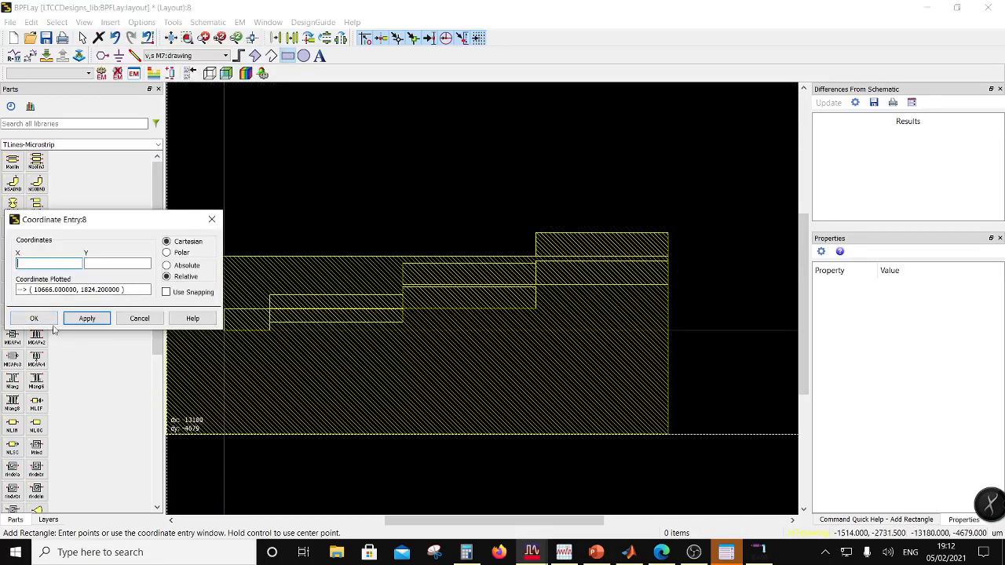
{"action": "left_click", "coordinate": [52, 265]}
{"action": "left_click", "coordinate": [97, 268]}
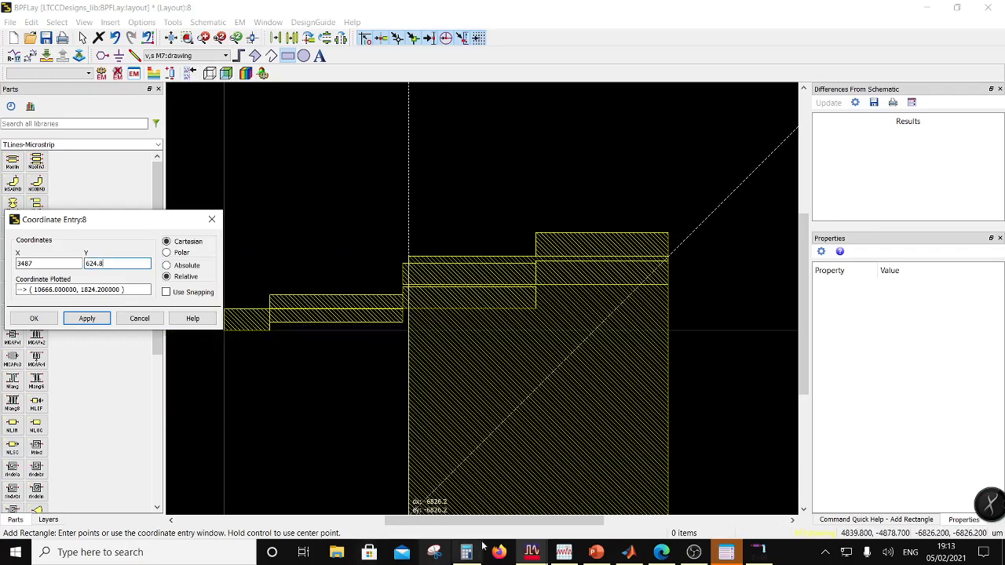
{"action": "left_click", "coordinate": [628, 552]}
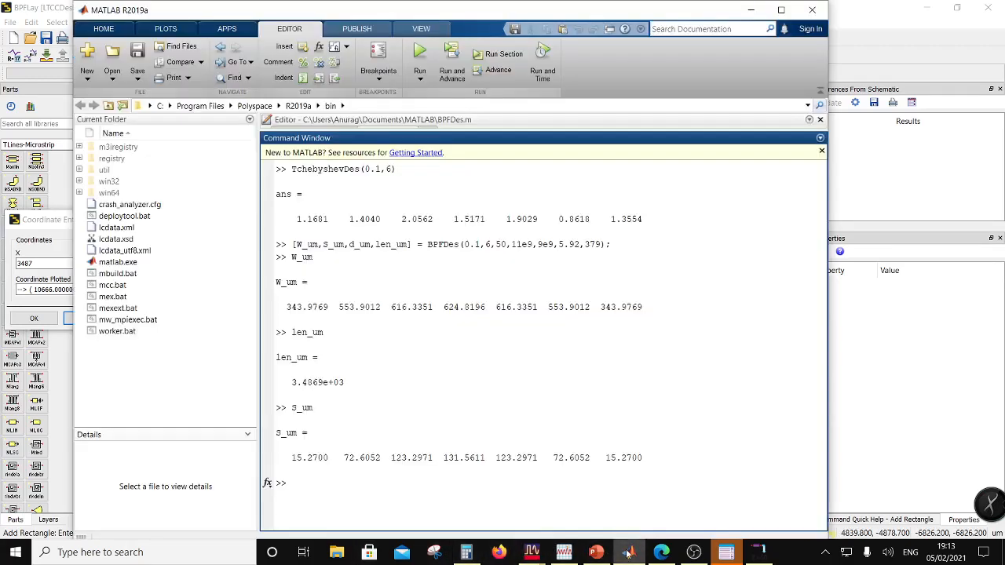
{"action": "left_click", "coordinate": [629, 552]}
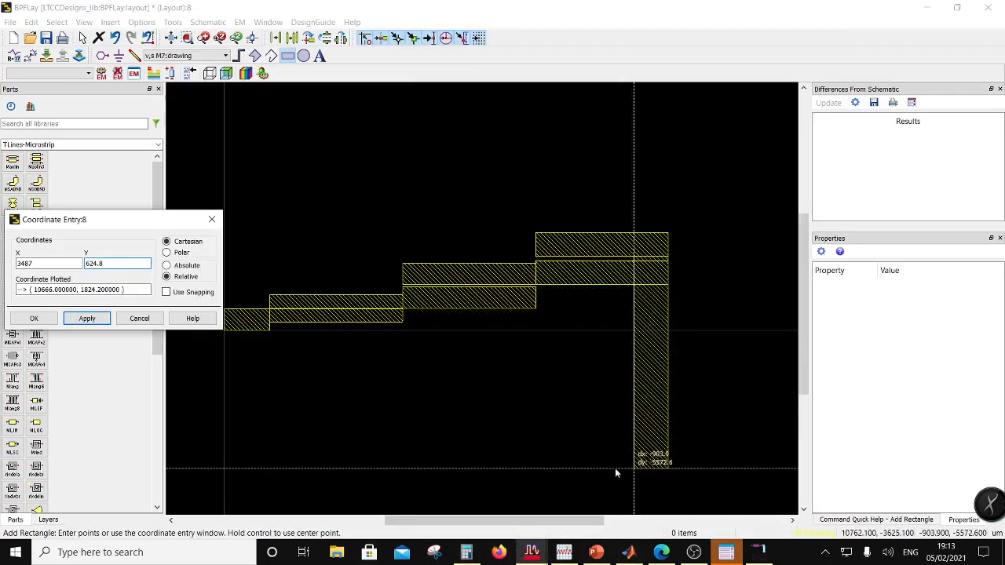
{"action": "left_click", "coordinate": [87, 318]}
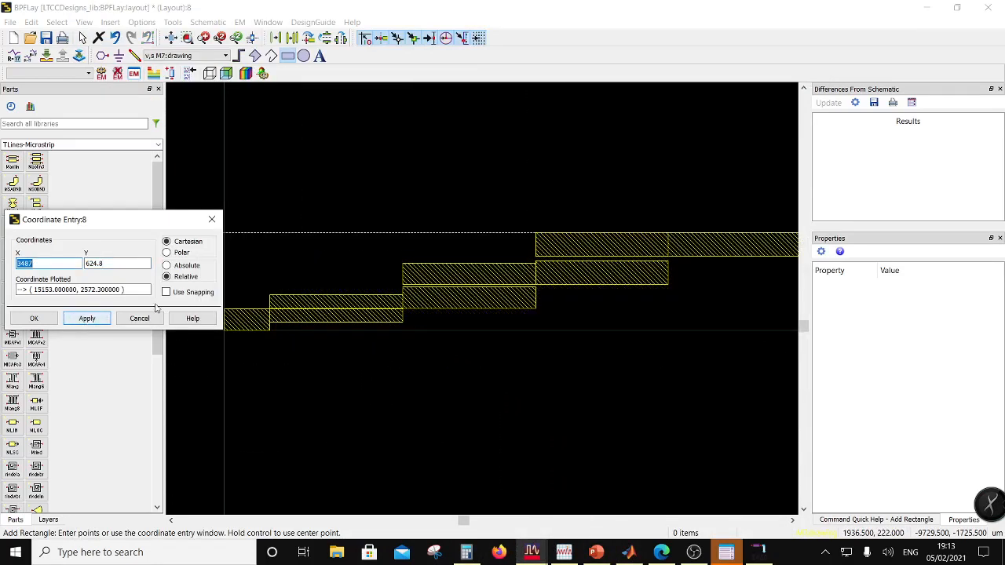
{"action": "key", "text": "Escape"}
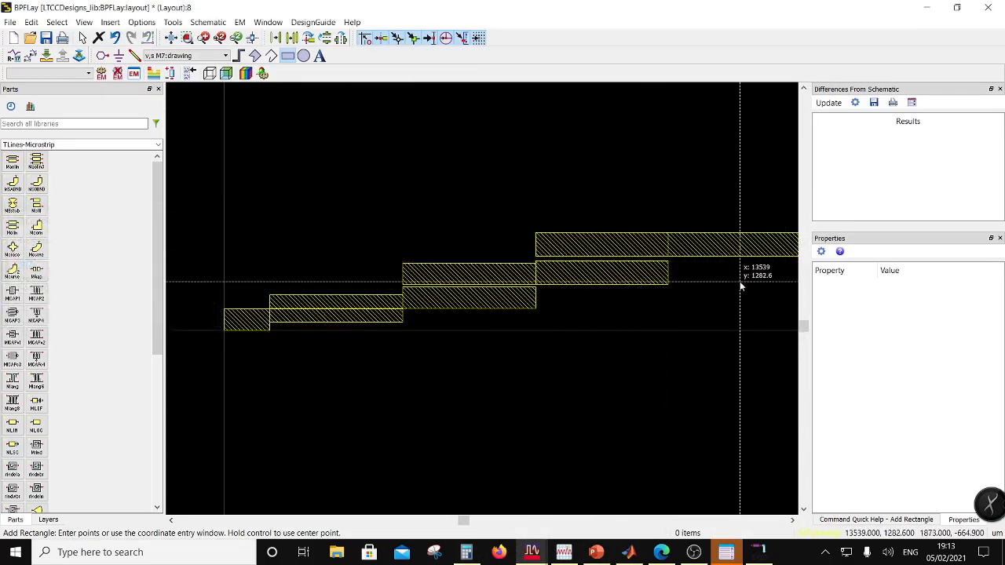
{"action": "key", "text": "Escape"}
Step: Inspect the strip joints and the input feed rectangle's dimensions, and review MATLAB's W_um, len_um and S_um results
{"action": "scroll", "coordinate": [532, 285], "scroll_direction": "up", "scroll_amount": 5}
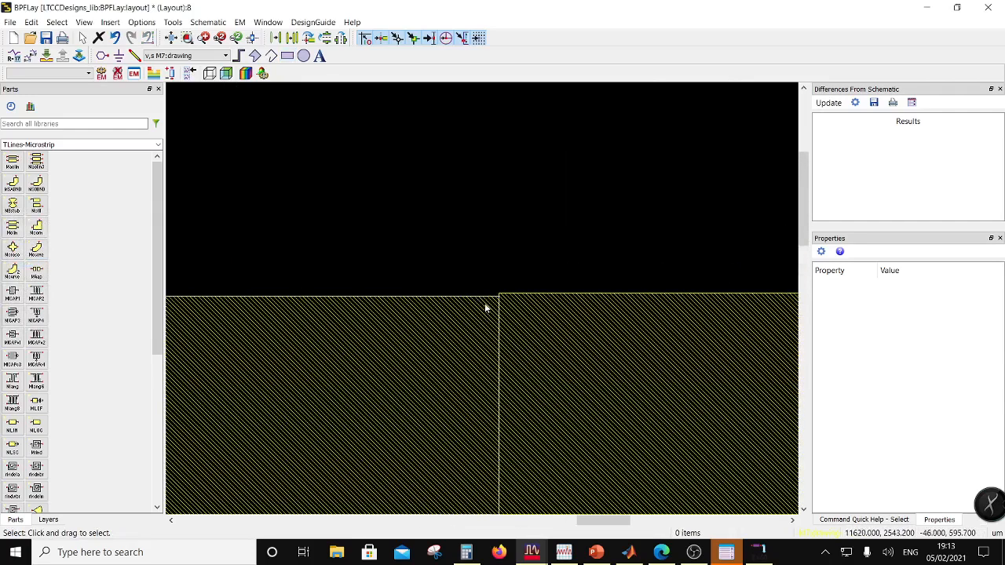
{"action": "scroll", "coordinate": [528, 309], "scroll_direction": "down", "scroll_amount": 3}
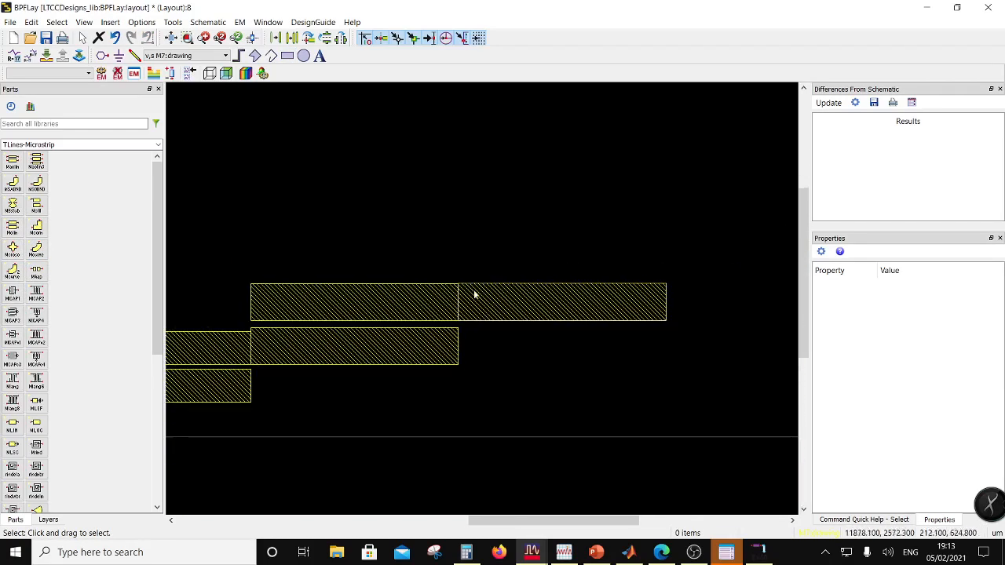
{"action": "scroll", "coordinate": [439, 328], "scroll_direction": "down", "scroll_amount": 3}
{"action": "scroll", "coordinate": [432, 330], "scroll_direction": "up", "scroll_amount": 1}
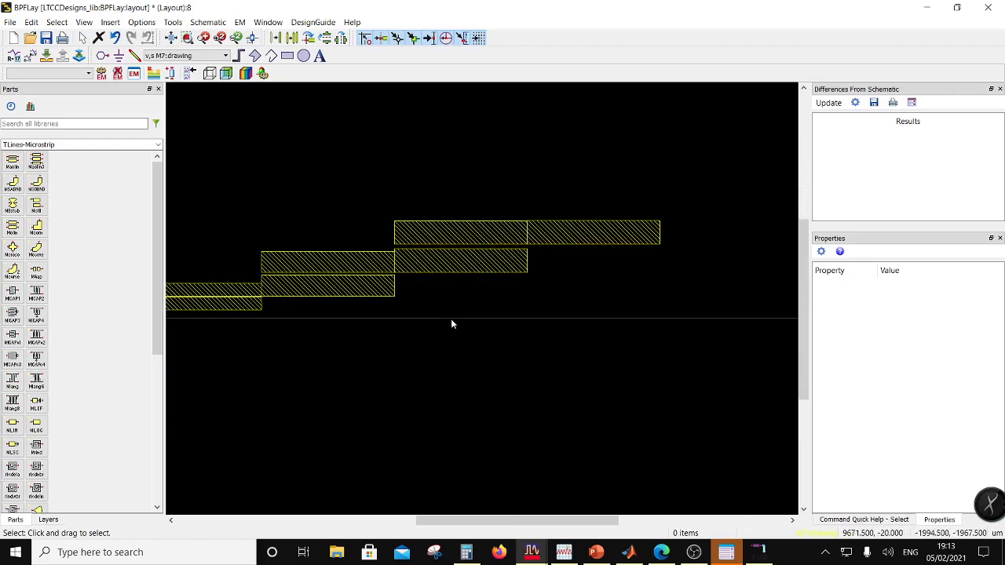
{"action": "scroll", "coordinate": [448, 314], "scroll_direction": "down", "scroll_amount": 1}
{"action": "scroll", "coordinate": [415, 303], "scroll_direction": "up", "scroll_amount": 1}
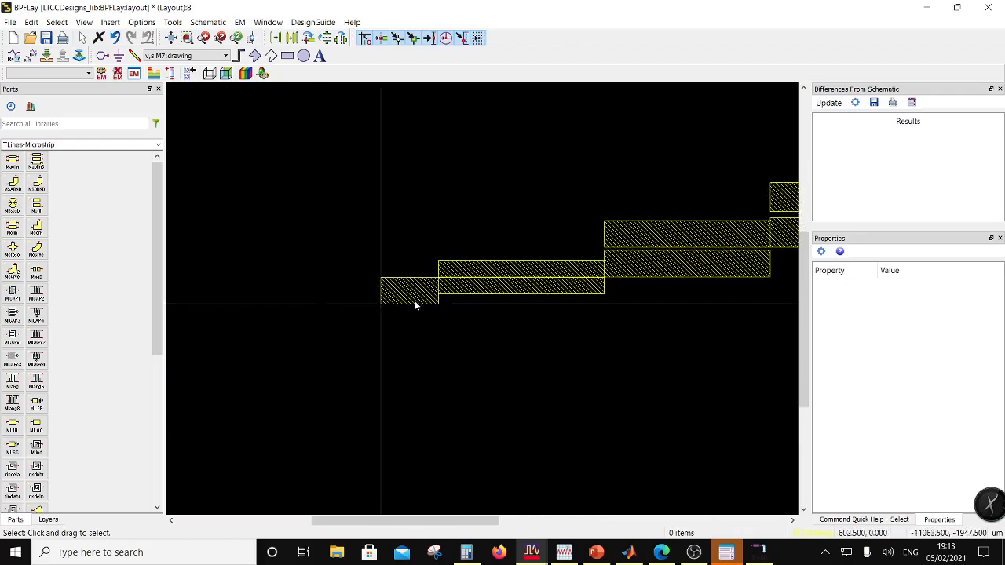
{"action": "left_click", "coordinate": [420, 302]}
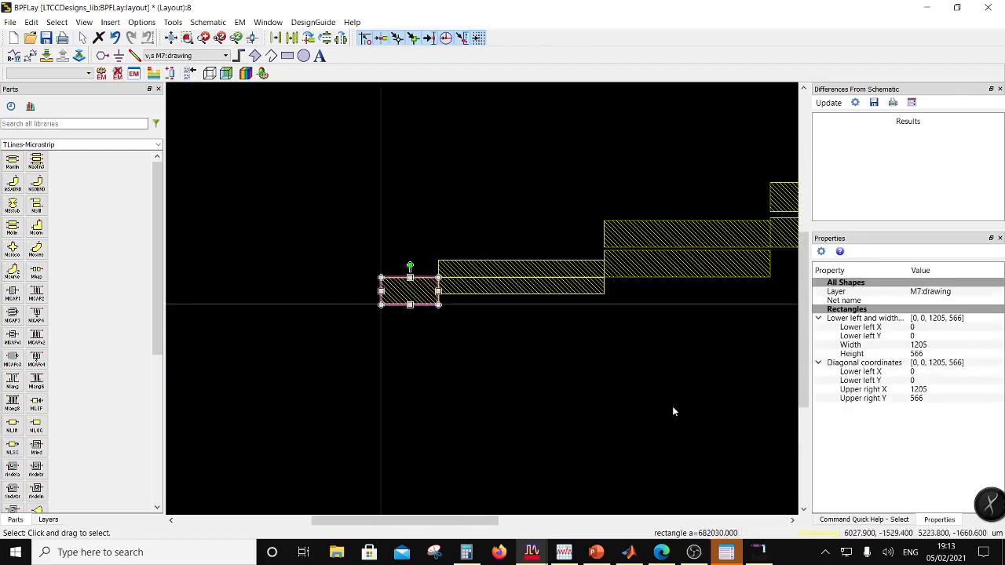
{"action": "left_click", "coordinate": [628, 552]}
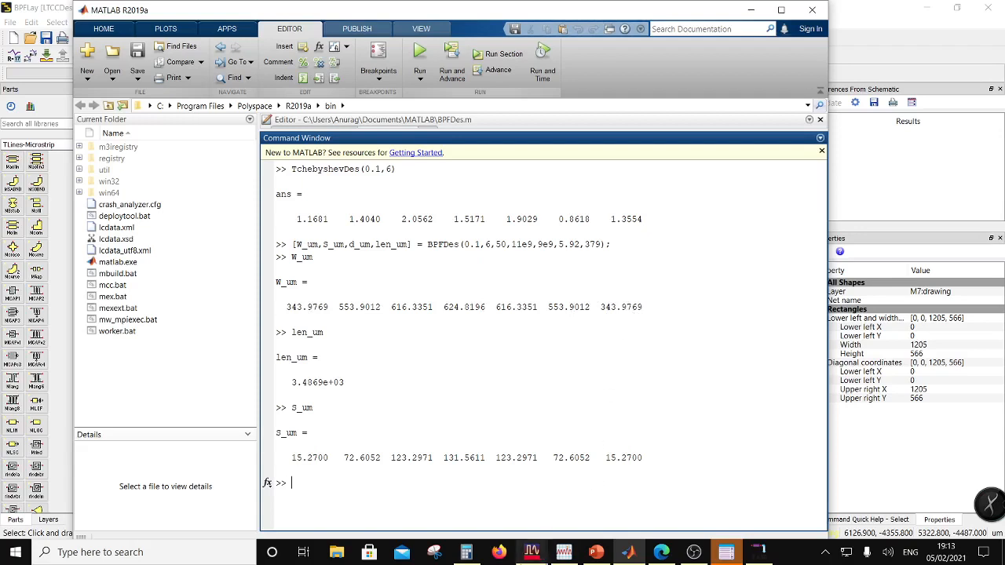
{"action": "mouse_move", "coordinate": [549, 559]}
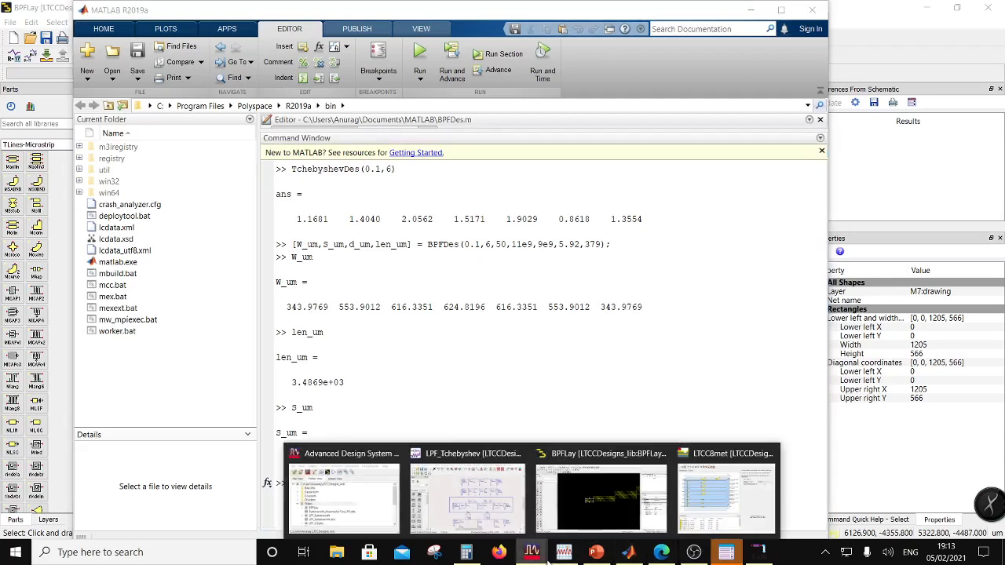
Step: Return to the BPFLay layout and measure the width of the first section's lower strip at its right end
{"action": "left_click", "coordinate": [579, 507]}
{"action": "right_click", "coordinate": [537, 384]}
{"action": "left_click", "coordinate": [597, 377]}
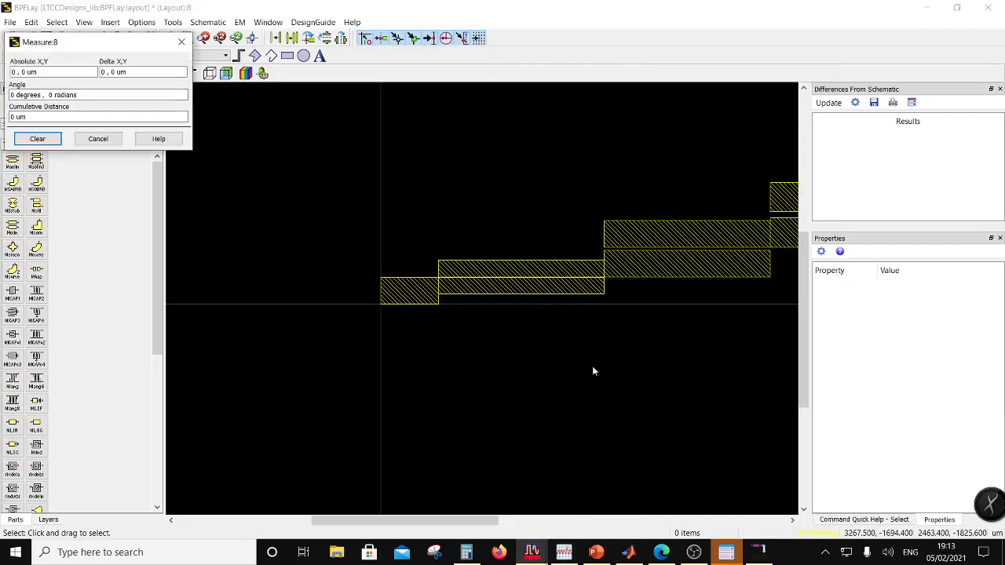
{"action": "scroll", "coordinate": [514, 296], "scroll_direction": "up", "scroll_amount": 2}
{"action": "scroll", "coordinate": [473, 341], "scroll_direction": "up", "scroll_amount": 2}
{"action": "left_click", "coordinate": [473, 363]}
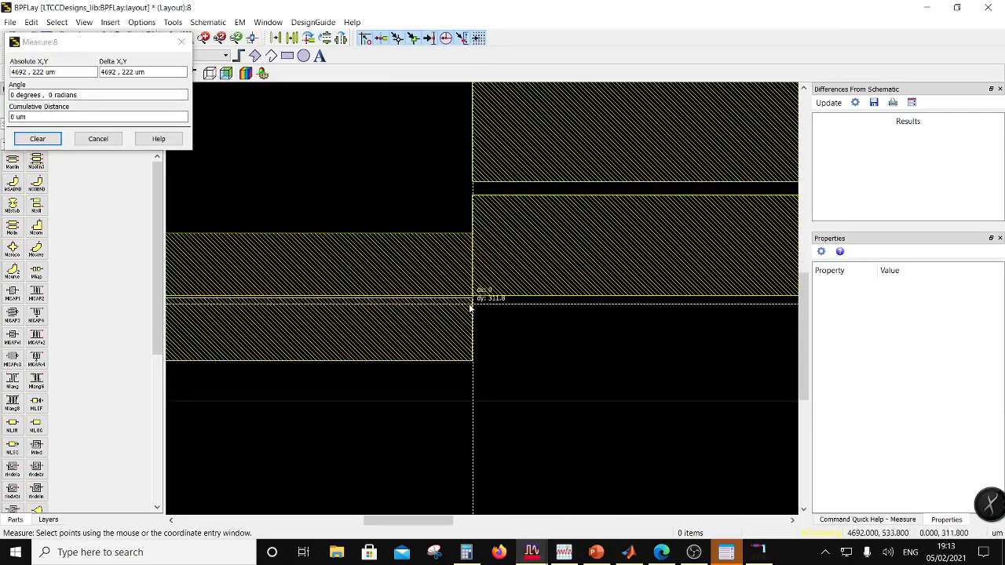
{"action": "left_click", "coordinate": [474, 302]}
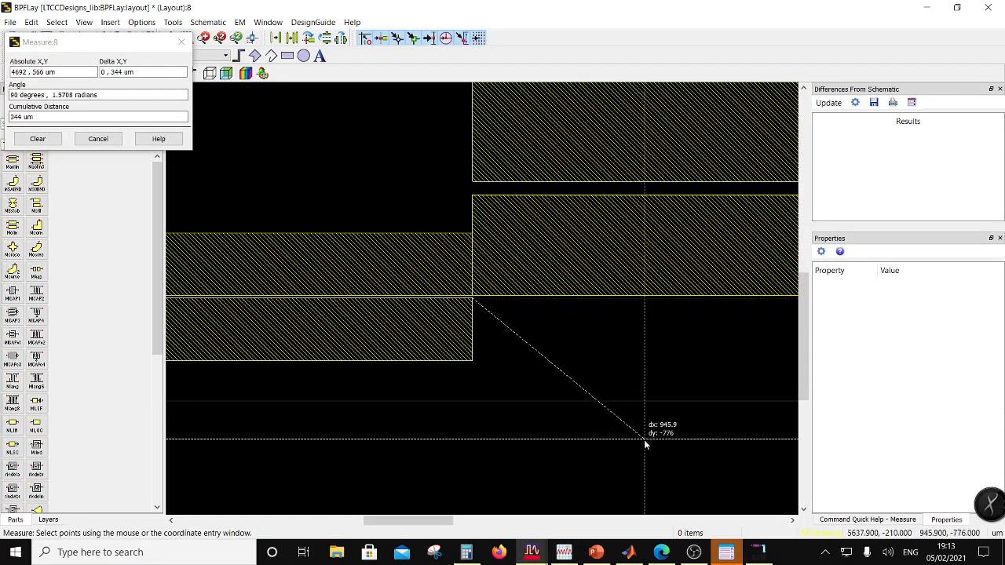
{"action": "key", "text": "Escape"}
Step: Merge the input feed rectangle and the first section's lower strip into one shape with a Union
{"action": "scroll", "coordinate": [483, 302], "scroll_direction": "down", "scroll_amount": 4}
{"action": "scroll", "coordinate": [484, 295], "scroll_direction": "down", "scroll_amount": 1}
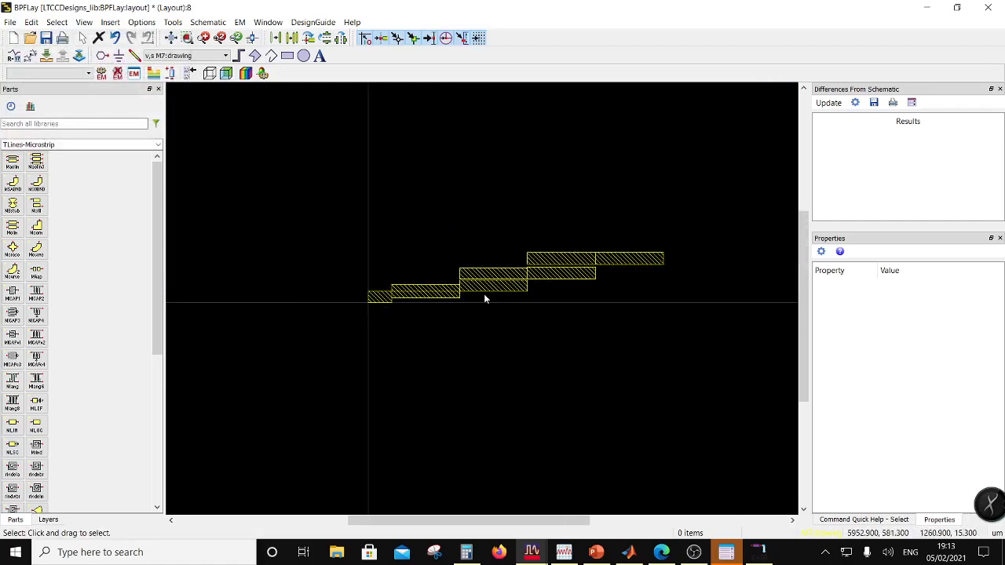
{"action": "scroll", "coordinate": [482, 295], "scroll_direction": "up", "scroll_amount": 1}
{"action": "scroll", "coordinate": [501, 291], "scroll_direction": "up", "scroll_amount": 1}
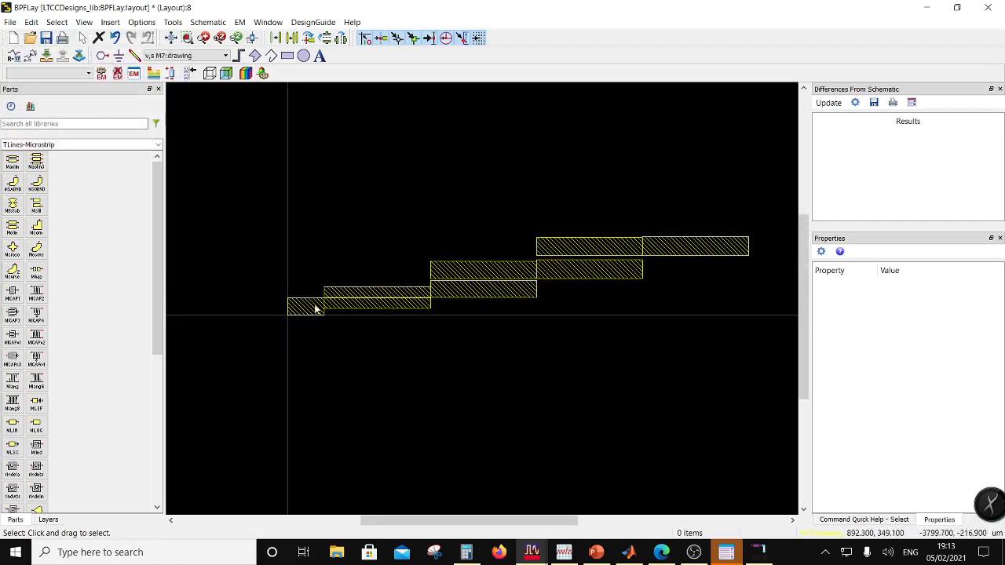
{"action": "left_click", "coordinate": [314, 307]}
{"action": "left_click", "coordinate": [363, 309], "text": "ctrl"}
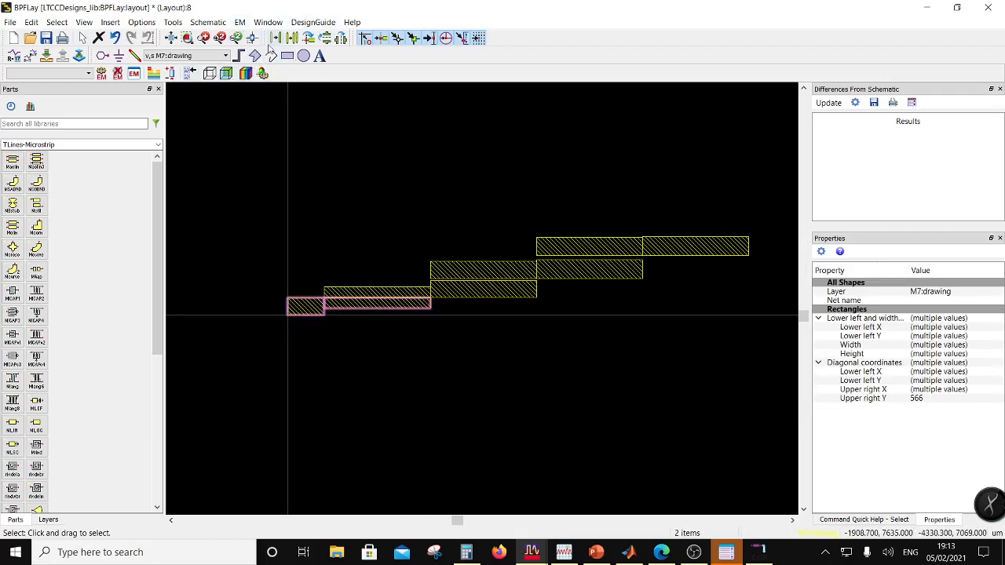
{"action": "left_click", "coordinate": [31, 22]}
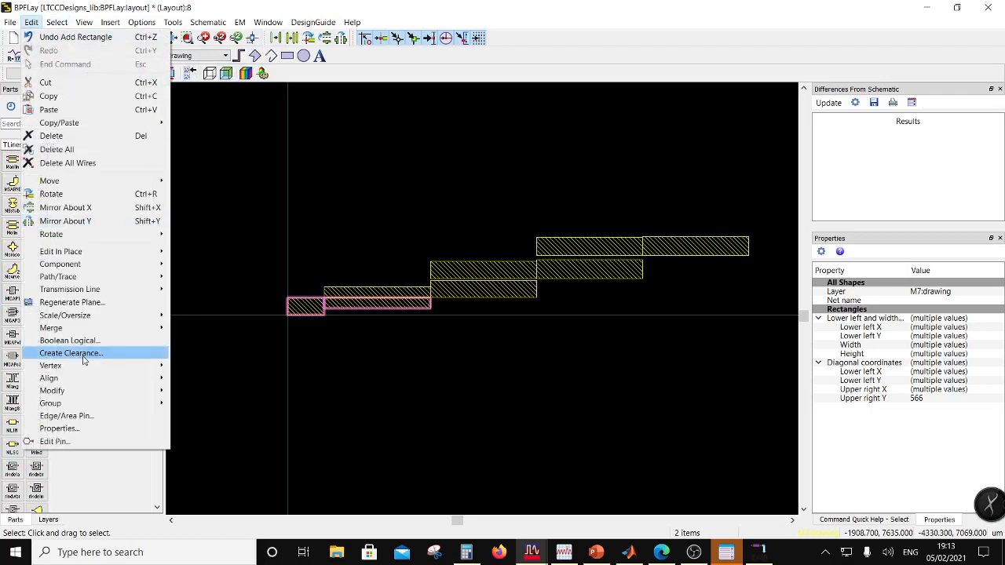
{"action": "mouse_move", "coordinate": [89, 330]}
{"action": "left_click", "coordinate": [186, 330]}
{"action": "left_click", "coordinate": [393, 359]}
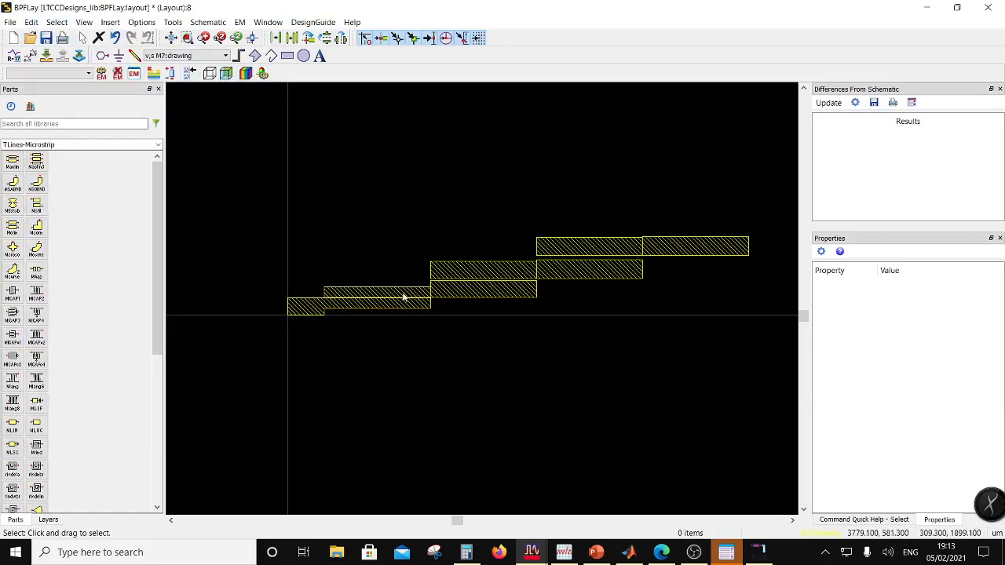
Step: Merge the first section's upper strip with the second section's lower strip using Union
{"action": "left_click", "coordinate": [404, 297]}
{"action": "left_click", "coordinate": [474, 294], "text": "shift"}
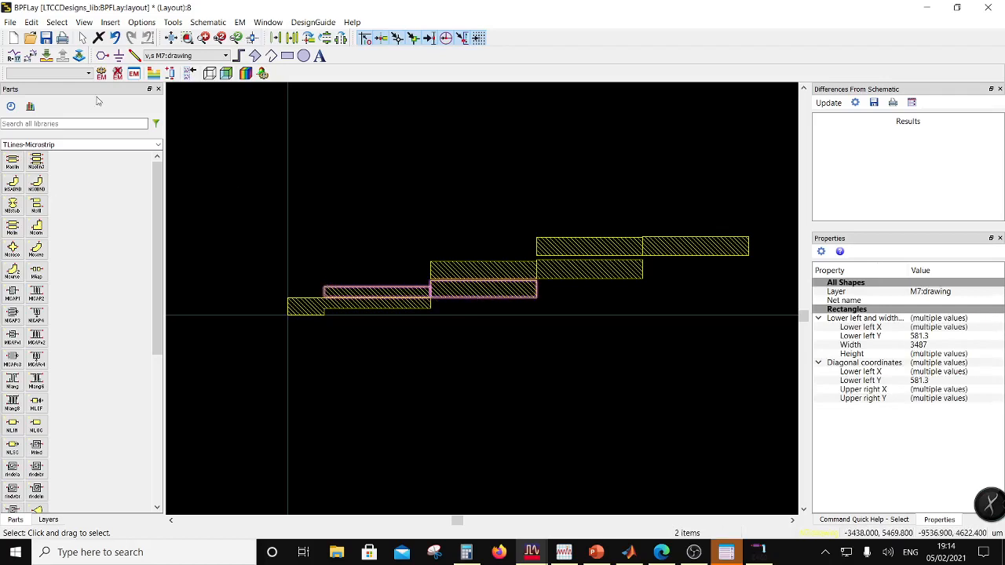
{"action": "left_click", "coordinate": [32, 22]}
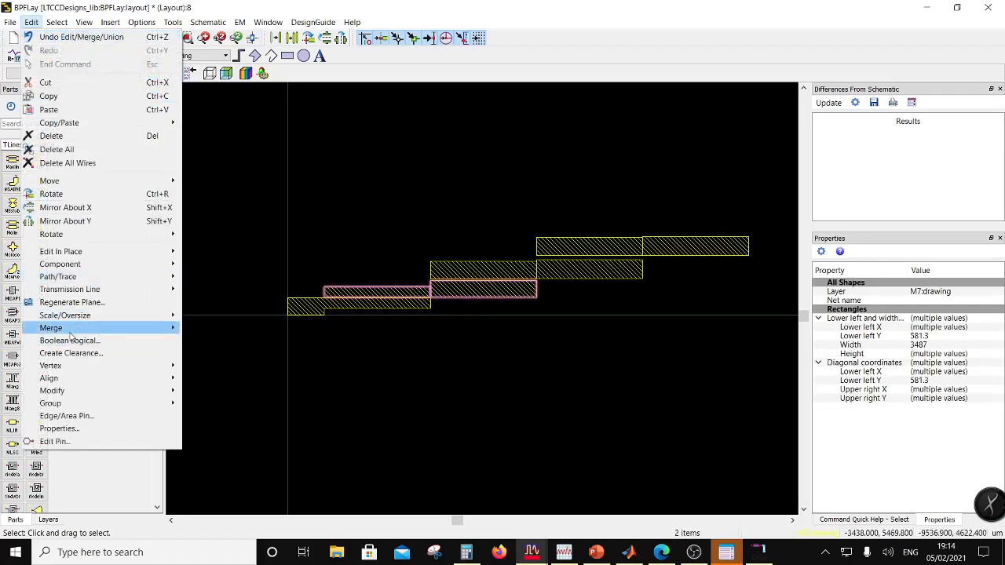
{"action": "left_click", "coordinate": [207, 330]}
{"action": "left_click", "coordinate": [507, 284]}
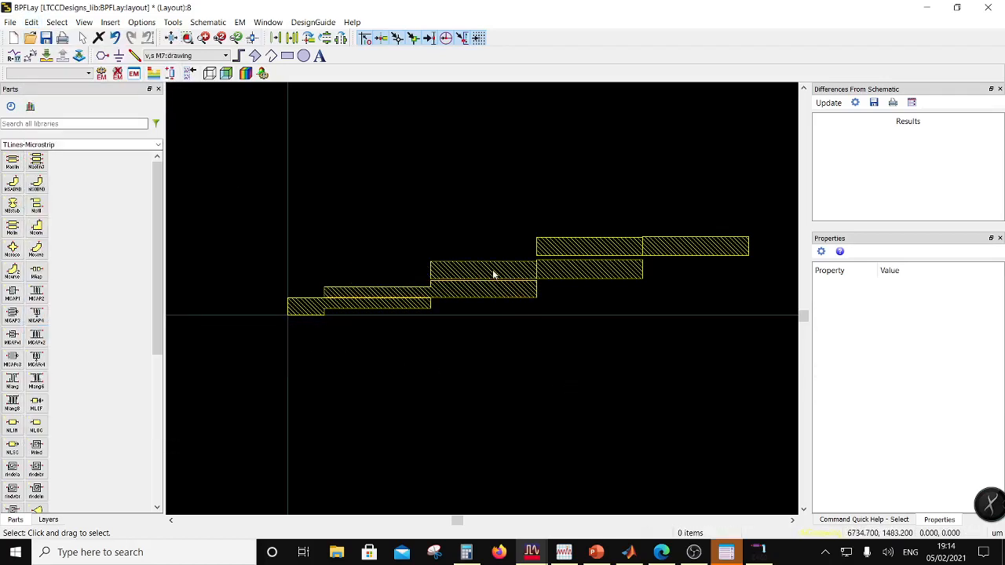
Step: Merge the second section's upper strip with the third section's lower strip using Union
{"action": "left_click", "coordinate": [495, 273]}
{"action": "left_click", "coordinate": [582, 273], "text": "shift"}
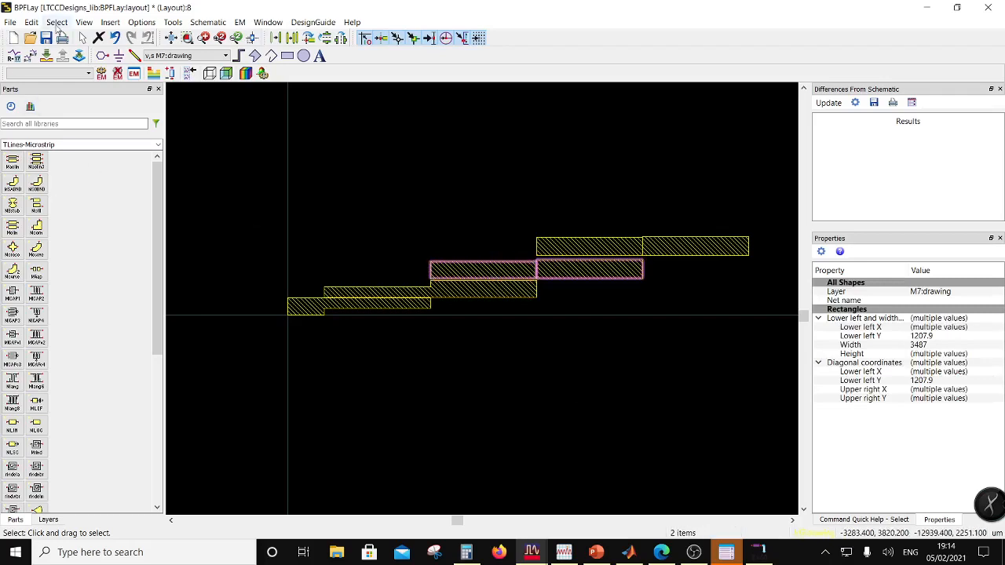
{"action": "left_click", "coordinate": [31, 22]}
{"action": "mouse_move", "coordinate": [55, 328]}
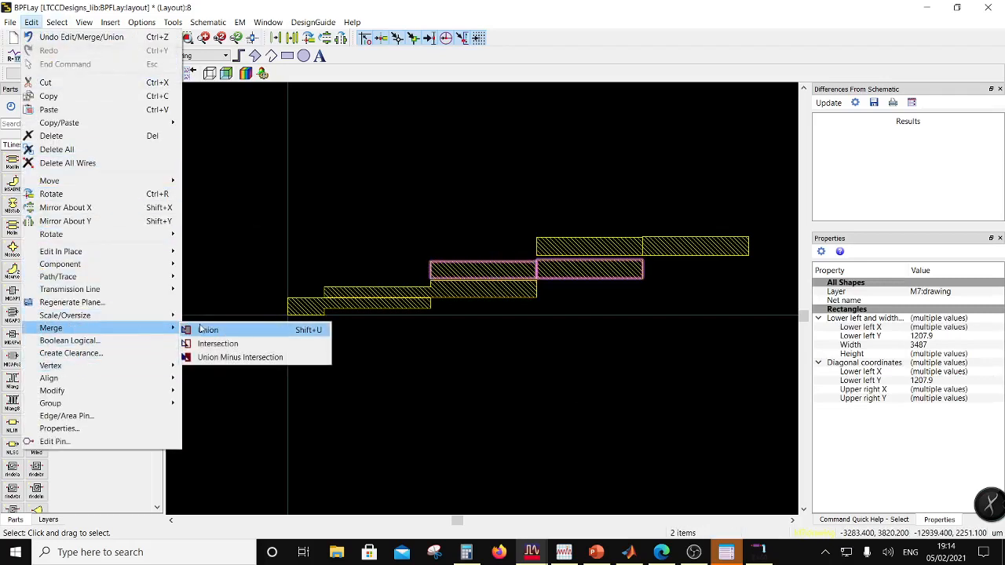
{"action": "left_click", "coordinate": [202, 330]}
{"action": "left_click", "coordinate": [626, 268]}
Step: Merge the third section's upper strip with the adjoining 3487 by 624.8 um rectangle using Union
{"action": "left_click", "coordinate": [629, 247]}
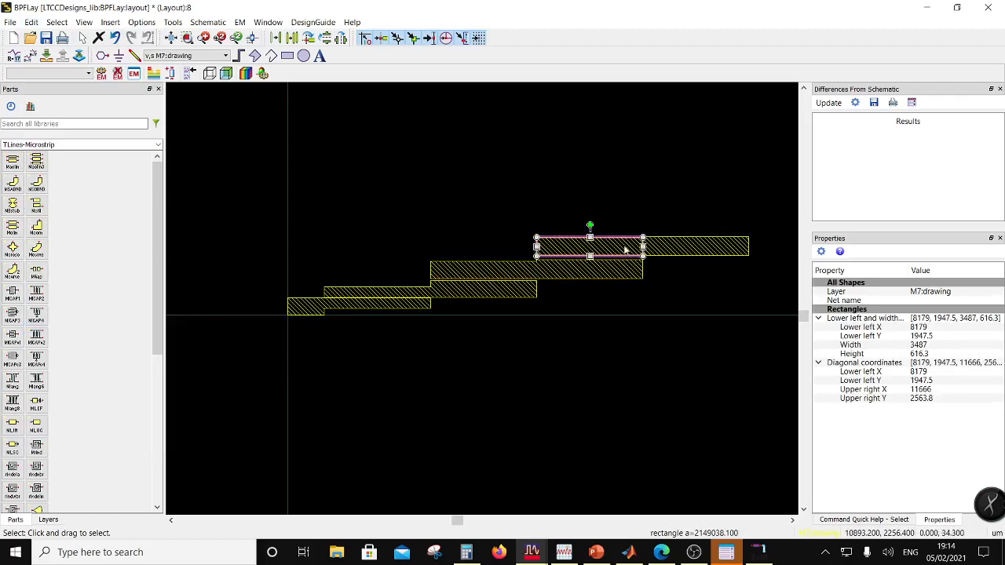
{"action": "left_click", "coordinate": [716, 248], "text": "shift"}
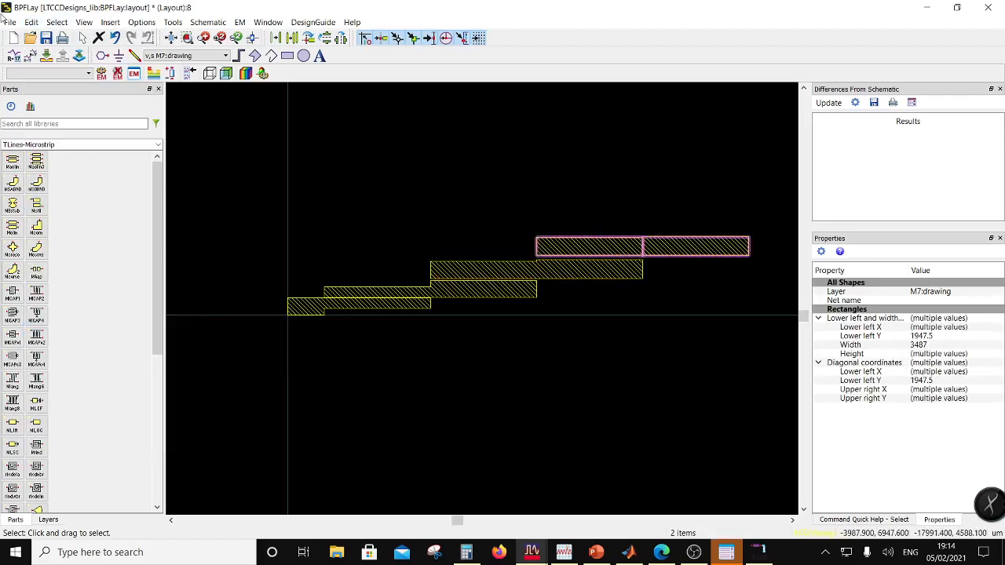
{"action": "left_click", "coordinate": [30, 24]}
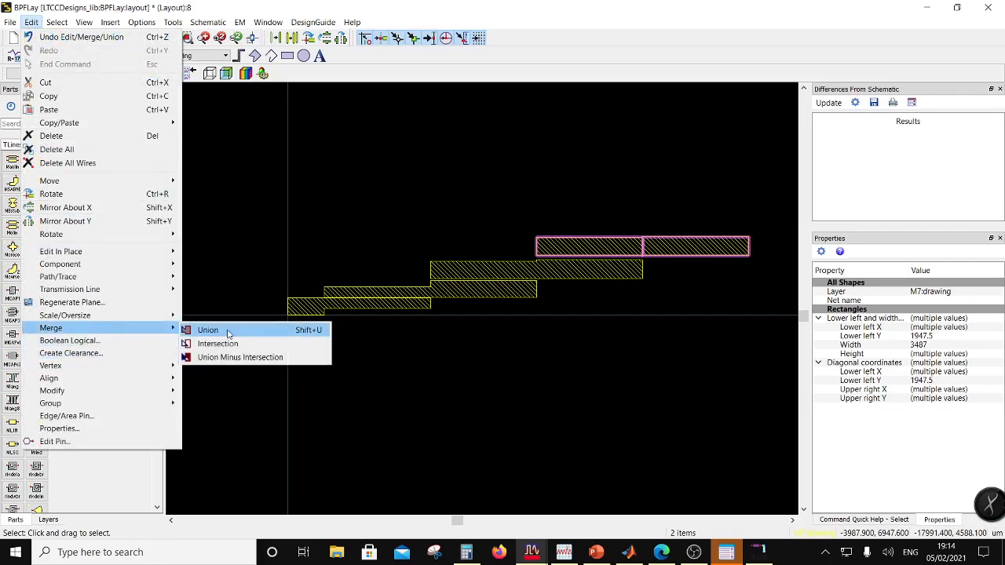
{"action": "left_click", "coordinate": [224, 332]}
{"action": "left_click", "coordinate": [638, 297]}
Step: Shorten the first section's lower strip by moving its right-end vertices relatively by -30 um in X and 0 in Y
{"action": "scroll", "coordinate": [432, 291], "scroll_direction": "down", "scroll_amount": 1}
{"action": "scroll", "coordinate": [432, 290], "scroll_direction": "up", "scroll_amount": 2}
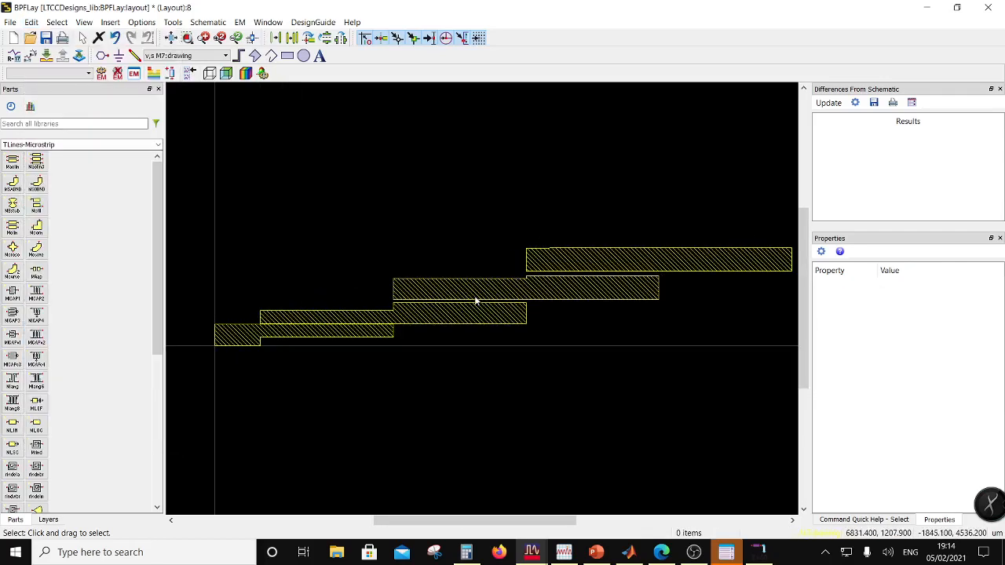
{"action": "scroll", "coordinate": [448, 307], "scroll_direction": "up", "scroll_amount": 2}
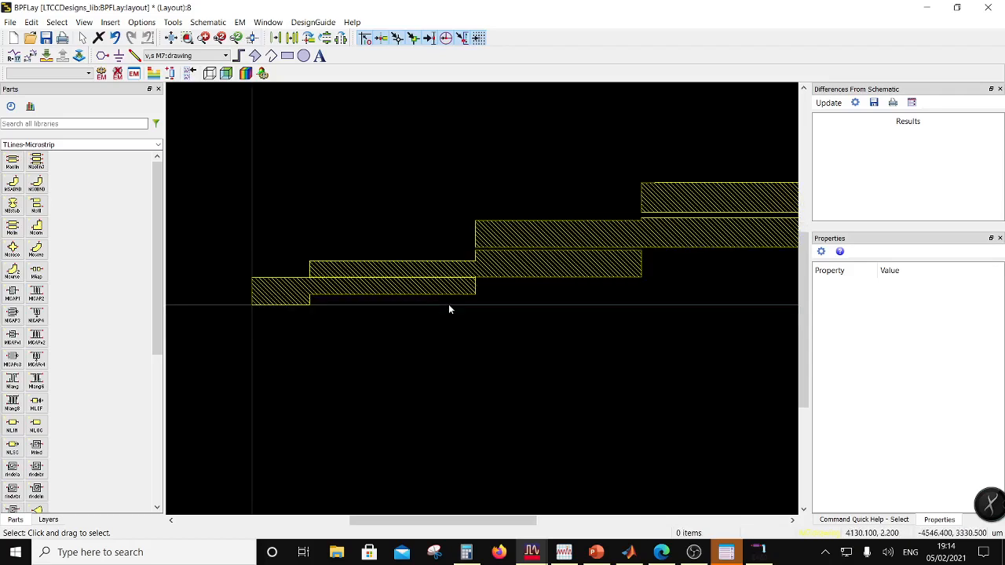
{"action": "scroll", "coordinate": [460, 298], "scroll_direction": "up", "scroll_amount": 3}
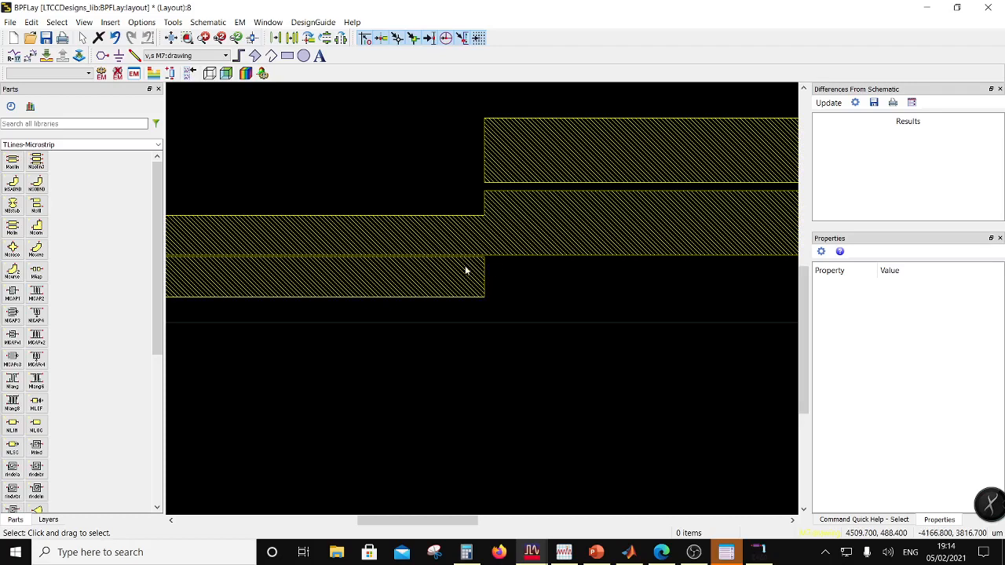
{"action": "scroll", "coordinate": [408, 288], "scroll_direction": "down", "scroll_amount": 2}
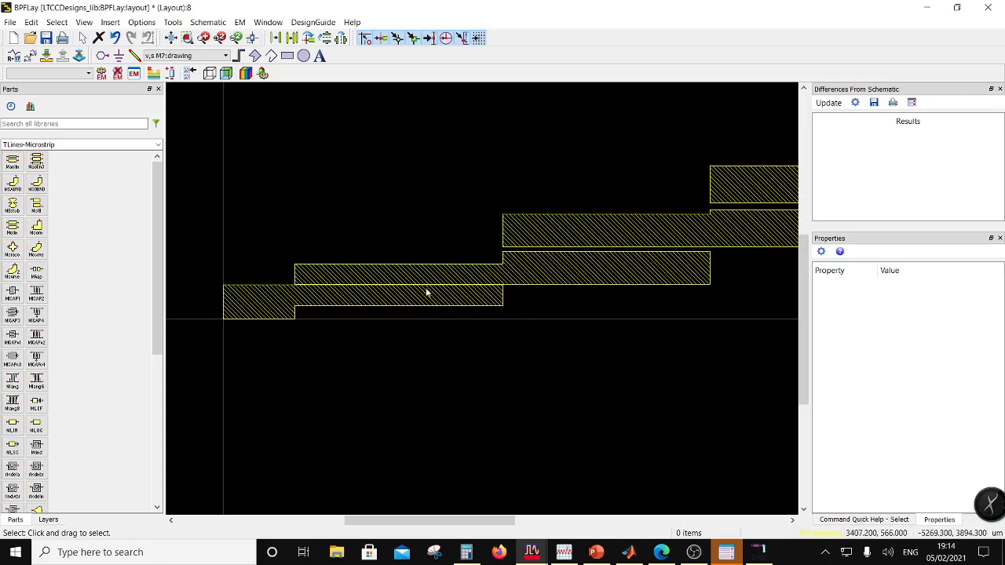
{"action": "left_click_drag", "start_coordinate": [507, 317], "coordinate": [494, 278]}
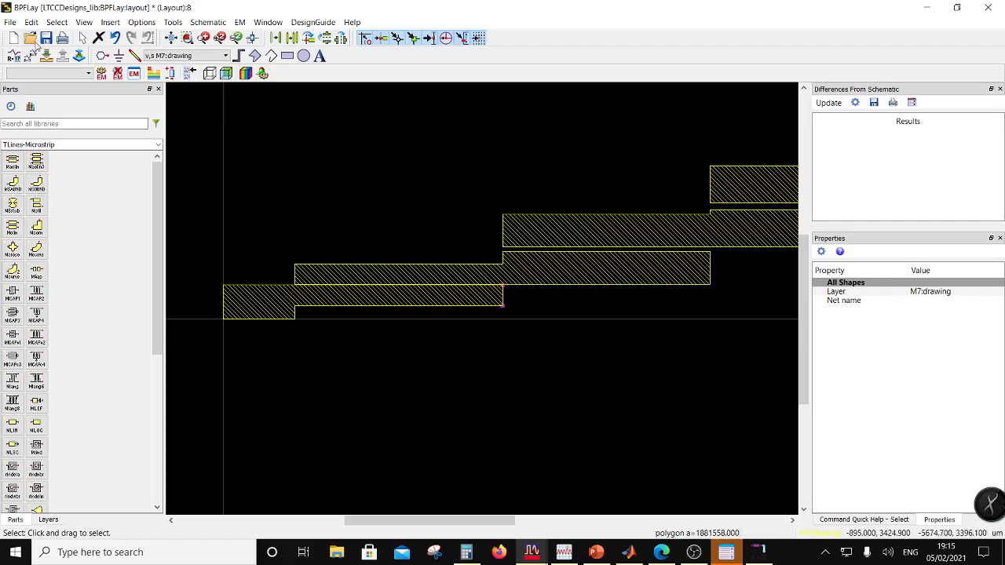
{"action": "left_click", "coordinate": [31, 22]}
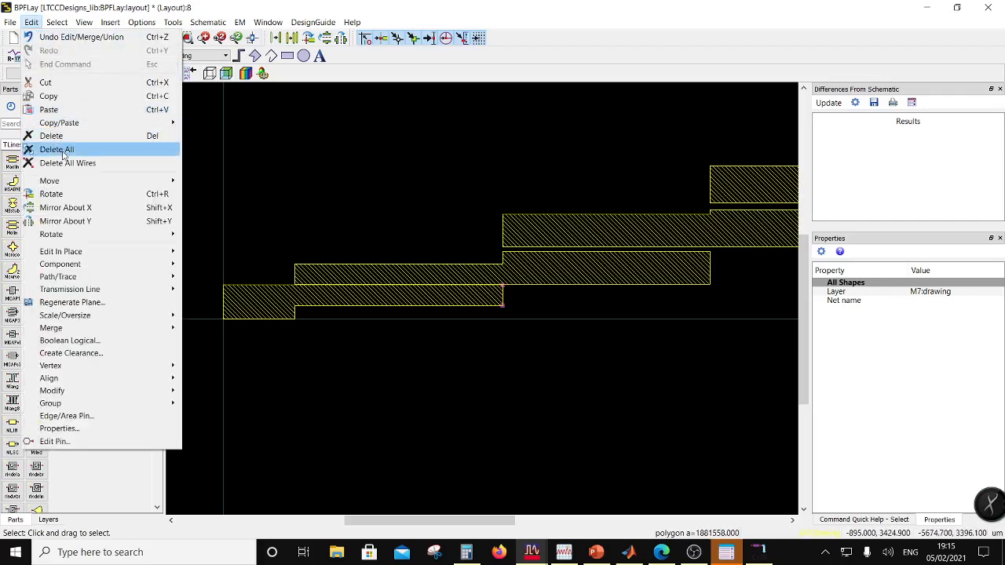
{"action": "mouse_move", "coordinate": [97, 184]}
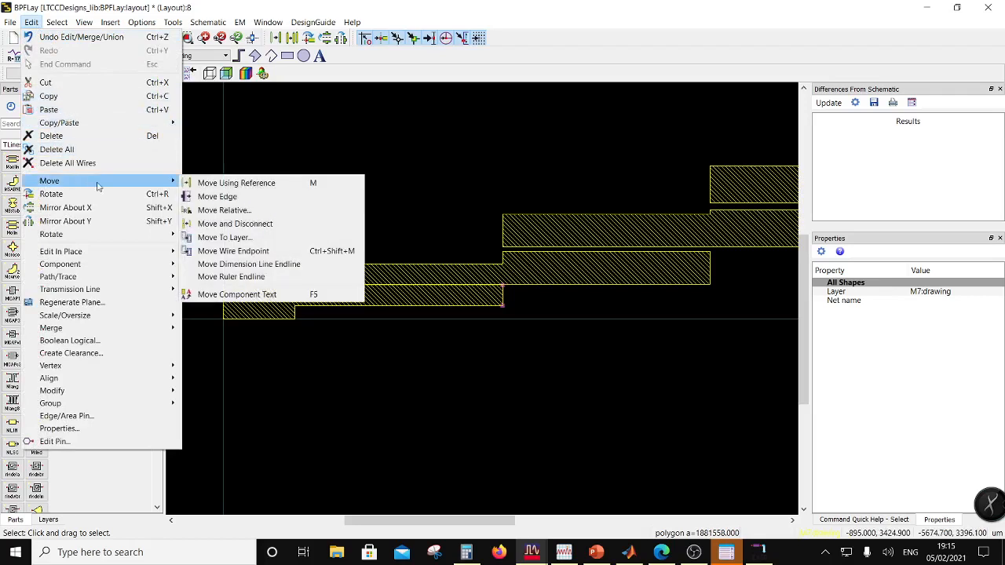
{"action": "left_click", "coordinate": [249, 208]}
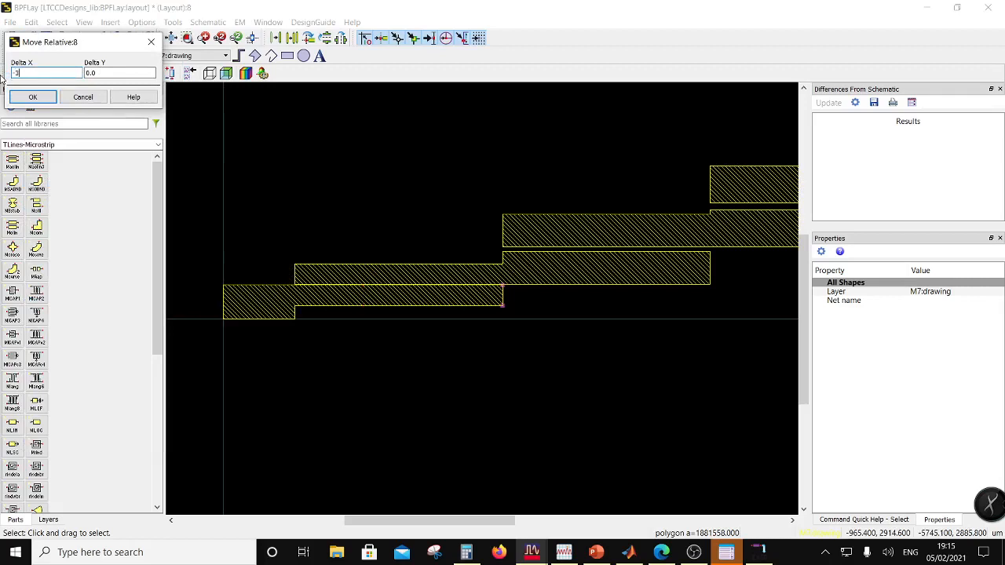
{"action": "left_click", "coordinate": [33, 96]}
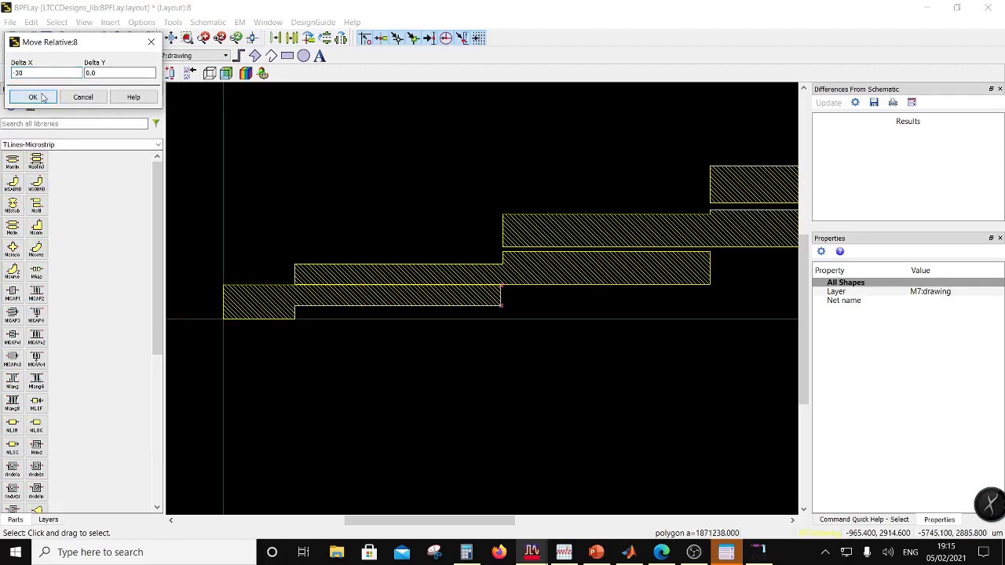
Step: Shorten the first section's upper strip by moving its left-end vertices relatively by 30 um in X and 0 in Y
{"action": "left_click_drag", "start_coordinate": [287, 254], "coordinate": [310, 293]}
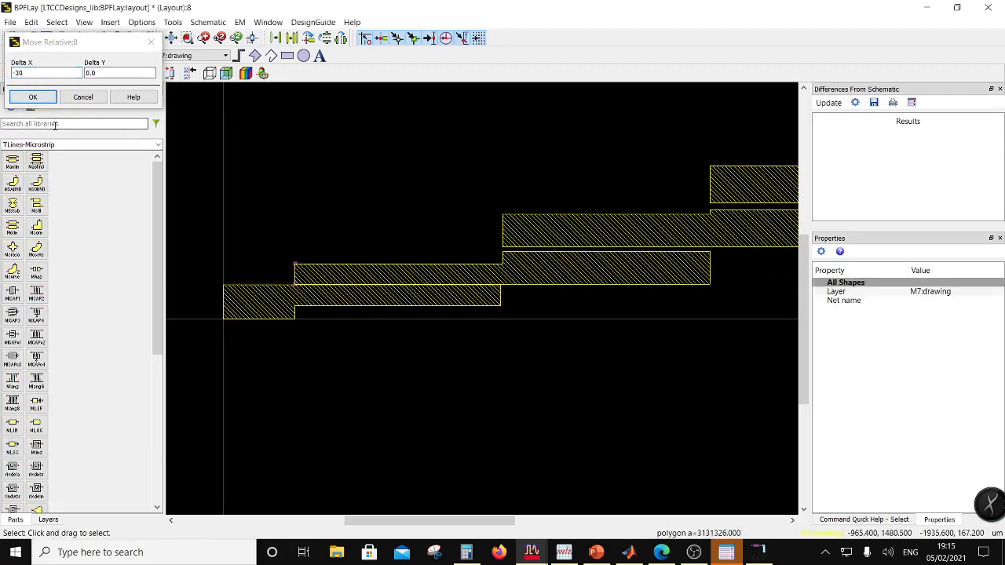
{"action": "left_click", "coordinate": [15, 73]}
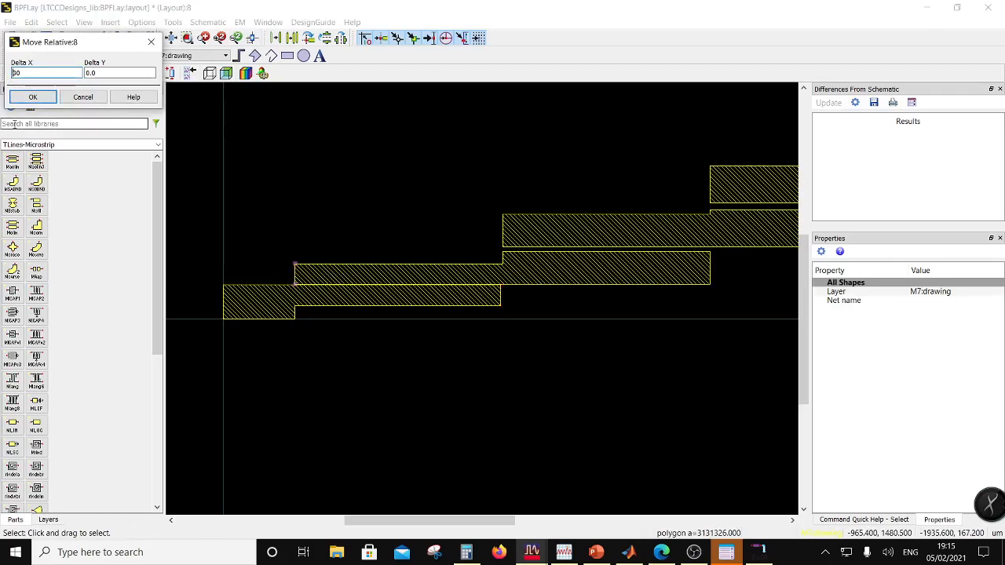
{"action": "left_click", "coordinate": [33, 96]}
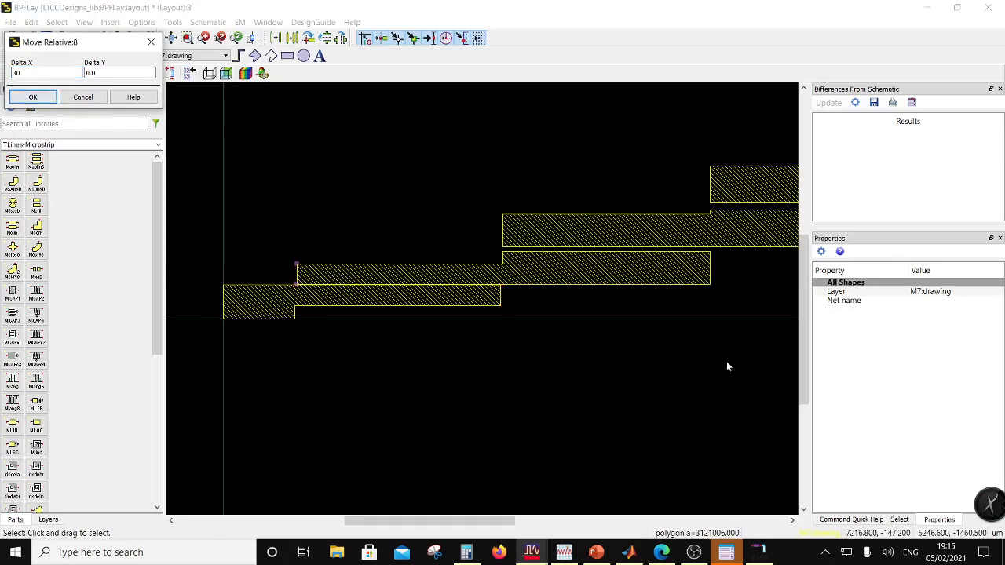
Step: Shorten the second section's lower strip by moving its right-end vertices relatively by -30 um in X and 0 in Y
{"action": "left_click_drag", "start_coordinate": [731, 293], "coordinate": [699, 248]}
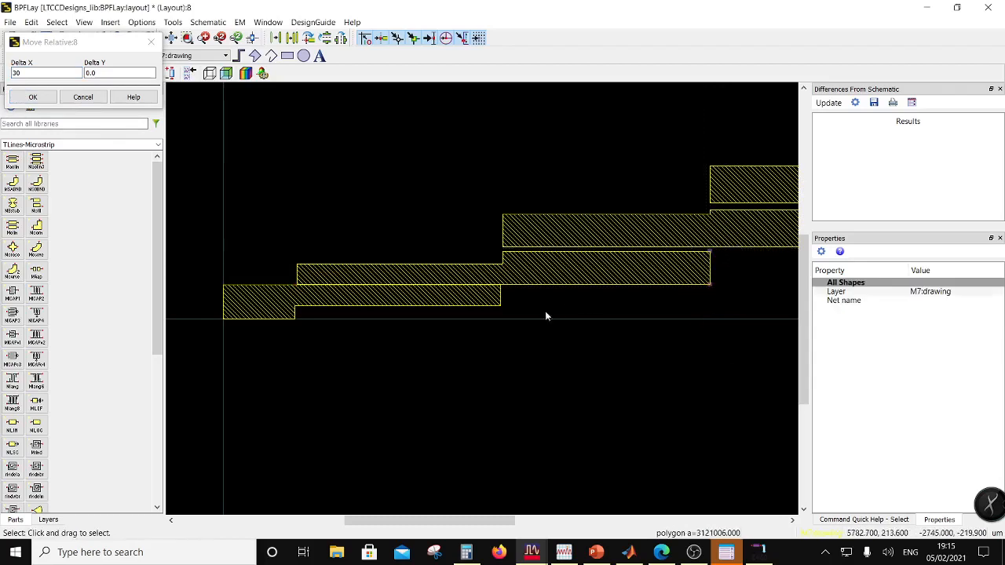
{"action": "left_click", "coordinate": [16, 73]}
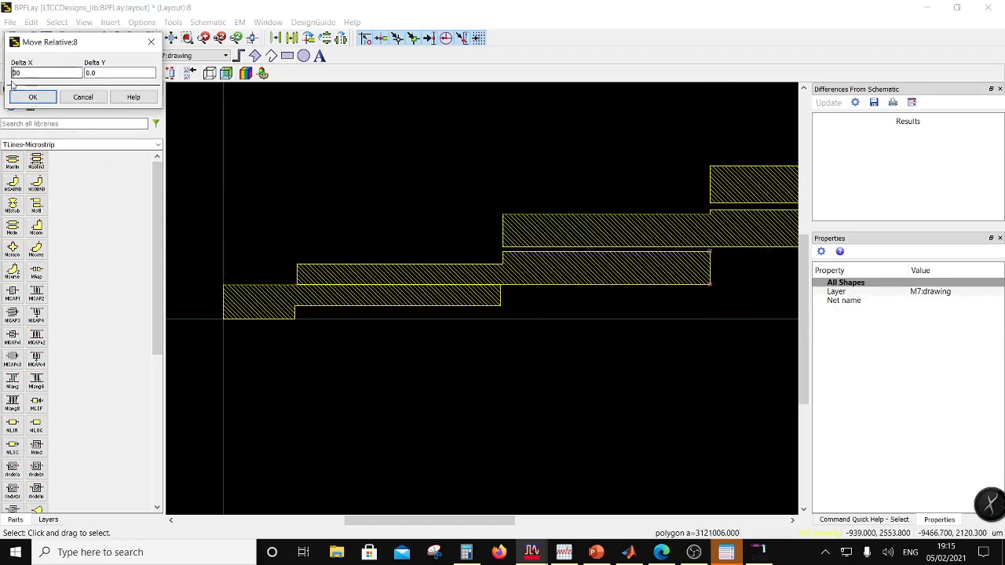
{"action": "type", "text": "-"}
{"action": "left_click", "coordinate": [33, 97]}
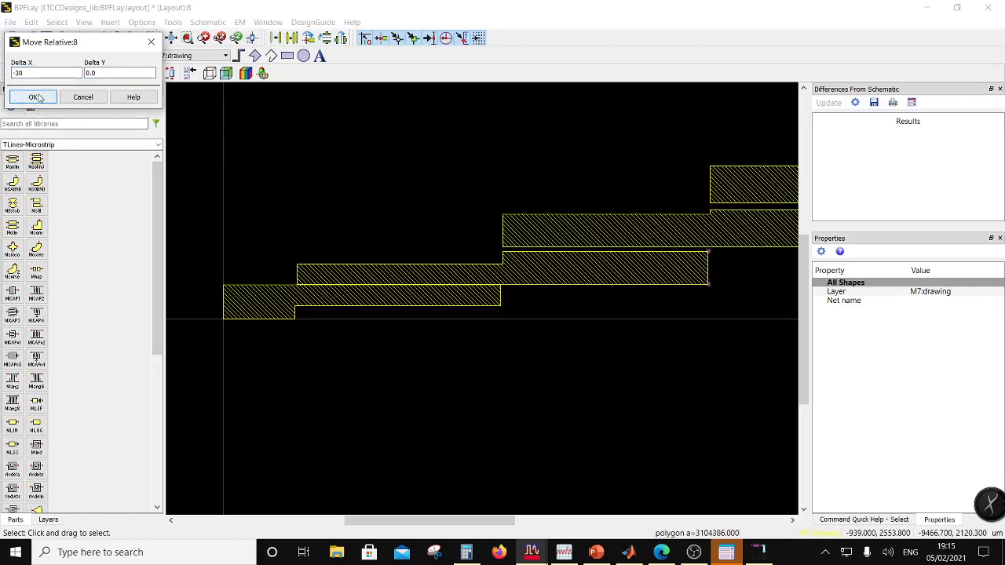
Step: Shorten the second section's upper strip by moving its left-end vertices relatively by 30 um in X and 0 in Y
{"action": "left_click_drag", "start_coordinate": [464, 185], "coordinate": [539, 252]}
{"action": "left_click", "coordinate": [17, 72]}
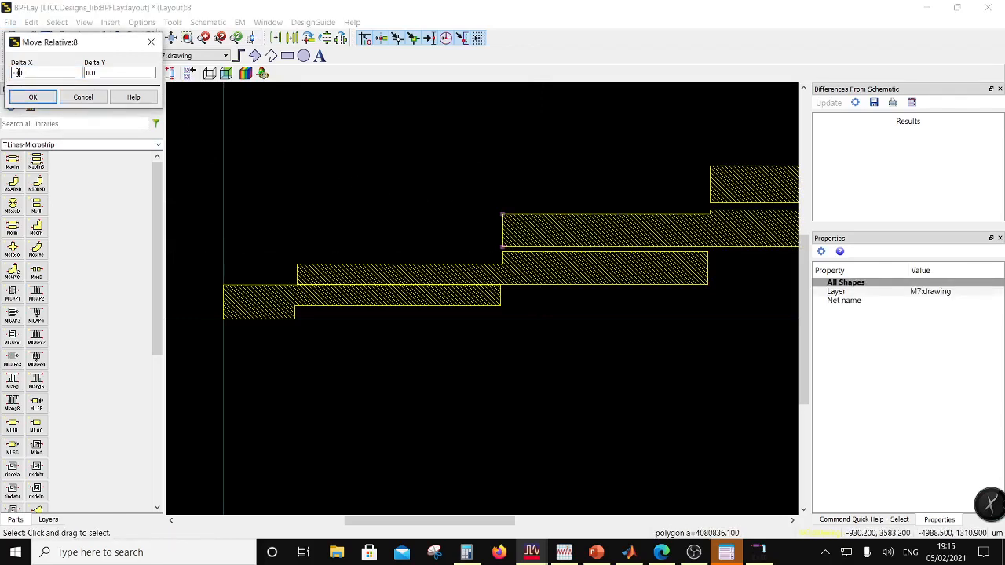
{"action": "key", "text": "BackSpace"}
{"action": "left_click", "coordinate": [33, 97]}
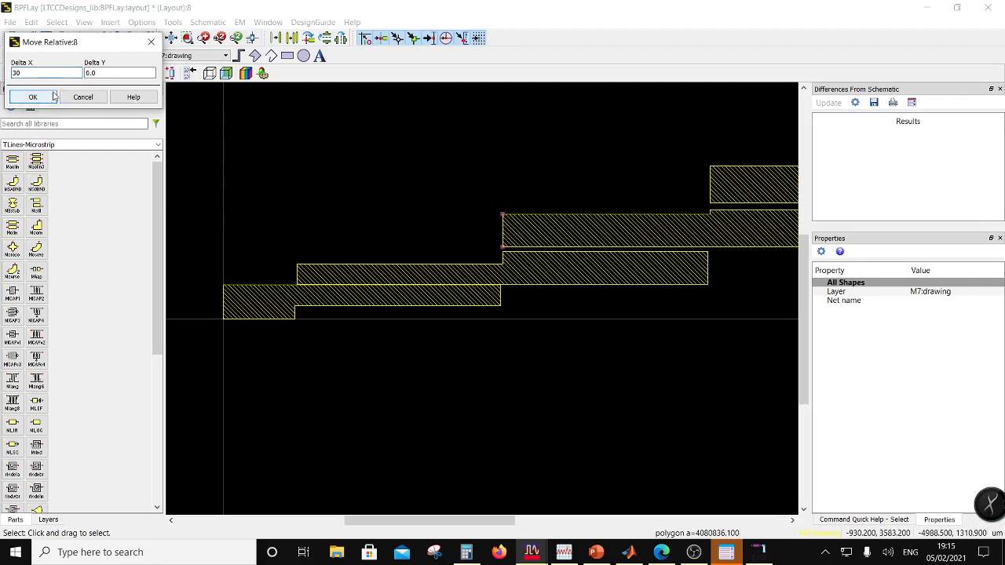
Step: Shorten the third section's upper strip by moving its left-end vertices relatively by 30 um in X and 0 in Y
{"action": "scroll", "coordinate": [655, 271], "scroll_direction": "down", "scroll_amount": 1}
{"action": "scroll", "coordinate": [654, 271], "scroll_direction": "up", "scroll_amount": 1}
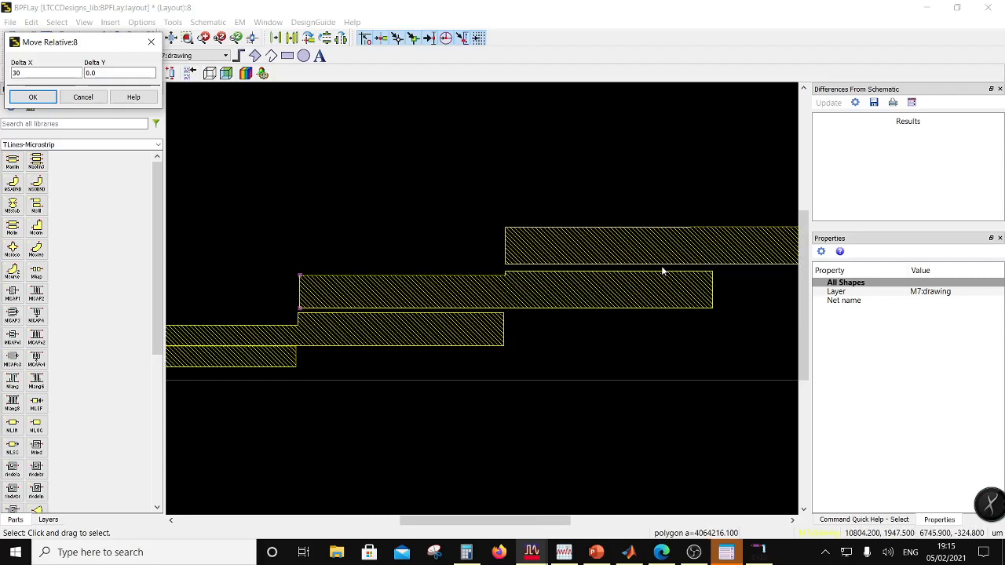
{"action": "scroll", "coordinate": [662, 271], "scroll_direction": "down", "scroll_amount": 1}
{"action": "scroll", "coordinate": [527, 292], "scroll_direction": "up", "scroll_amount": 1}
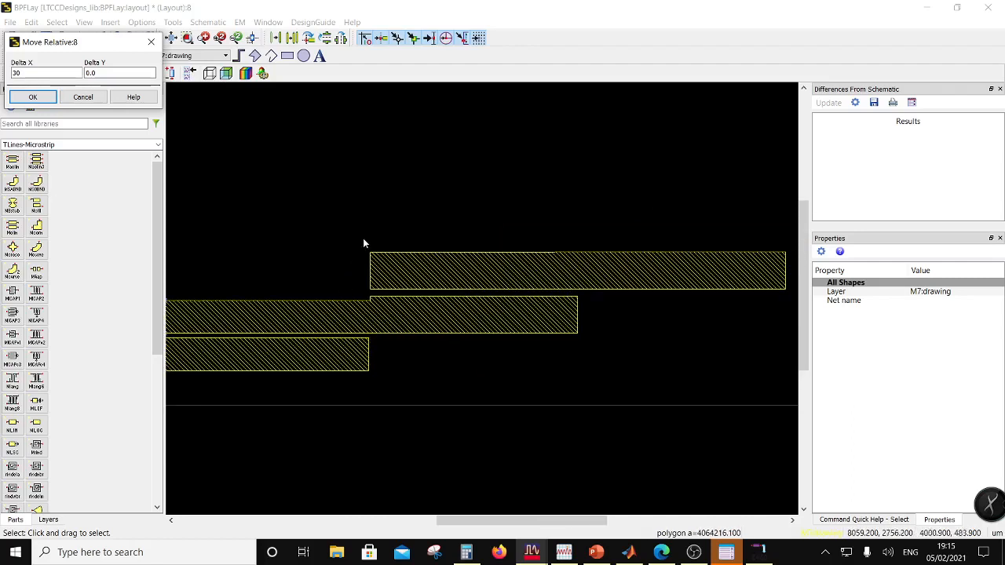
{"action": "left_click_drag", "start_coordinate": [363, 244], "coordinate": [386, 294]}
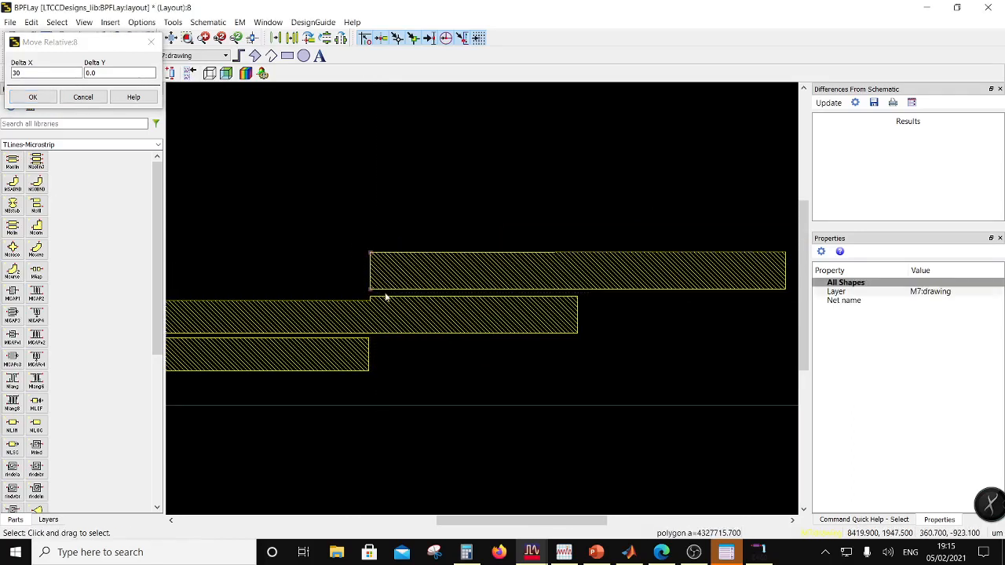
{"action": "left_click", "coordinate": [31, 99]}
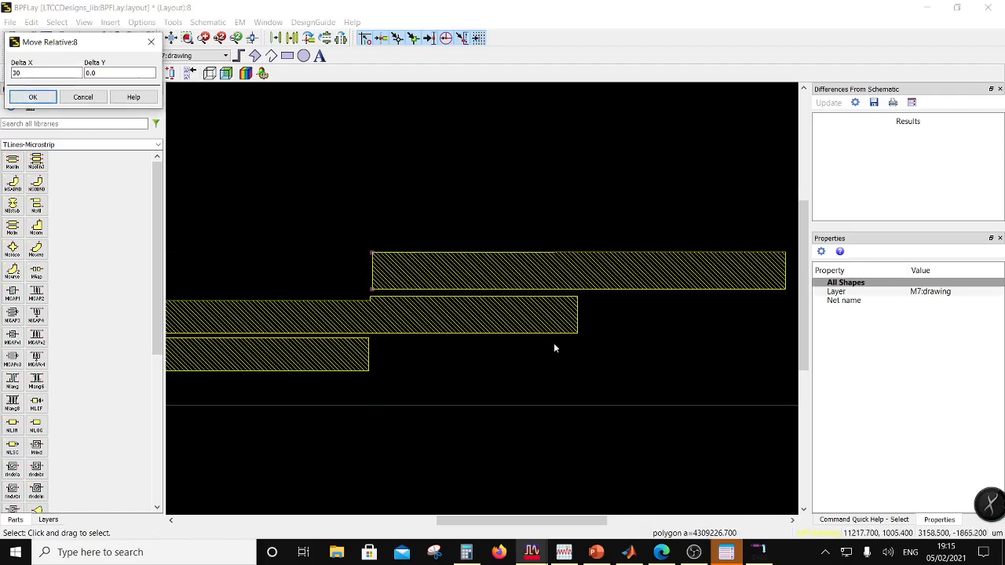
Step: Shorten the third section's lower strip by moving its right-end vertices relatively by -30 um in X and 0 in Y
{"action": "left_click_drag", "start_coordinate": [602, 341], "coordinate": [573, 297]}
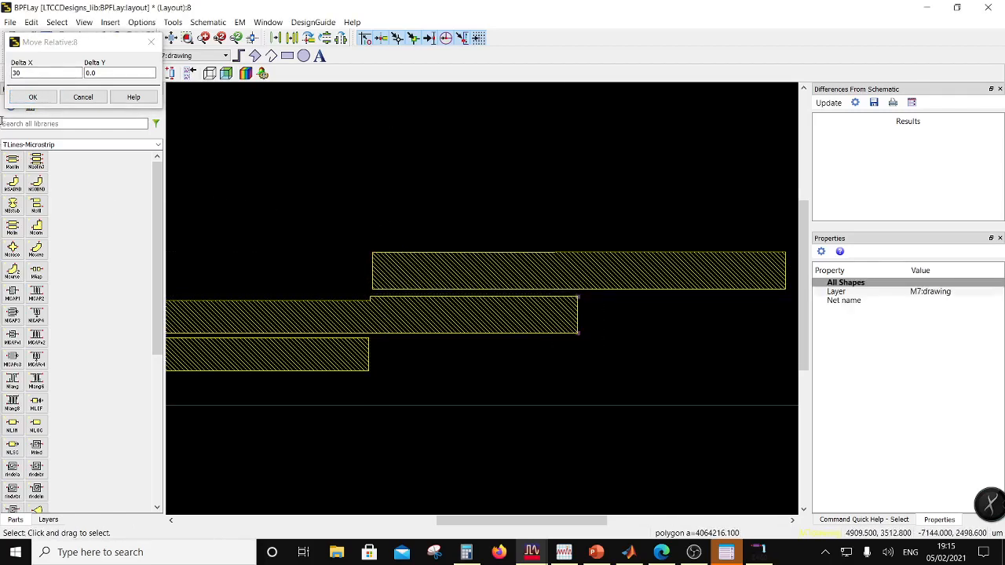
{"action": "left_click", "coordinate": [17, 88]}
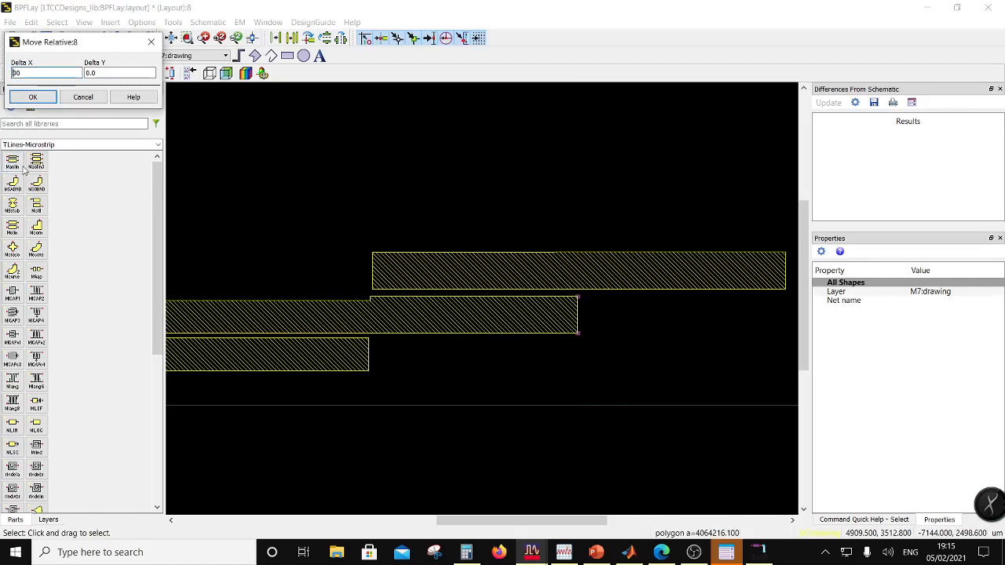
{"action": "left_click", "coordinate": [32, 98]}
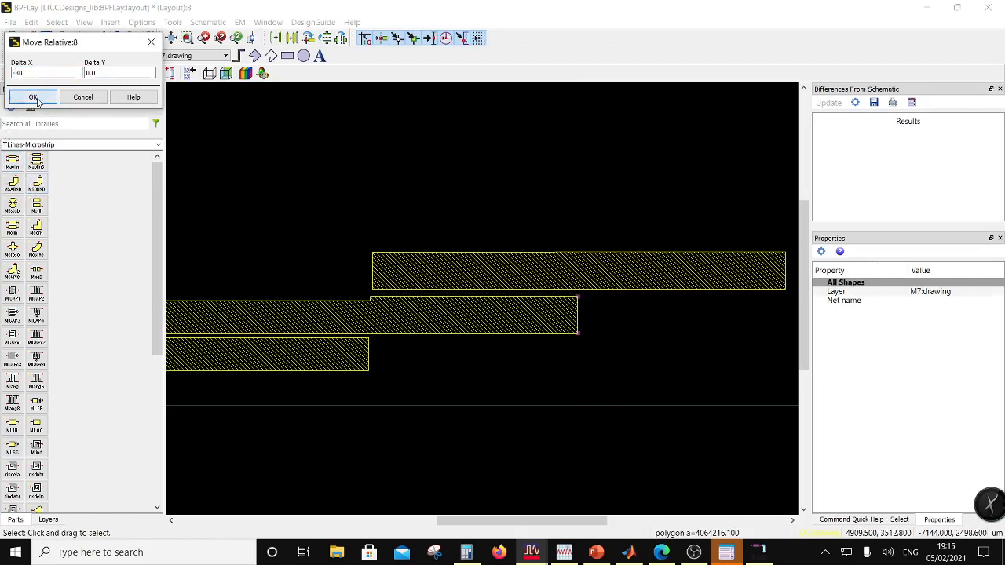
Step: Measure the offset from the width-step corner of the strip above to the top-right corner of the shortened second-section strip
{"action": "left_click", "coordinate": [531, 360]}
{"action": "scroll", "coordinate": [567, 259], "scroll_direction": "up", "scroll_amount": 5}
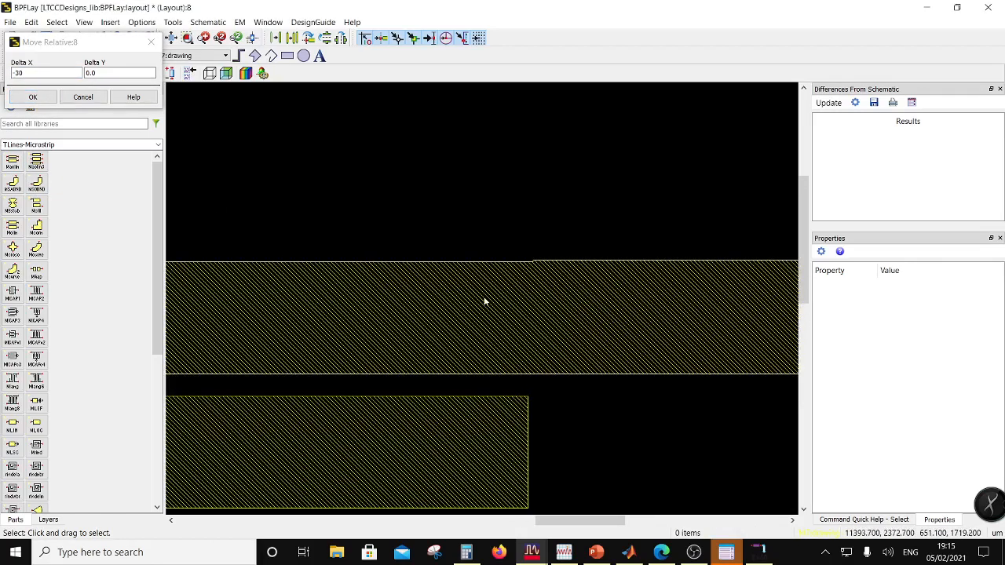
{"action": "right_click", "coordinate": [563, 430]}
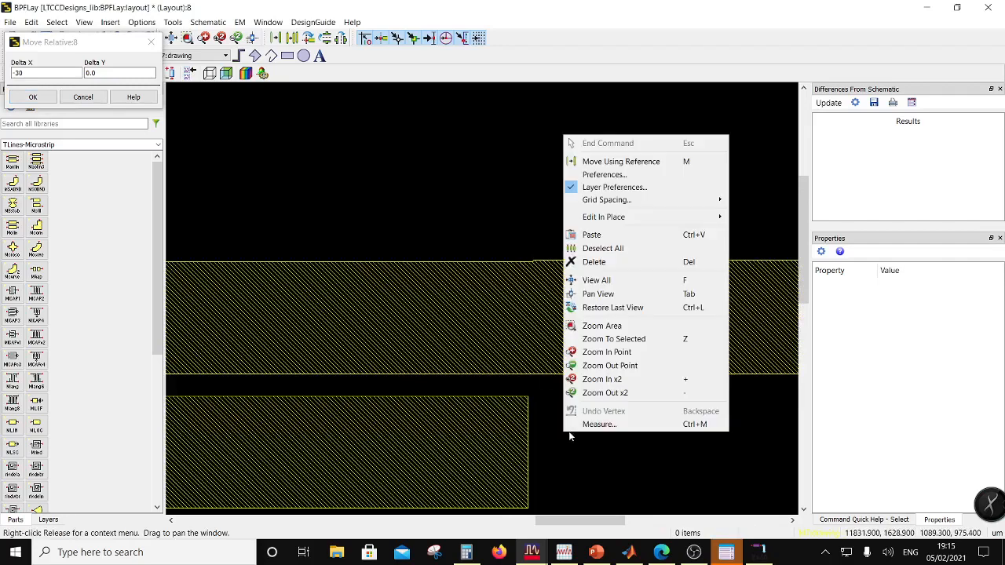
{"action": "left_click", "coordinate": [581, 427]}
{"action": "left_click", "coordinate": [534, 263]}
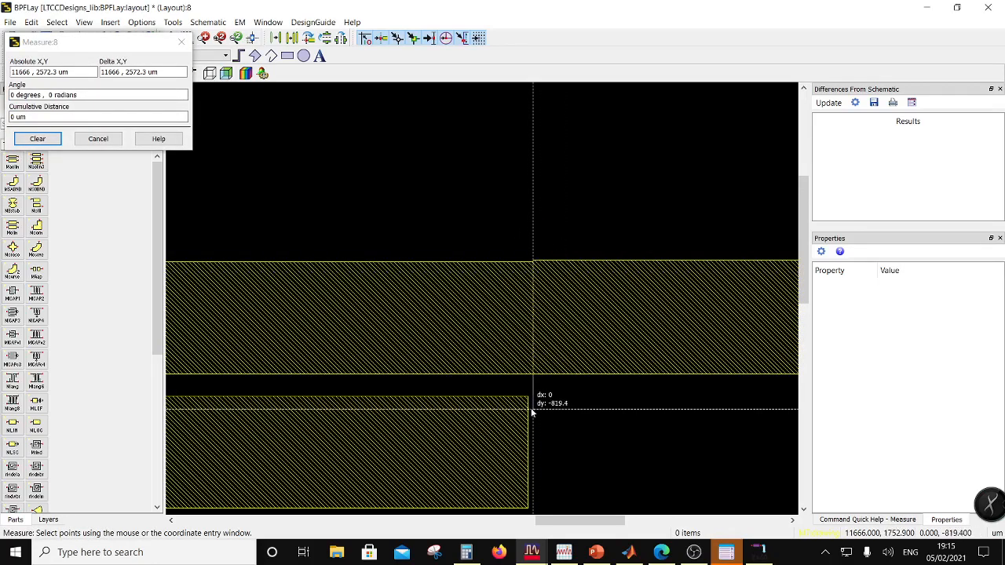
{"action": "left_click", "coordinate": [527, 395]}
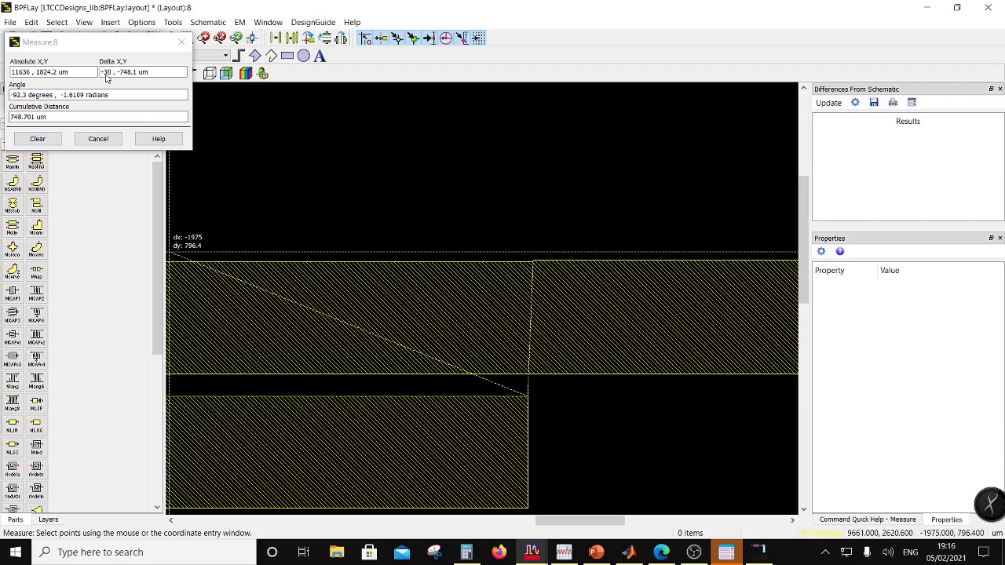
{"action": "left_click", "coordinate": [181, 41]}
Step: Copy all four merged strips and place the copy, rotated by 180 degrees, above and to the right of the original half
{"action": "scroll", "coordinate": [415, 306], "scroll_direction": "down", "scroll_amount": 4}
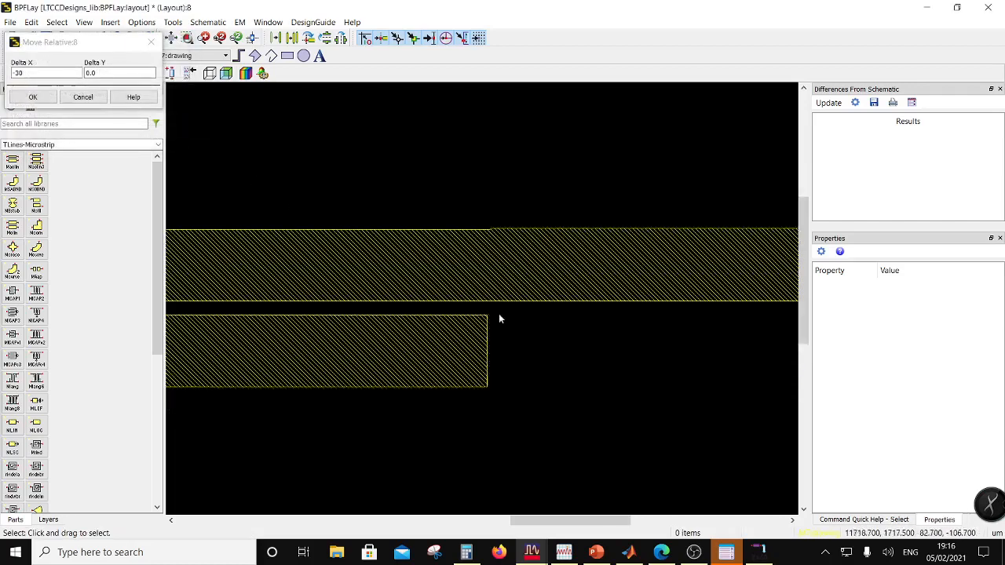
{"action": "scroll", "coordinate": [415, 305], "scroll_direction": "down", "scroll_amount": 2}
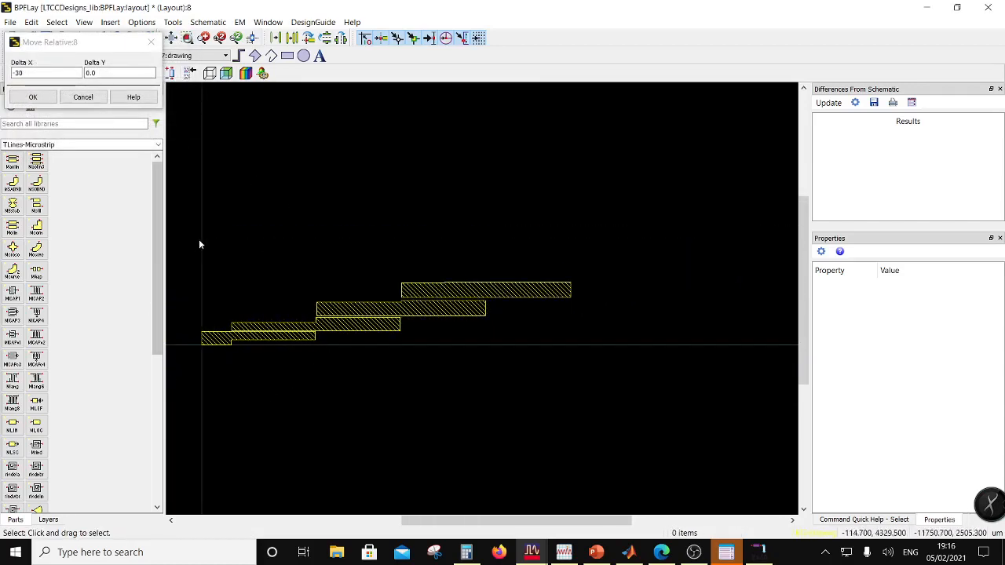
{"action": "left_click_drag", "start_coordinate": [186, 227], "coordinate": [631, 379]}
{"action": "left_click", "coordinate": [631, 379]}
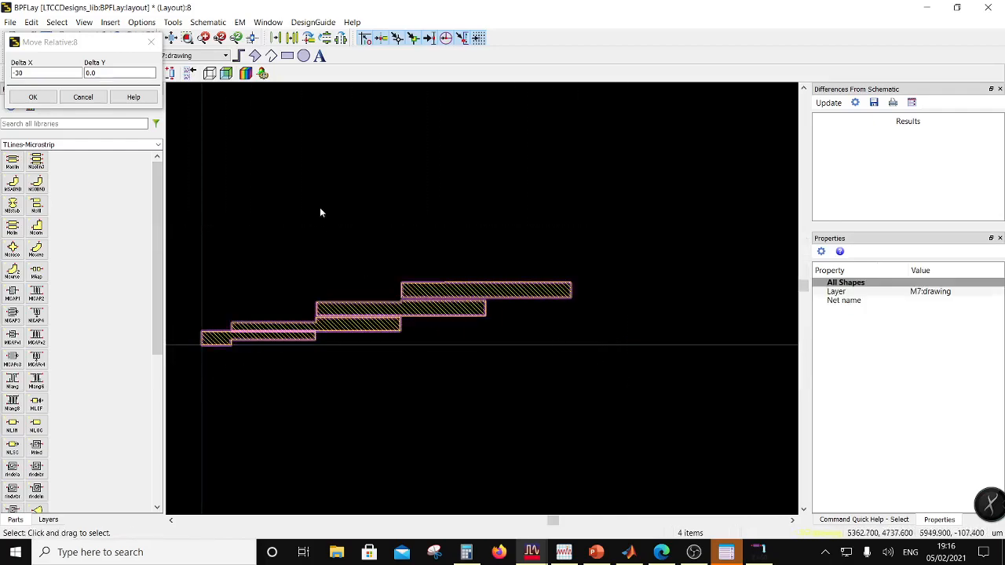
{"action": "left_click", "coordinate": [292, 37]}
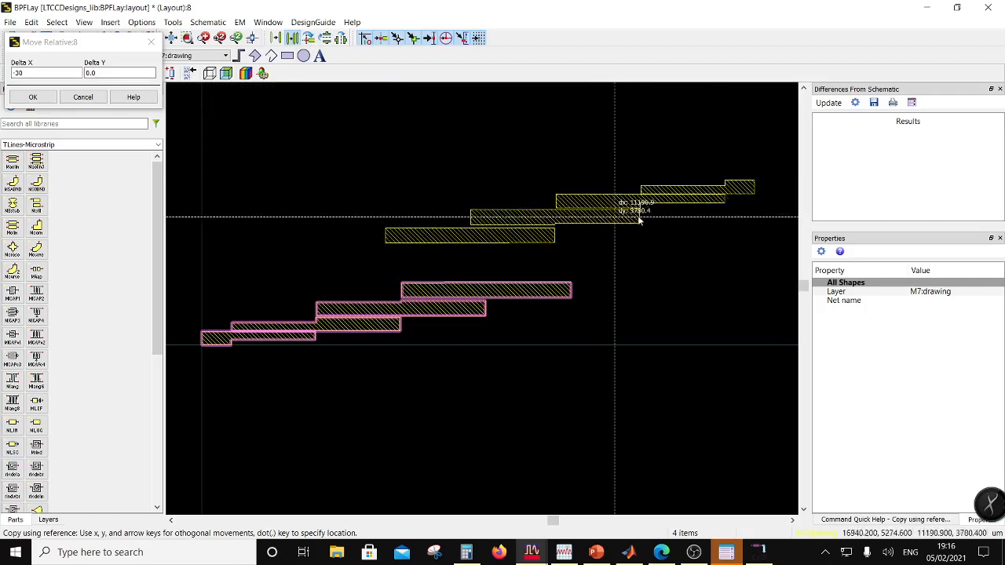
{"action": "key", "text": "Return"}
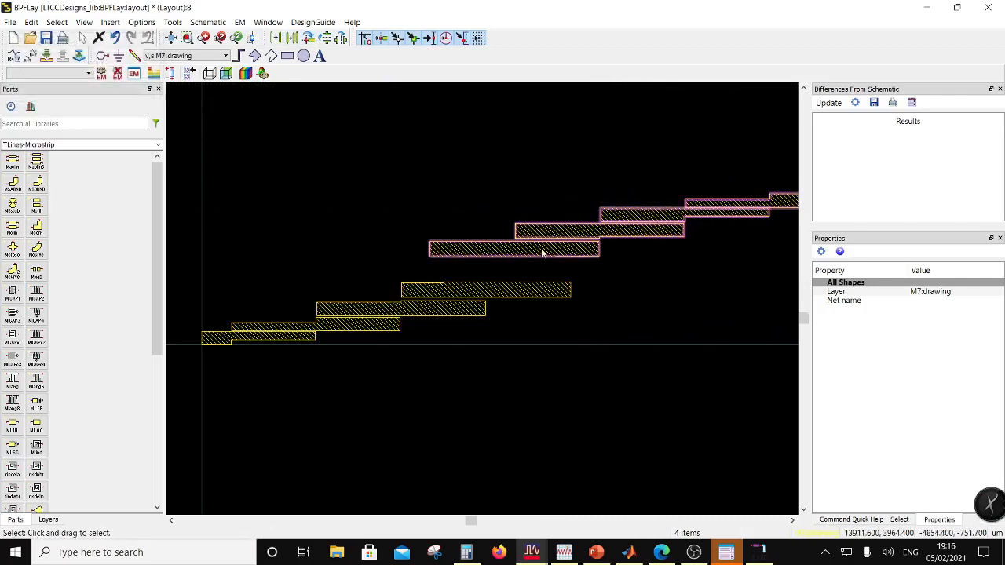
Step: Move the rotated copy by reference so its lowest strip's bottom-left corner lands on the second strip's upper width-step corner at 11666, 2572.3 um
{"action": "scroll", "coordinate": [542, 253], "scroll_direction": "up", "scroll_amount": 1}
{"action": "scroll", "coordinate": [452, 336], "scroll_direction": "up", "scroll_amount": 1}
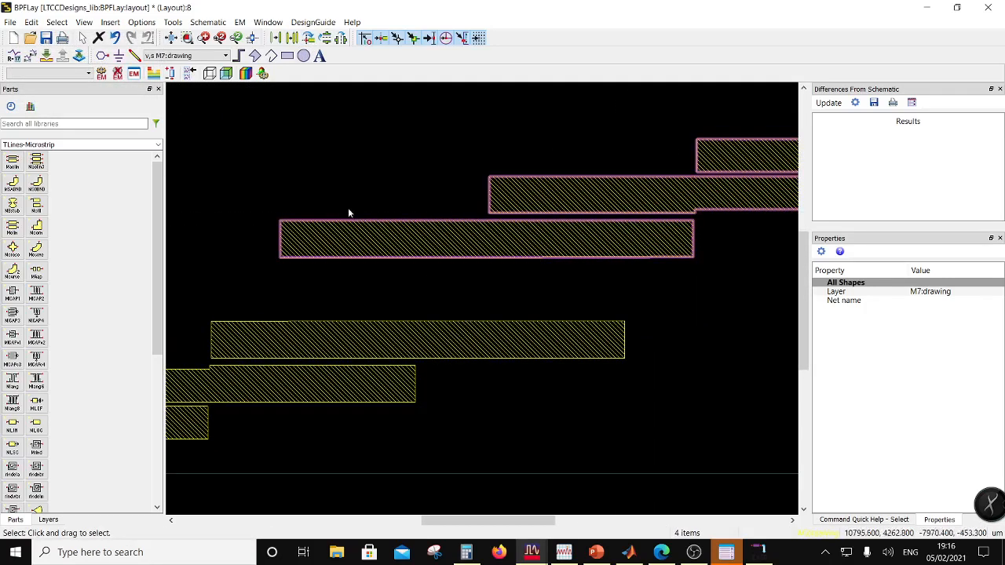
{"action": "left_click", "coordinate": [279, 39]}
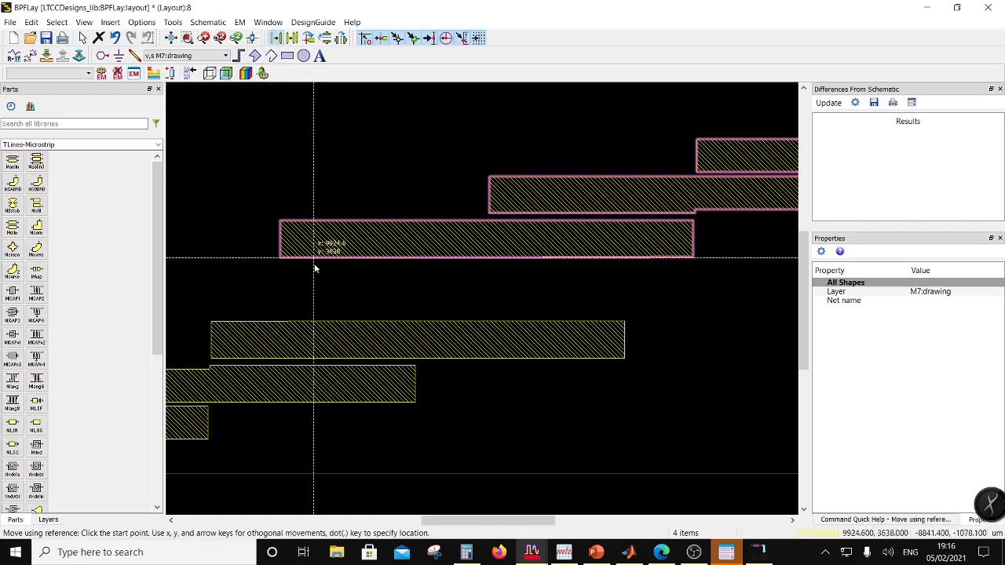
{"action": "left_click", "coordinate": [282, 263]}
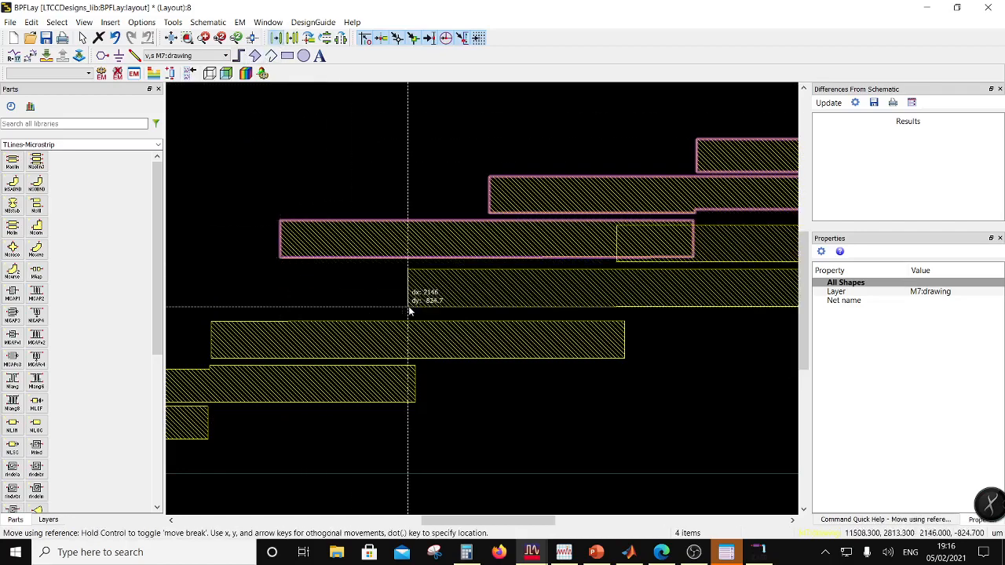
{"action": "scroll", "coordinate": [485, 299], "scroll_direction": "up", "scroll_amount": 4}
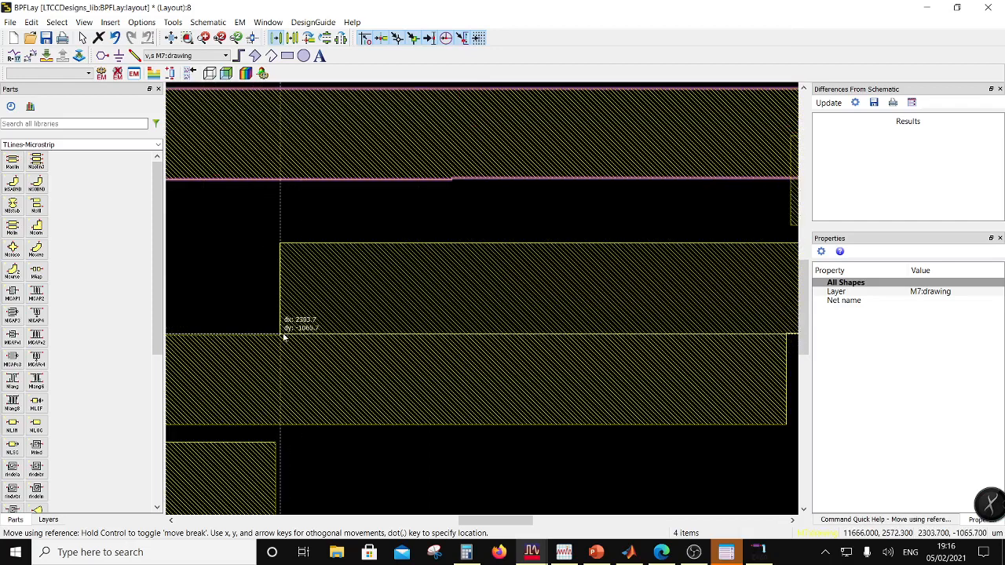
{"action": "scroll", "coordinate": [468, 303], "scroll_direction": "up", "scroll_amount": 3}
{"action": "left_click", "coordinate": [471, 305]}
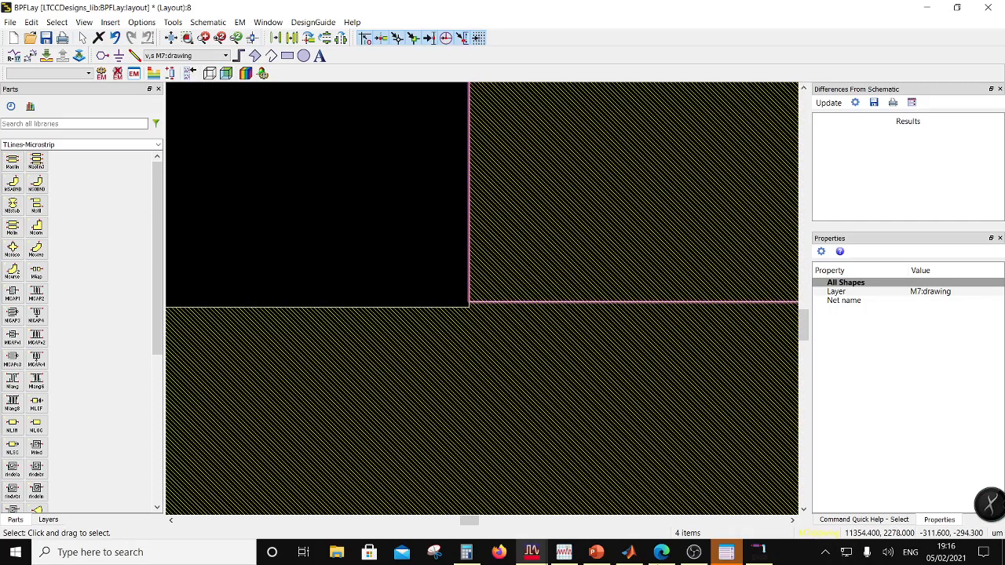
Step: Check the coupling gaps (S_um) in MATLAB, and begin a relative move of the selected rotated copy in the ADS layout
{"action": "left_click", "coordinate": [631, 558]}
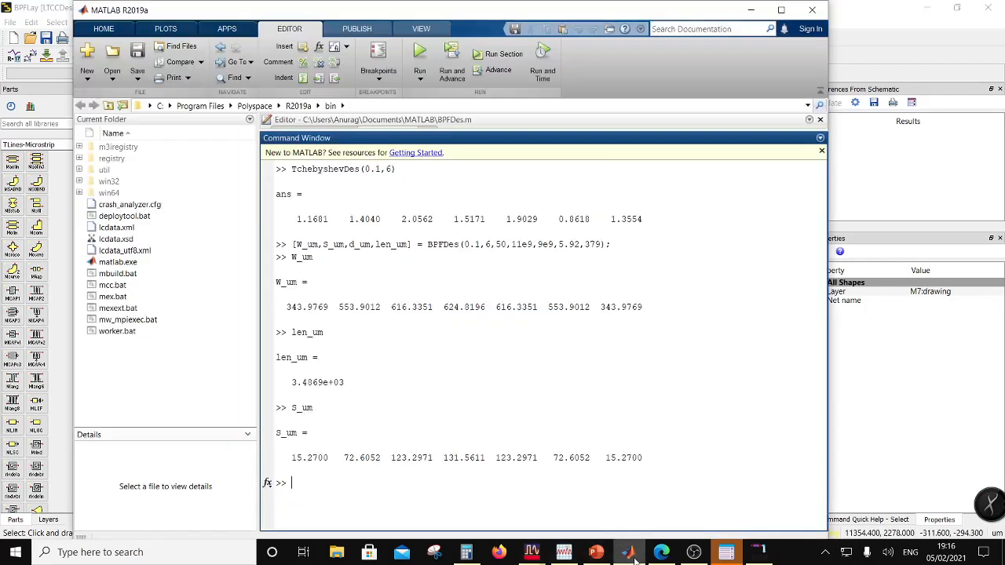
{"action": "left_click", "coordinate": [633, 557]}
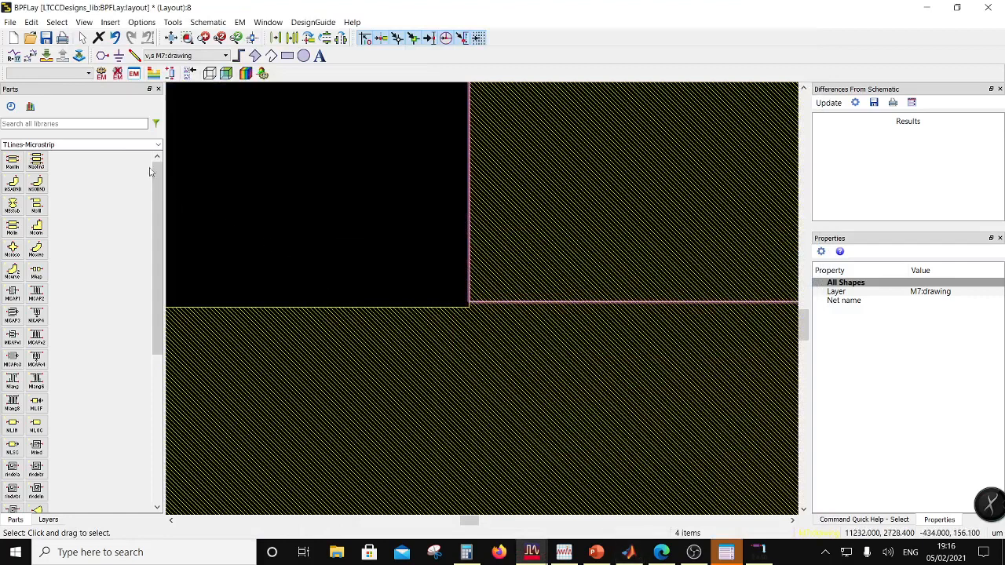
{"action": "left_click", "coordinate": [31, 22]}
{"action": "mouse_move", "coordinate": [76, 181]}
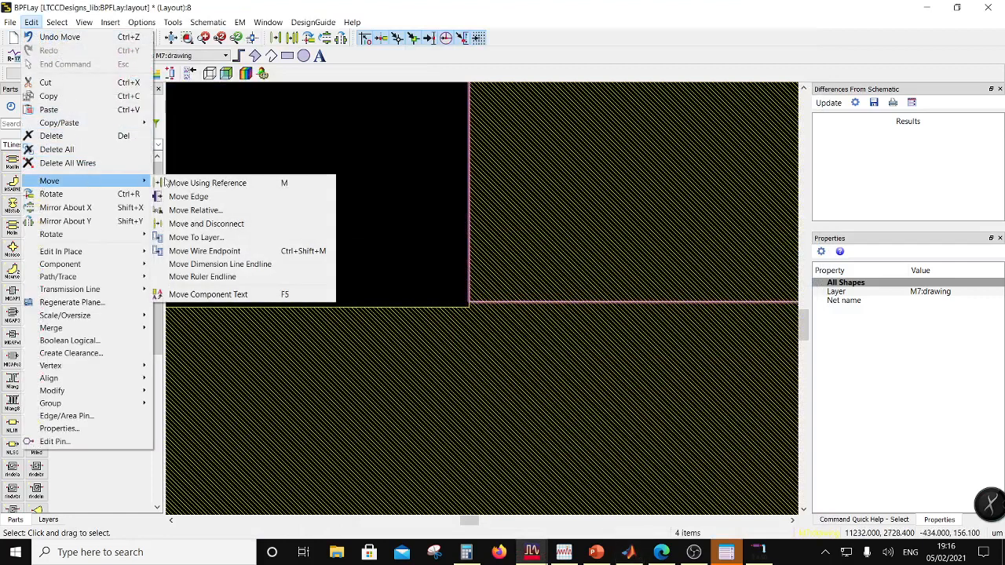
Step: Move the selected M7 shapes relatively by Delta X 0.0 and Delta Y 131.56 µm to open the coupling gap
{"action": "left_click", "coordinate": [194, 210]}
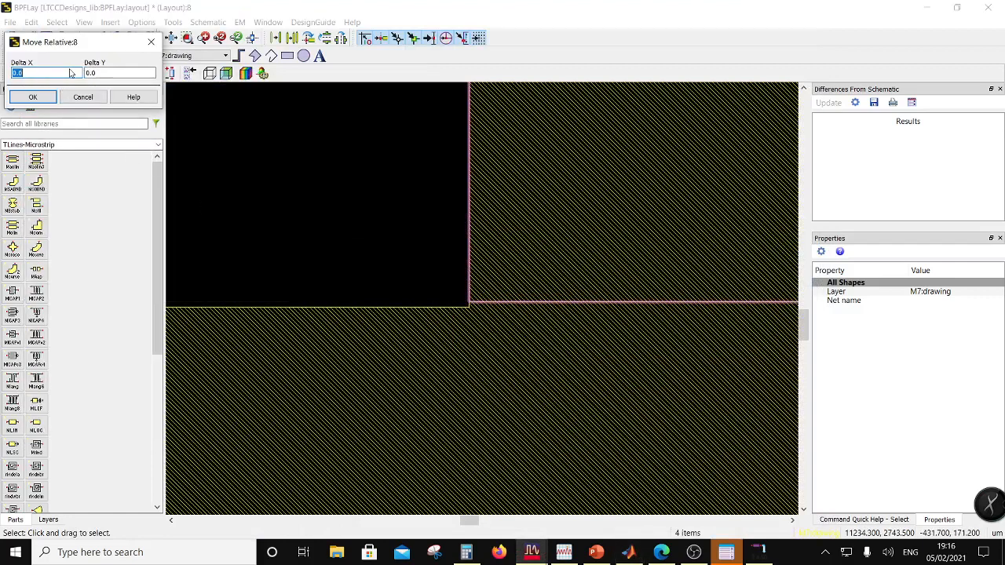
{"action": "key", "text": "Tab"}
{"action": "type", "text": "1"}
{"action": "left_click", "coordinate": [33, 97]}
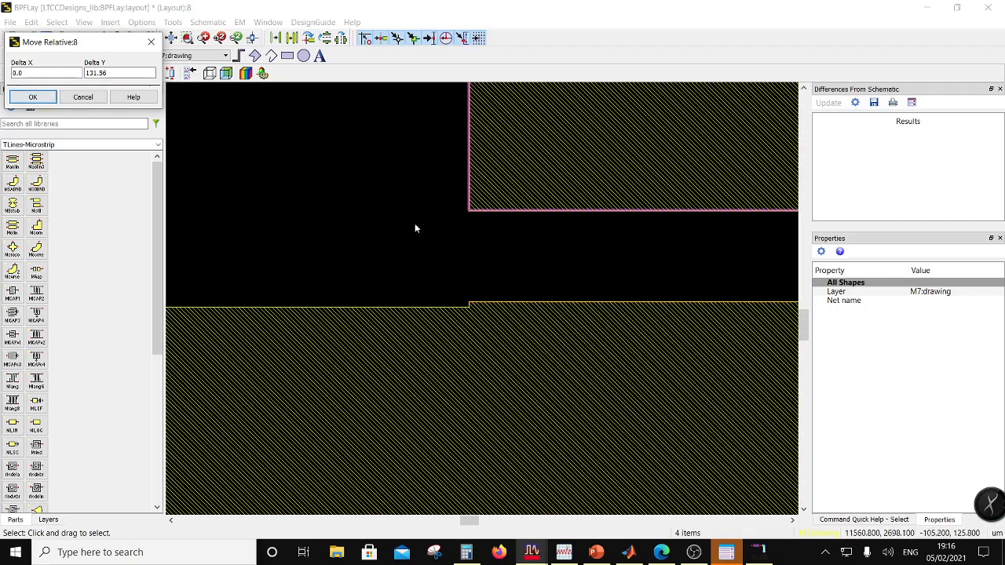
{"action": "left_click", "coordinate": [446, 250]}
Step: Shift the left end vertices of the upper coupled line by Delta X 30 µm and Delta Y 0
{"action": "scroll", "coordinate": [525, 298], "scroll_direction": "down", "scroll_amount": 5}
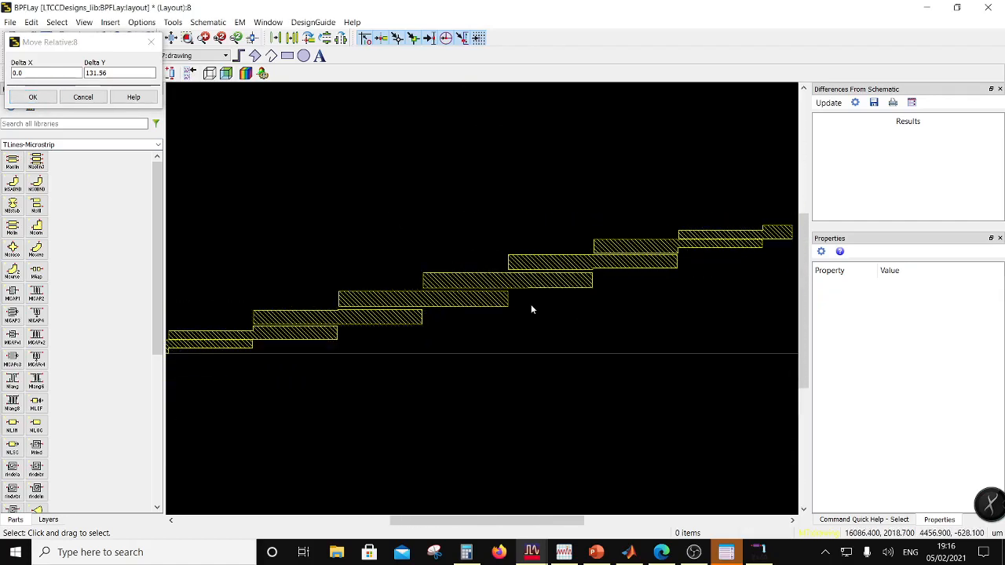
{"action": "scroll", "coordinate": [469, 290], "scroll_direction": "up", "scroll_amount": 3}
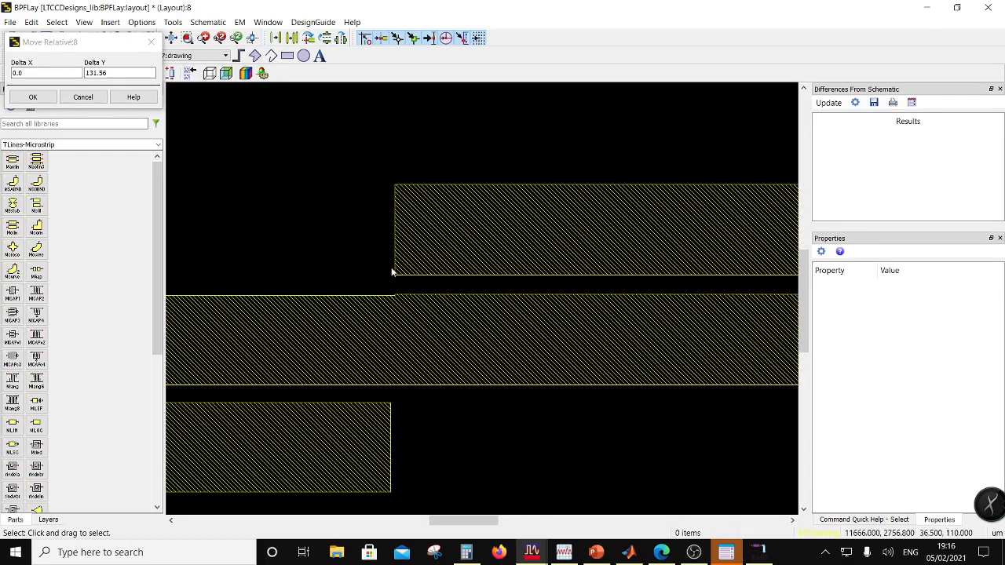
{"action": "left_click_drag", "start_coordinate": [389, 172], "coordinate": [391, 180]}
{"action": "left_click", "coordinate": [411, 284]}
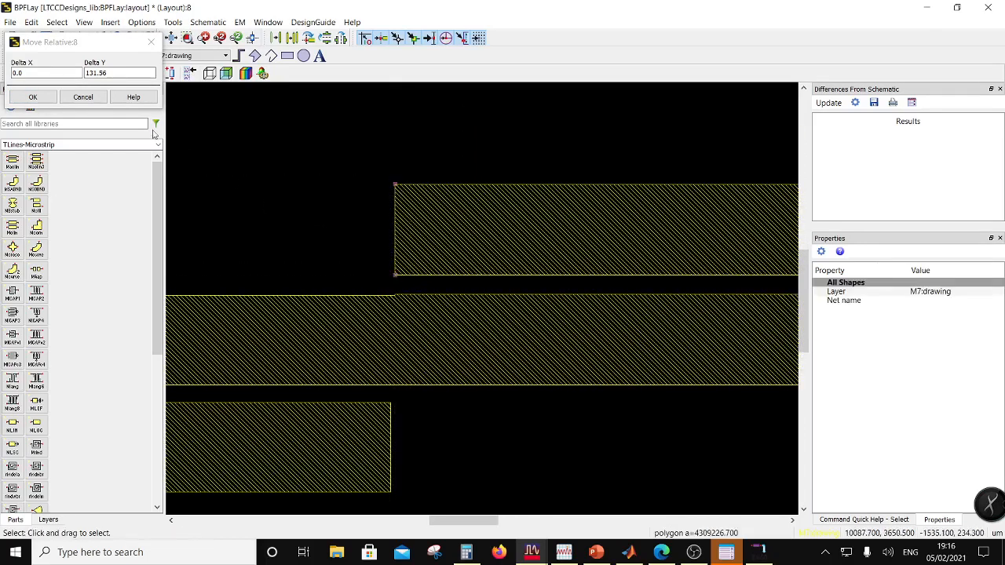
{"action": "type", "text": "0"}
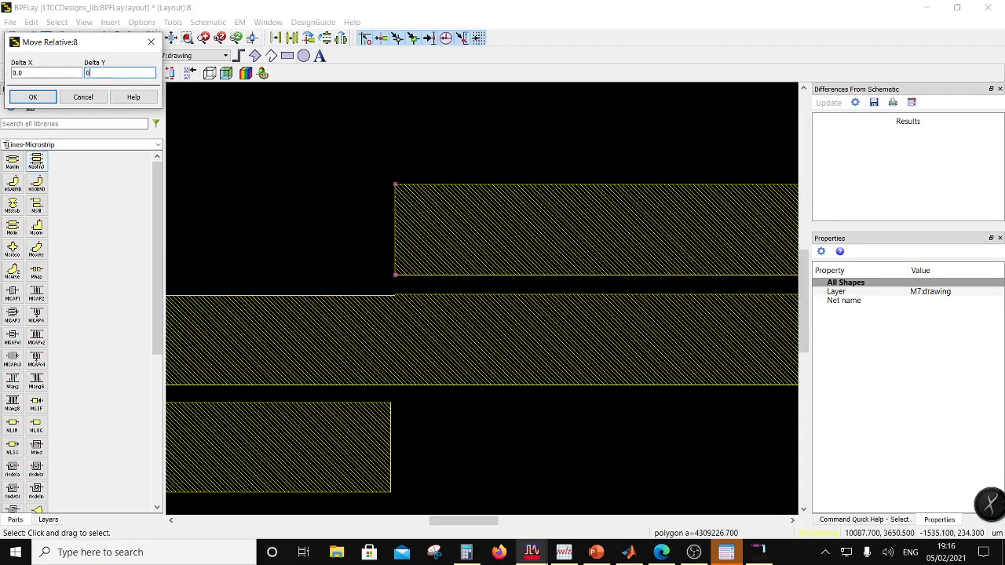
{"action": "key", "text": "shift+Tab"}
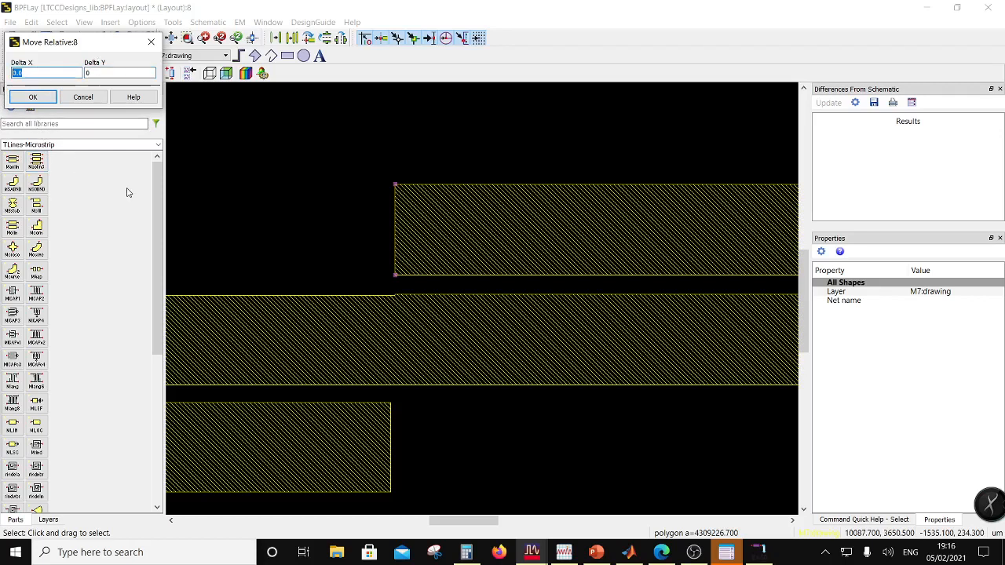
{"action": "type", "text": "30"}
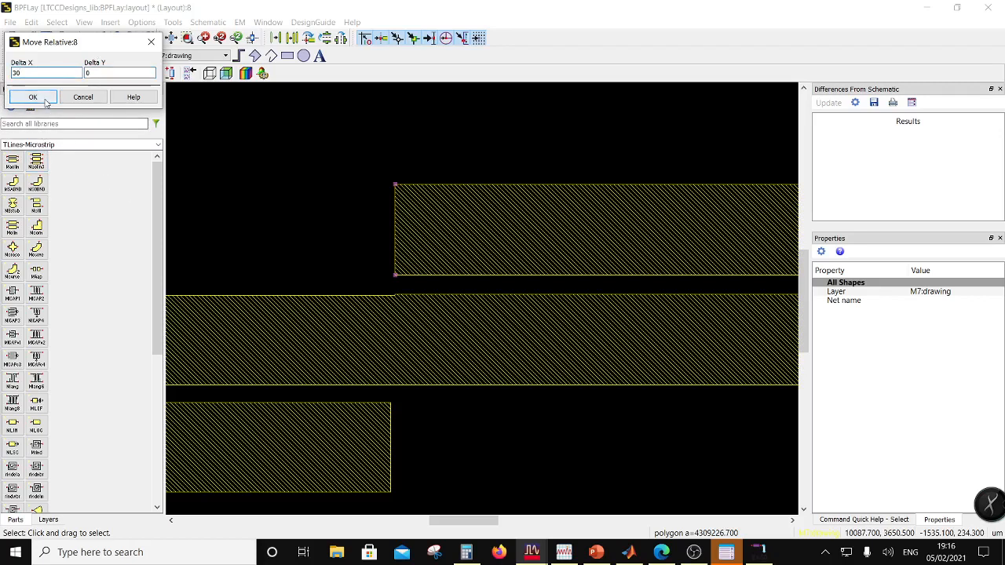
{"action": "left_click", "coordinate": [33, 97]}
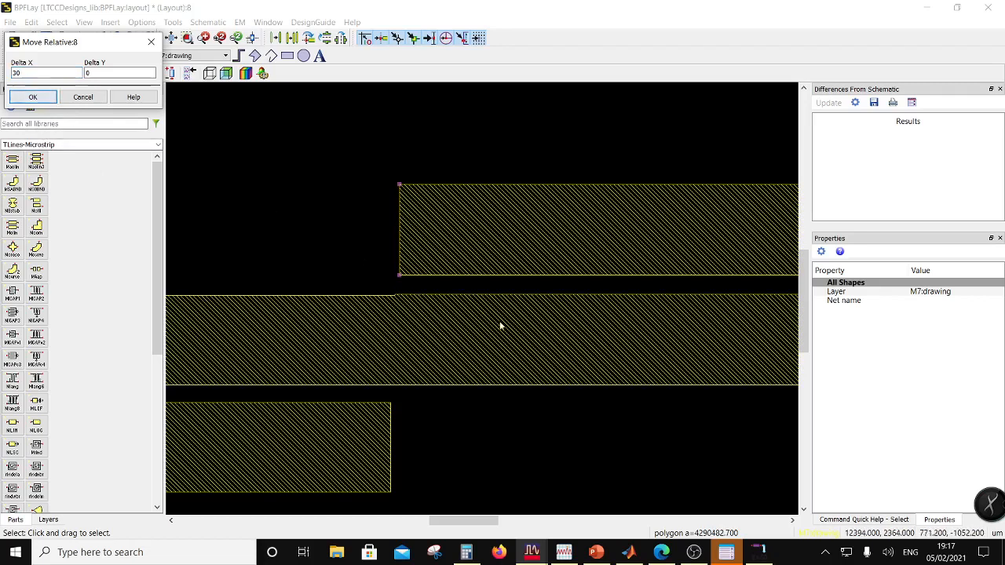
Step: Shift the right end vertices of the coupled line below by Delta X -30 µm and Delta Y 0, then close the Move Relative dialog
{"action": "scroll", "coordinate": [500, 325], "scroll_direction": "down", "scroll_amount": 2}
{"action": "left_click_drag", "start_coordinate": [499, 308], "coordinate": [478, 247]}
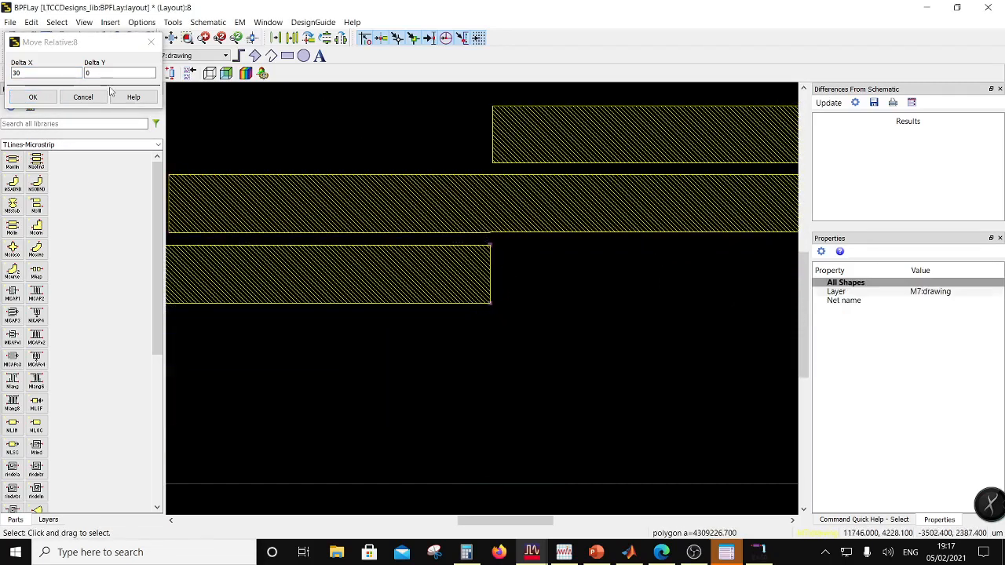
{"action": "left_click", "coordinate": [15, 73]}
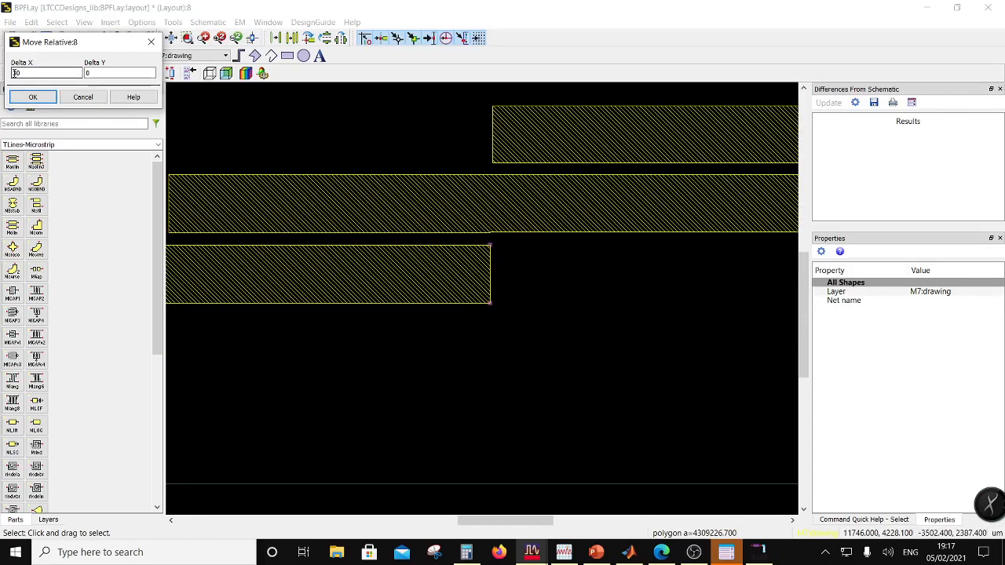
{"action": "key", "text": "Home"}
{"action": "type", "text": "-"}
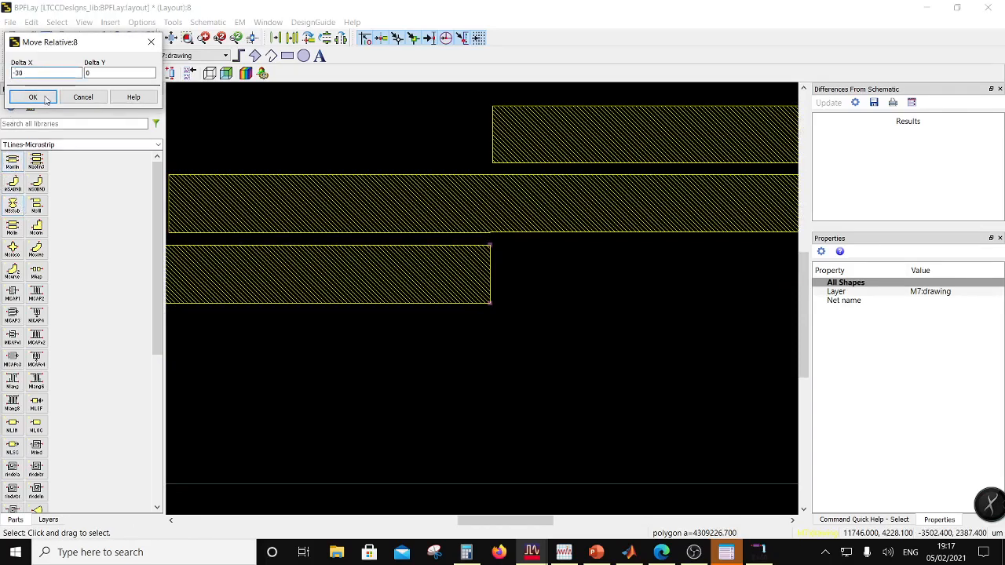
{"action": "left_click", "coordinate": [33, 97]}
{"action": "scroll", "coordinate": [482, 299], "scroll_direction": "down", "scroll_amount": 4}
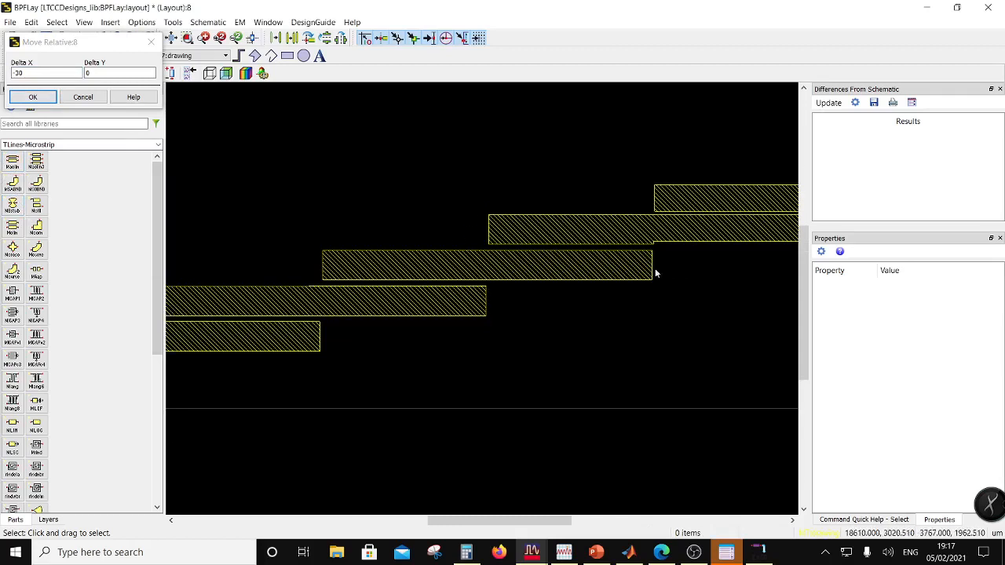
{"action": "scroll", "coordinate": [511, 291], "scroll_direction": "down", "scroll_amount": 4}
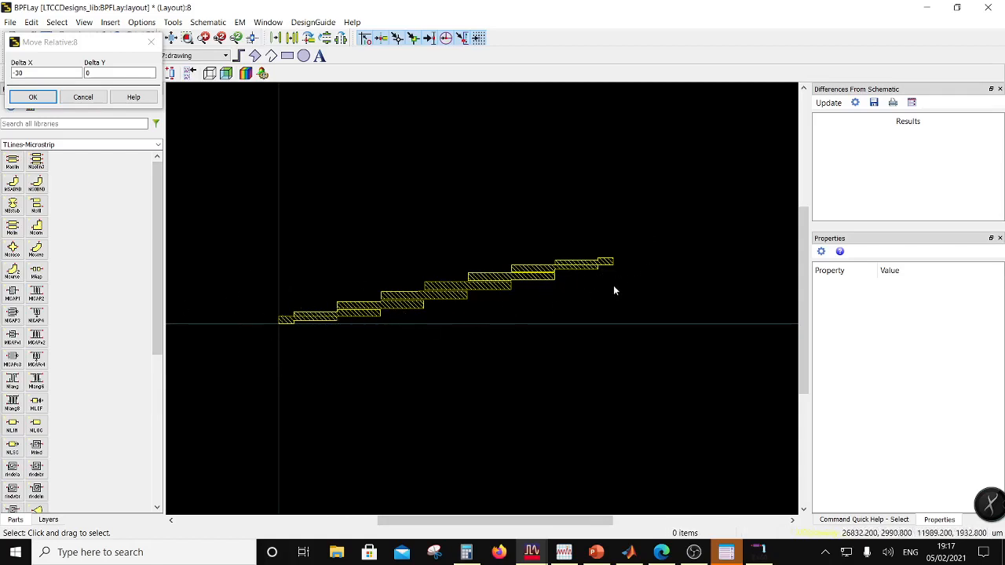
{"action": "left_click", "coordinate": [151, 42]}
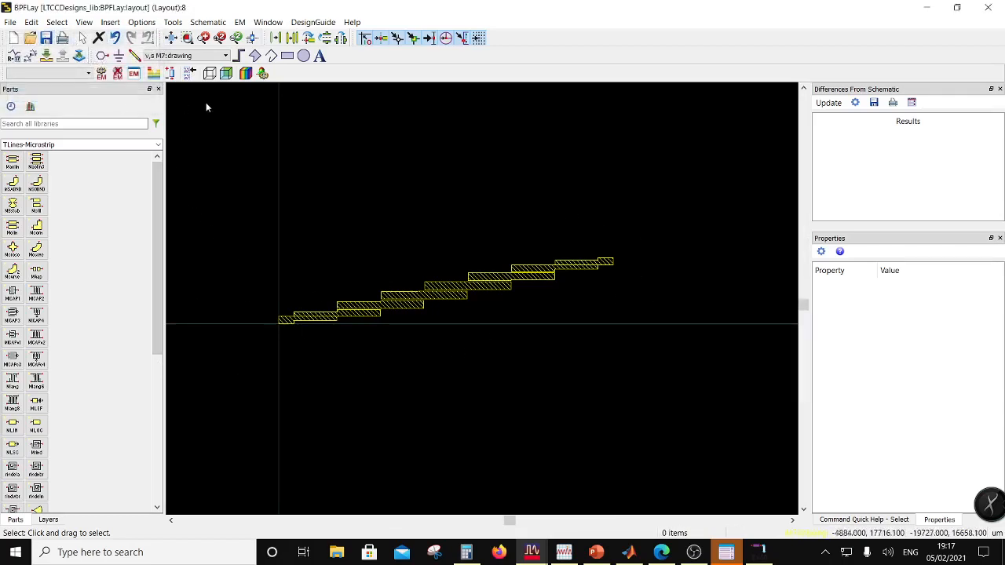
Step: Draw an M3:drawing rectangle from the input line's left edge, about 26819 µm wide and 3501 µm high, ending flush with the output line
{"action": "left_click", "coordinate": [206, 56]}
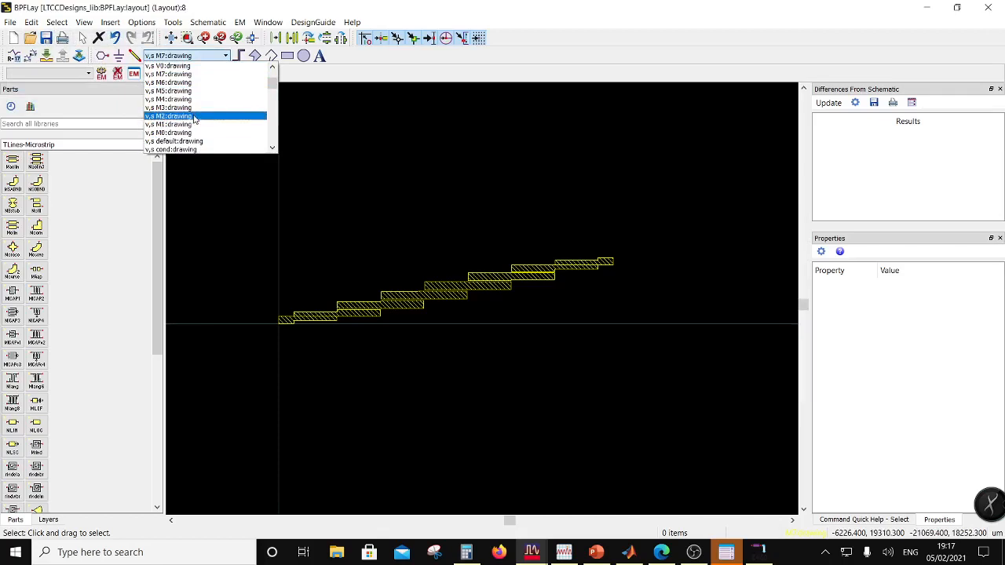
{"action": "left_click", "coordinate": [194, 110]}
{"action": "left_click", "coordinate": [287, 55]}
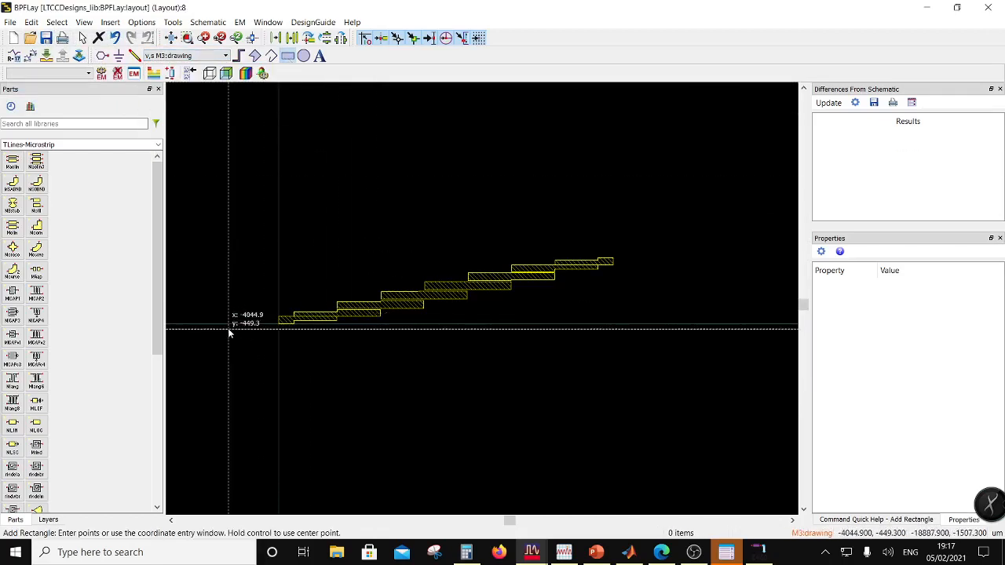
{"action": "left_click", "coordinate": [278, 320]}
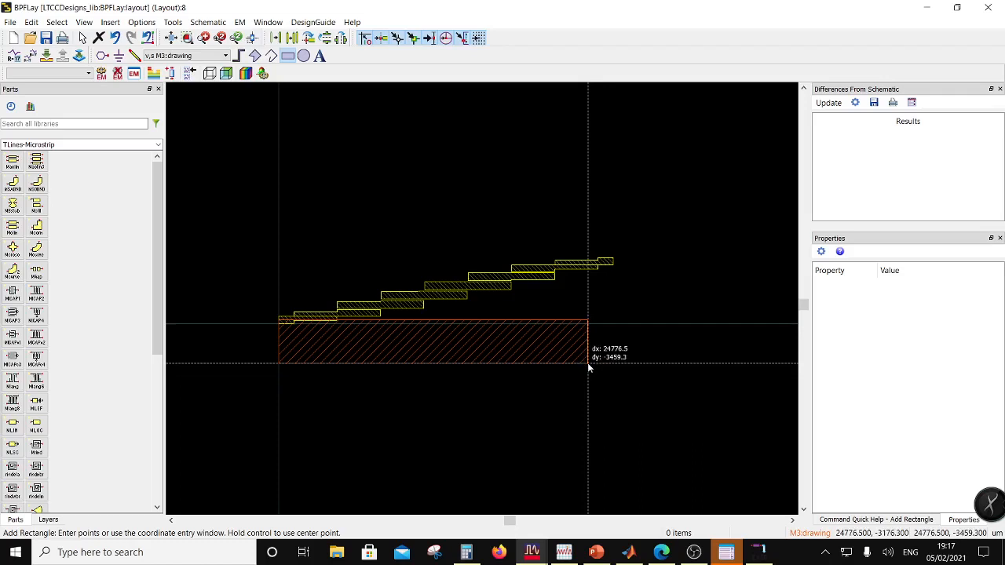
{"action": "left_click", "coordinate": [589, 367]}
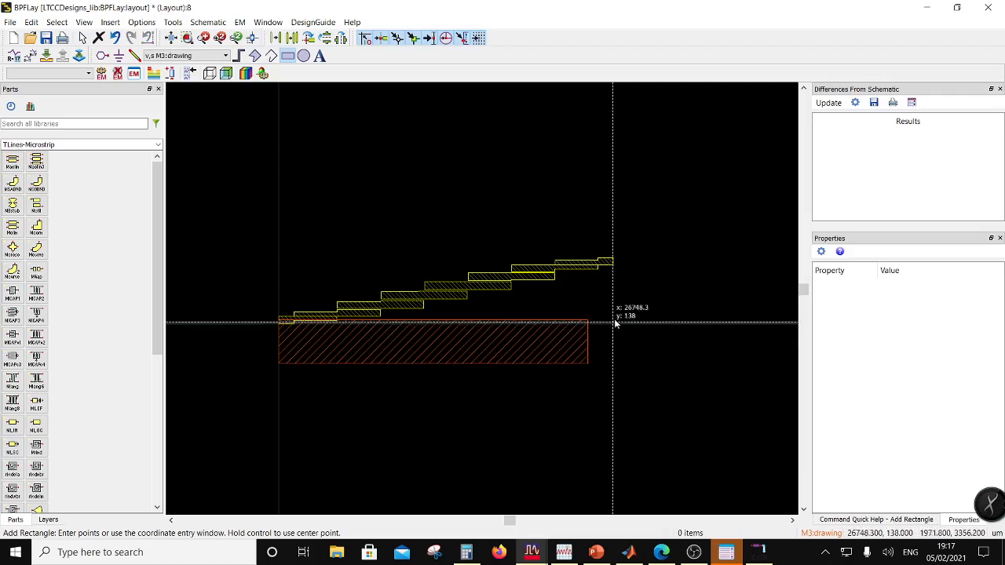
{"action": "key", "text": "Escape"}
{"action": "left_click", "coordinate": [588, 343]}
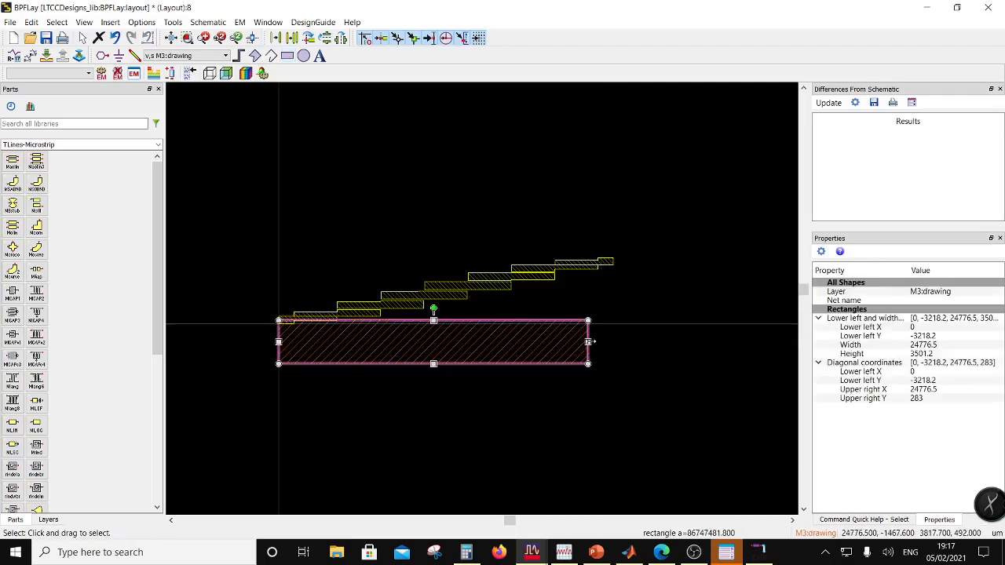
{"action": "left_click_drag", "start_coordinate": [588, 342], "coordinate": [614, 261]}
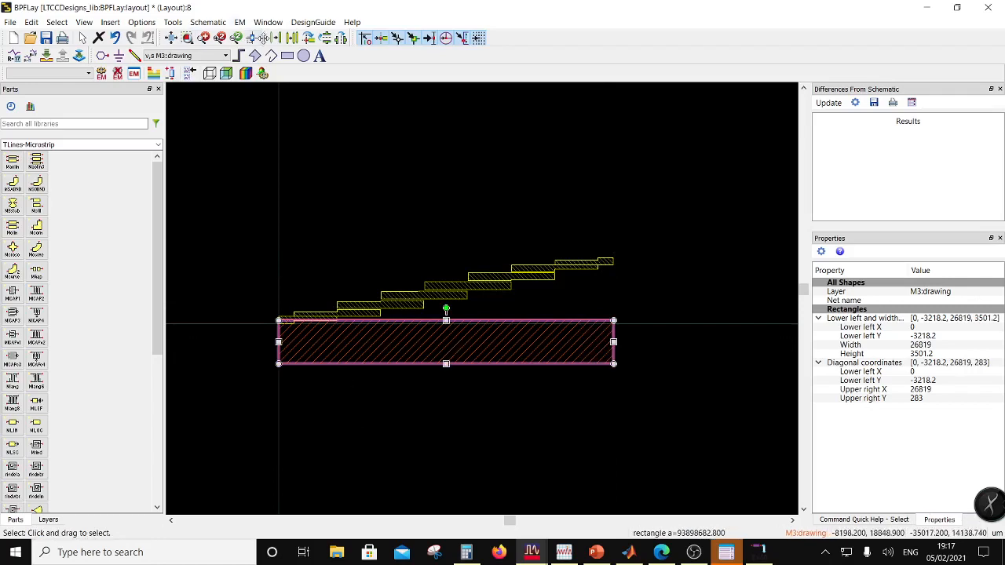
Step: Copy the M3 rectangle up by 8211.36 µm onto the output line's end and stretch the copy's lower edge to the original's lower edge
{"action": "left_click", "coordinate": [297, 38]}
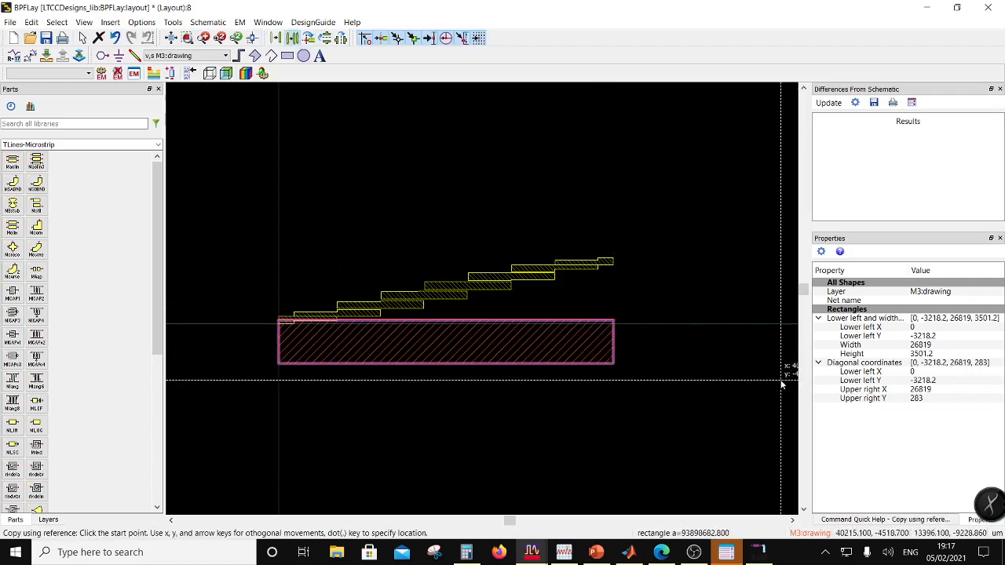
{"action": "left_click", "coordinate": [614, 364]}
{"action": "scroll", "coordinate": [627, 267], "scroll_direction": "up", "scroll_amount": 1}
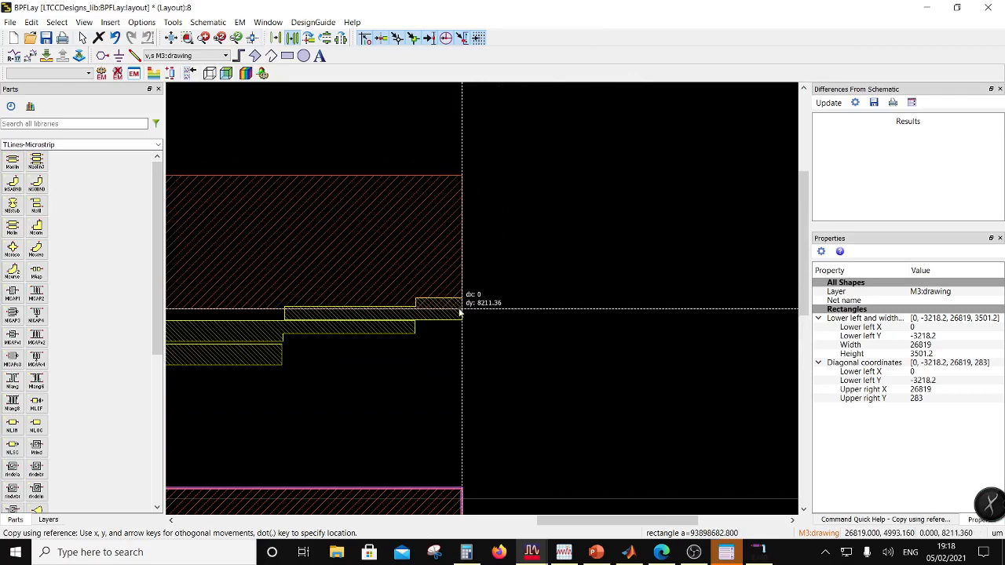
{"action": "left_click", "coordinate": [463, 308]}
{"action": "scroll", "coordinate": [448, 308], "scroll_direction": "down", "scroll_amount": 3}
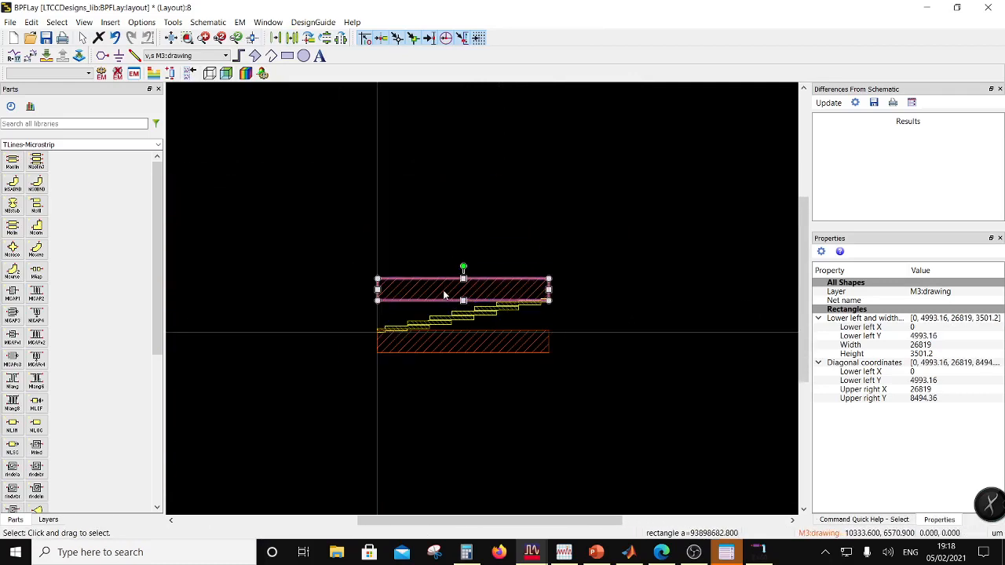
{"action": "left_click_drag", "start_coordinate": [463, 301], "coordinate": [463, 352]}
{"action": "left_click", "coordinate": [510, 413]}
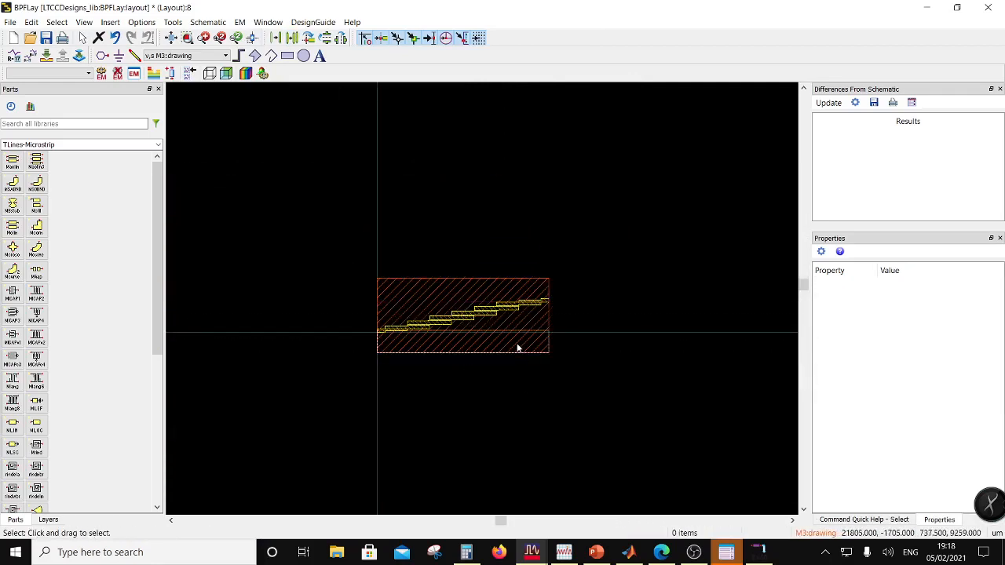
Step: Delete the redundant original M3 rectangle beneath the filter and save the layout
{"action": "left_click", "coordinate": [518, 348]}
{"action": "left_click", "coordinate": [618, 404]}
{"action": "scroll", "coordinate": [458, 323], "scroll_direction": "up", "scroll_amount": 3}
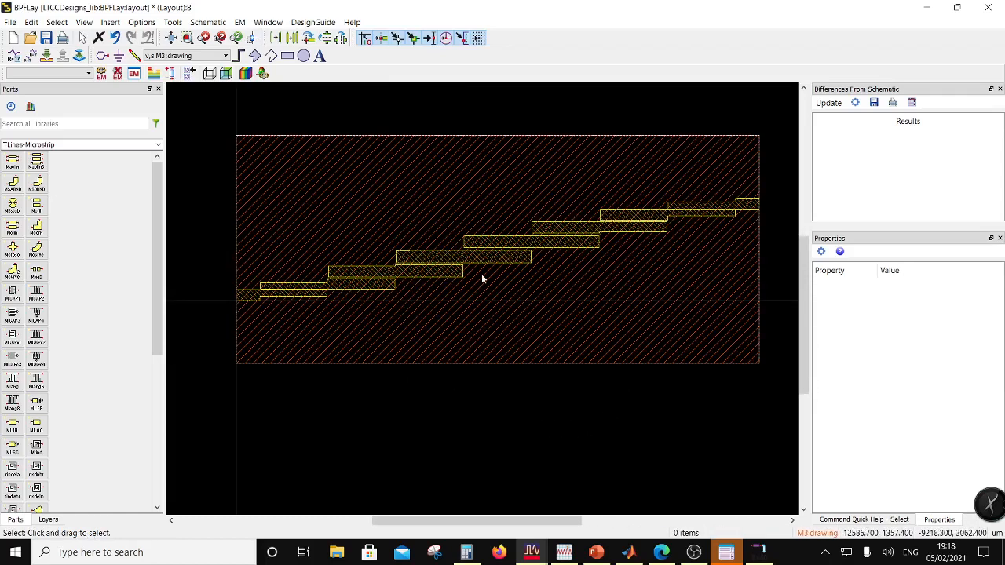
{"action": "left_click", "coordinate": [46, 39]}
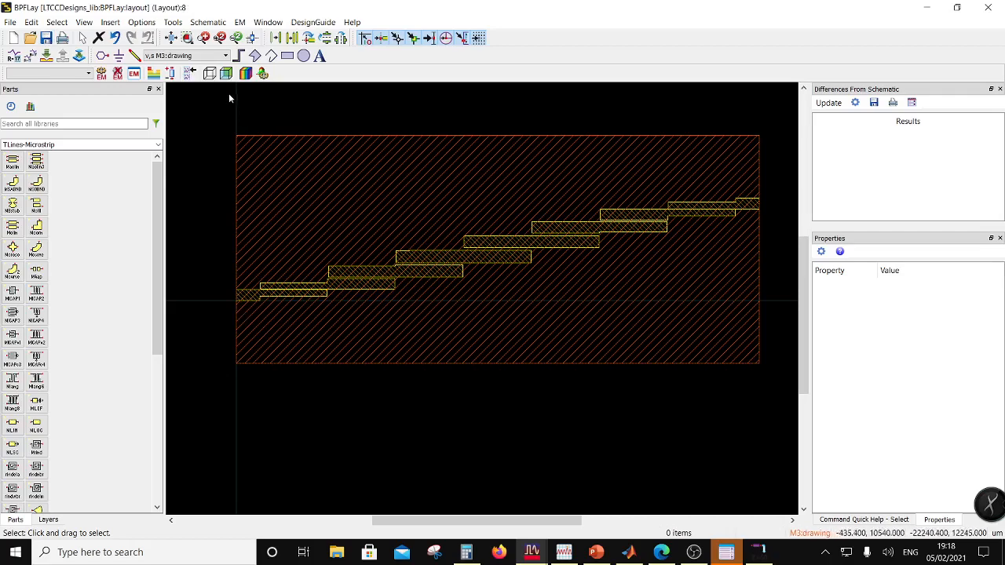
Step: Place pin P1 at the midpoint of the input line's left edge, at x 0, y 283
{"action": "left_click", "coordinate": [103, 56]}
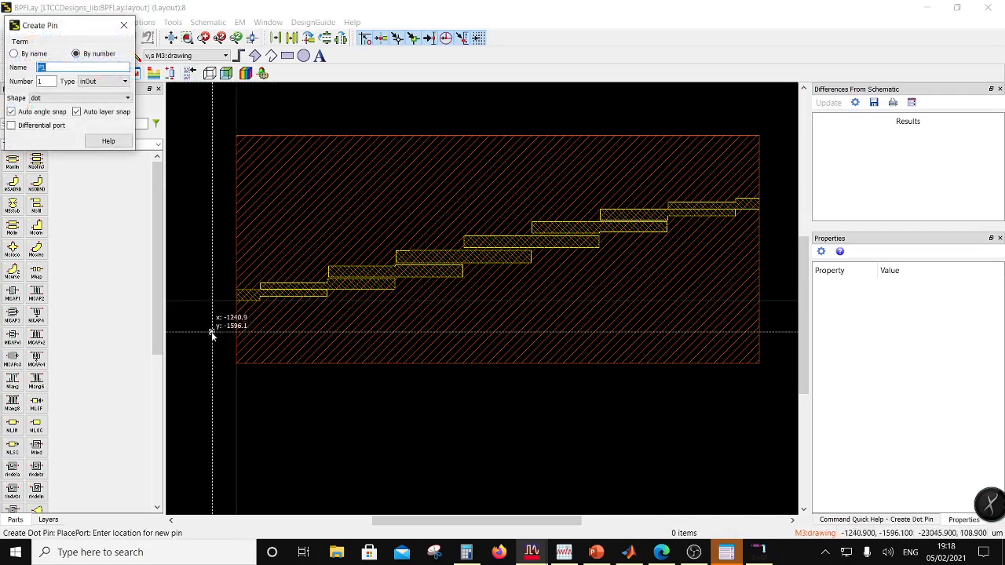
{"action": "left_click", "coordinate": [236, 295]}
{"action": "scroll", "coordinate": [473, 298], "scroll_direction": "up", "scroll_amount": 5}
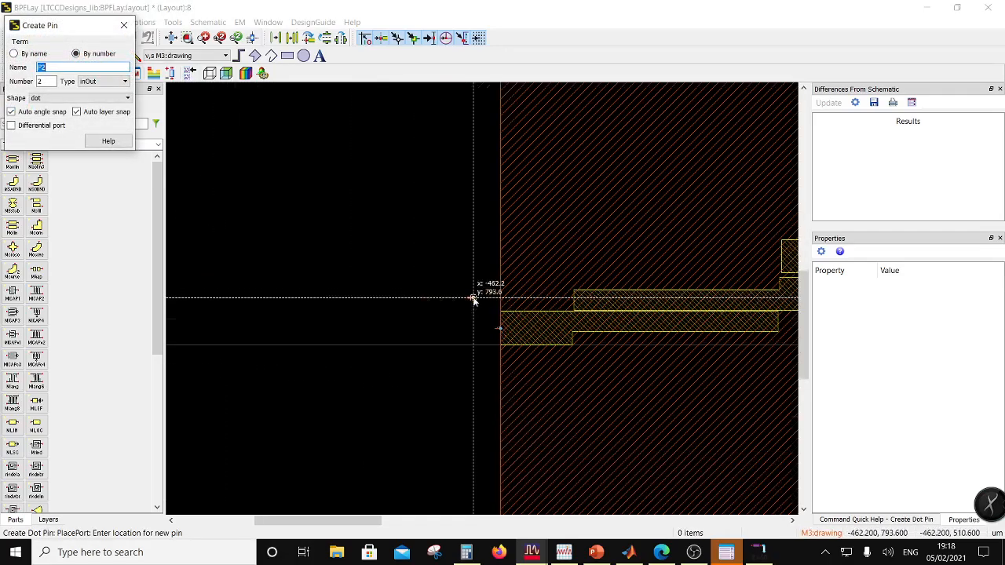
{"action": "scroll", "coordinate": [462, 314], "scroll_direction": "up", "scroll_amount": 3}
{"action": "scroll", "coordinate": [478, 299], "scroll_direction": "down", "scroll_amount": 3}
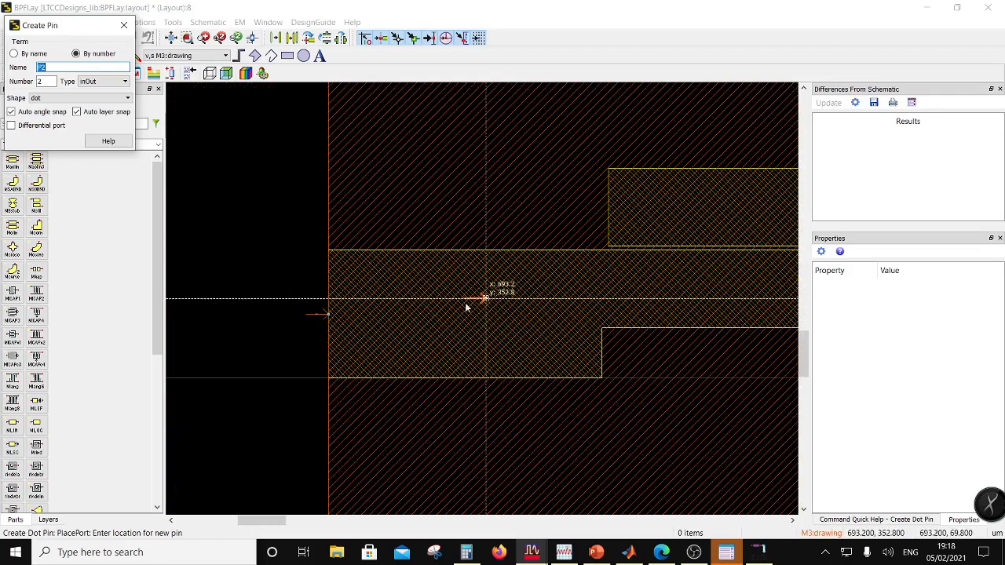
{"action": "scroll", "coordinate": [478, 298], "scroll_direction": "up", "scroll_amount": 1}
{"action": "scroll", "coordinate": [479, 302], "scroll_direction": "up", "scroll_amount": 2}
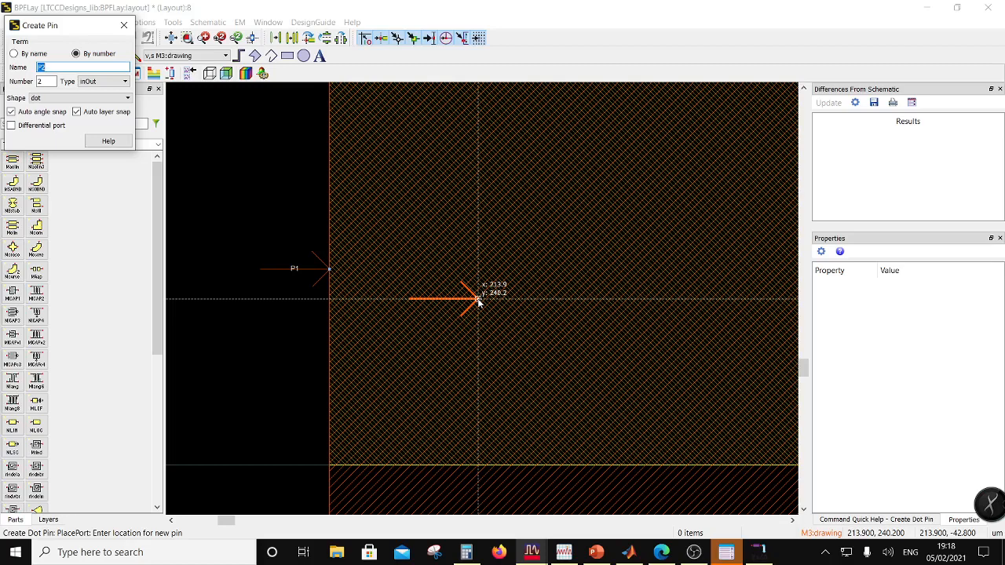
Step: Place pin P2 at the midpoint of the output line's right edge, at x 26819, y 4993.16
{"action": "scroll", "coordinate": [478, 301], "scroll_direction": "down", "scroll_amount": 6}
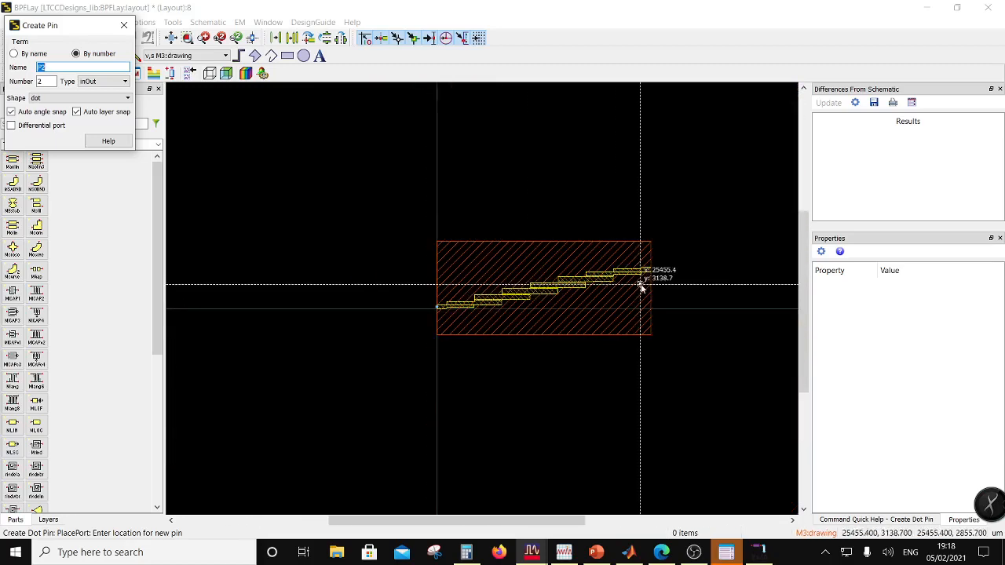
{"action": "scroll", "coordinate": [641, 288], "scroll_direction": "up", "scroll_amount": 5}
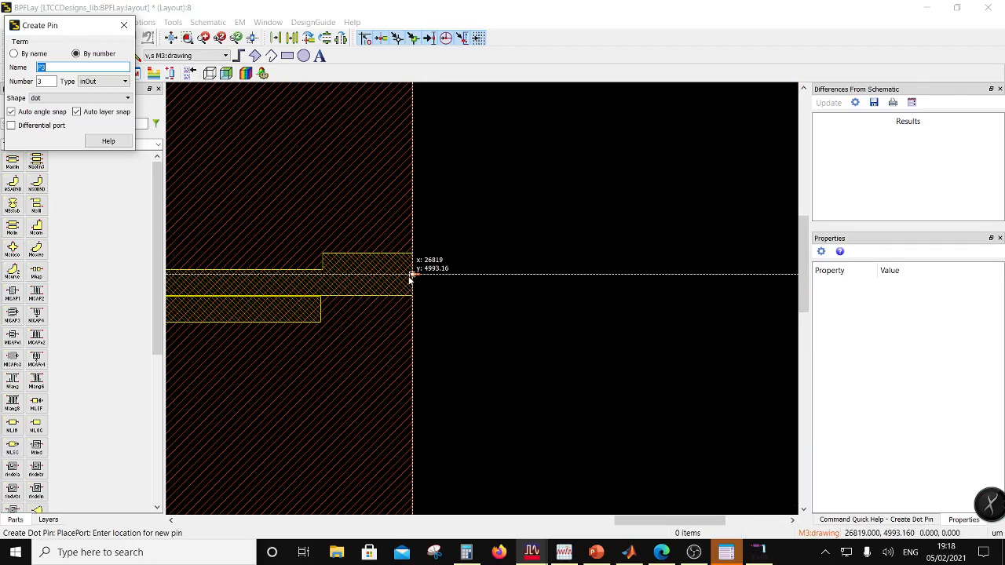
Step: Place pin P3 at the input line's left edge midpoint (x 0, y 283) and P4 at the output line's right edge midpoint (x 26819, y 4993.16)
{"action": "scroll", "coordinate": [479, 309], "scroll_direction": "down", "scroll_amount": 3}
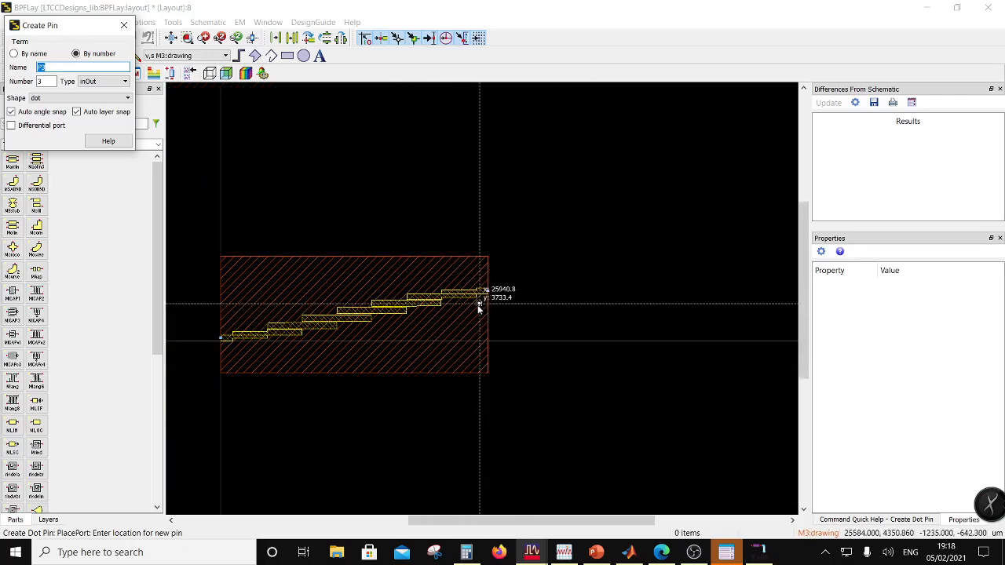
{"action": "scroll", "coordinate": [236, 339], "scroll_direction": "up", "scroll_amount": 5}
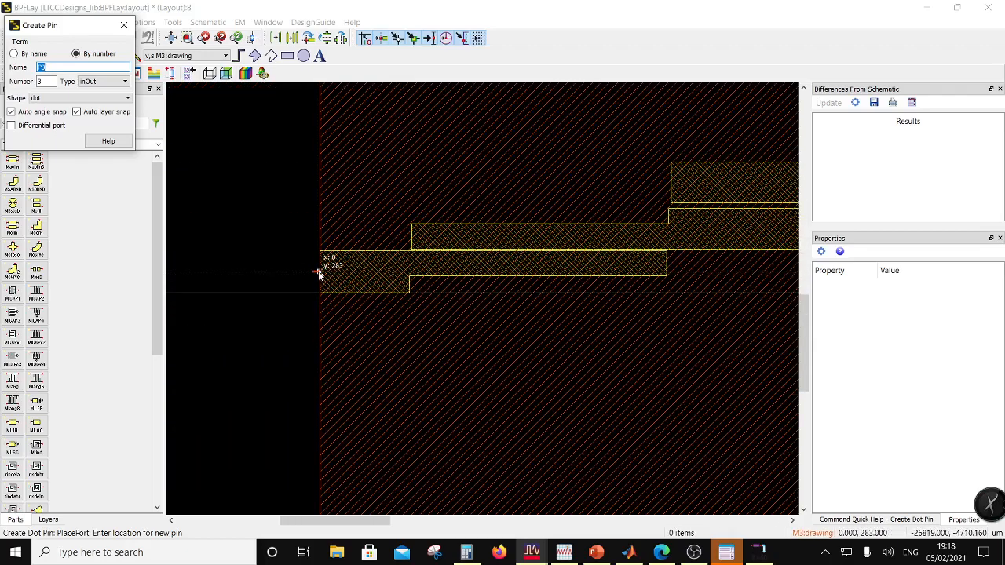
{"action": "left_click", "coordinate": [320, 274]}
{"action": "scroll", "coordinate": [539, 207], "scroll_direction": "down", "scroll_amount": 5}
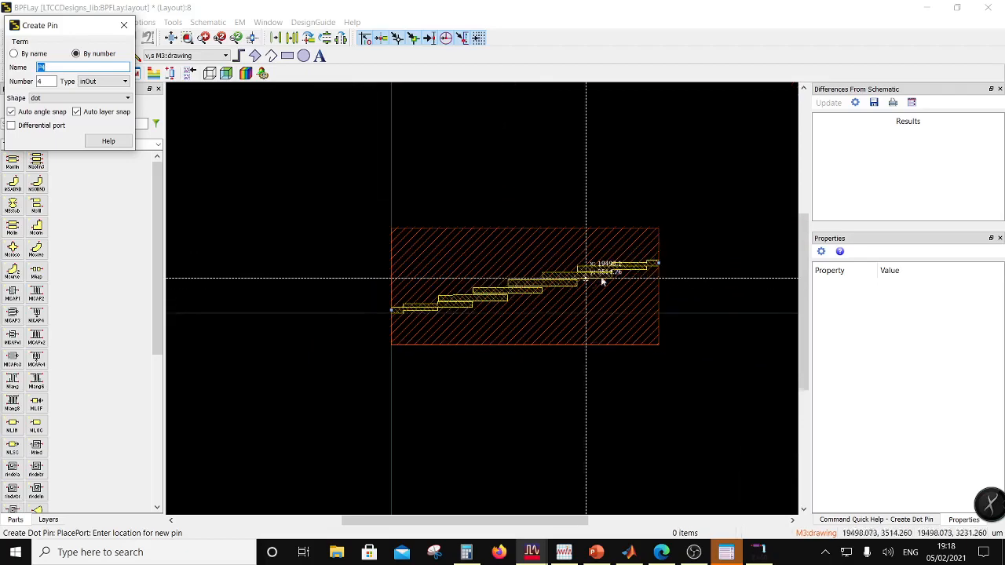
{"action": "scroll", "coordinate": [498, 283], "scroll_direction": "up", "scroll_amount": 5}
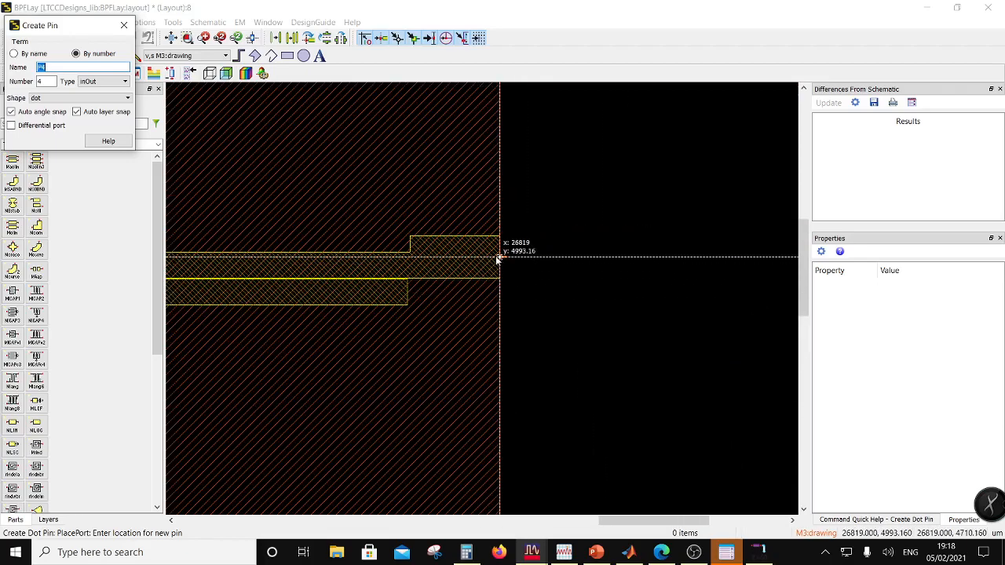
{"action": "left_click", "coordinate": [498, 260]}
{"action": "key", "text": "Escape"}
Step: Set pin P1's layer to M7:drawing and check the properties of pin P3 placed on the same point
{"action": "scroll", "coordinate": [211, 377], "scroll_direction": "down", "scroll_amount": 2}
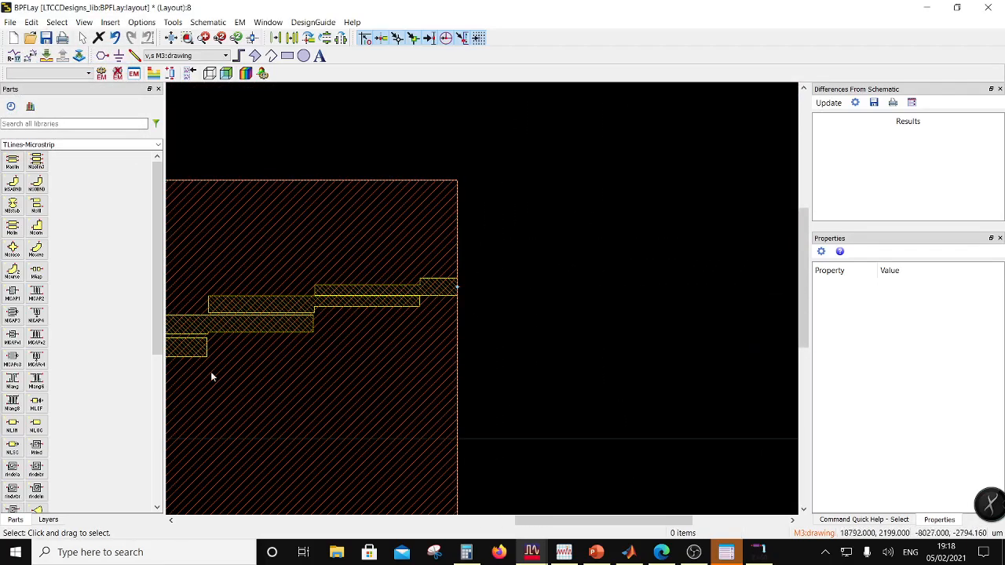
{"action": "scroll", "coordinate": [472, 298], "scroll_direction": "down", "scroll_amount": 3}
{"action": "scroll", "coordinate": [472, 299], "scroll_direction": "up", "scroll_amount": 5}
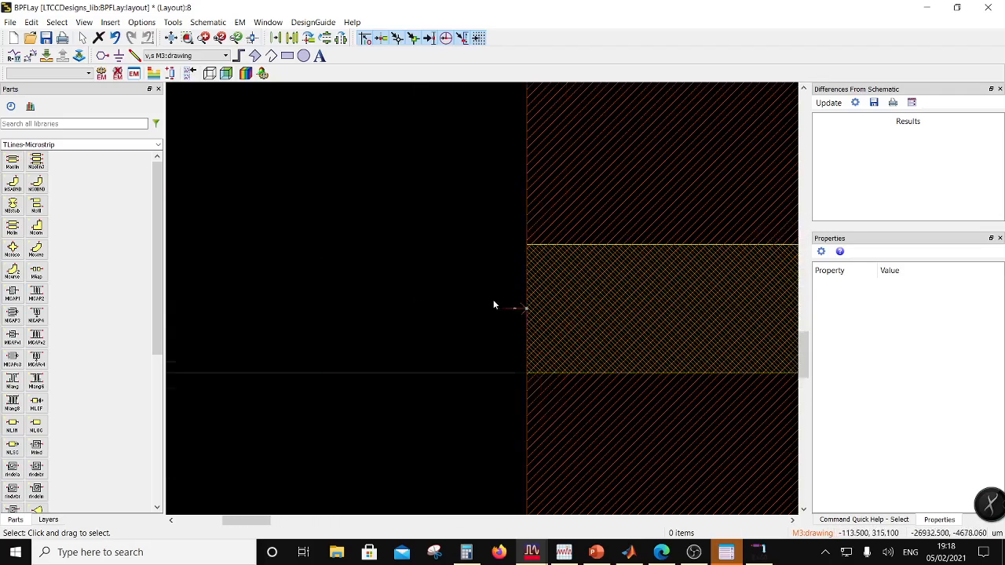
{"action": "scroll", "coordinate": [493, 304], "scroll_direction": "up", "scroll_amount": 1}
{"action": "left_click", "coordinate": [505, 308]}
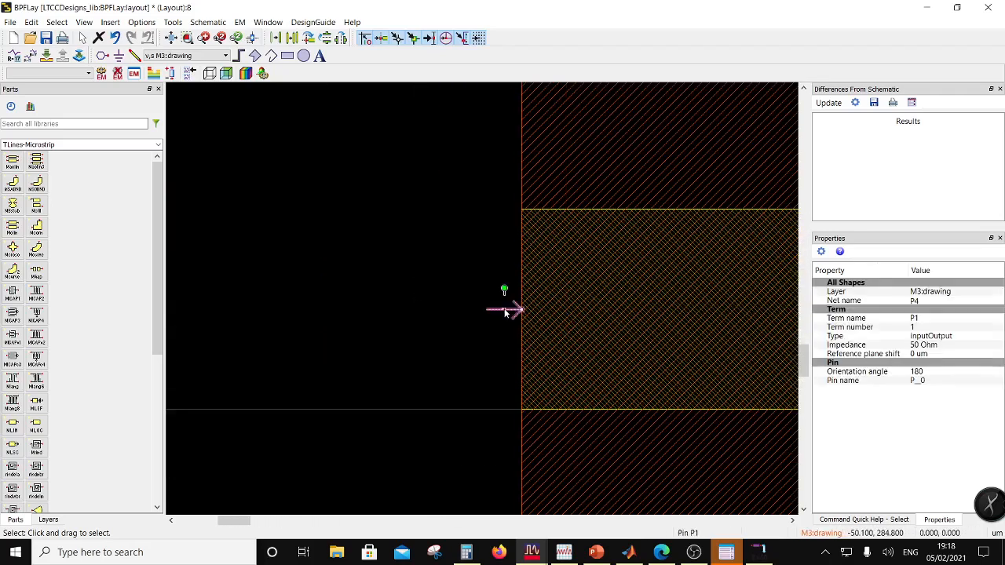
{"action": "left_click", "coordinate": [947, 295]}
{"action": "left_click", "coordinate": [945, 292]}
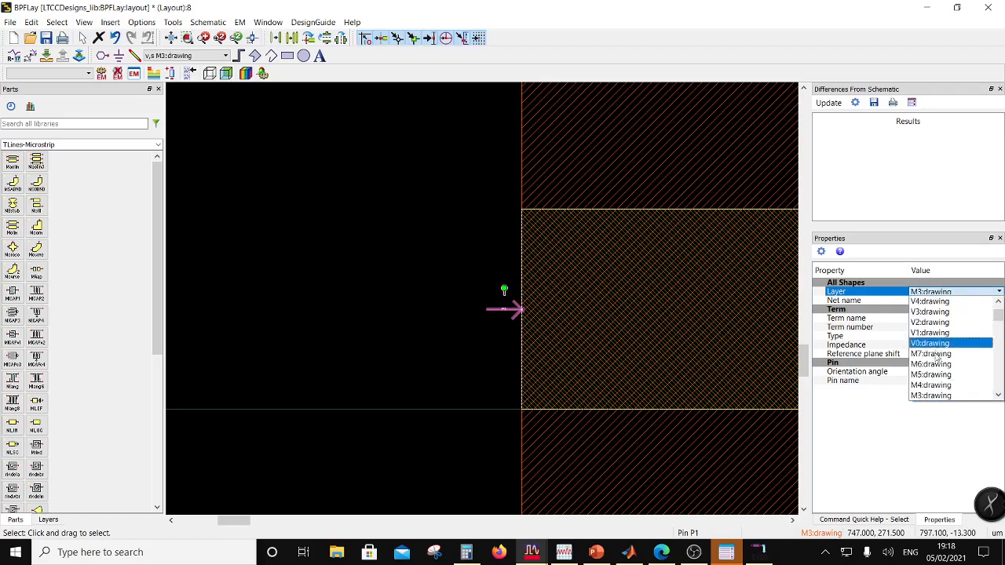
{"action": "left_click", "coordinate": [936, 356]}
{"action": "left_click", "coordinate": [424, 330]}
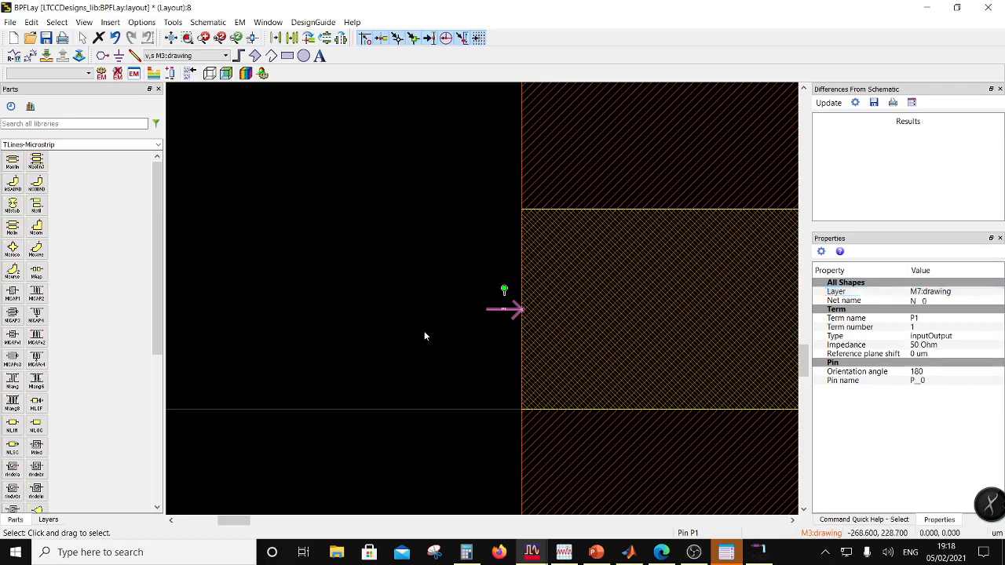
{"action": "left_click", "coordinate": [510, 312]}
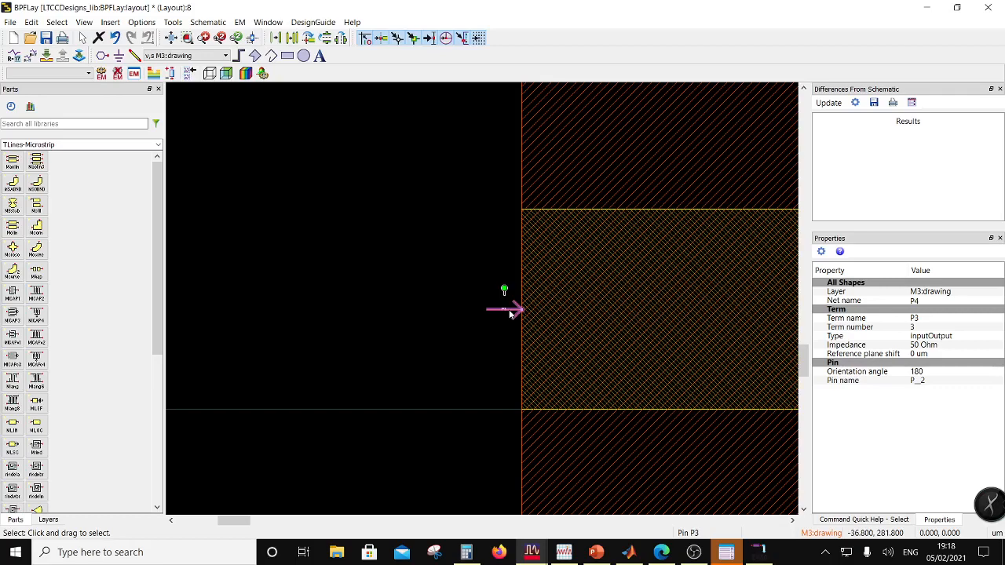
{"action": "left_click", "coordinate": [456, 348]}
Step: Set pin P2's layer to M7:drawing and check the properties of pin P4 placed on the same point
{"action": "scroll", "coordinate": [460, 307], "scroll_direction": "down", "scroll_amount": 3}
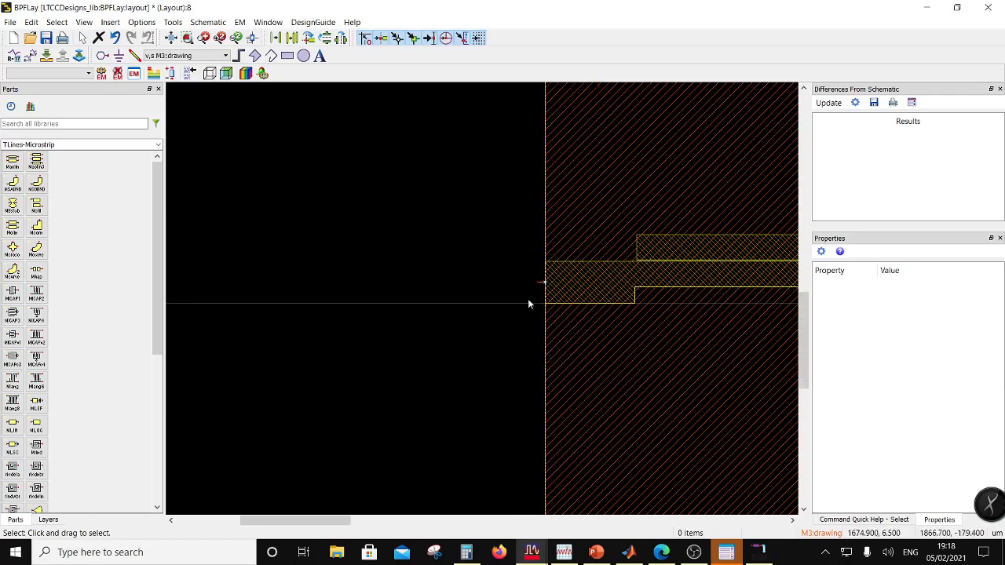
{"action": "scroll", "coordinate": [538, 302], "scroll_direction": "down", "scroll_amount": 3}
{"action": "scroll", "coordinate": [482, 299], "scroll_direction": "up", "scroll_amount": 5}
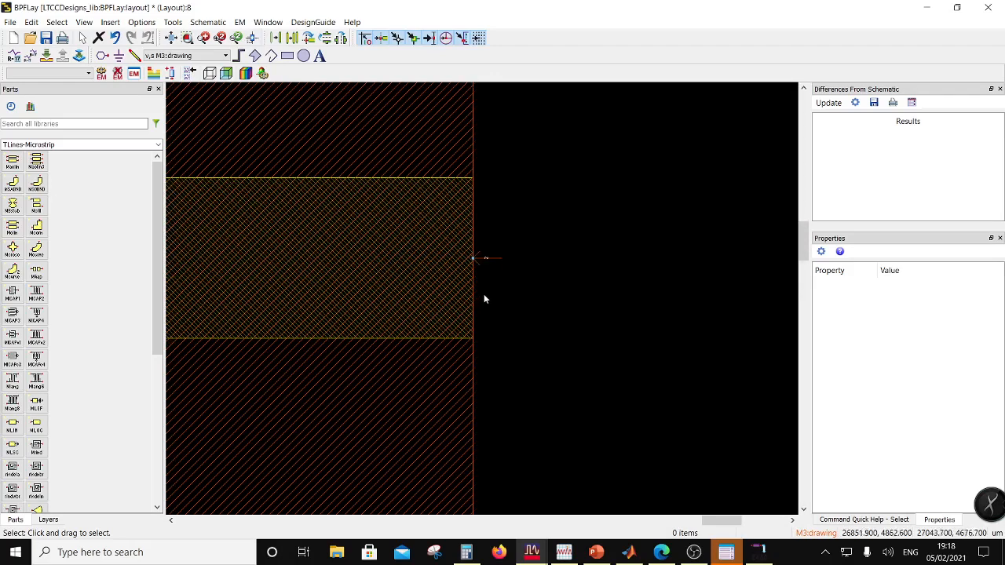
{"action": "scroll", "coordinate": [483, 291], "scroll_direction": "up", "scroll_amount": 3}
{"action": "left_click", "coordinate": [481, 264]}
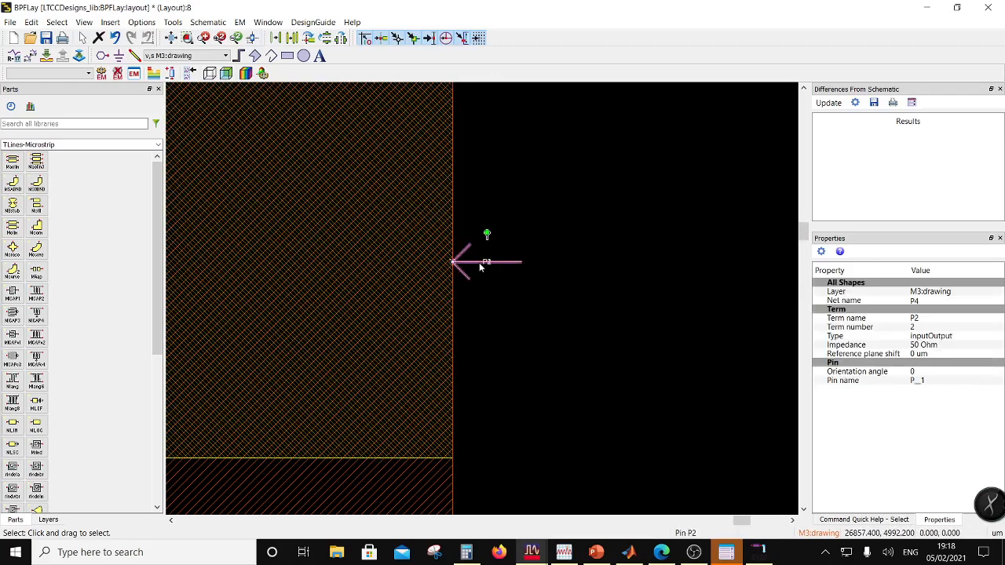
{"action": "left_click", "coordinate": [938, 292]}
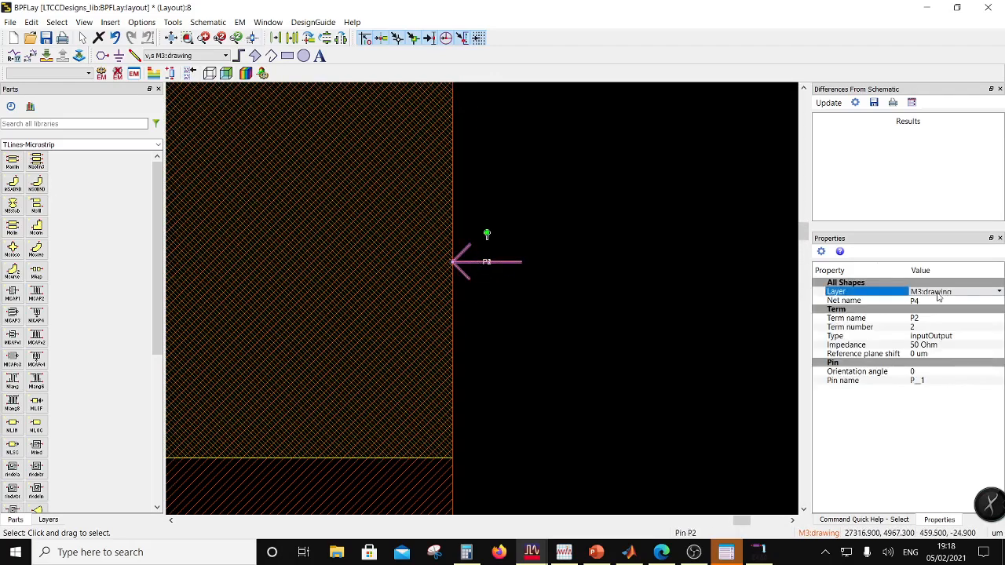
{"action": "left_click", "coordinate": [932, 294]}
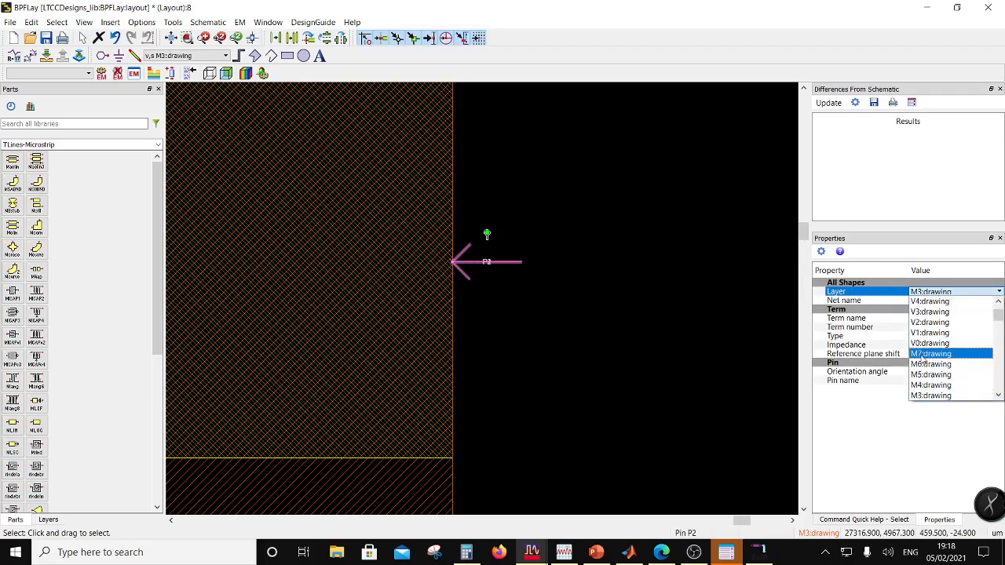
{"action": "left_click", "coordinate": [931, 354]}
{"action": "left_click", "coordinate": [493, 298]}
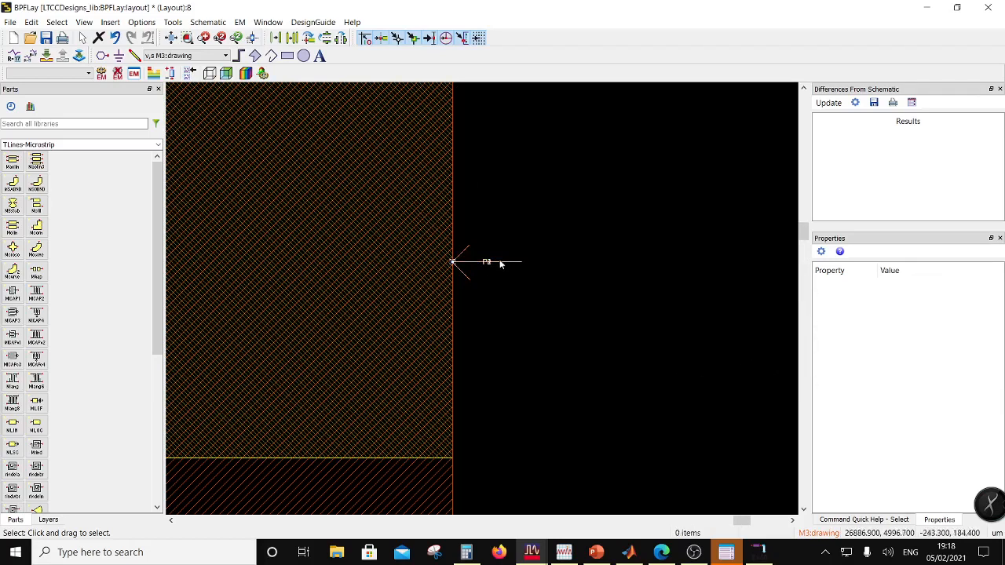
{"action": "left_click", "coordinate": [500, 262]}
{"action": "left_click", "coordinate": [500, 264]}
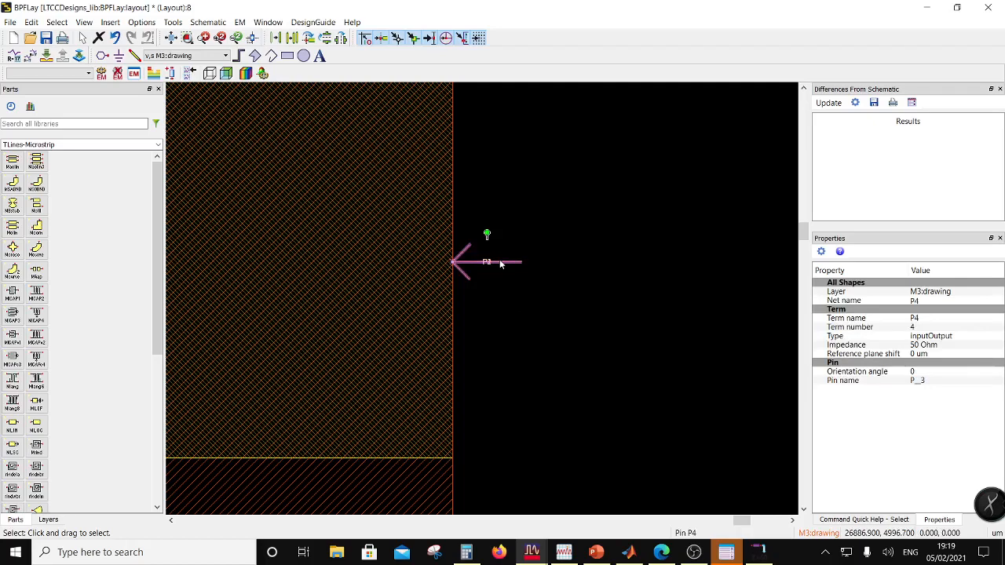
{"action": "left_click", "coordinate": [601, 382]}
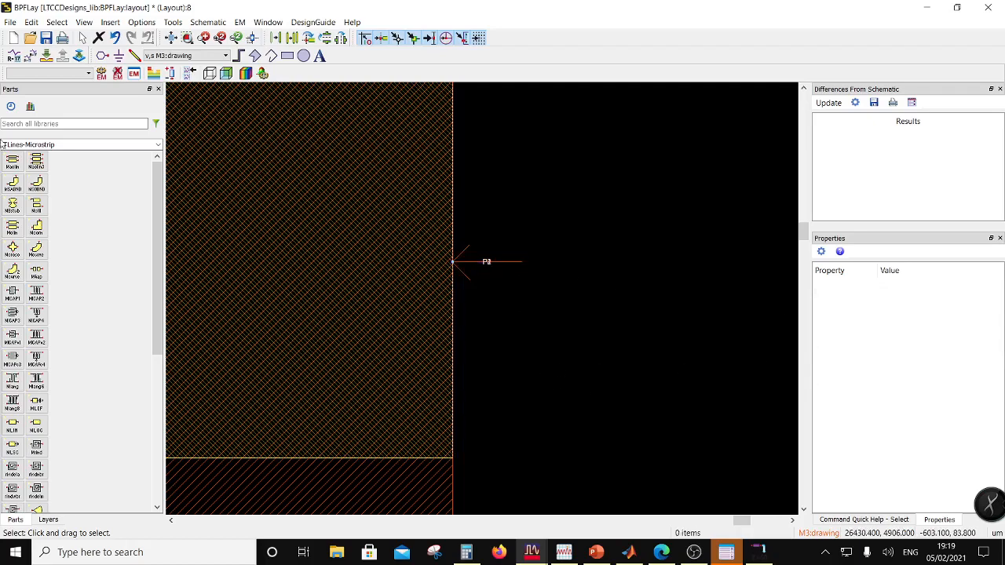
Step: Save the layout and create a new EM setup view named emSetup without a template
{"action": "left_click", "coordinate": [46, 38]}
{"action": "scroll", "coordinate": [358, 242], "scroll_direction": "down", "scroll_amount": 4}
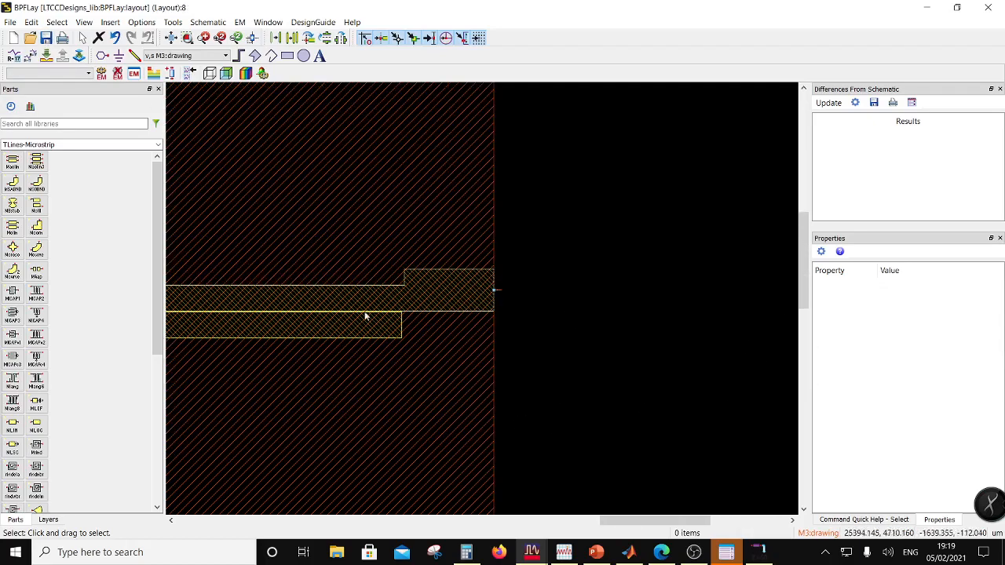
{"action": "scroll", "coordinate": [442, 293], "scroll_direction": "down", "scroll_amount": 2}
{"action": "scroll", "coordinate": [404, 350], "scroll_direction": "up", "scroll_amount": 1}
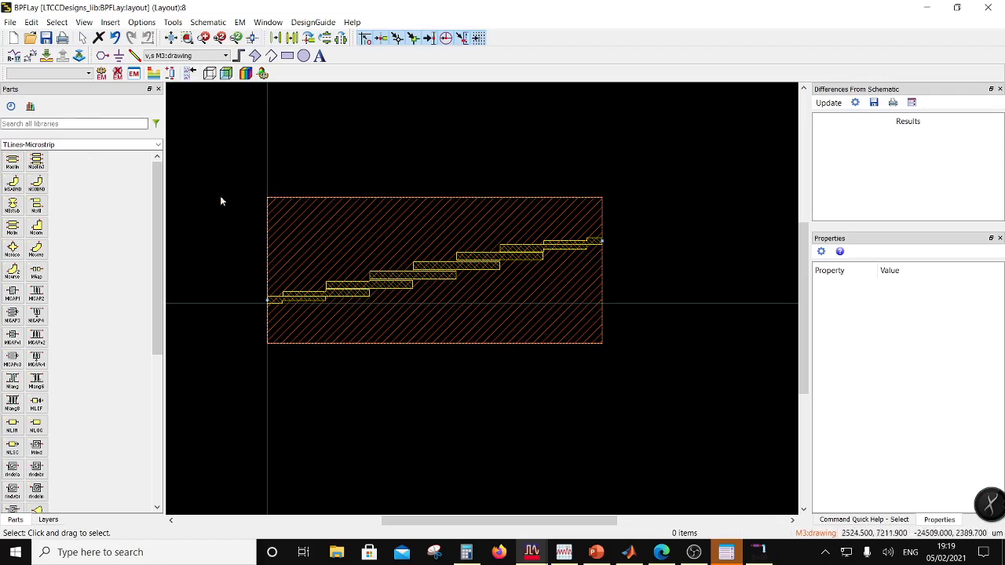
{"action": "left_click", "coordinate": [133, 74]}
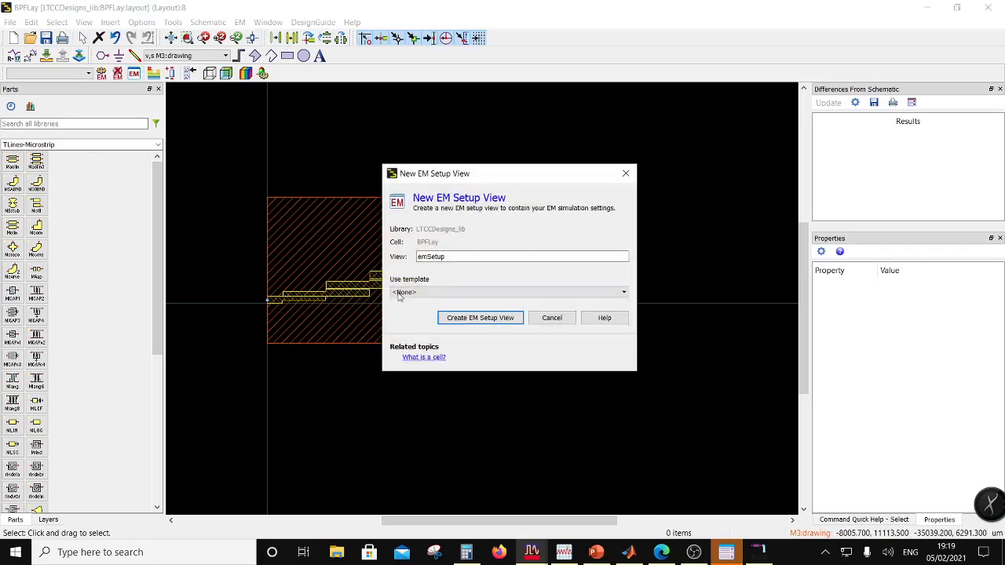
{"action": "left_click", "coordinate": [465, 317]}
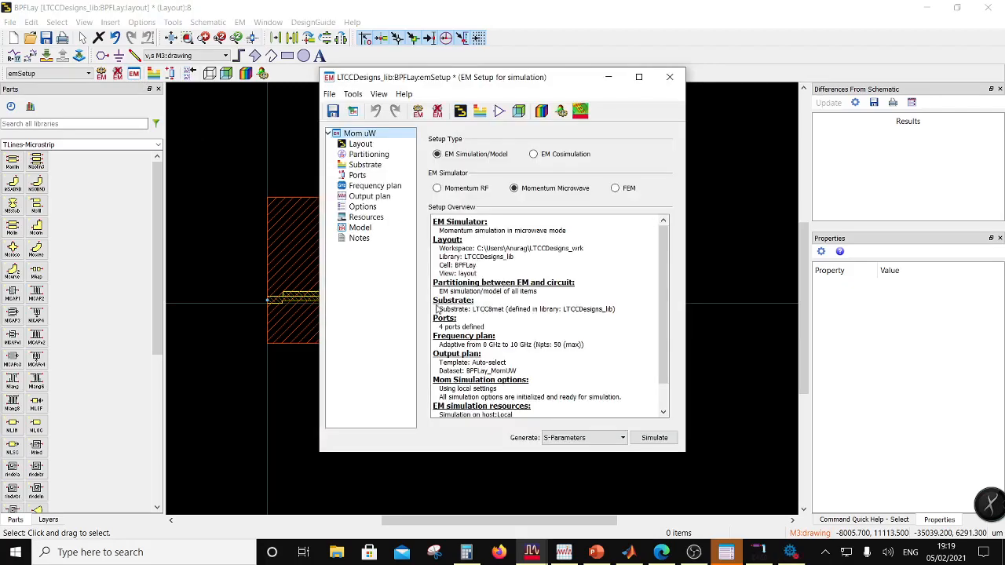
Step: Assign P3 as the ground pin of port 1 and P4 as that of port 2 in the layout's Port Editor, and save the layout
{"action": "left_click", "coordinate": [359, 178]}
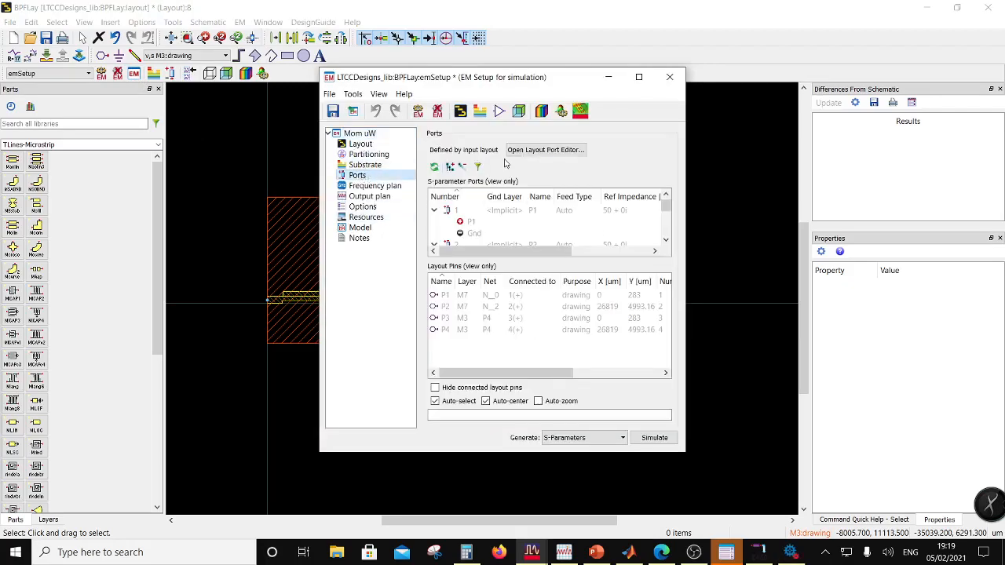
{"action": "left_click", "coordinate": [534, 153]}
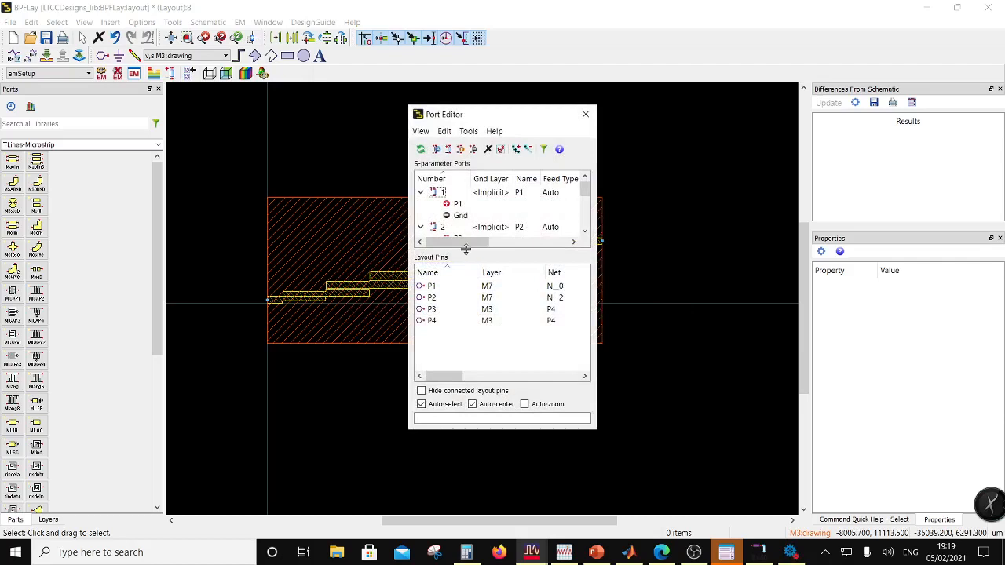
{"action": "left_click_drag", "start_coordinate": [466, 249], "coordinate": [466, 322]}
{"action": "left_click_drag", "start_coordinate": [456, 273], "coordinate": [447, 216]}
{"action": "left_click_drag", "start_coordinate": [460, 250], "coordinate": [448, 272]}
{"action": "left_click", "coordinate": [585, 114]}
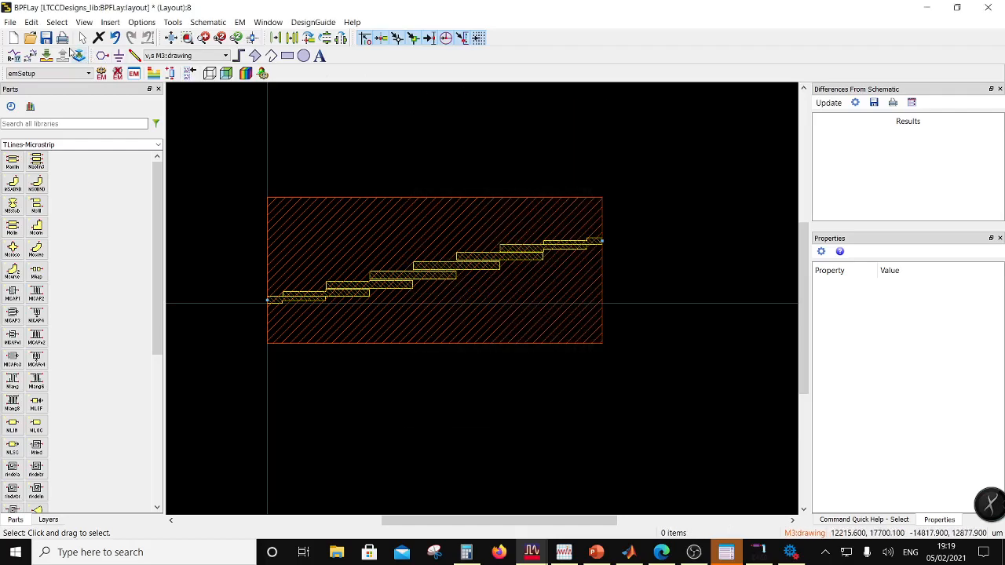
{"action": "left_click", "coordinate": [45, 38]}
Step: Return to the EM setup and review the ports' positive and negative pin assignments
{"action": "left_click", "coordinate": [134, 73]}
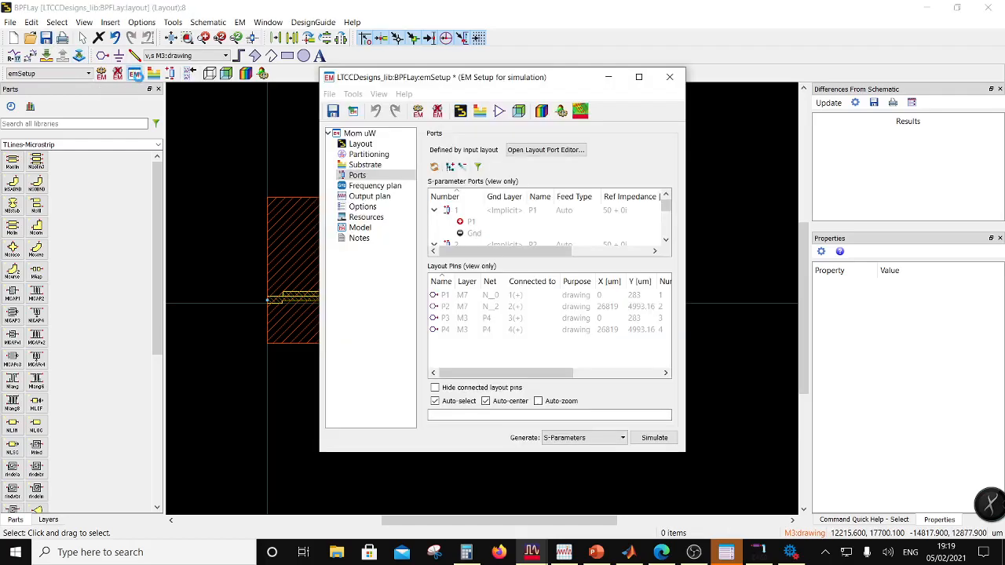
{"action": "left_click", "coordinate": [573, 334]}
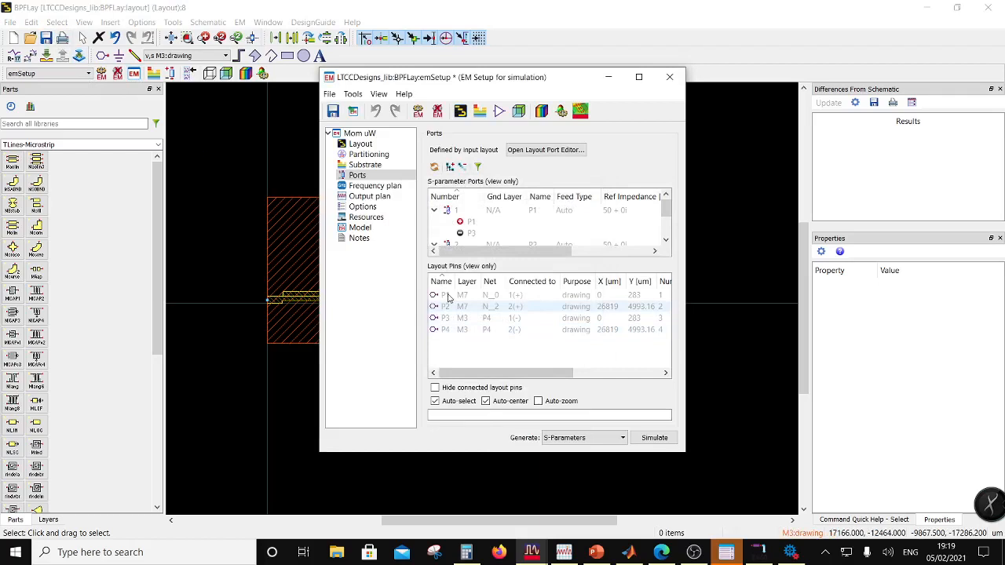
{"action": "left_click", "coordinate": [374, 166]}
{"action": "left_click", "coordinate": [368, 176]}
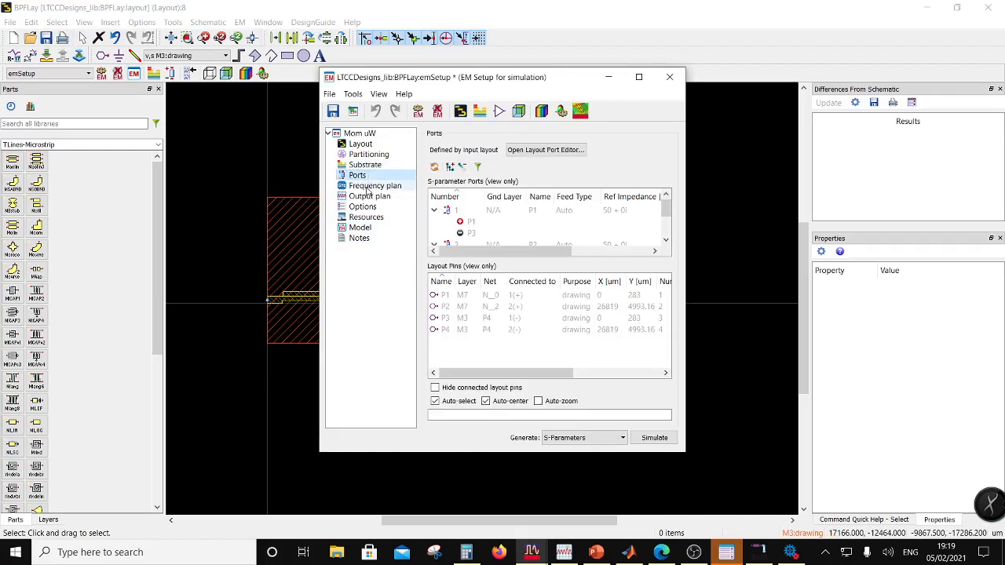
Step: Set the adaptive frequency plan to start at 4 GHz and stop at 16 GHz
{"action": "left_click", "coordinate": [374, 186]}
{"action": "double_click", "coordinate": [483, 192]}
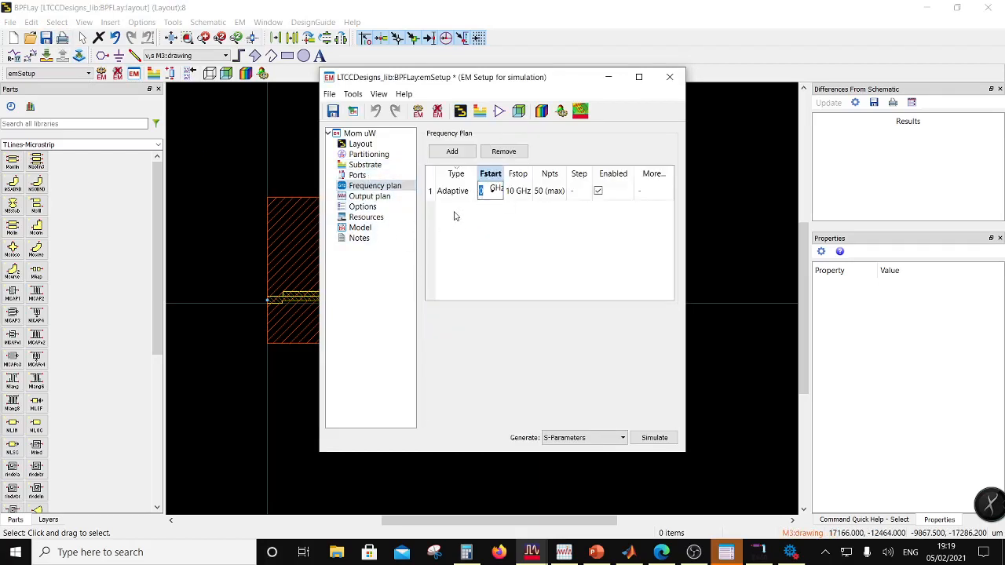
{"action": "type", "text": "4 GHz"}
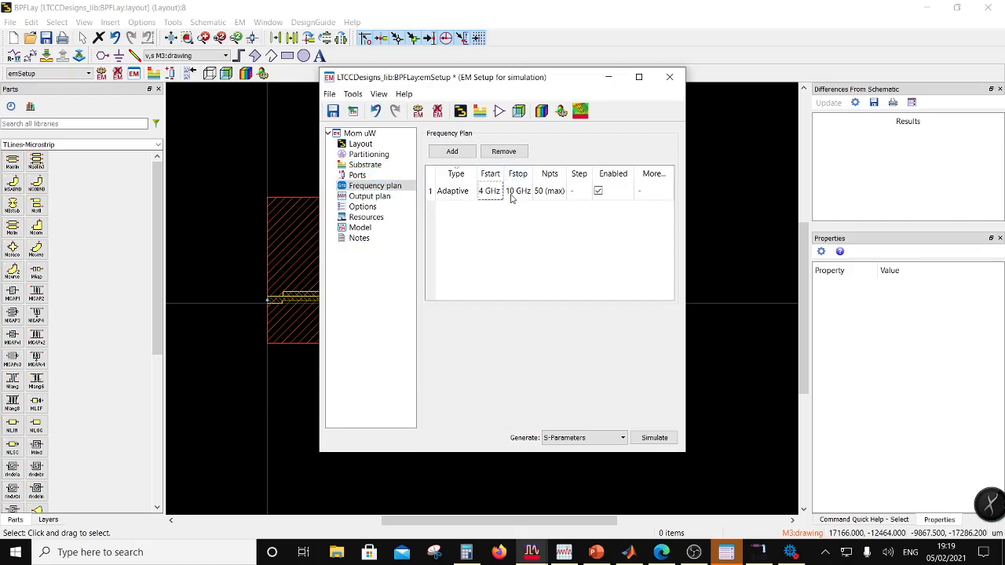
{"action": "double_click", "coordinate": [512, 193]}
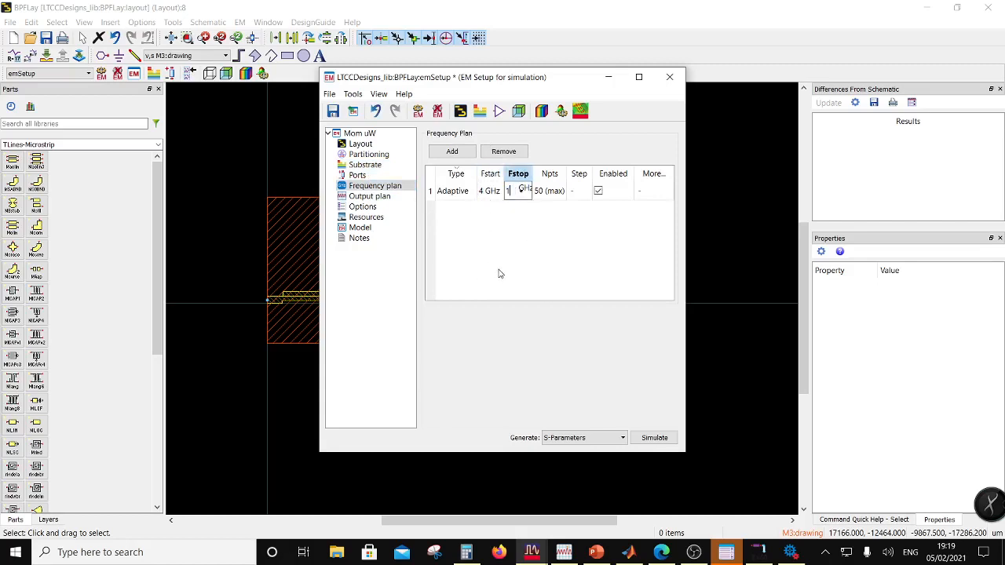
{"action": "type", "text": "16"}
{"action": "left_click", "coordinate": [527, 249]}
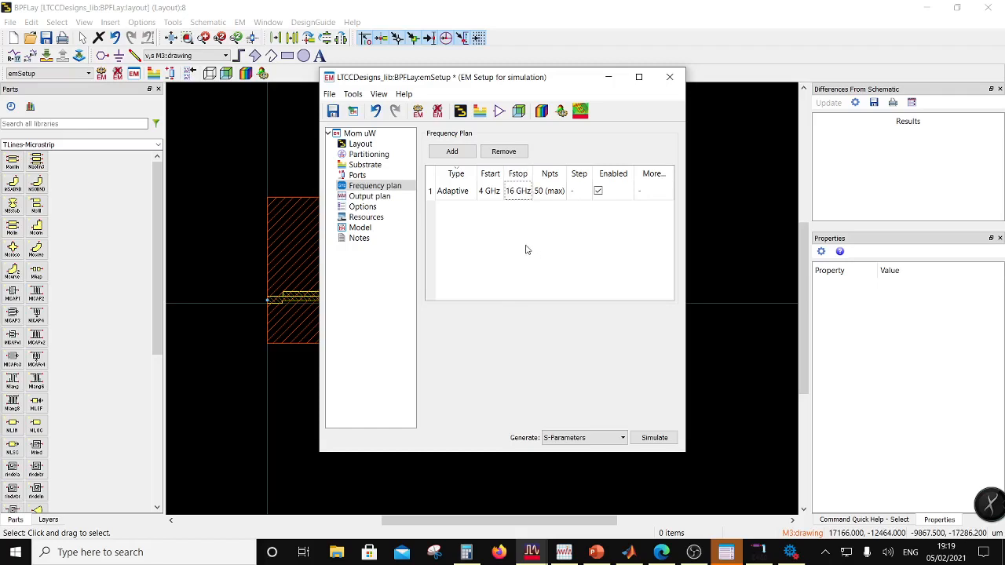
Step: Save currents for all generated frequencies, enable the edge mesh and transmission line mesh options, and save the EM setup
{"action": "left_click", "coordinate": [366, 197]}
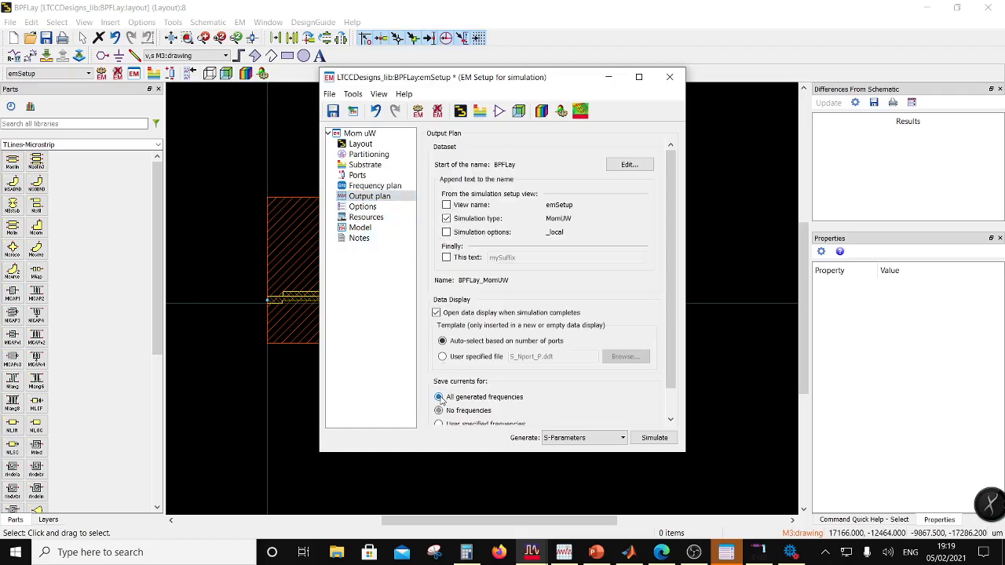
{"action": "left_click", "coordinate": [363, 207]}
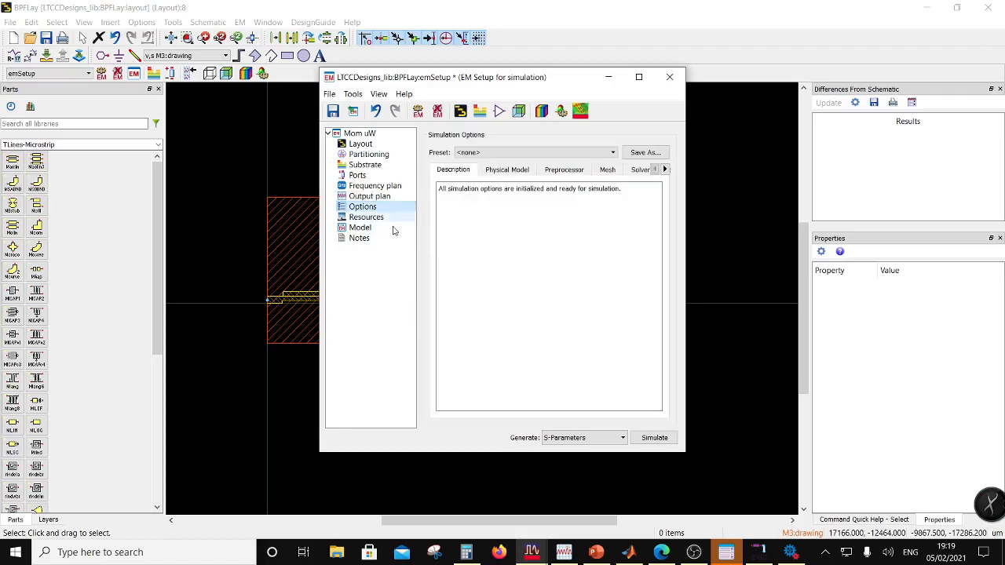
{"action": "left_click", "coordinate": [609, 171]}
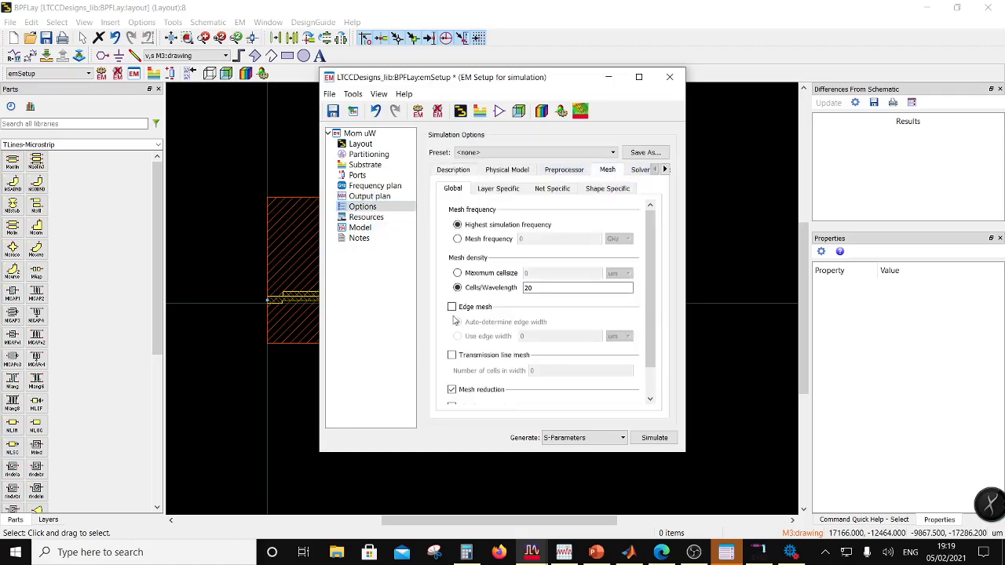
{"action": "left_click", "coordinate": [452, 307]}
{"action": "left_click", "coordinate": [452, 355]}
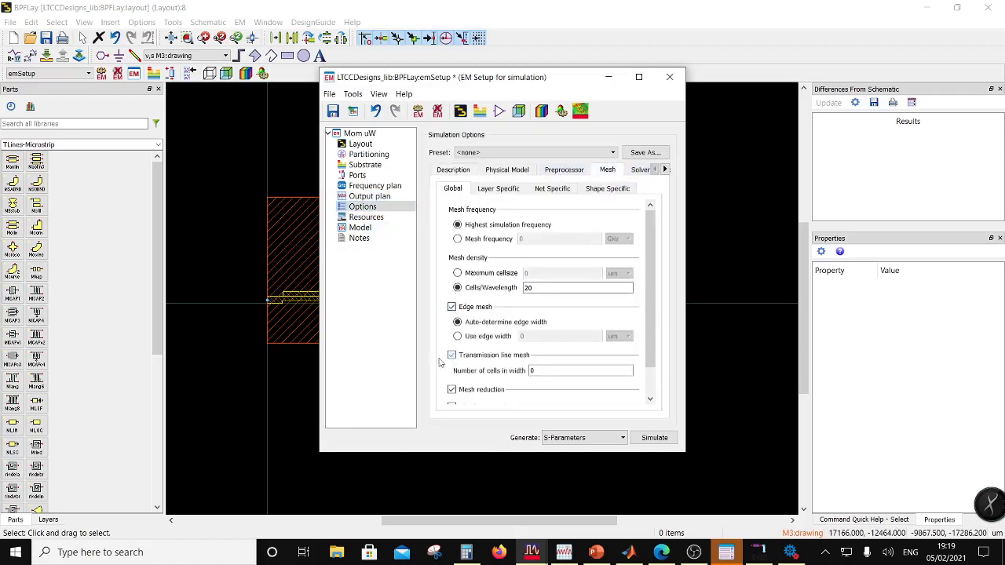
{"action": "left_click", "coordinate": [361, 228]}
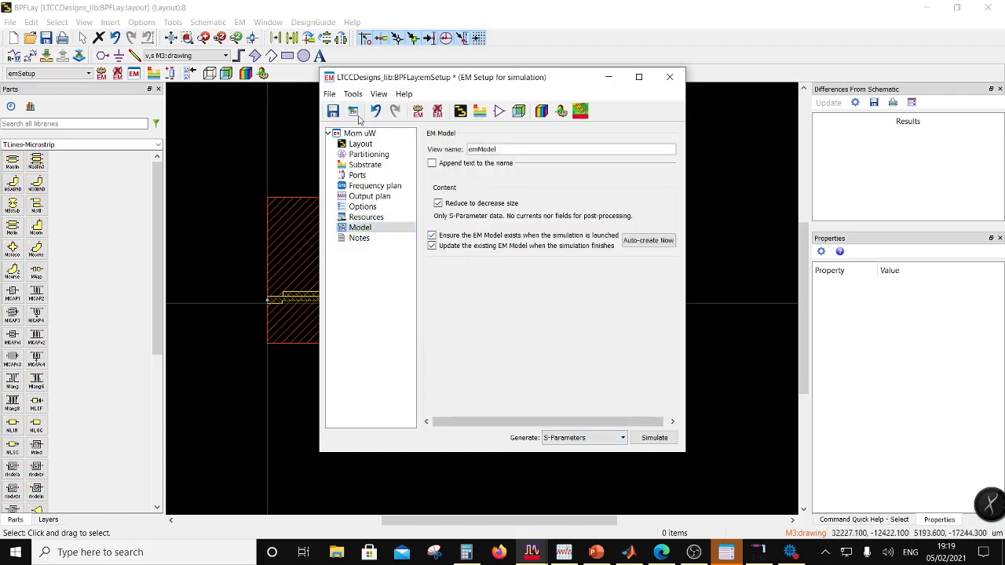
{"action": "left_click", "coordinate": [333, 111]}
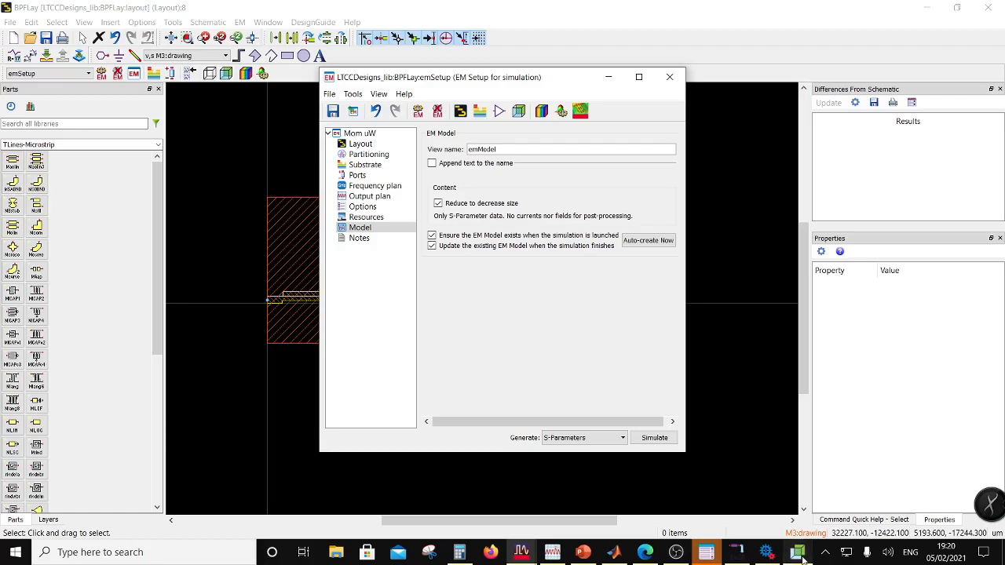
Step: Inspect the filter layout, its ground plane and both ports in the Momentum 3D Preview, and close the preview
{"action": "left_click", "coordinate": [798, 553]}
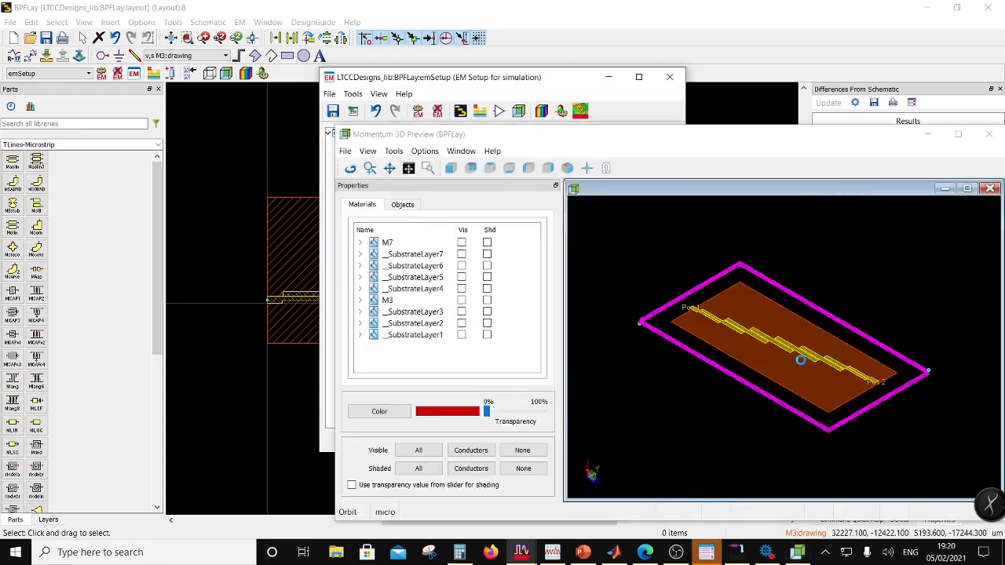
{"action": "left_click_drag", "start_coordinate": [798, 364], "coordinate": [751, 287]}
{"action": "scroll", "coordinate": [822, 500], "scroll_direction": "down", "scroll_amount": 3}
{"action": "left_click_drag", "start_coordinate": [718, 124], "coordinate": [276, 203]}
{"action": "left_click", "coordinate": [543, 195]}
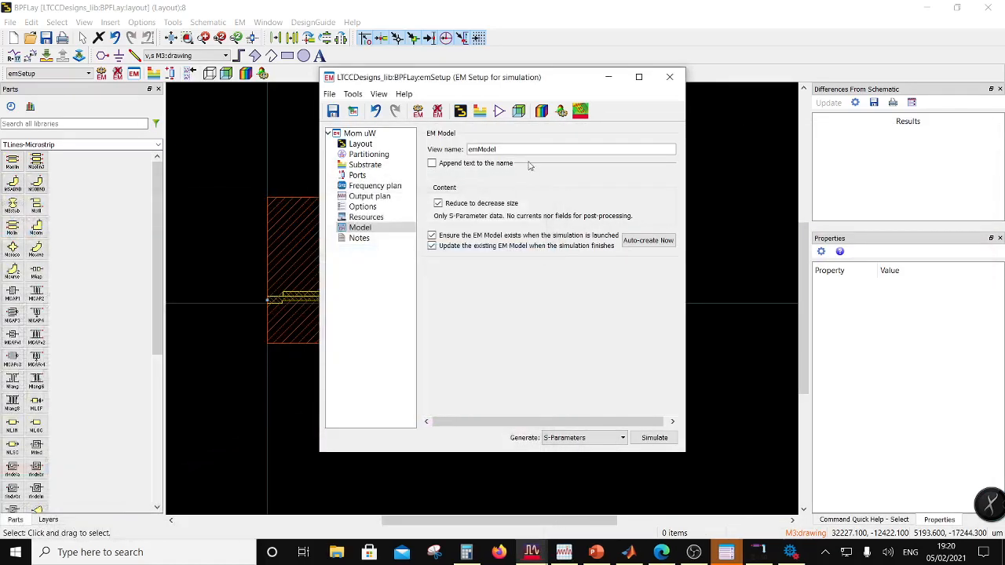
Step: Transfer the layout from the EM setup to EMPro and acknowledge the import warning
{"action": "left_click", "coordinate": [581, 114]}
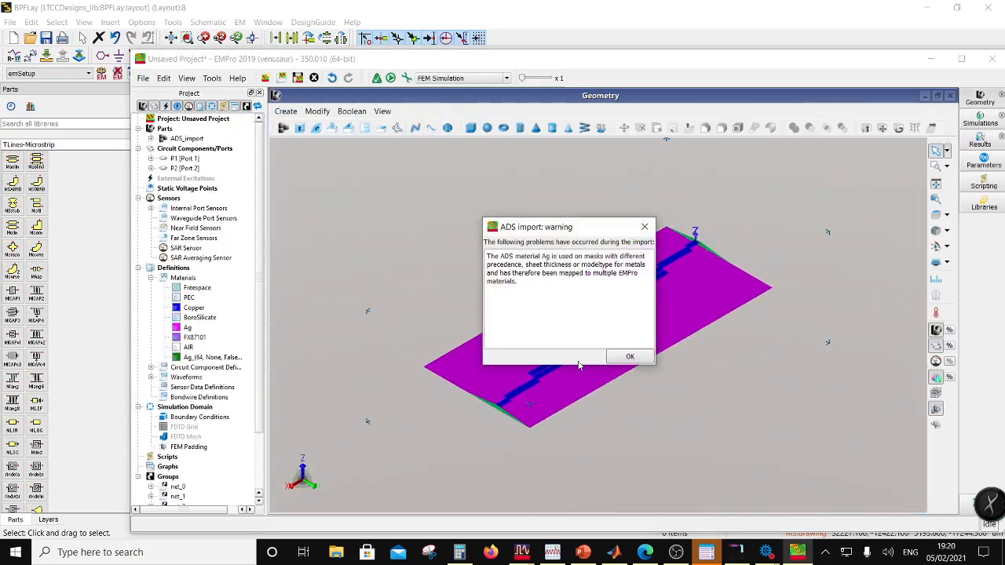
{"action": "left_click", "coordinate": [625, 357]}
{"action": "scroll", "coordinate": [511, 415], "scroll_direction": "up", "scroll_amount": 3}
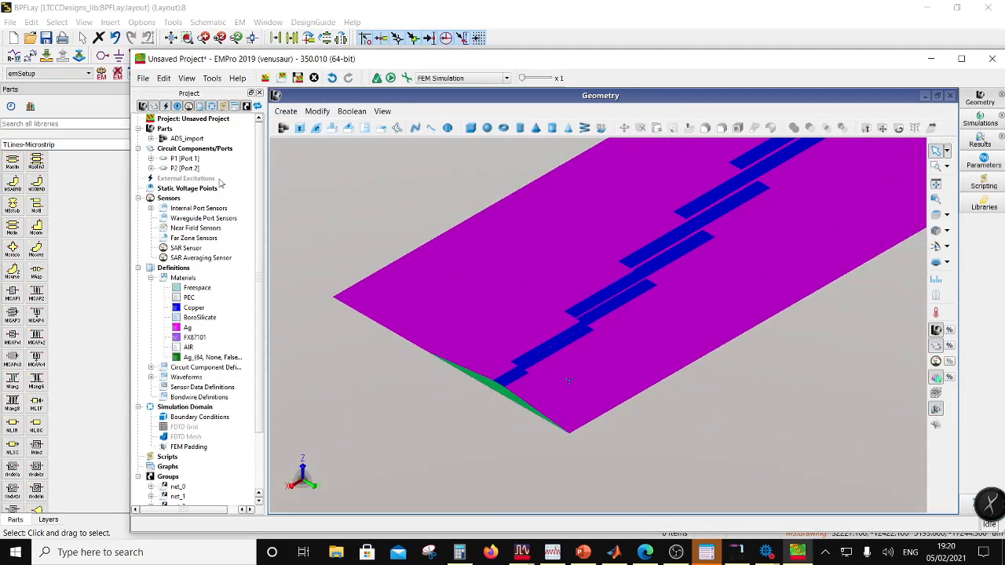
Step: Delete the imported circuit ports P1 and P2 from the project
{"action": "left_click", "coordinate": [190, 159]}
{"action": "key", "text": "Delete"}
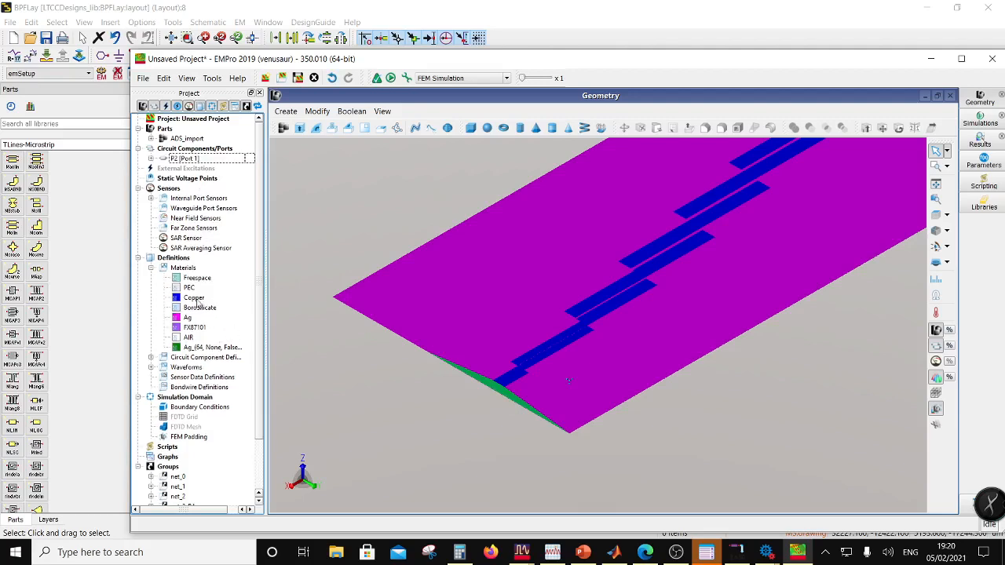
{"action": "left_click", "coordinate": [181, 158]}
{"action": "key", "text": "Delete"}
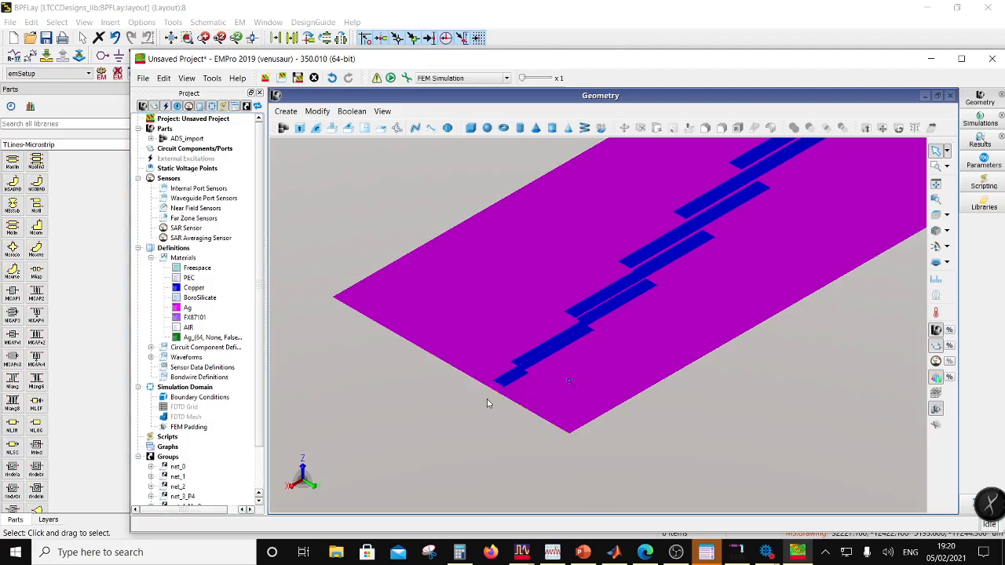
Step: Start a new extrude in the top view of the filter and set its origin's Z coordinate to 309 um
{"action": "scroll", "coordinate": [581, 391], "scroll_direction": "up", "scroll_amount": 1}
{"action": "left_click_drag", "start_coordinate": [581, 394], "coordinate": [527, 363]}
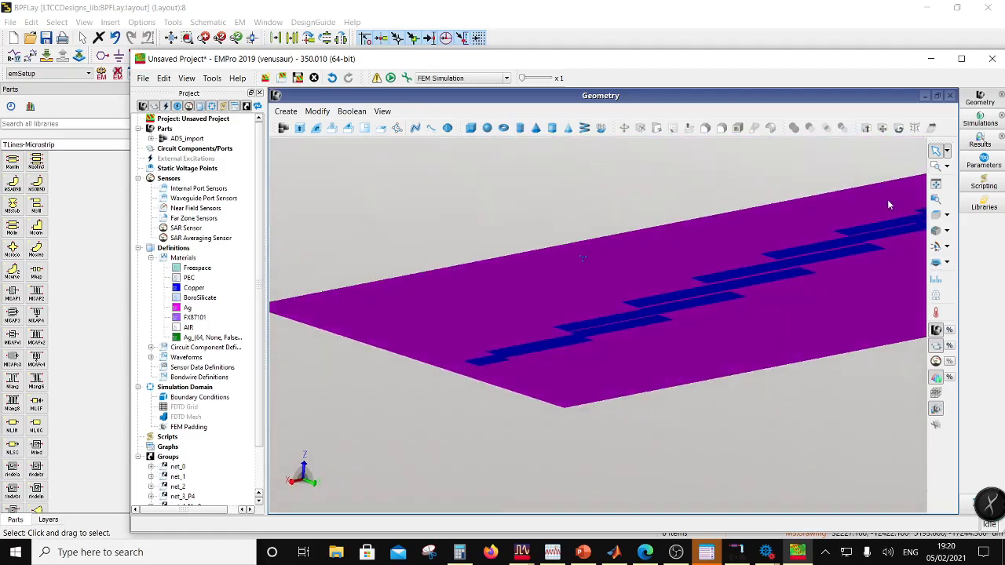
{"action": "left_click", "coordinate": [936, 216]}
{"action": "scroll", "coordinate": [440, 401], "scroll_direction": "down", "scroll_amount": 2}
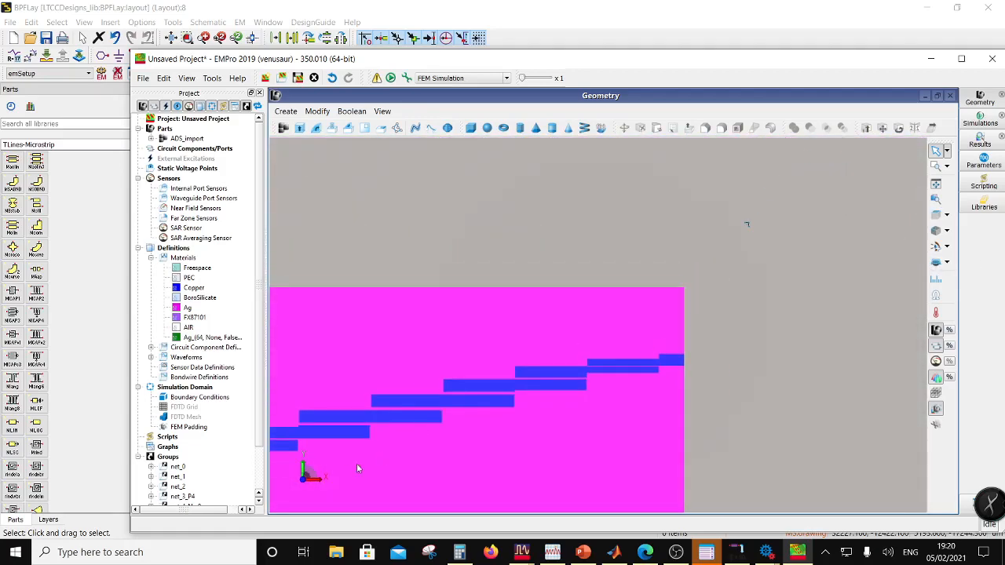
{"action": "left_click", "coordinate": [936, 184]}
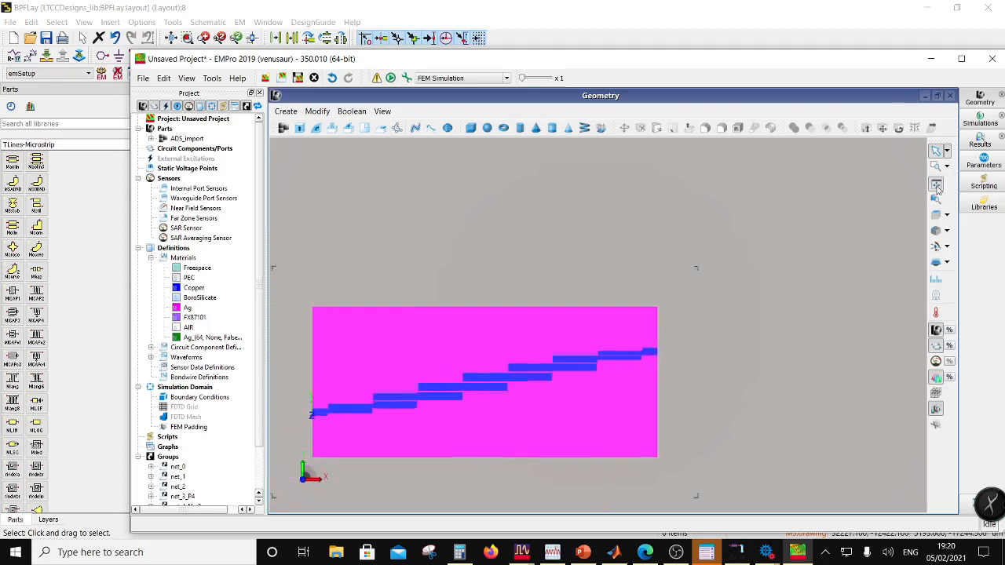
{"action": "left_click", "coordinate": [299, 128]}
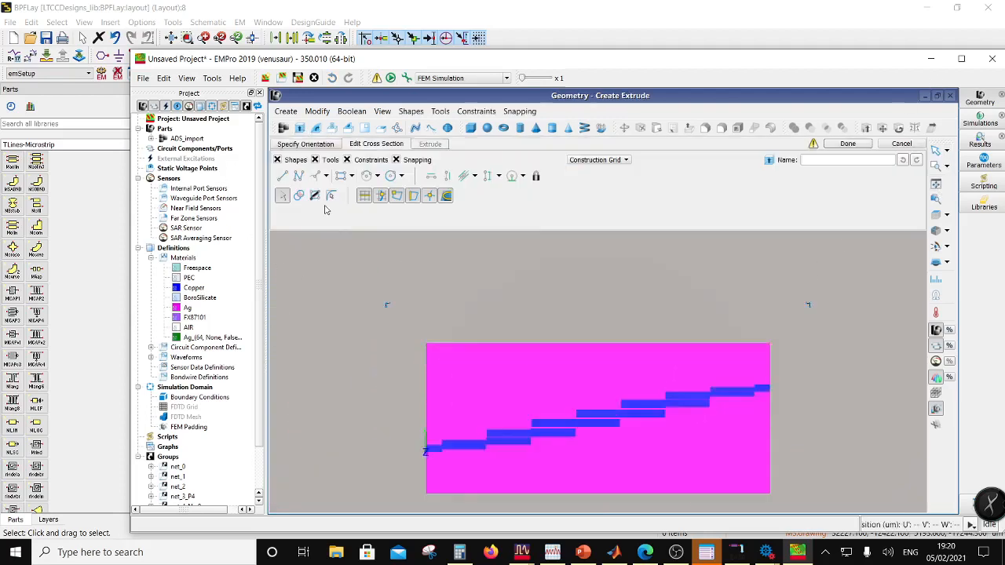
{"action": "left_click", "coordinate": [307, 145]}
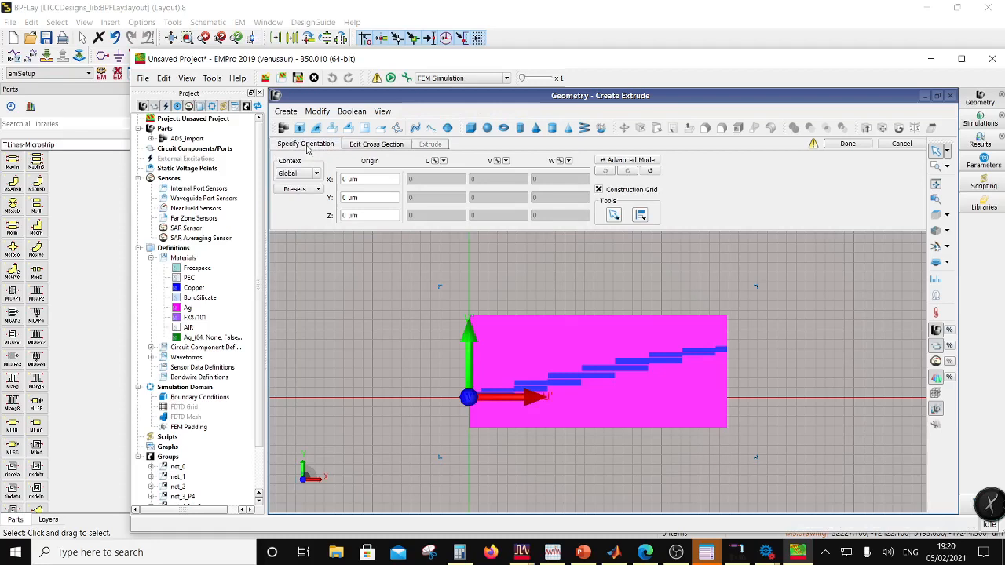
{"action": "double_click", "coordinate": [346, 216]}
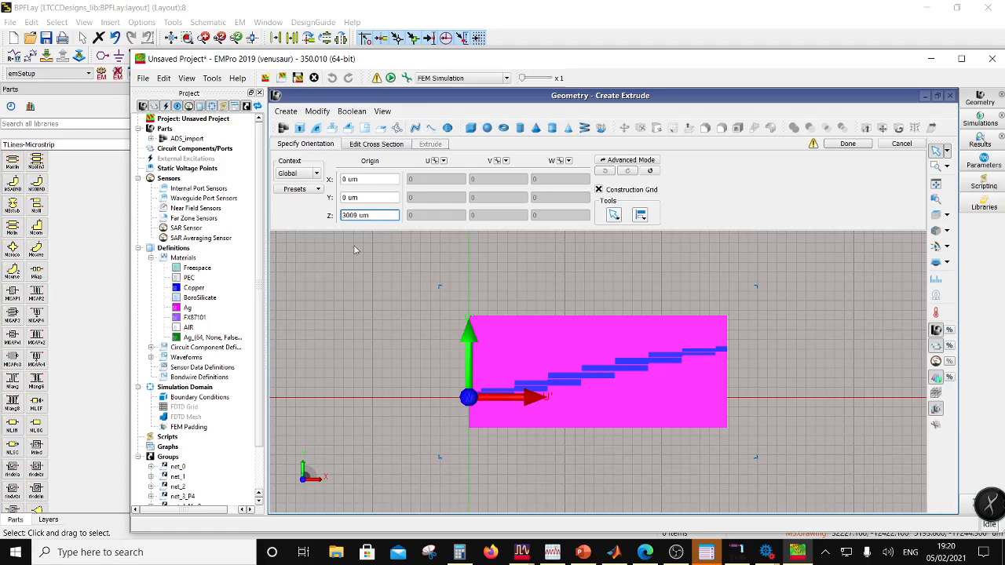
{"action": "type", "text": "3009"}
{"action": "key", "text": "BackSpace"}
{"action": "type", "text": "0"}
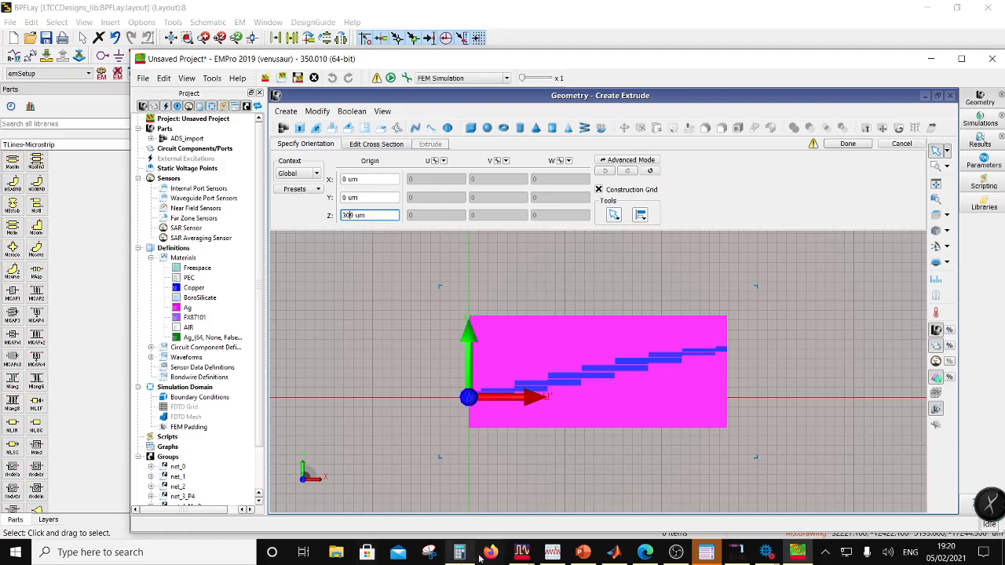
Step: Switch to Advanced Design System, open the LTCC8met substrate and check the height and thickness of layers M0 and M3
{"action": "left_click", "coordinate": [521, 552]}
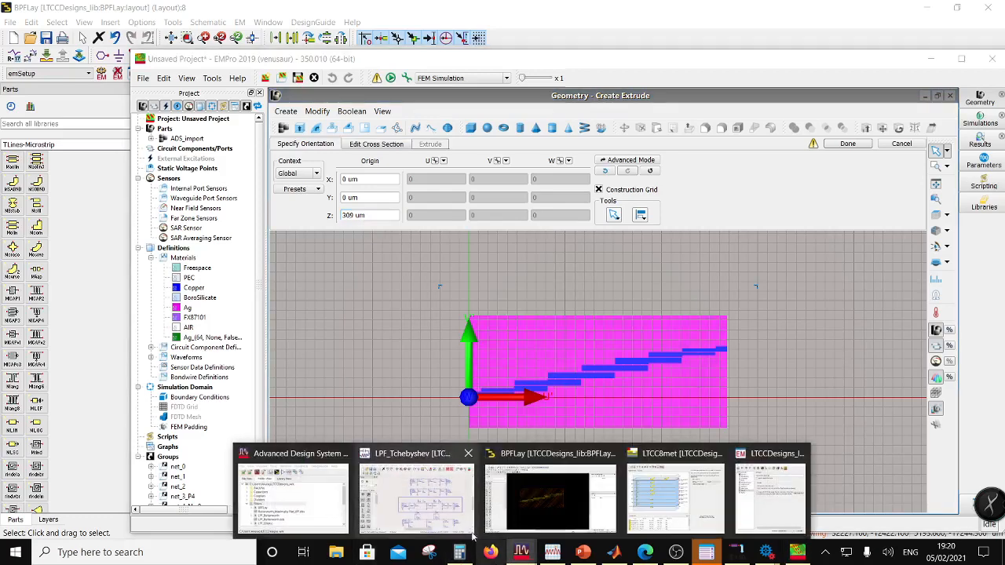
{"action": "left_click", "coordinate": [330, 517]}
{"action": "scroll", "coordinate": [77, 179], "scroll_direction": "down", "scroll_amount": 5}
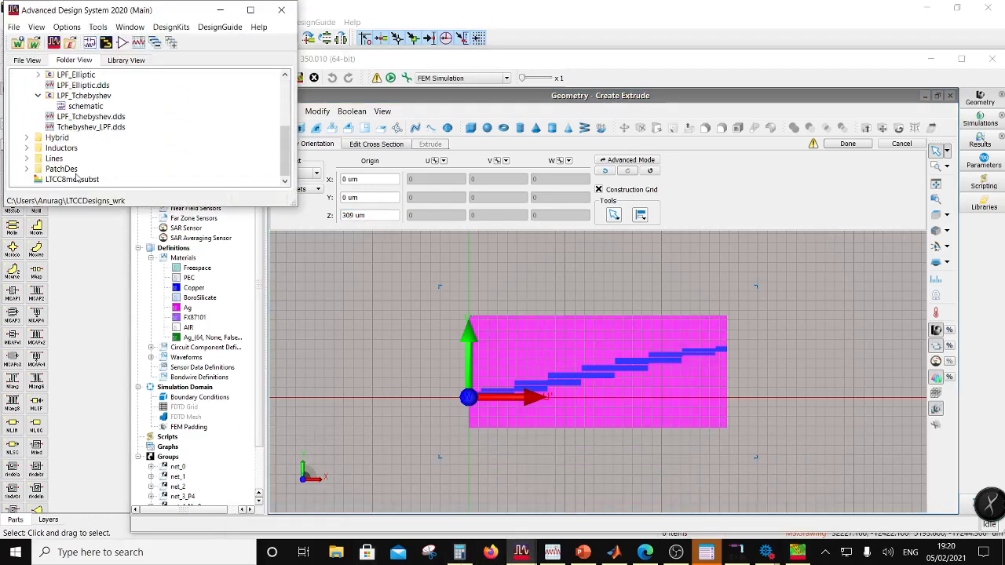
{"action": "double_click", "coordinate": [76, 179]}
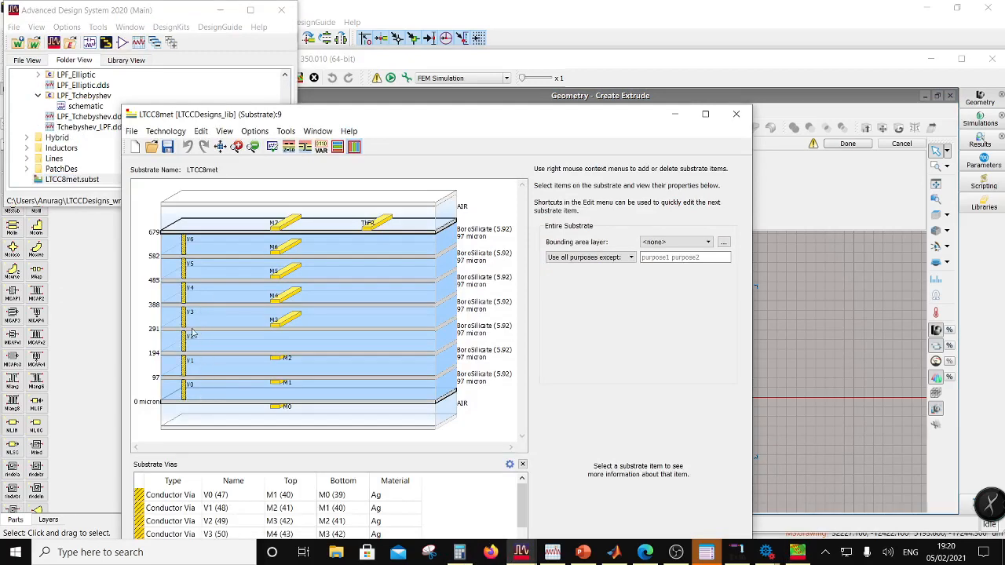
{"action": "mouse_move", "coordinate": [192, 333]}
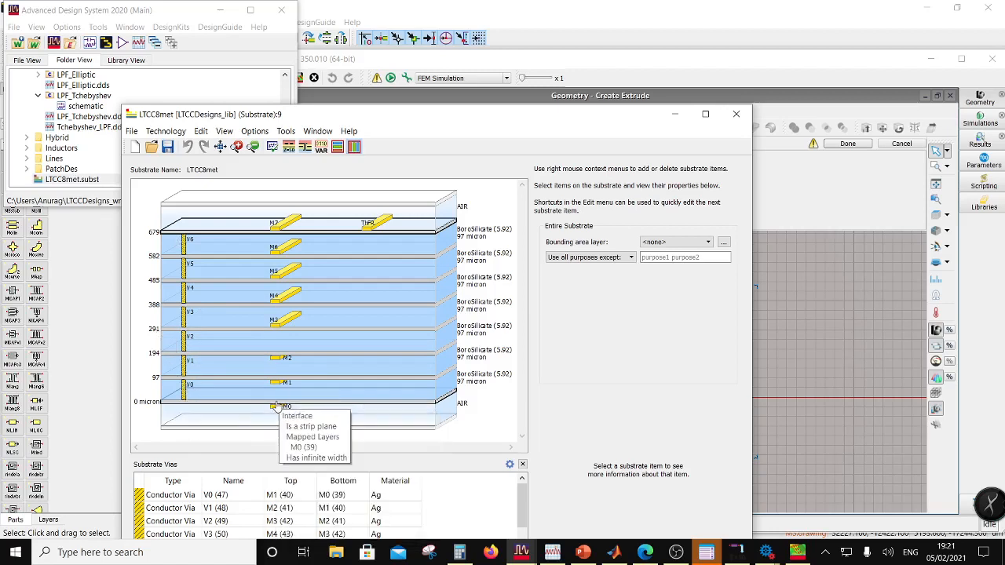
{"action": "mouse_move", "coordinate": [275, 331]}
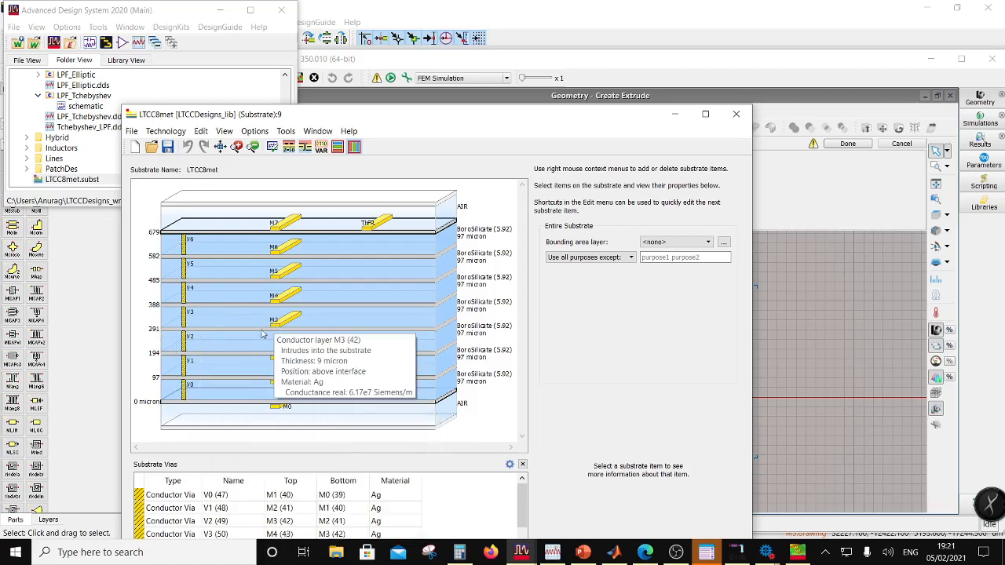
Step: Return to EMPro and draw a rectangular cross section about 26819 by 11713 um, matching opposite corners of the ground plane
{"action": "left_click", "coordinate": [434, 63]}
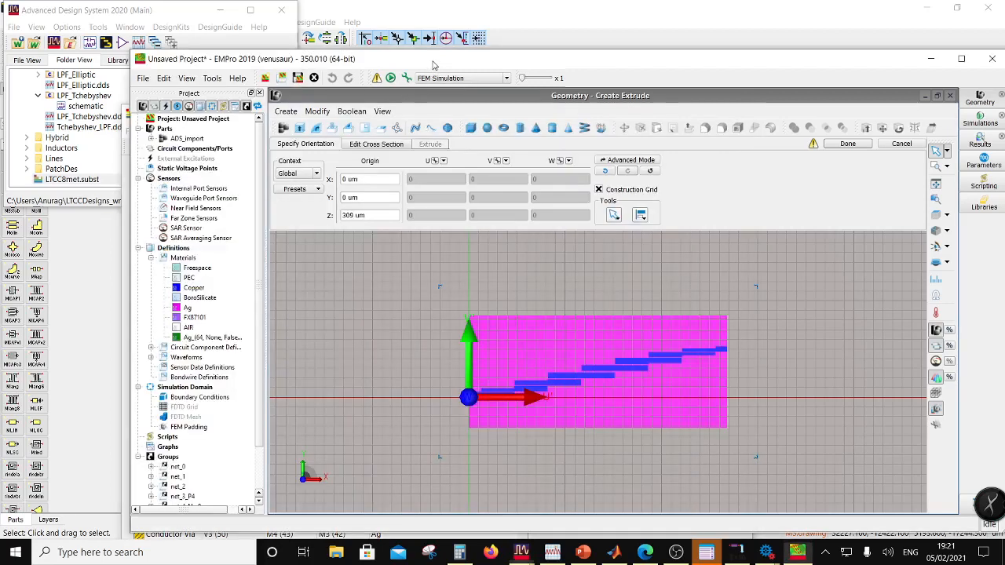
{"action": "left_click", "coordinate": [364, 147]}
{"action": "left_click", "coordinate": [341, 176]}
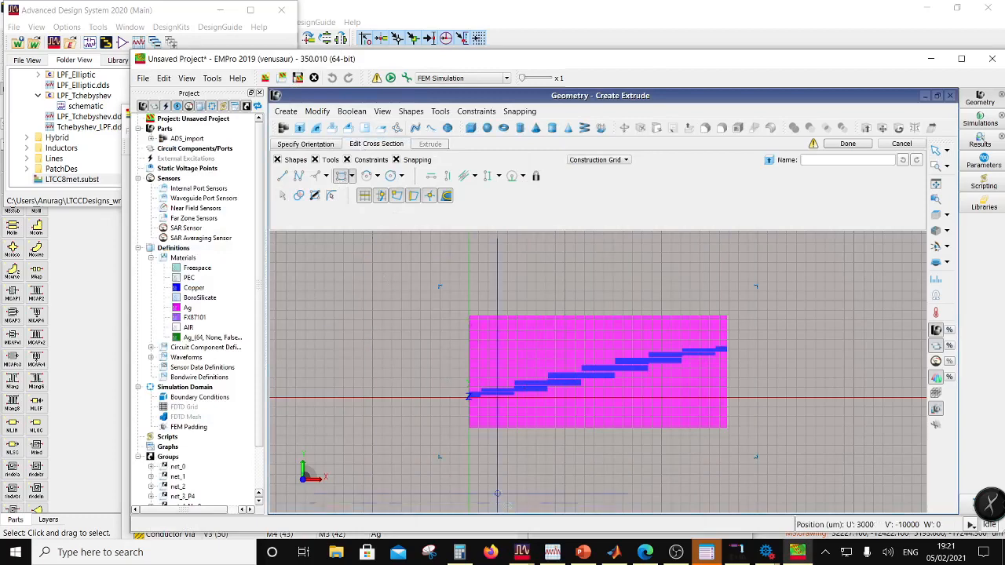
{"action": "scroll", "coordinate": [465, 422], "scroll_direction": "up", "scroll_amount": 3}
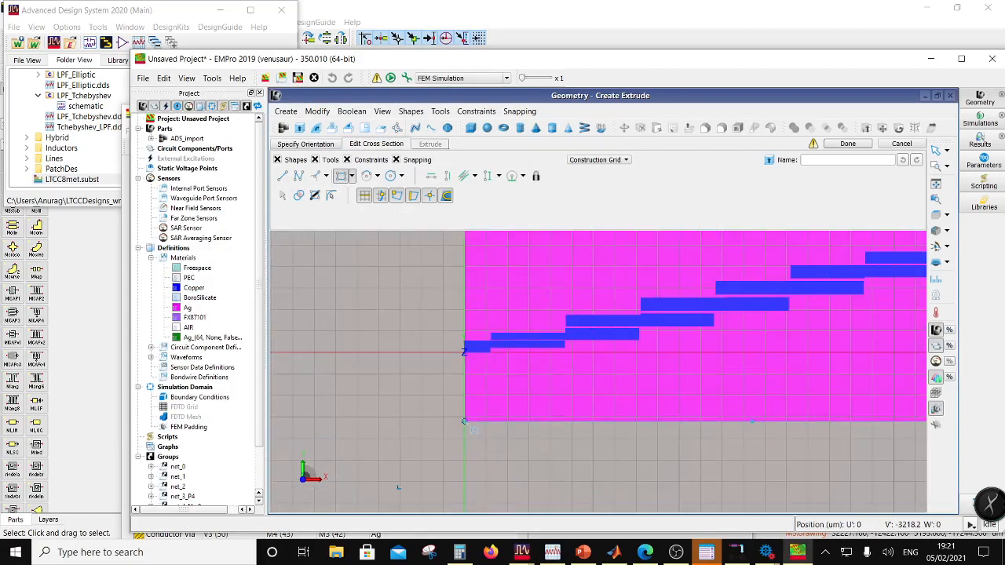
{"action": "left_click", "coordinate": [465, 422]}
{"action": "scroll", "coordinate": [669, 312], "scroll_direction": "down", "scroll_amount": 3}
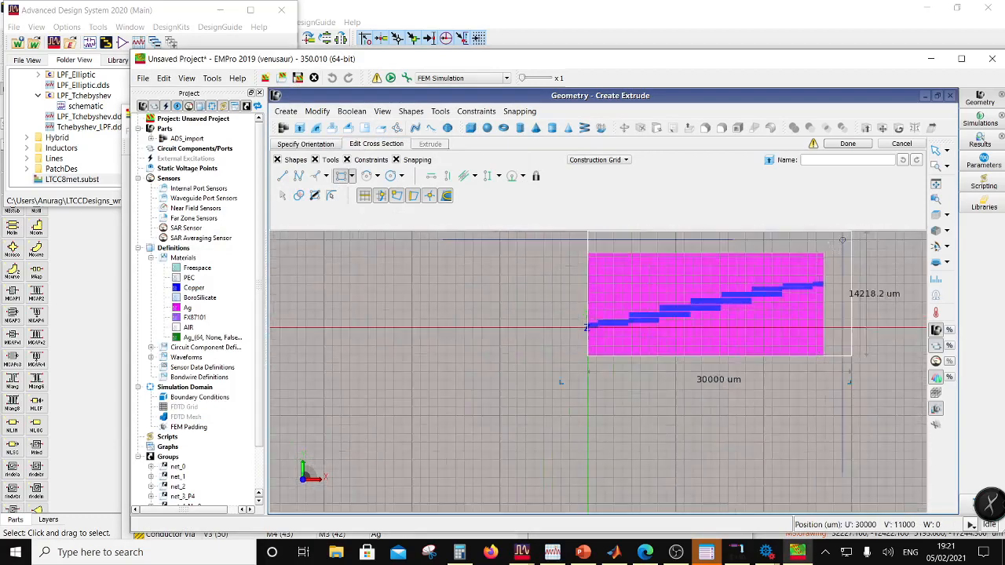
{"action": "scroll", "coordinate": [843, 239], "scroll_direction": "up", "scroll_amount": 4}
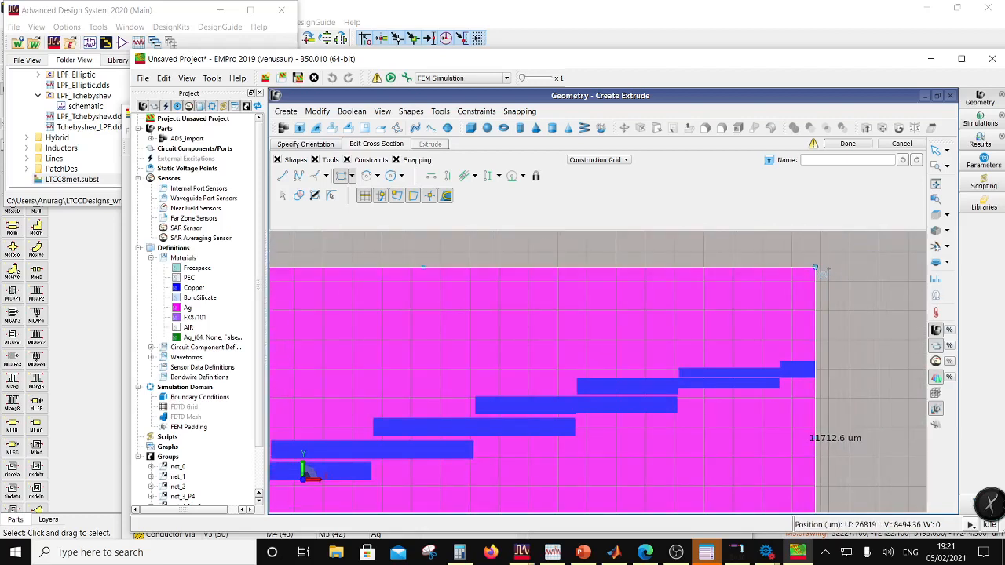
{"action": "left_click", "coordinate": [815, 268]}
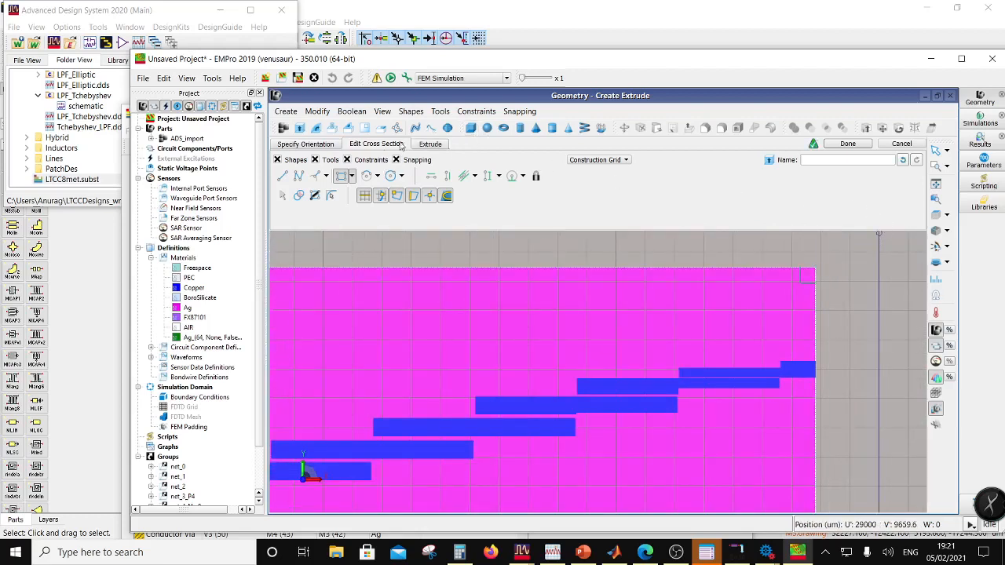
Step: Extrude the rectangle 379 um, name the part Sub and finish it
{"action": "left_click", "coordinate": [430, 145]}
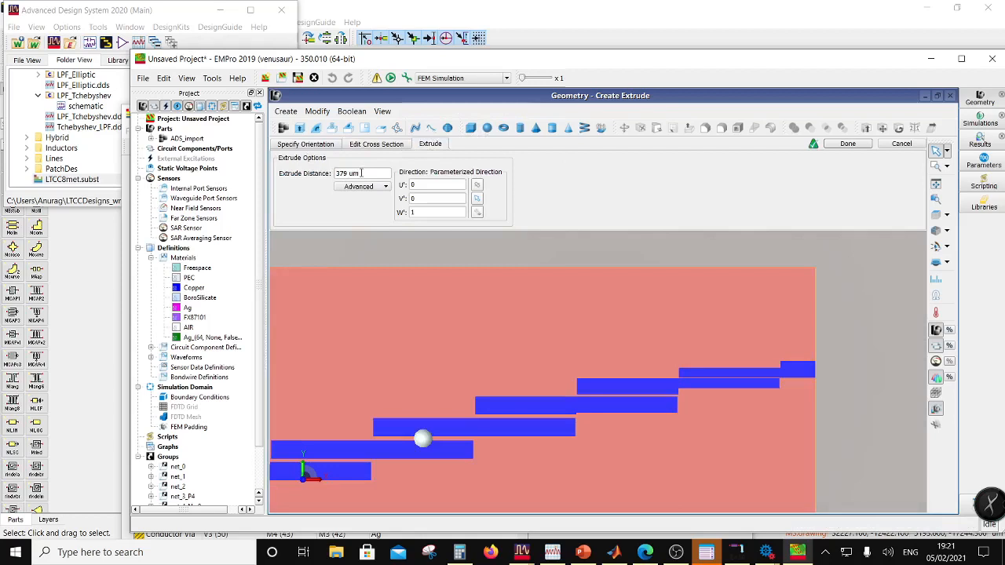
{"action": "left_click", "coordinate": [379, 144]}
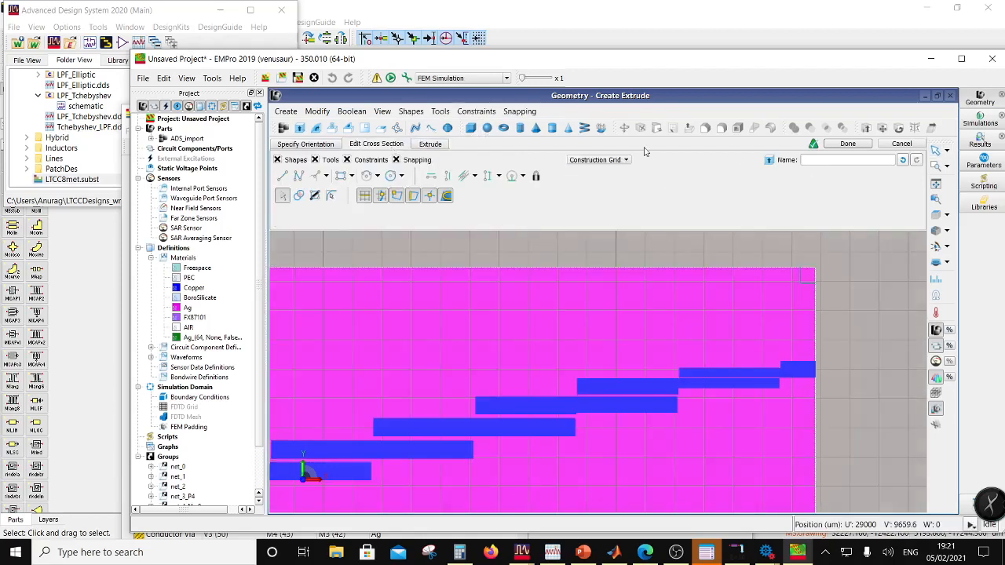
{"action": "left_click", "coordinate": [825, 161]}
{"action": "type", "text": "Sub"}
{"action": "left_click", "coordinate": [847, 144]}
{"action": "scroll", "coordinate": [479, 393], "scroll_direction": "down", "scroll_amount": 5}
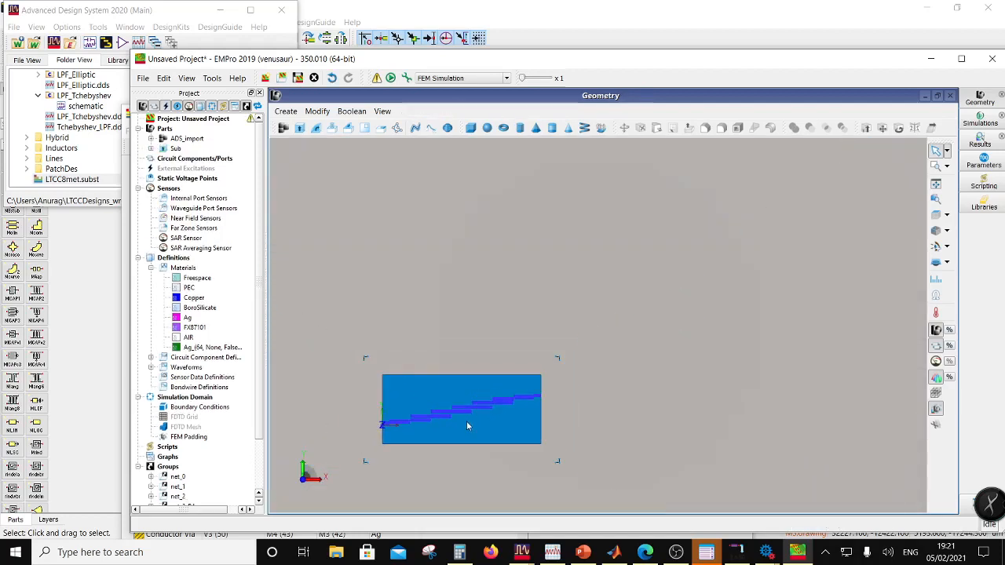
Step: Delete the FX87101 material from the project's material definitions
{"action": "scroll", "coordinate": [429, 446], "scroll_direction": "up", "scroll_amount": 2}
{"action": "left_click_drag", "start_coordinate": [401, 446], "coordinate": [429, 416]}
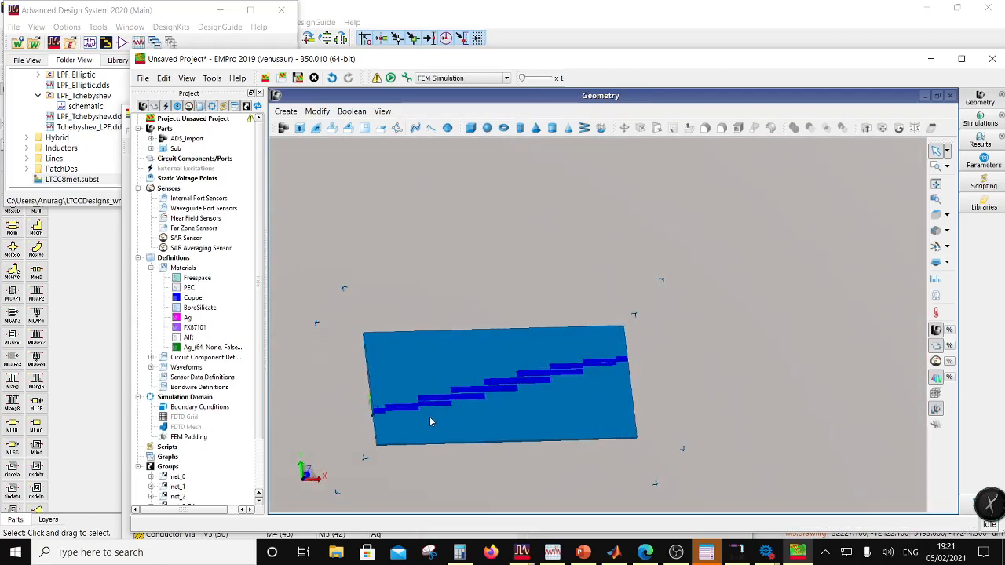
{"action": "left_click", "coordinate": [187, 318]}
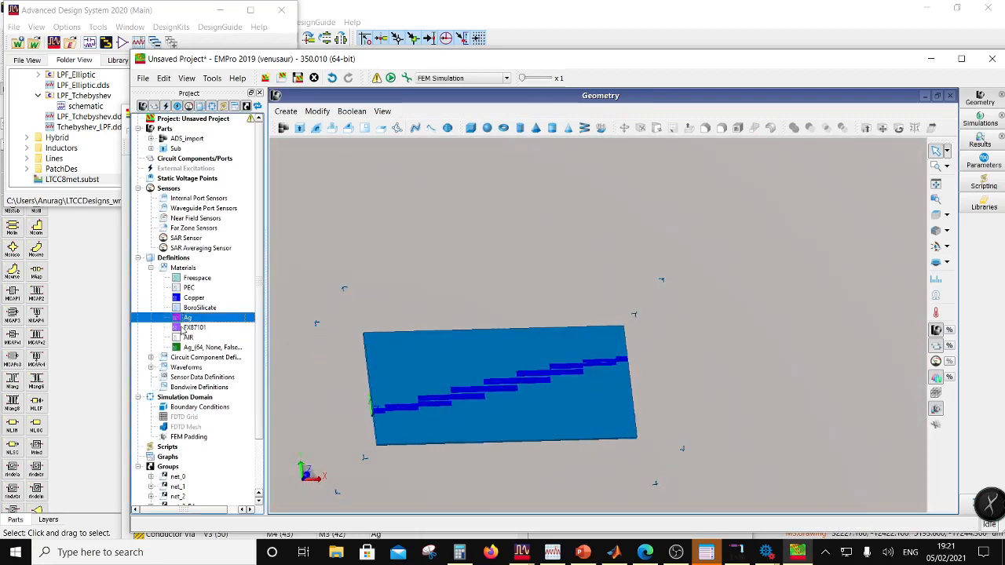
{"action": "left_click", "coordinate": [194, 299]}
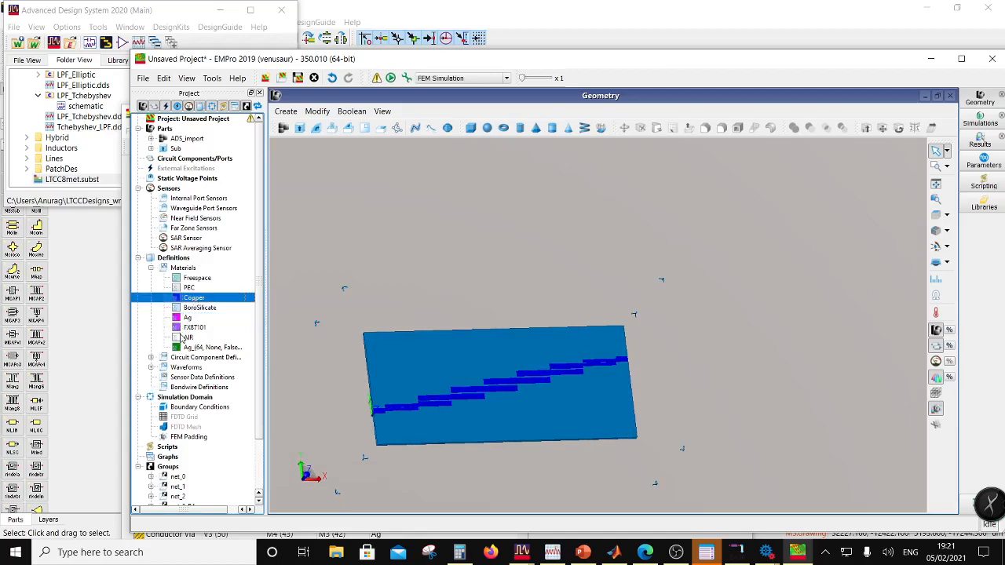
{"action": "right_click", "coordinate": [195, 328]}
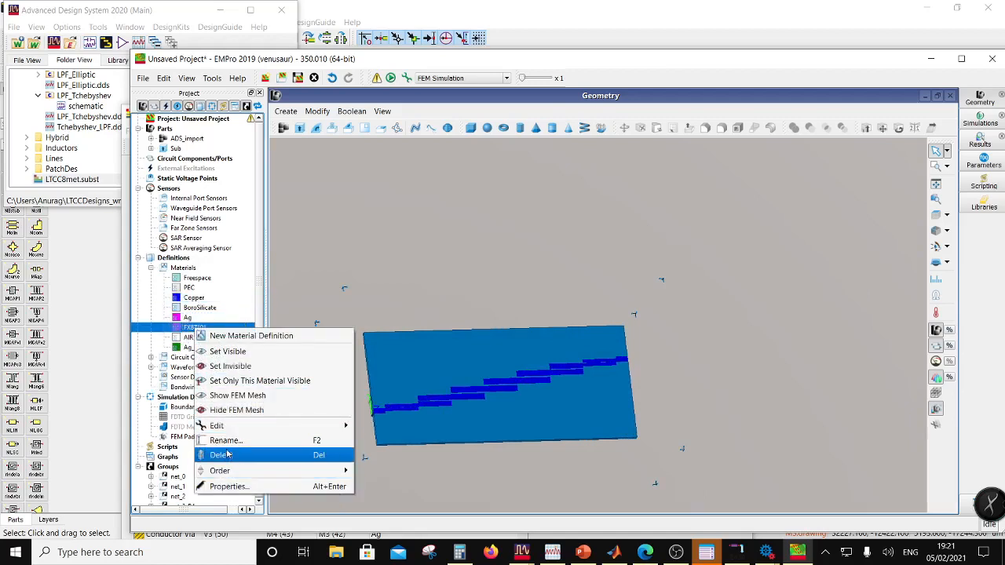
{"action": "left_click", "coordinate": [224, 455]}
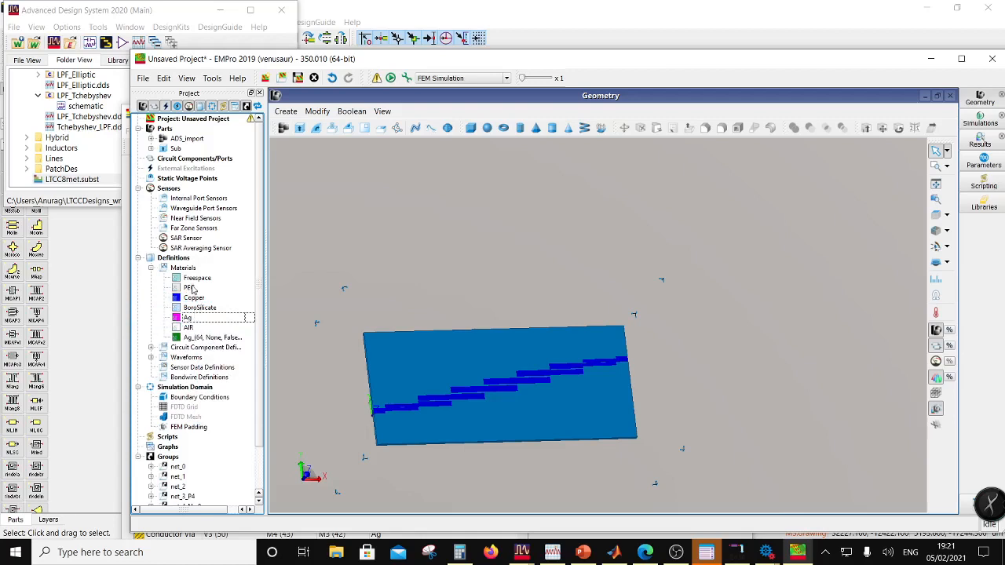
Step: Check the electric properties of the BoroSilicate material and assign that material to the Sub part
{"action": "left_click", "coordinate": [197, 309]}
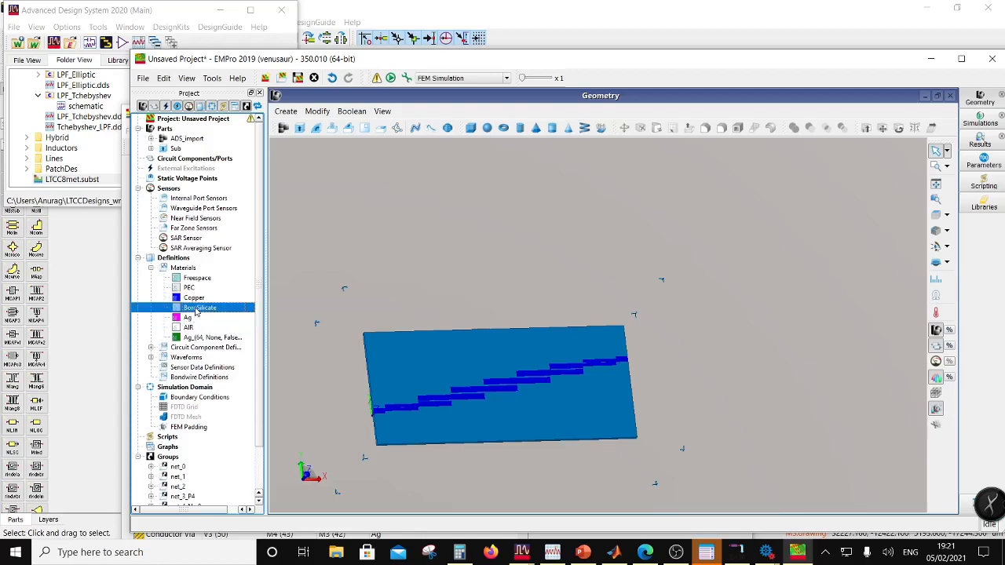
{"action": "double_click", "coordinate": [196, 309]}
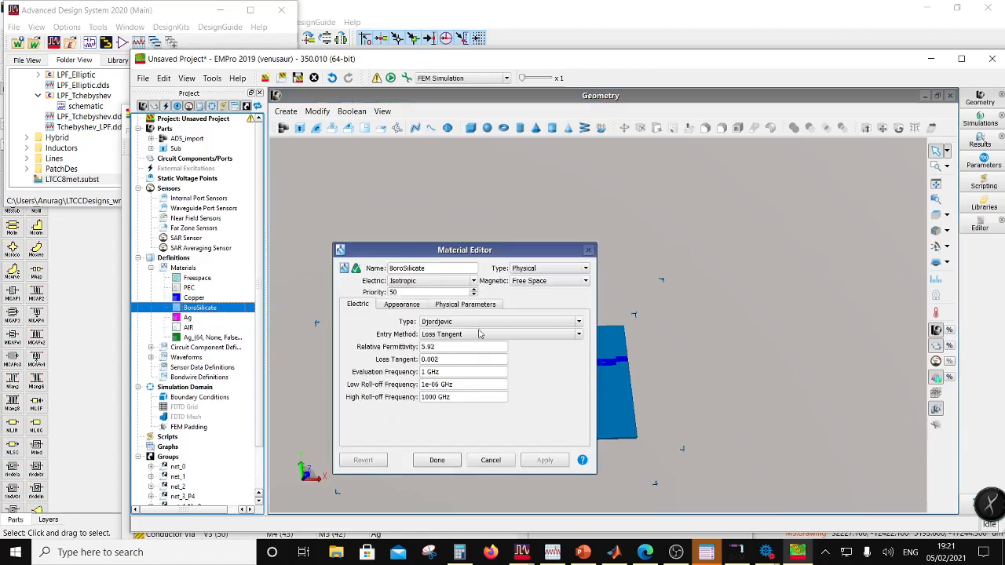
{"action": "left_click", "coordinate": [588, 250]}
{"action": "left_click_drag", "start_coordinate": [180, 311], "coordinate": [174, 152]}
{"action": "left_click", "coordinate": [482, 453]}
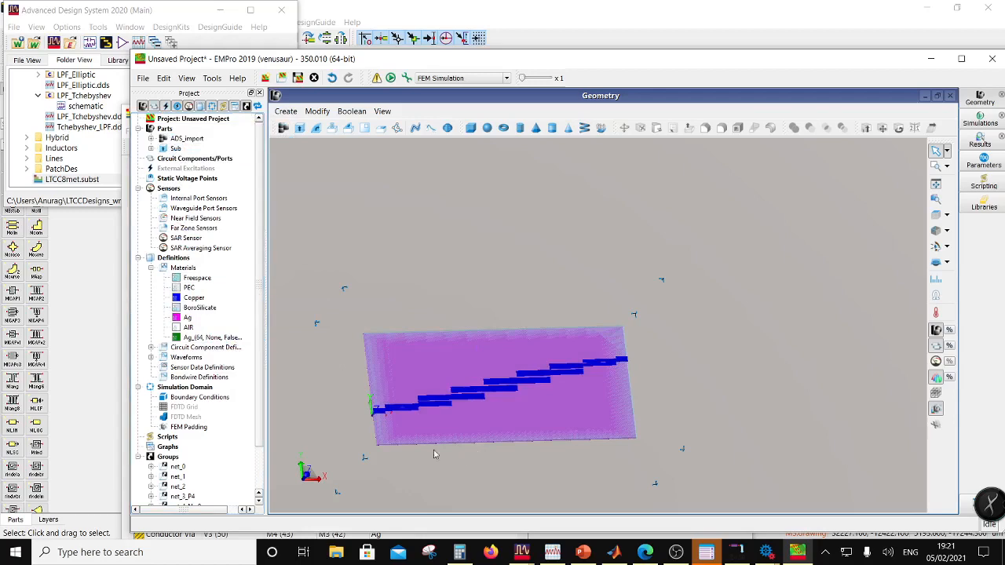
Step: Create a circuit component without a definition and place its endpoint 1 on the substrate's lower edge beneath the filter's input line
{"action": "scroll", "coordinate": [417, 433], "scroll_direction": "down", "scroll_amount": 3}
{"action": "scroll", "coordinate": [417, 434], "scroll_direction": "up", "scroll_amount": 5}
{"action": "left_click_drag", "start_coordinate": [415, 434], "coordinate": [480, 427]}
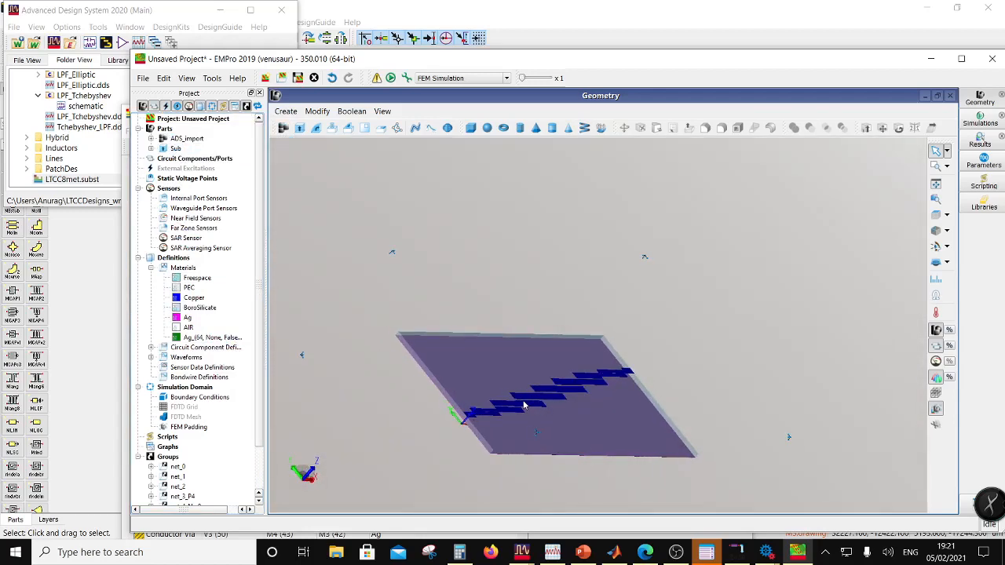
{"action": "scroll", "coordinate": [481, 429], "scroll_direction": "up", "scroll_amount": 6}
{"action": "left_click_drag", "start_coordinate": [656, 436], "coordinate": [704, 452]}
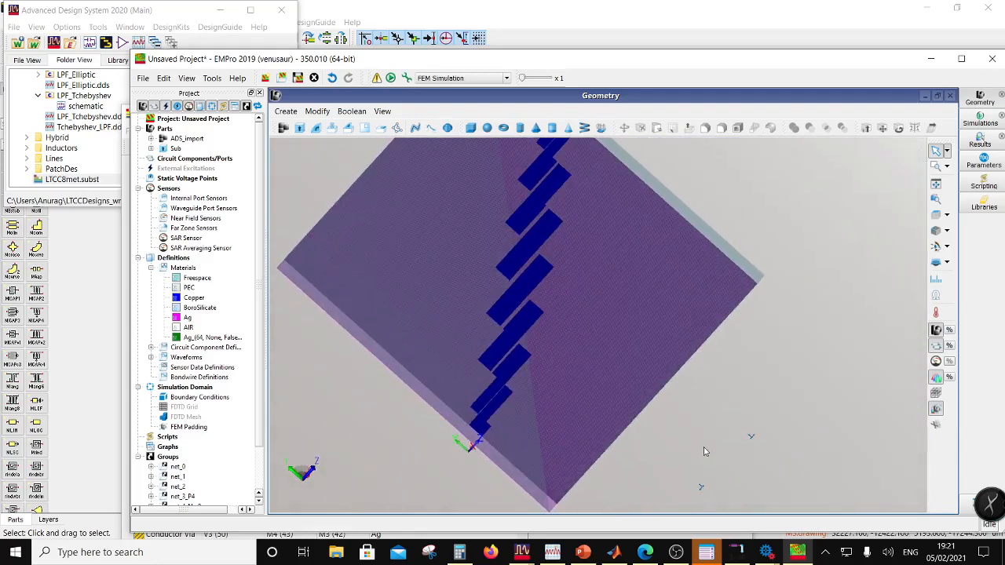
{"action": "scroll", "coordinate": [522, 469], "scroll_direction": "up", "scroll_amount": 6}
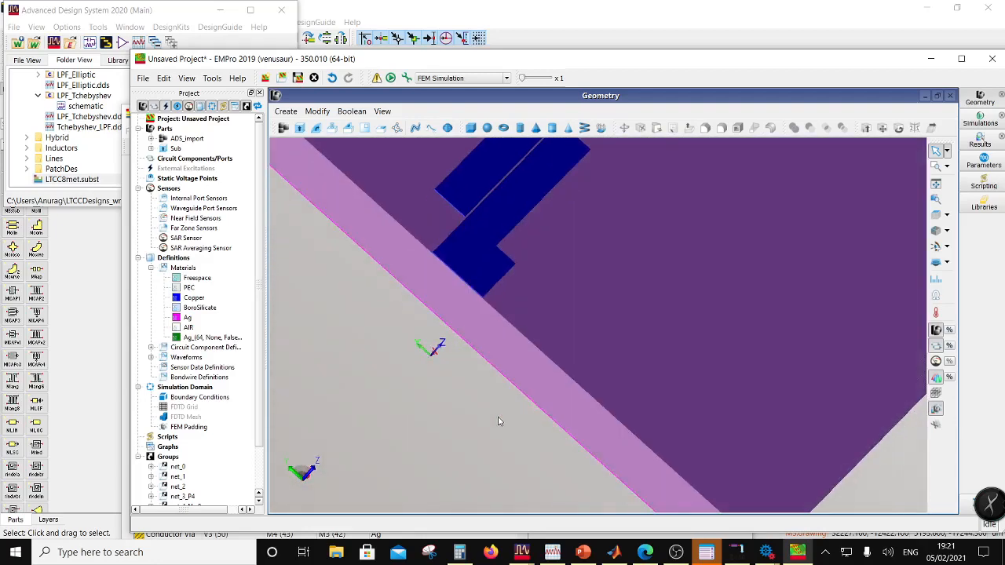
{"action": "right_click", "coordinate": [202, 161]}
{"action": "mouse_move", "coordinate": [252, 164]}
{"action": "left_click", "coordinate": [350, 164]}
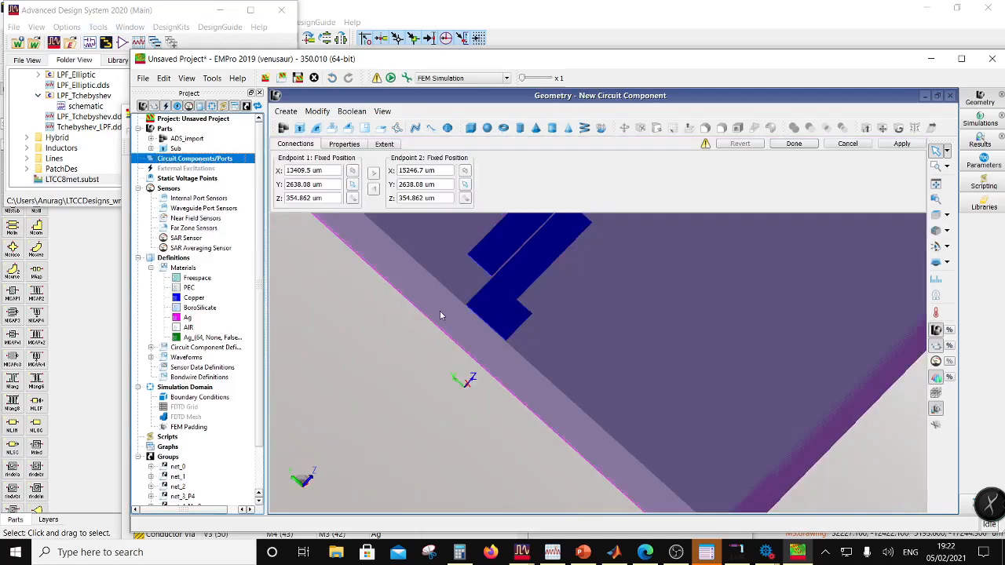
{"action": "scroll", "coordinate": [477, 358], "scroll_direction": "up", "scroll_amount": 3}
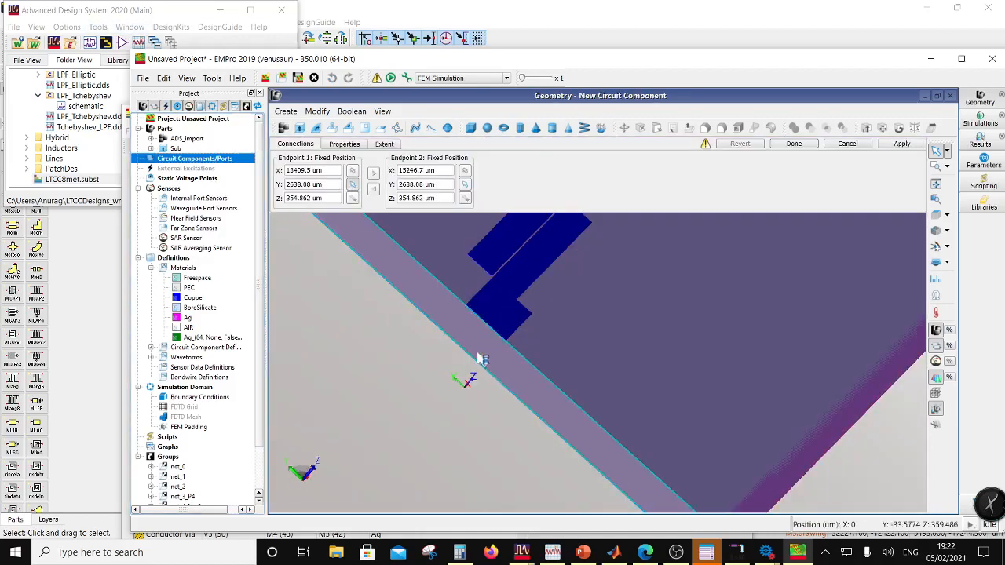
{"action": "scroll", "coordinate": [483, 349], "scroll_direction": "up", "scroll_amount": 1}
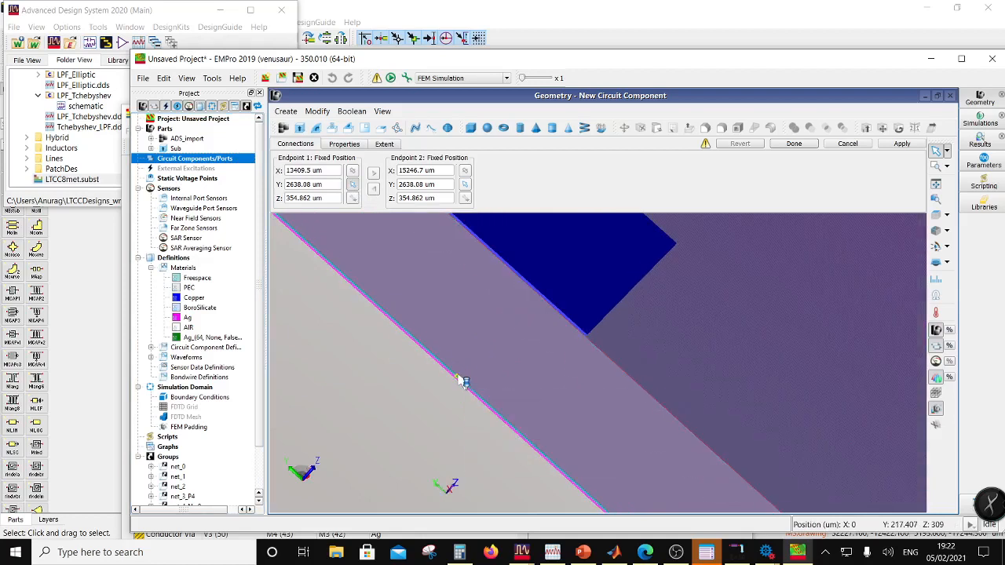
{"action": "left_click", "coordinate": [463, 383]}
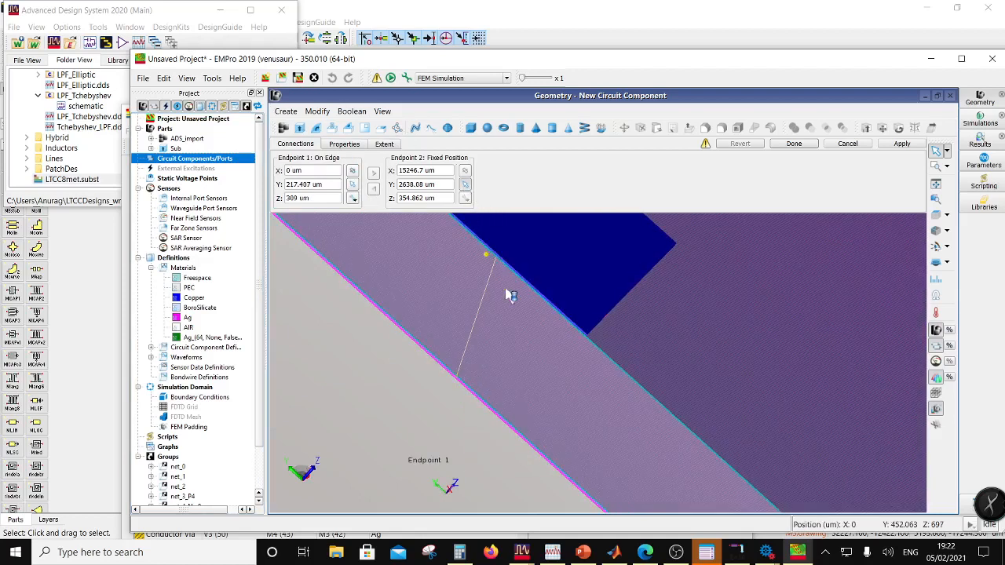
Step: Place endpoint 2 at the centre of the input line's end edge and set endpoint 1's Y coordinate to 283 um
{"action": "scroll", "coordinate": [509, 287], "scroll_direction": "down", "scroll_amount": 2}
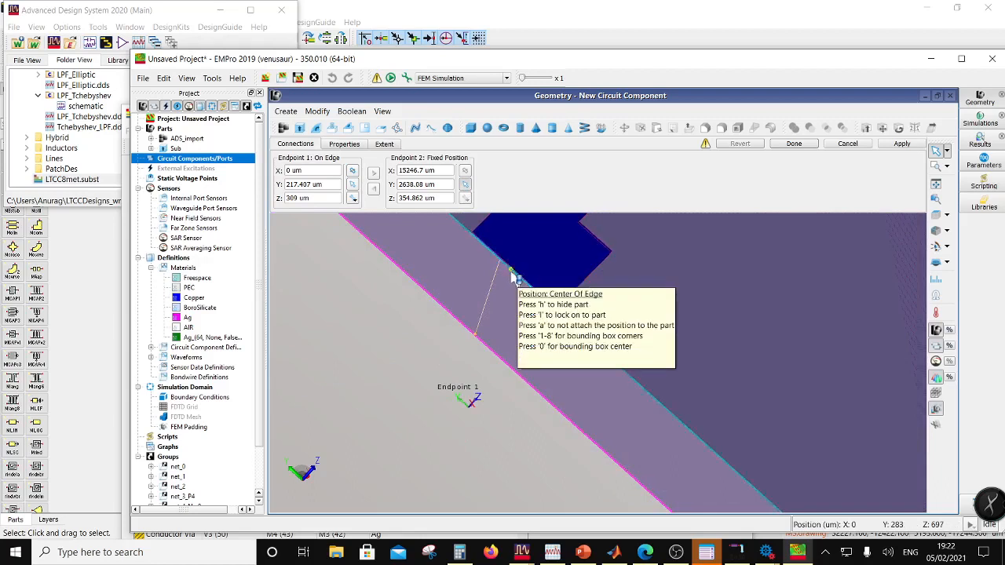
{"action": "left_click", "coordinate": [512, 273]}
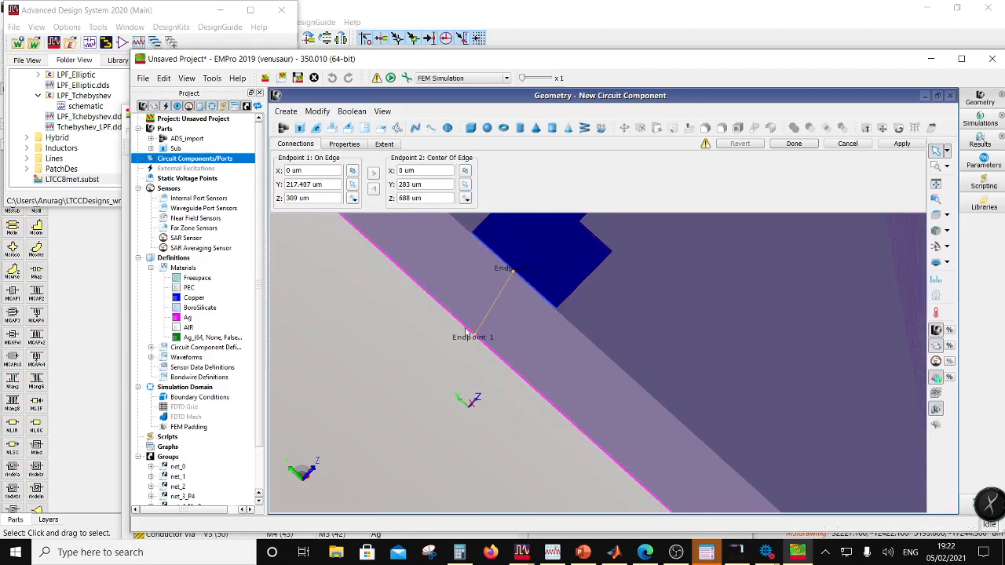
{"action": "left_click", "coordinate": [312, 184]}
{"action": "left_click_drag", "start_coordinate": [313, 184], "coordinate": [271, 186]}
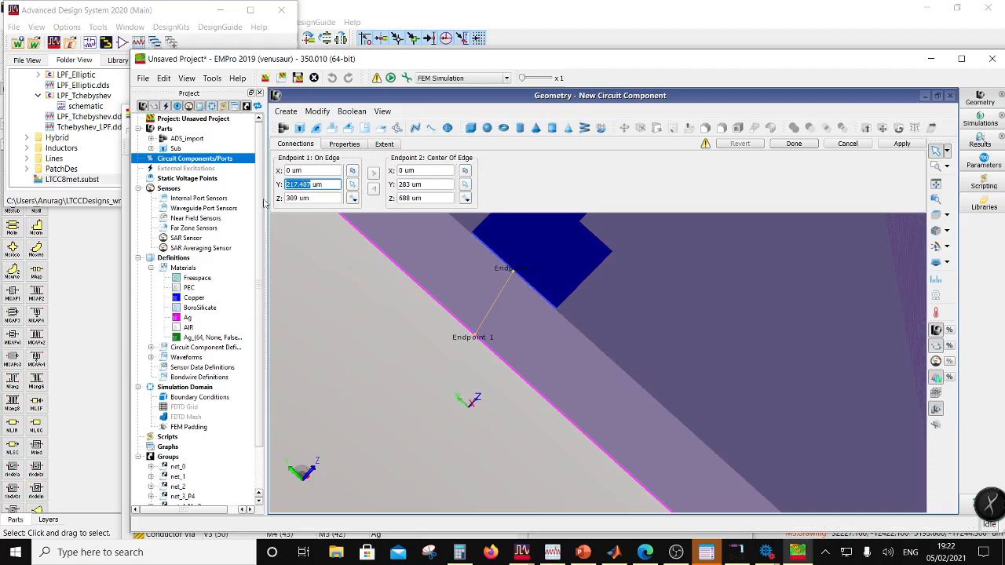
{"action": "type", "text": "283"}
{"action": "left_click", "coordinate": [436, 197]}
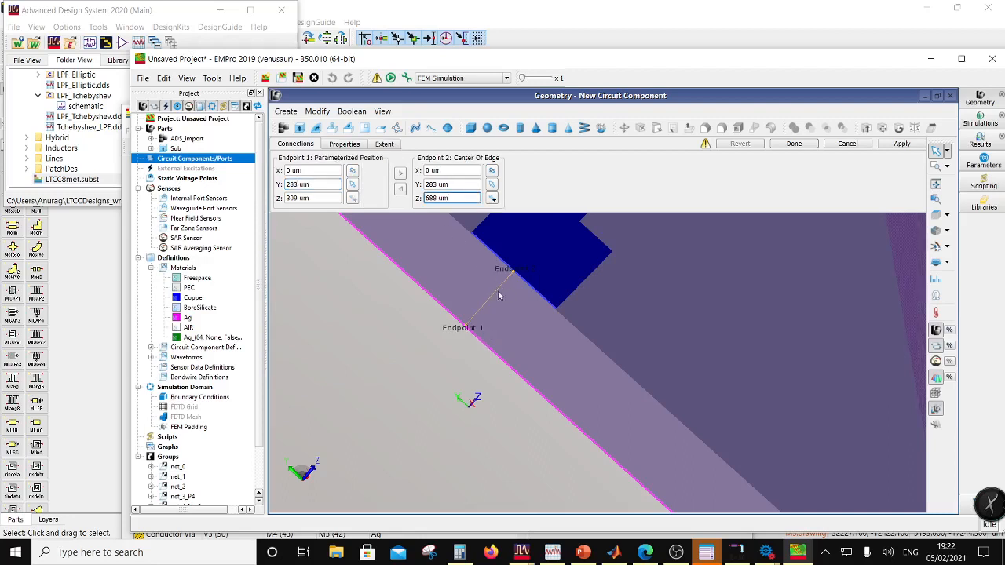
Step: Name the component Port1 and give it the 50 ohm Voltage Source definition
{"action": "left_click", "coordinate": [345, 145]}
{"action": "type", "text": "Port1"}
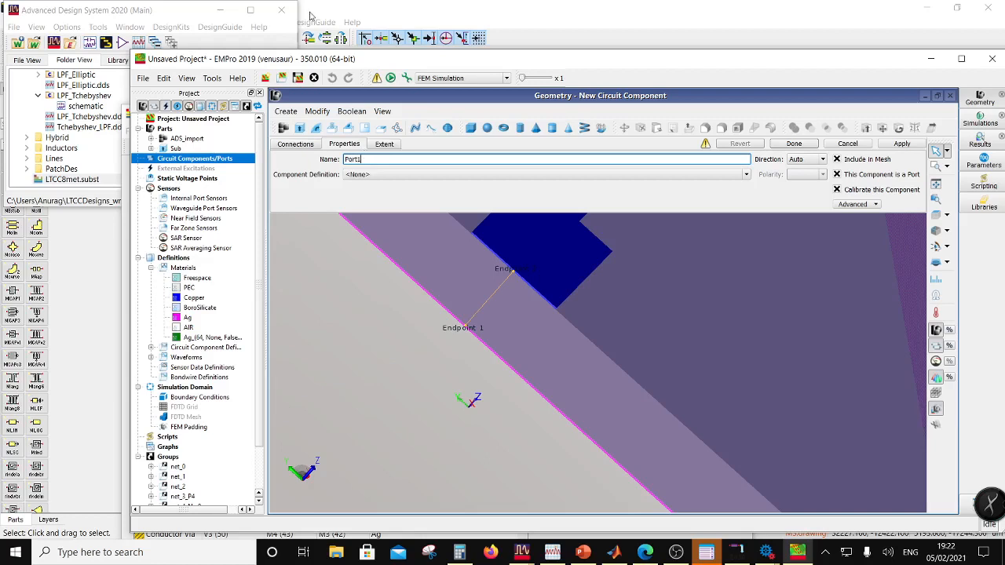
{"action": "left_click", "coordinate": [377, 174]}
{"action": "left_click", "coordinate": [379, 191]}
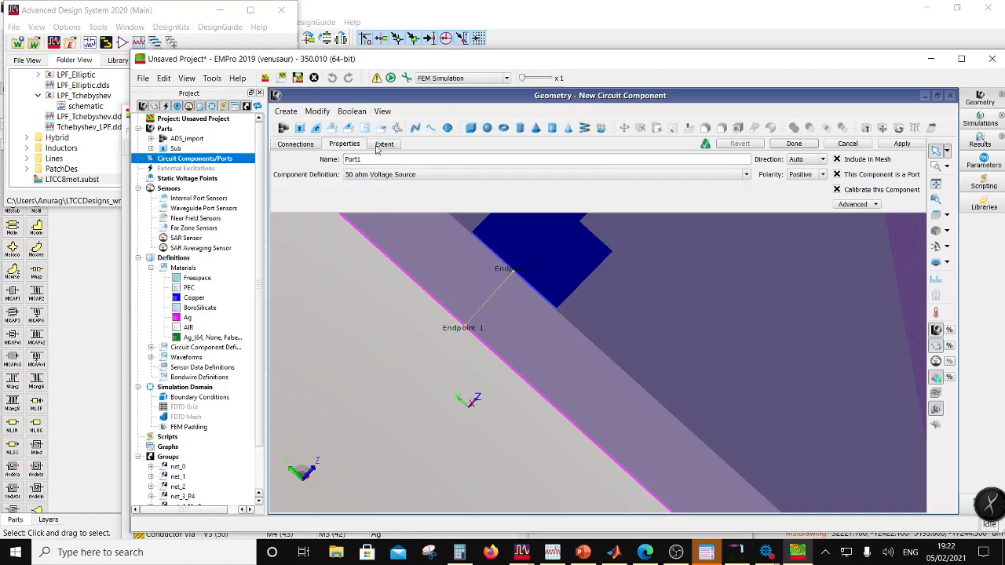
Step: Make Port1 a sheet port with the Y coordinate of sheet endpoint 1 at 0 um, and finish the component
{"action": "left_click", "coordinate": [384, 144]}
{"action": "left_click", "coordinate": [277, 182]}
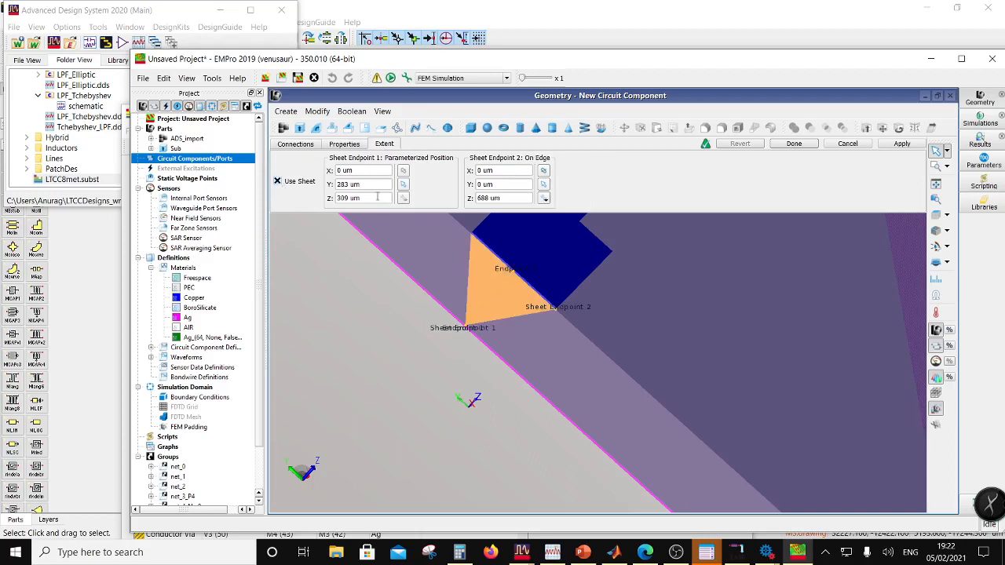
{"action": "double_click", "coordinate": [346, 184]}
{"action": "type", "text": "0"}
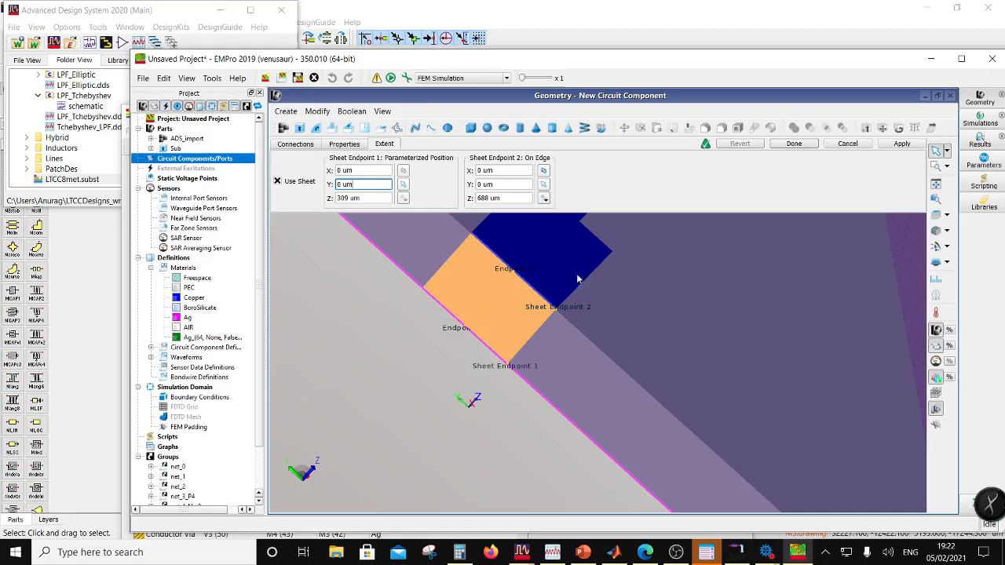
{"action": "left_click", "coordinate": [794, 143]}
Step: Create a second circuit component without a definition, placing its endpoint 1 on the substrate's lower edge beneath the filter's output line
{"action": "scroll", "coordinate": [561, 322], "scroll_direction": "down", "scroll_amount": 3}
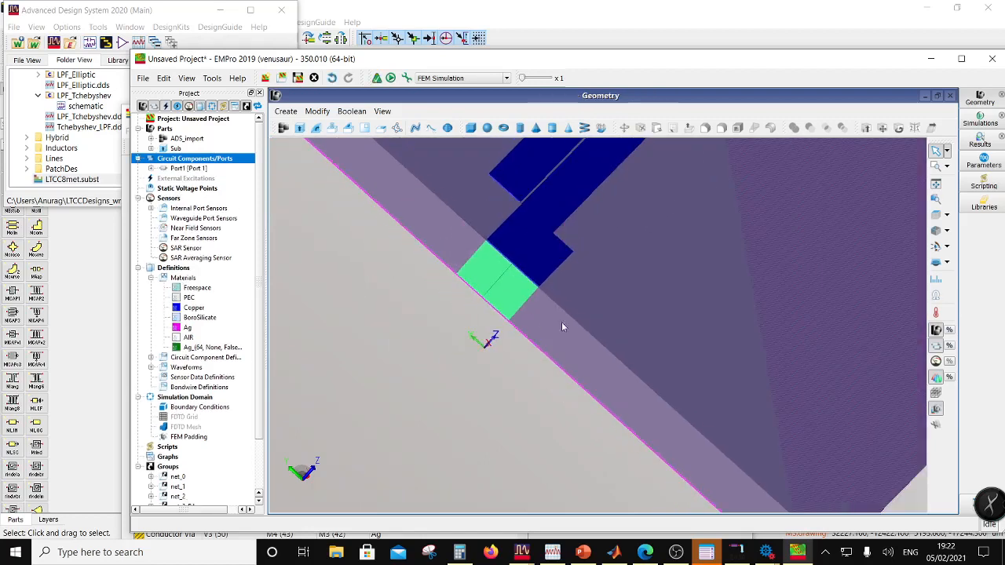
{"action": "scroll", "coordinate": [675, 314], "scroll_direction": "down", "scroll_amount": 3}
{"action": "left_click_drag", "start_coordinate": [767, 278], "coordinate": [471, 385]}
{"action": "scroll", "coordinate": [585, 263], "scroll_direction": "up", "scroll_amount": 3}
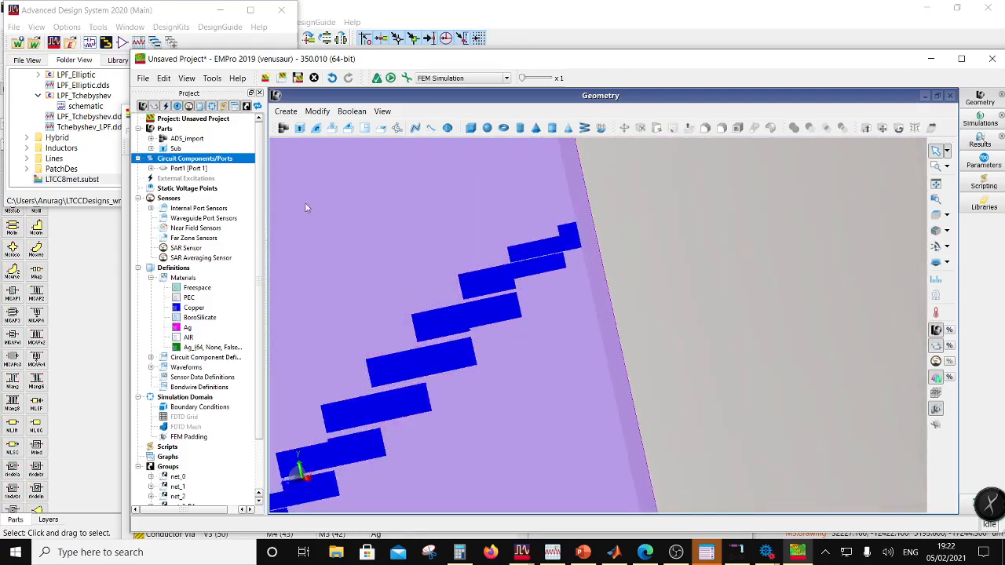
{"action": "left_click_drag", "start_coordinate": [306, 207], "coordinate": [744, 306]}
{"action": "mouse_move", "coordinate": [509, 357]}
{"action": "left_mouse_down"}
{"action": "mouse_move", "coordinate": [484, 332]}
{"action": "mouse_move", "coordinate": [672, 259]}
{"action": "left_mouse_up"}
{"action": "scroll", "coordinate": [664, 262], "scroll_direction": "up", "scroll_amount": 3}
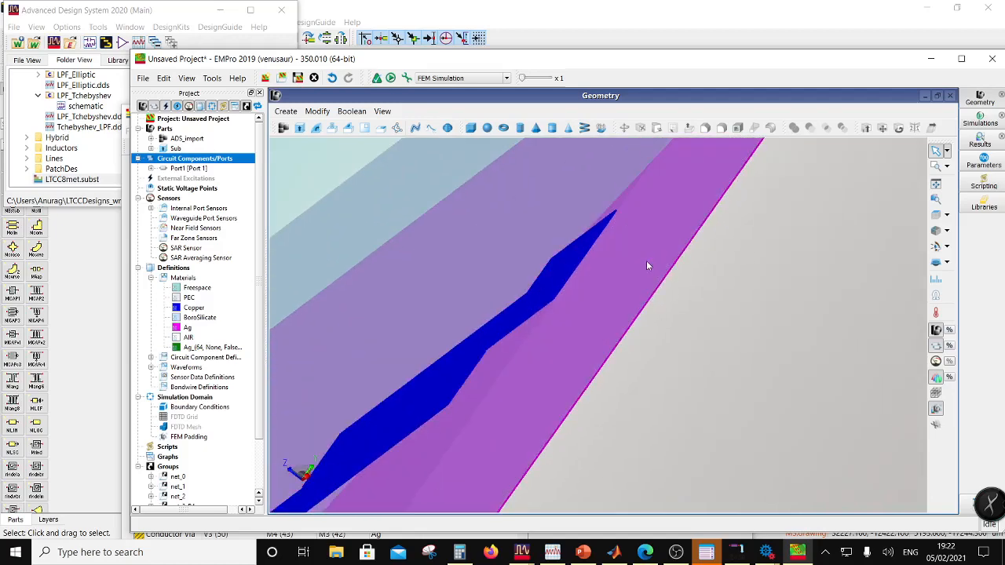
{"action": "left_click_drag", "start_coordinate": [663, 198], "coordinate": [673, 206]}
{"action": "scroll", "coordinate": [542, 365], "scroll_direction": "up", "scroll_amount": 2}
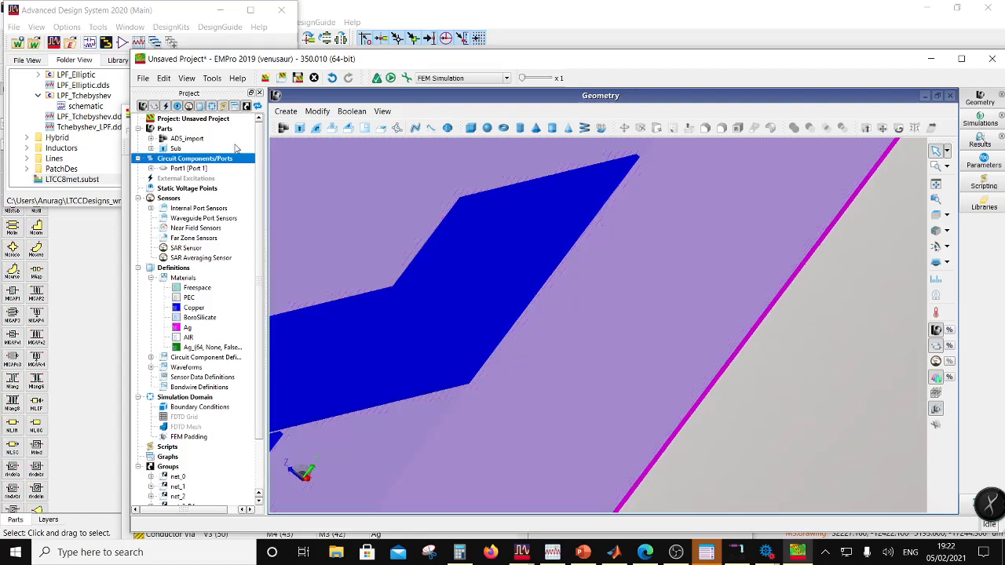
{"action": "right_click", "coordinate": [194, 163]}
{"action": "mouse_move", "coordinate": [245, 174]}
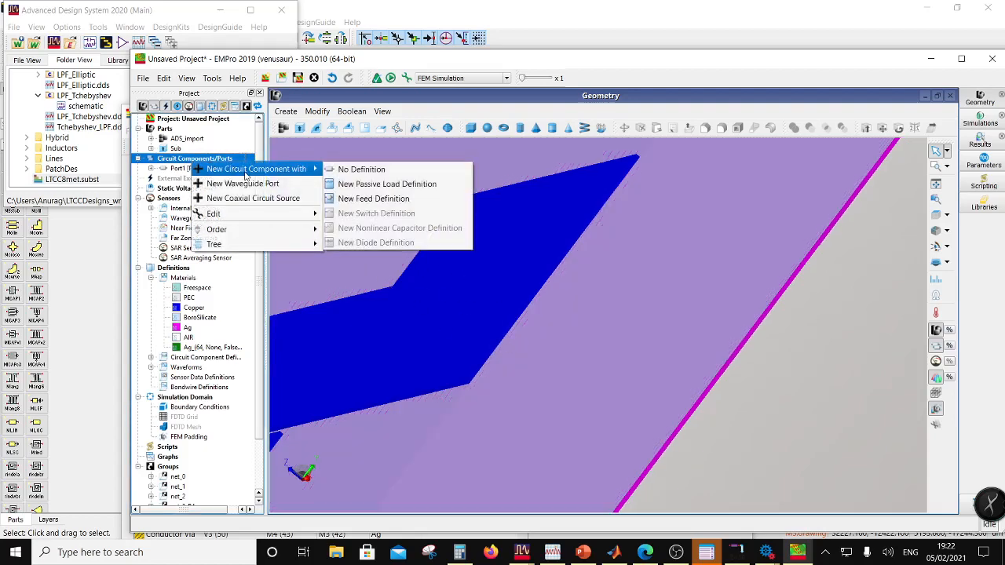
{"action": "left_click", "coordinate": [359, 170]}
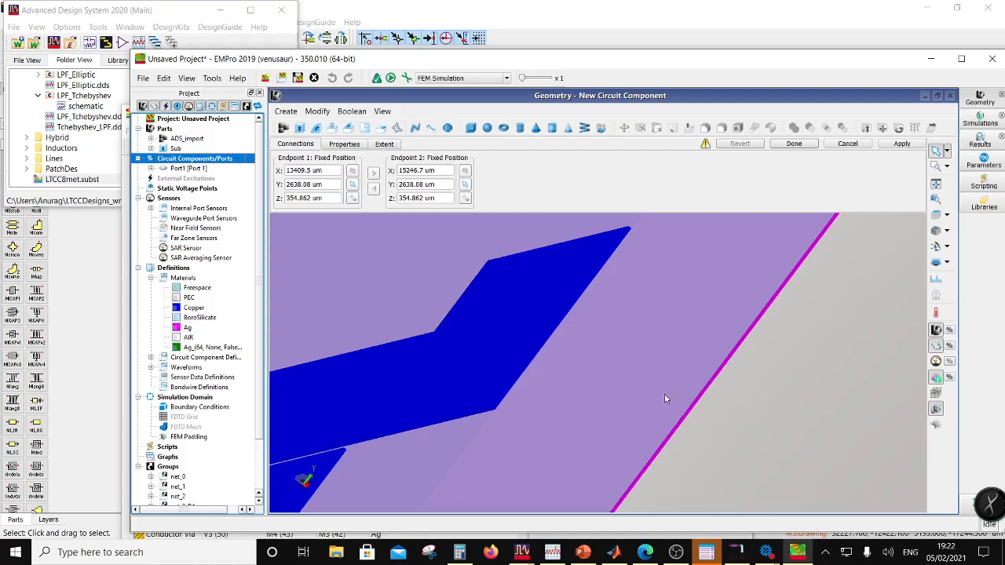
{"action": "left_click", "coordinate": [352, 184]}
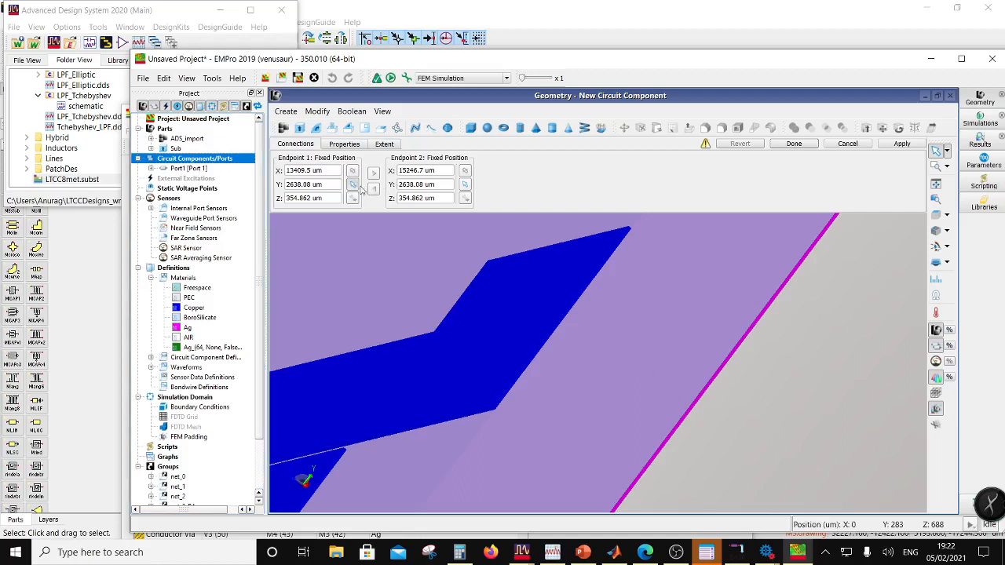
{"action": "left_click", "coordinate": [689, 410]}
Step: Place endpoint 2 at the centre of the output line's end edge and set endpoint 1's Y coordinate to 4993.16 um
{"action": "left_click", "coordinate": [465, 184]}
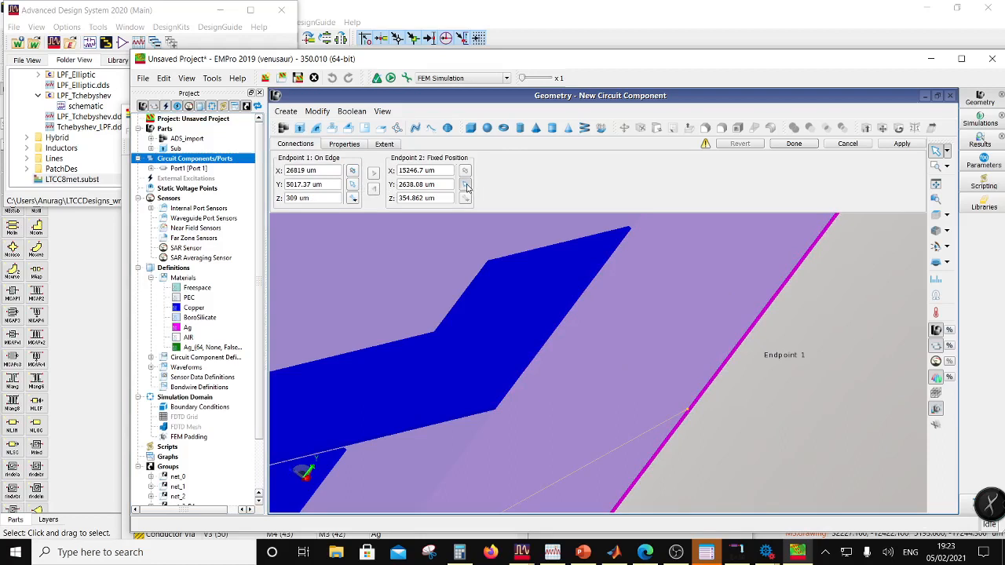
{"action": "left_click", "coordinate": [567, 323]}
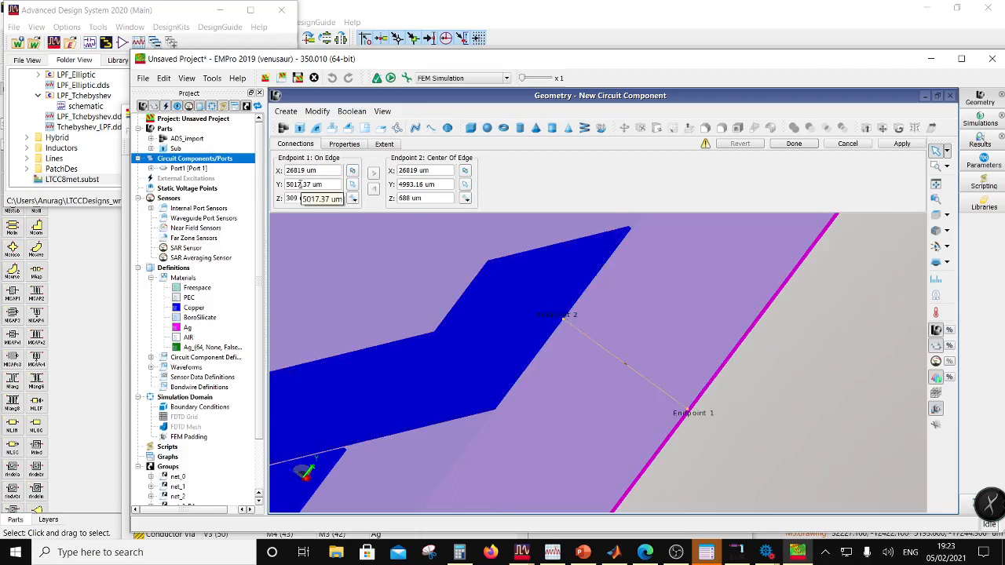
{"action": "left_click_drag", "start_coordinate": [299, 184], "coordinate": [267, 184]}
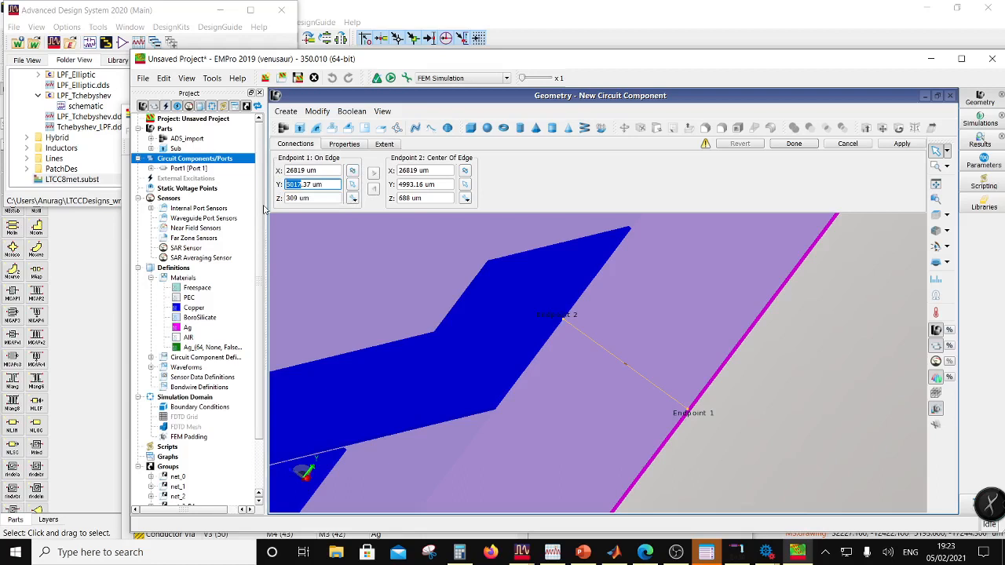
{"action": "type", "text": "4993"}
{"action": "key", "text": "Delete"}
{"action": "type", "text": "16"}
{"action": "left_click", "coordinate": [429, 198]}
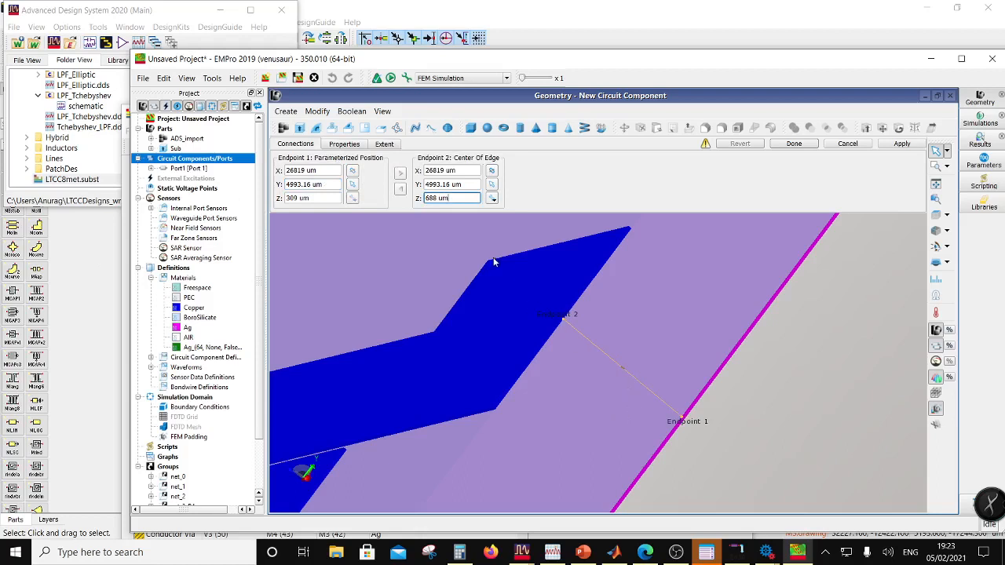
Step: Name the second circuit component Port2 and give it the 50 ohm Voltage Source definition
{"action": "left_click", "coordinate": [344, 144]}
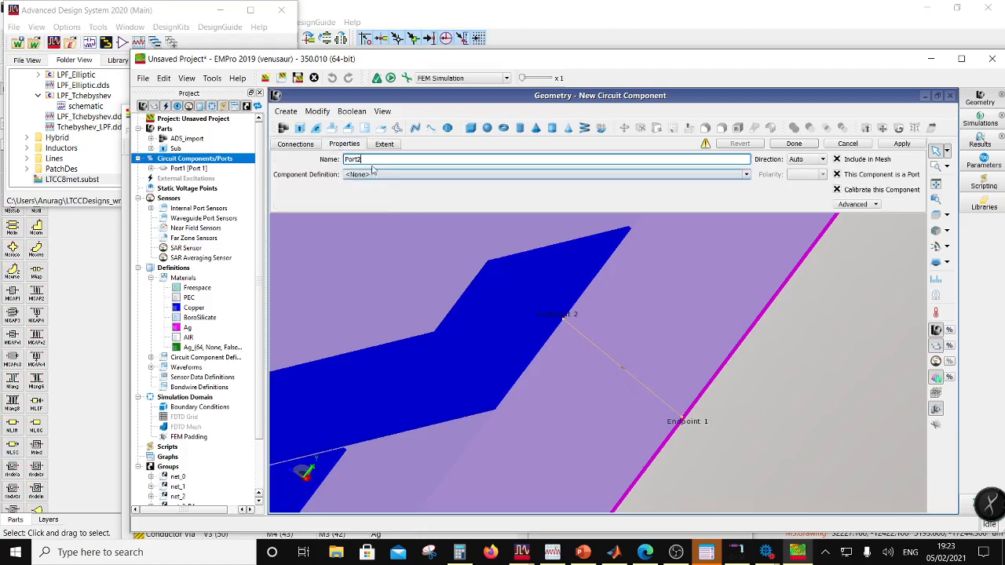
{"action": "left_click", "coordinate": [373, 174]}
{"action": "left_click", "coordinate": [374, 194]}
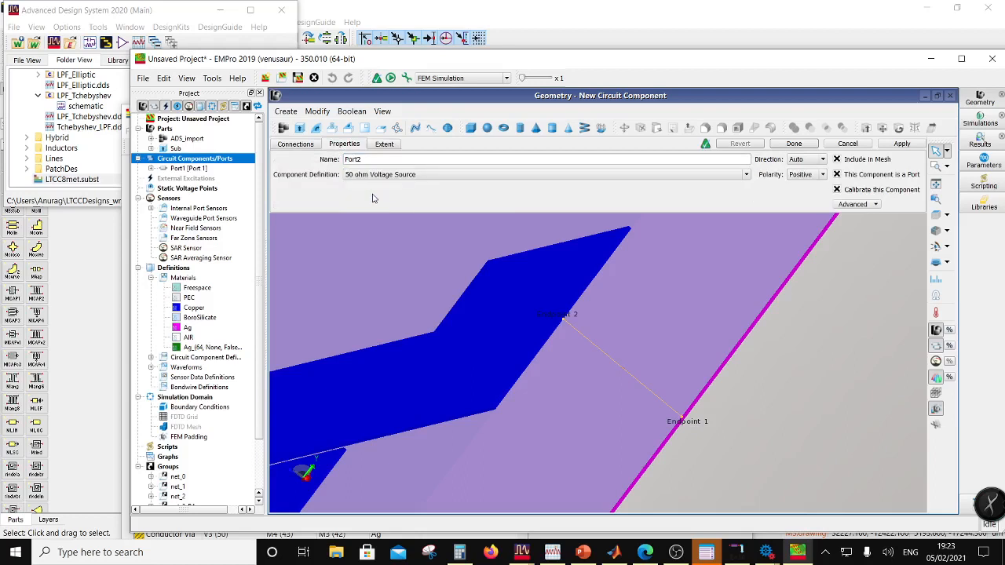
Step: Make Port2 a sheet port with the Y coordinate of sheet endpoint 1 at 5276.16 um, and finish the component
{"action": "left_click", "coordinate": [385, 144]}
{"action": "left_click", "coordinate": [278, 182]}
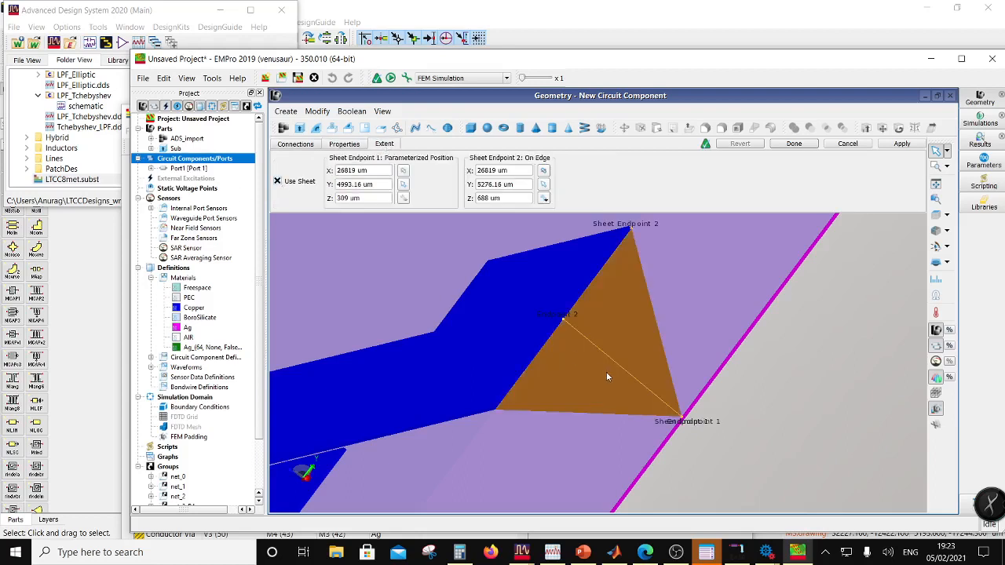
{"action": "left_click", "coordinate": [344, 186]}
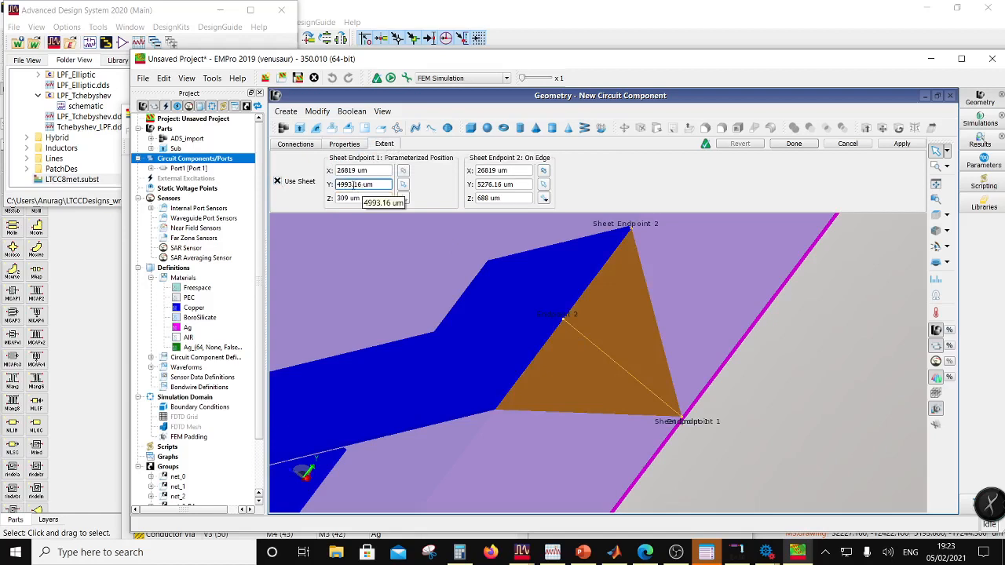
{"action": "left_click_drag", "start_coordinate": [351, 184], "coordinate": [303, 207]}
{"action": "type", "text": "5276"}
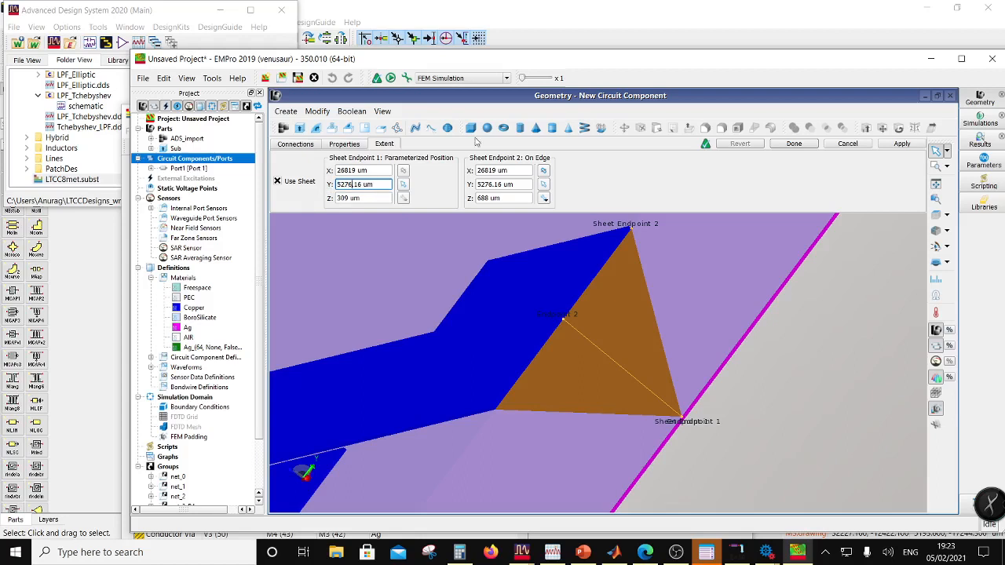
{"action": "left_click", "coordinate": [525, 198]}
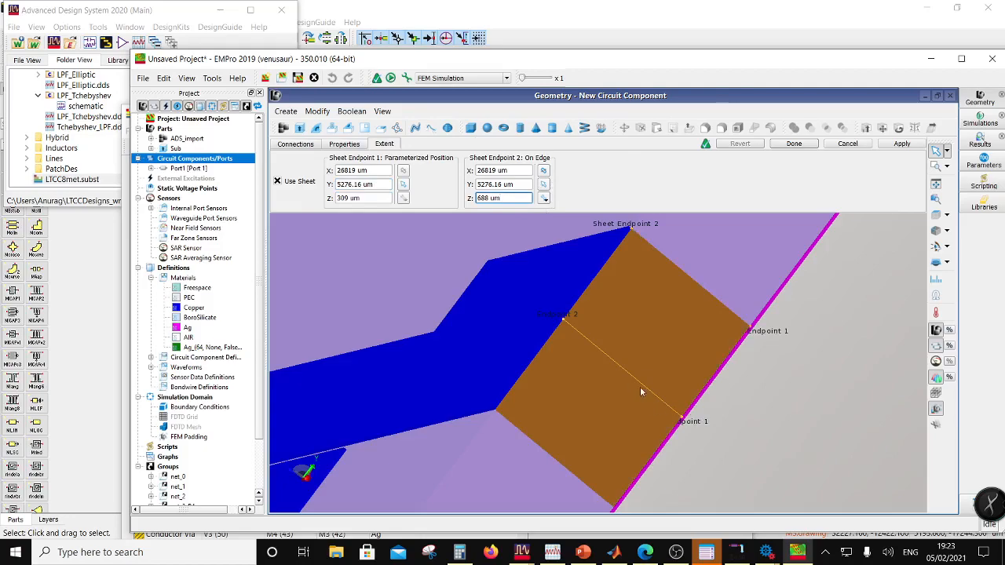
{"action": "mouse_move", "coordinate": [640, 386]}
{"action": "left_mouse_down"}
{"action": "mouse_move", "coordinate": [558, 423]}
{"action": "mouse_move", "coordinate": [785, 365]}
{"action": "left_mouse_up"}
{"action": "left_click", "coordinate": [794, 144]}
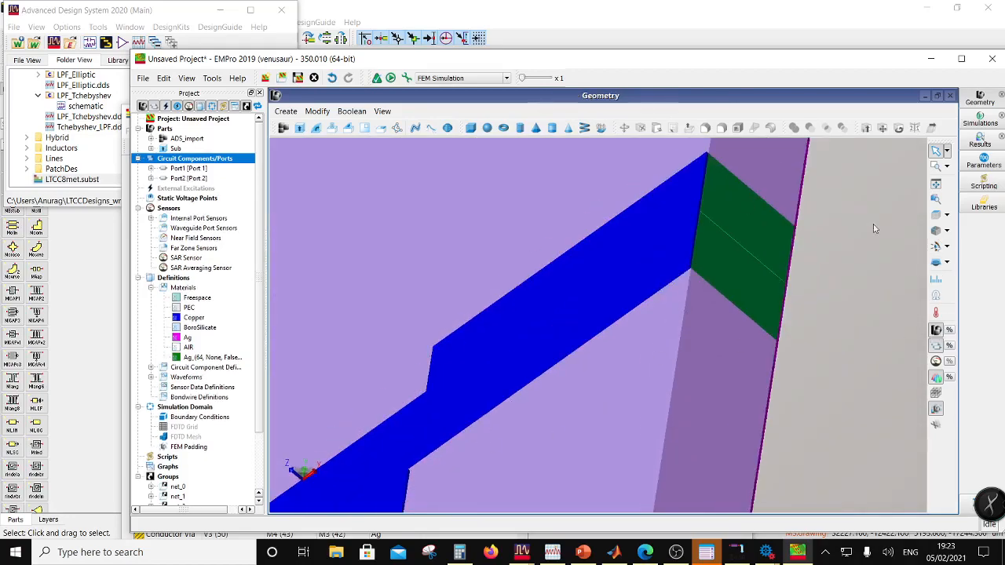
Step: Save the project under the name BPF_Xband
{"action": "left_click", "coordinate": [935, 183]}
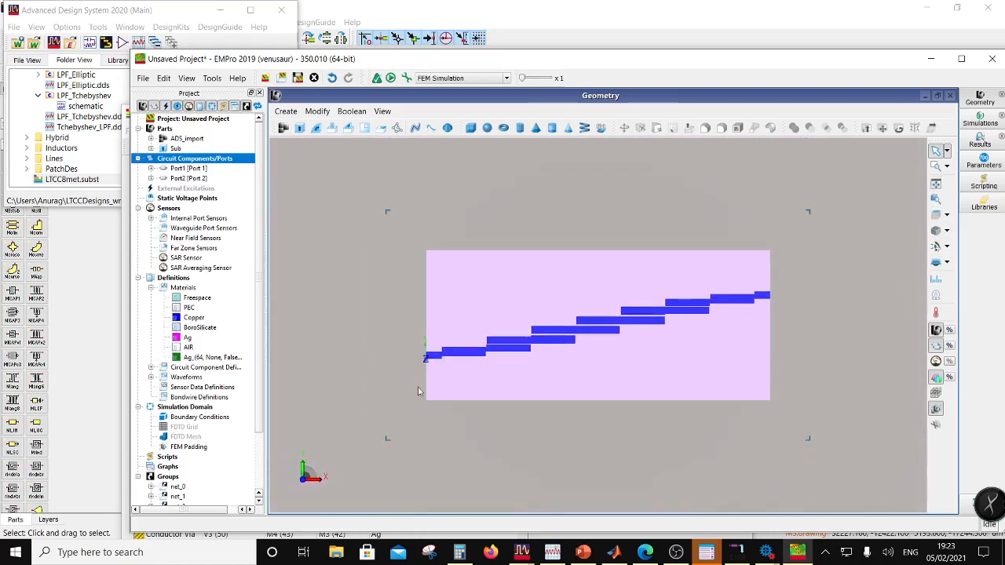
{"action": "double_click", "coordinate": [258, 59]}
{"action": "left_click", "coordinate": [13, 24]}
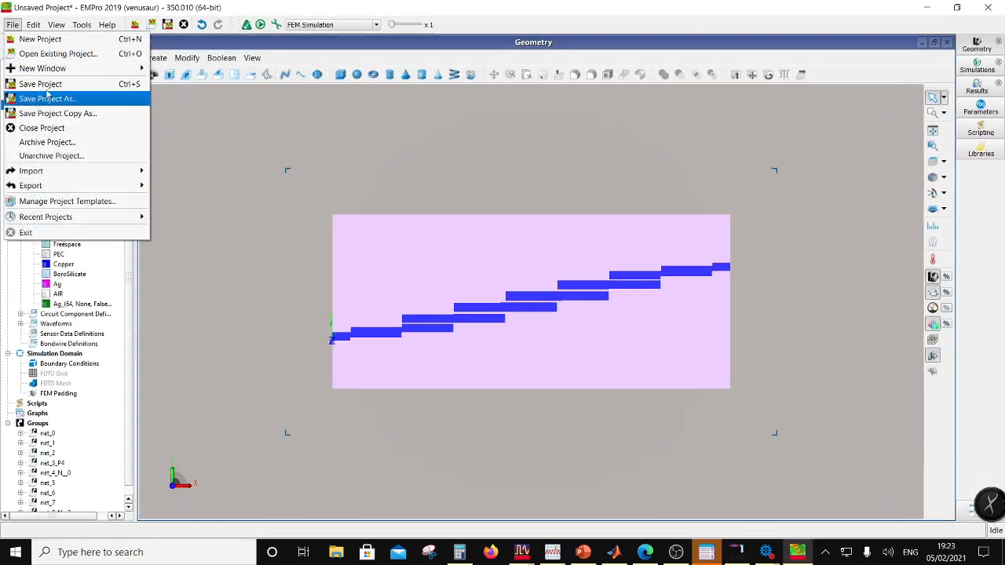
{"action": "left_click", "coordinate": [47, 89]}
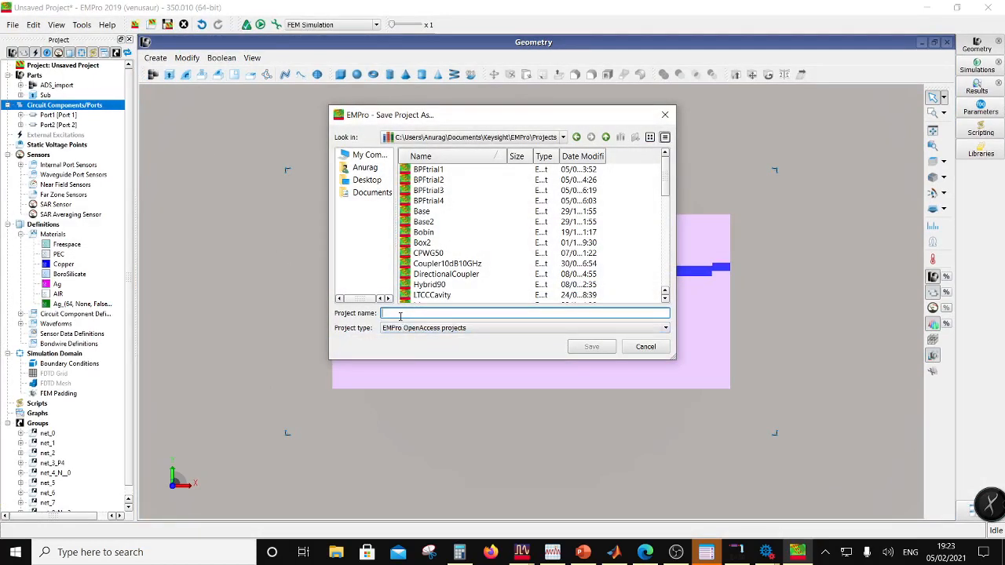
{"action": "type", "text": "BPF_Xband"}
{"action": "left_click", "coordinate": [591, 347]}
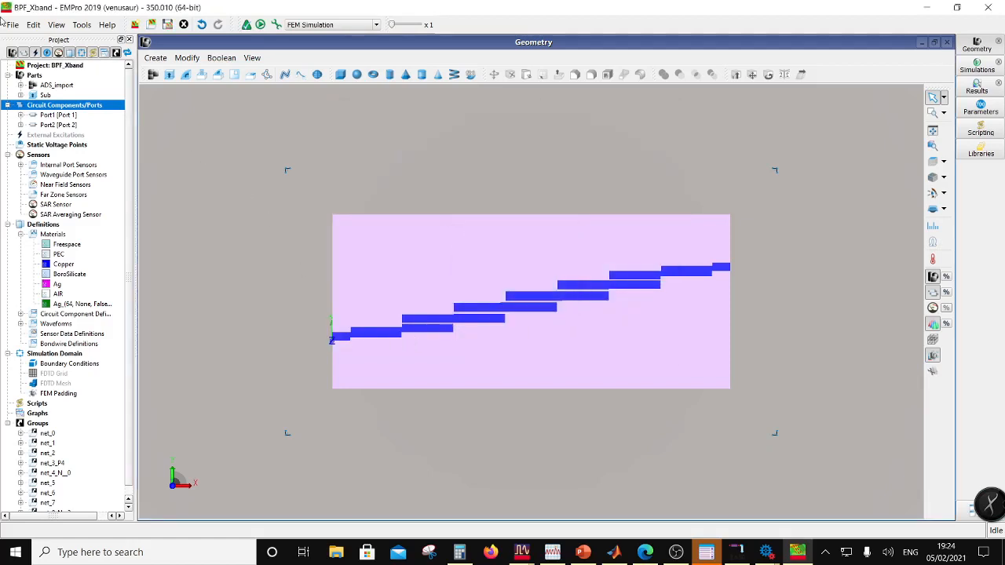
Step: Open the FEM simulation setup and set the adaptive 4 GHz to 16 GHz frequency plan to a maximum of 100 points
{"action": "left_click", "coordinate": [276, 25]}
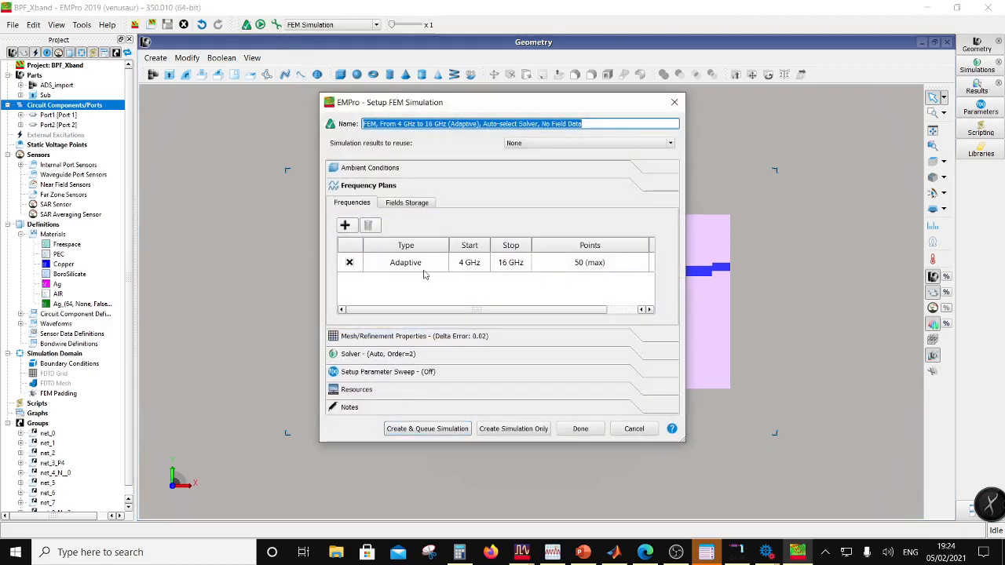
{"action": "left_click", "coordinate": [578, 267]}
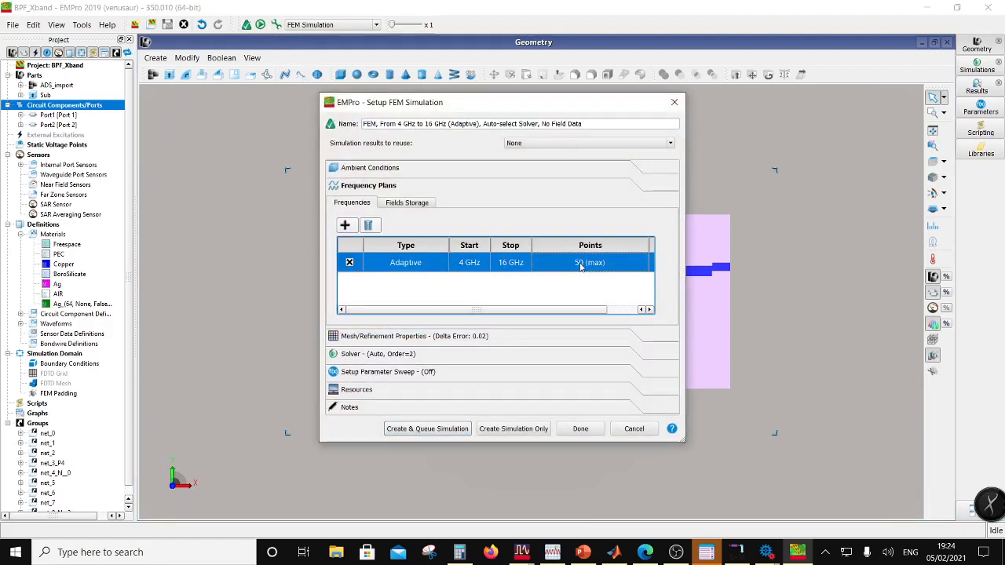
{"action": "double_click", "coordinate": [568, 263]}
{"action": "left_click_drag", "start_coordinate": [540, 263], "coordinate": [515, 271]}
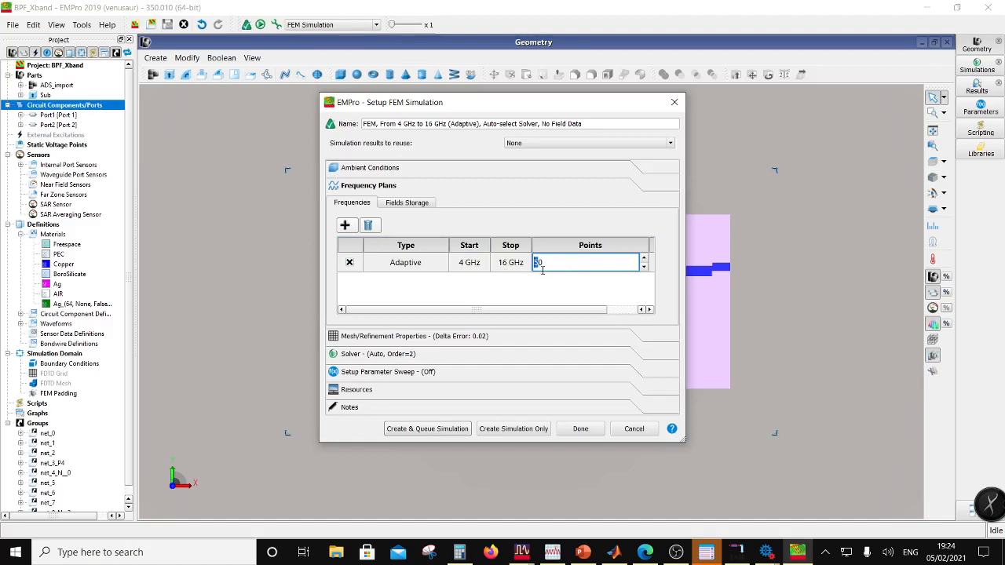
{"action": "key", "text": "Return"}
{"action": "left_click", "coordinate": [543, 288]}
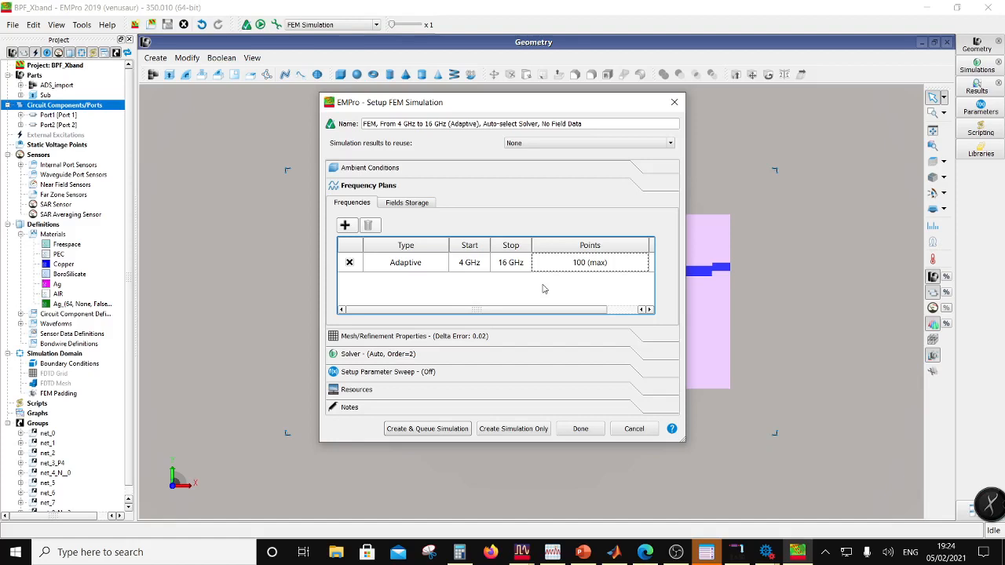
Step: Choose the Direct matrix solver for the FEM simulation and review the parameter sweep and resource settings
{"action": "left_click", "coordinate": [394, 354]}
{"action": "left_click", "coordinate": [360, 275]}
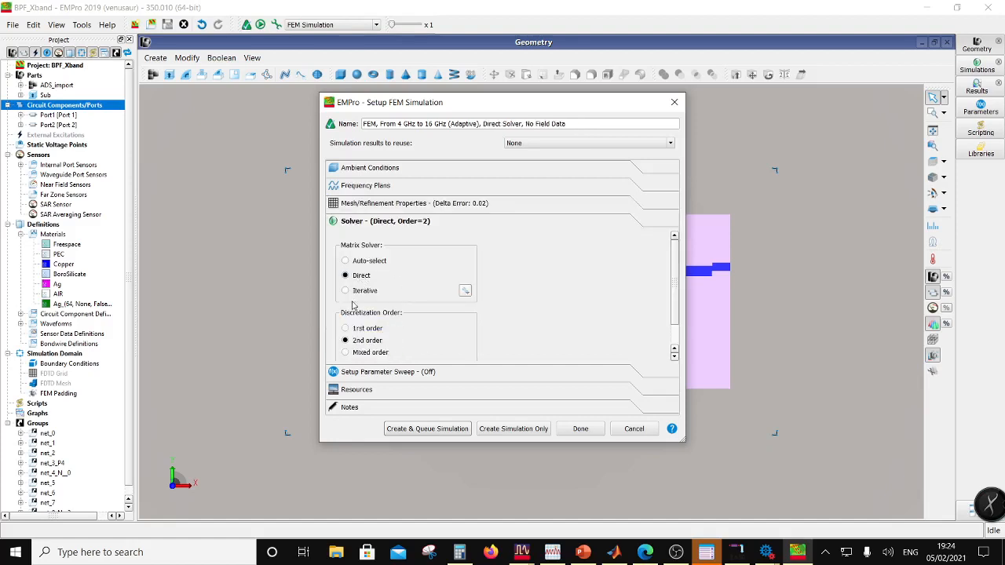
{"action": "left_click", "coordinate": [380, 372]}
{"action": "left_click", "coordinate": [383, 390]}
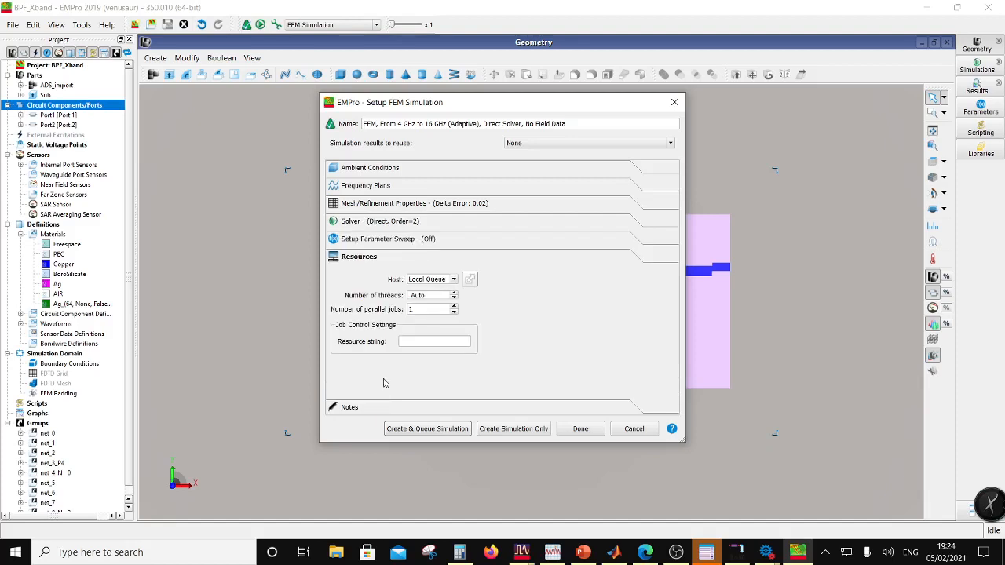
{"action": "left_click", "coordinate": [380, 222]}
Step: Turn on solving on the finest mesh after convergence in the advanced mesh properties, and check the initial mesh settings
{"action": "left_click", "coordinate": [379, 203]}
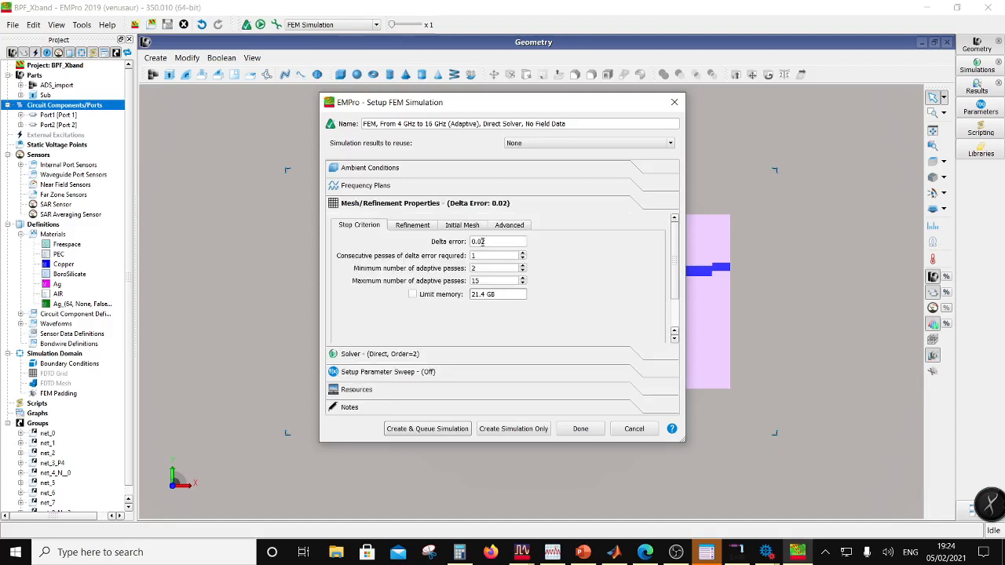
{"action": "left_click", "coordinate": [512, 226]}
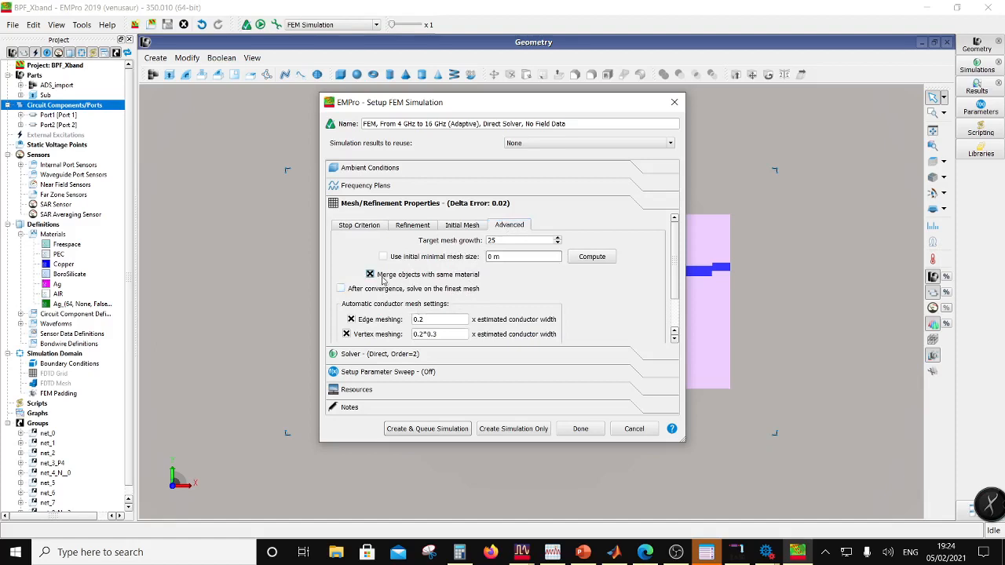
{"action": "left_click", "coordinate": [341, 288]}
{"action": "left_click", "coordinate": [458, 227]}
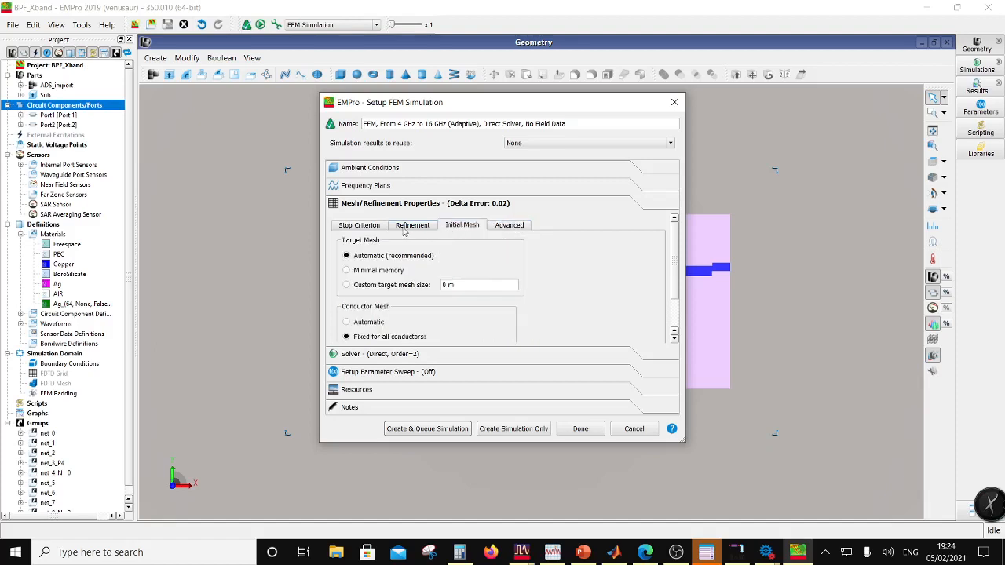
Step: Set the delta error stop criterion to 0.01, then create and queue the FEM simulation
{"action": "left_click", "coordinate": [359, 226]}
{"action": "left_click", "coordinate": [482, 241]}
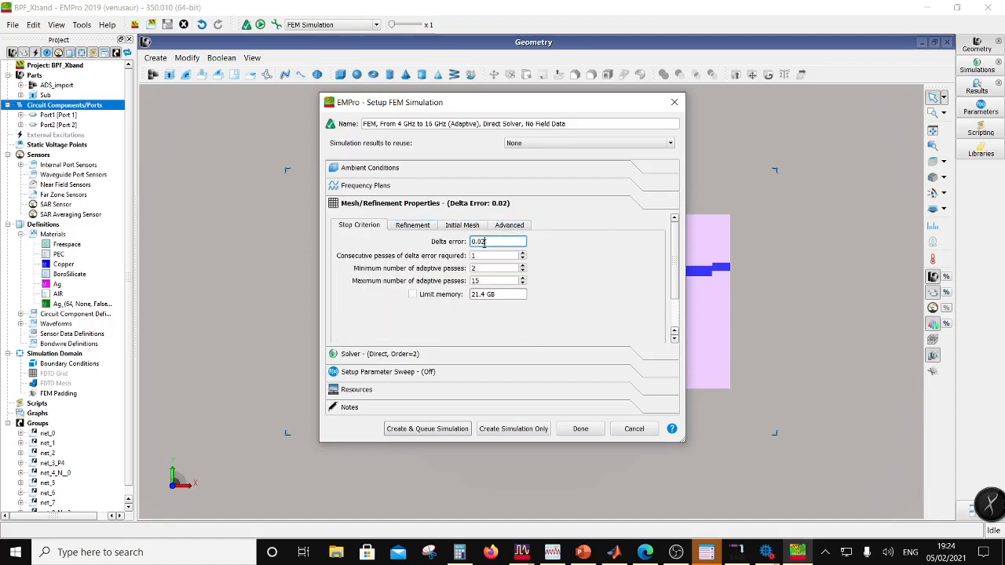
{"action": "key", "text": "BackSpace"}
{"action": "type", "text": "1"}
{"action": "left_click", "coordinate": [578, 260]}
{"action": "left_click", "coordinate": [443, 428]}
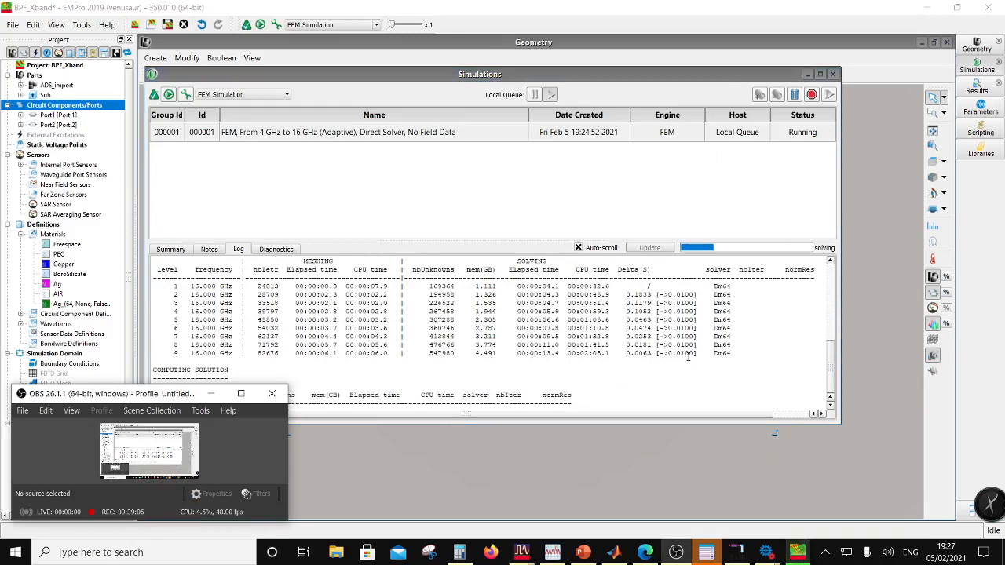
Step: Switch to MATLAB and review the BPFDes.m filter design code while the simulation runs, then return to EMPro
{"action": "left_click", "coordinate": [642, 367]}
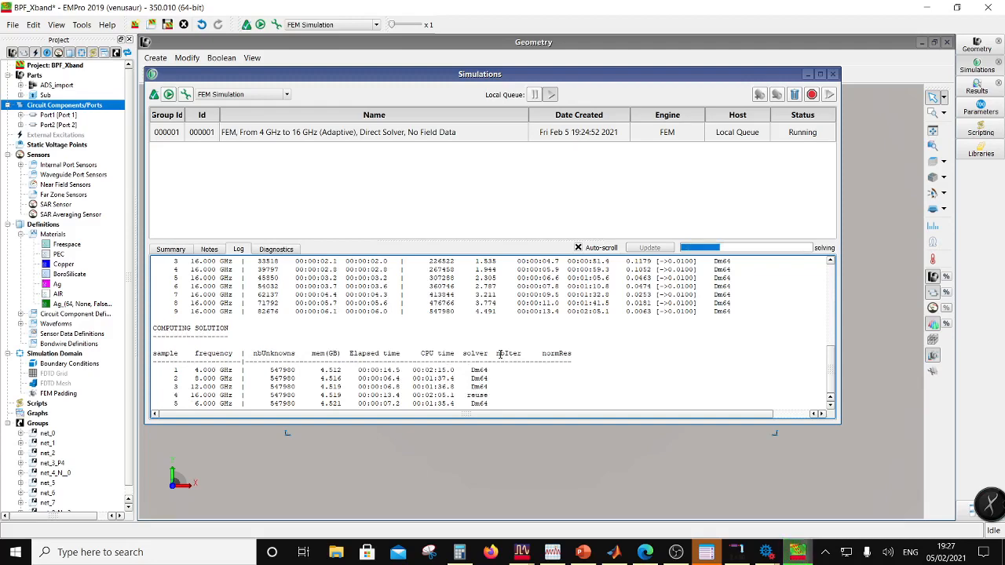
{"action": "left_click", "coordinate": [583, 552]}
{"action": "left_click", "coordinate": [585, 553]}
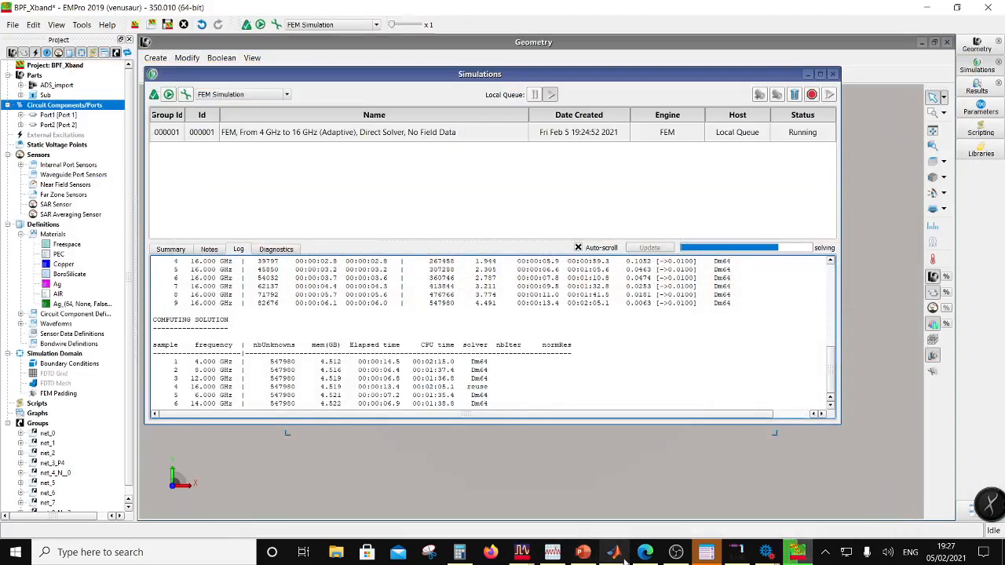
{"action": "left_click", "coordinate": [614, 552]}
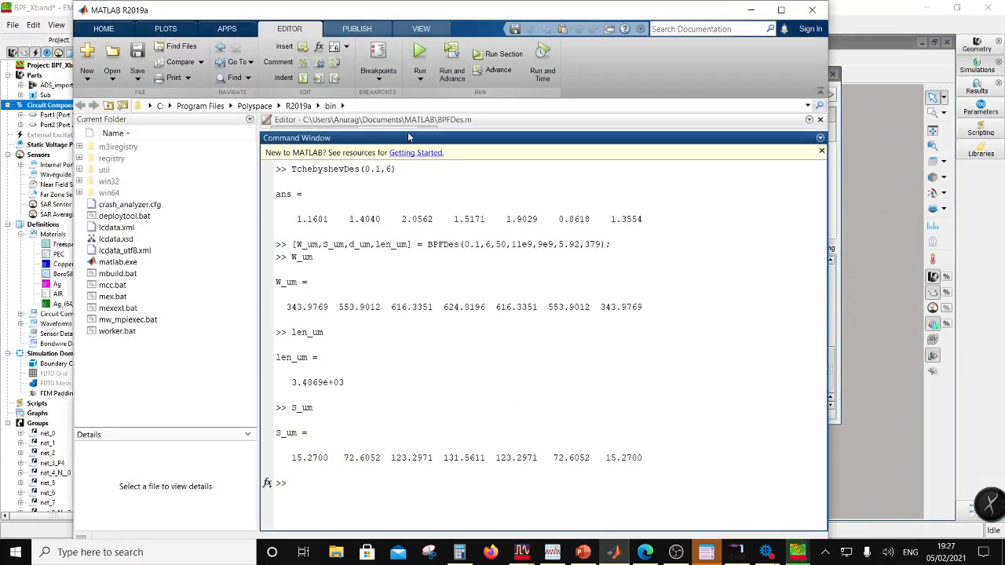
{"action": "left_click", "coordinate": [414, 128]}
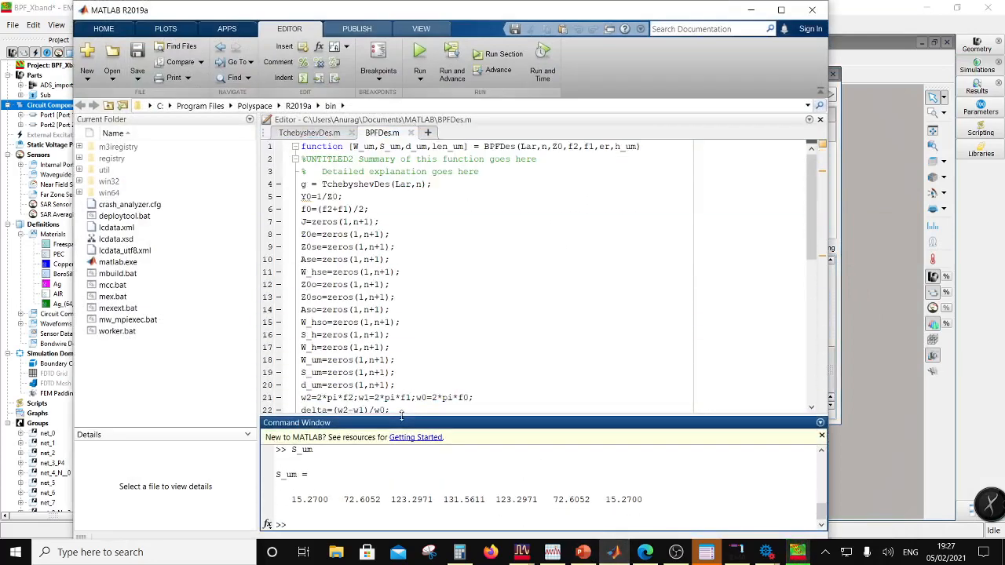
{"action": "scroll", "coordinate": [443, 324], "scroll_direction": "down", "scroll_amount": 9}
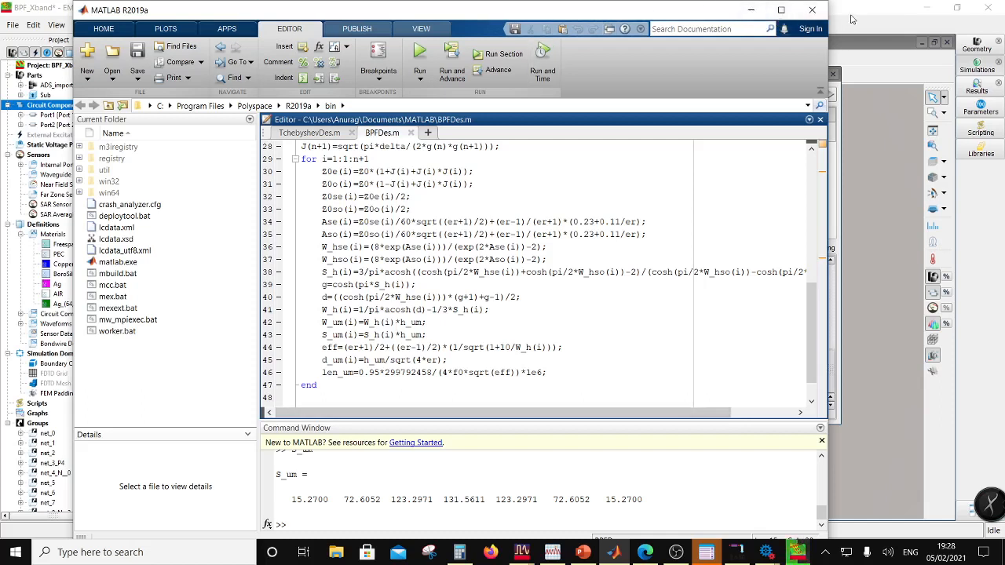
{"action": "left_click", "coordinate": [752, 12]}
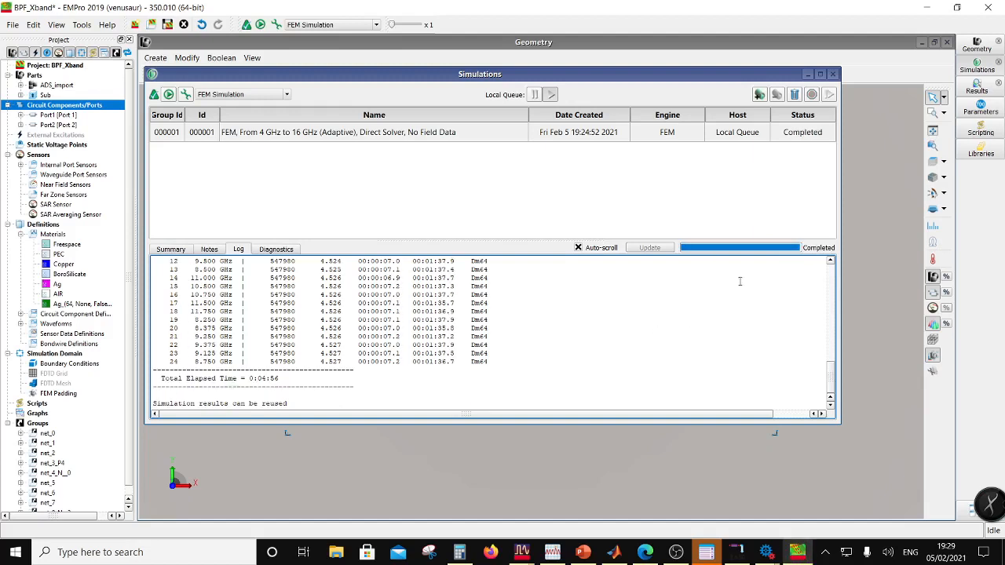
Step: Filter the BPF_Xband simulation results to S-Parameters & Derived Results and open the S-Parameters graph
{"action": "left_click", "coordinate": [978, 88]}
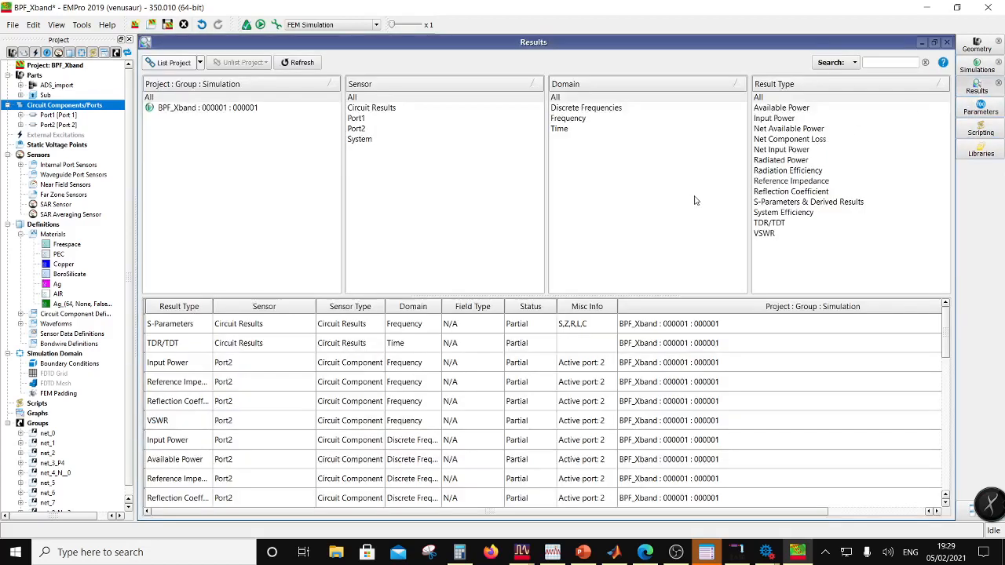
{"action": "left_click", "coordinate": [314, 110]}
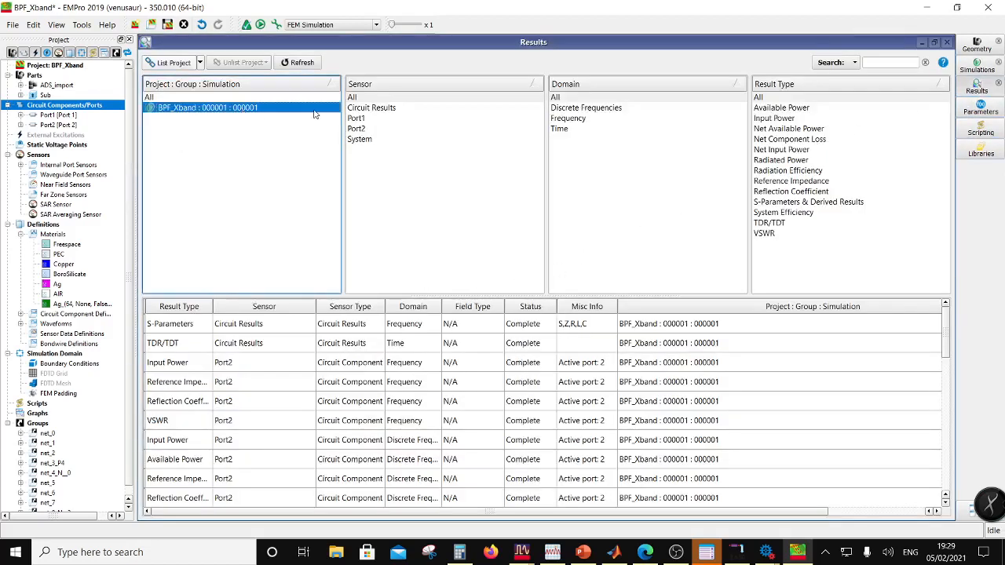
{"action": "left_click", "coordinate": [783, 203]}
{"action": "double_click", "coordinate": [578, 322]}
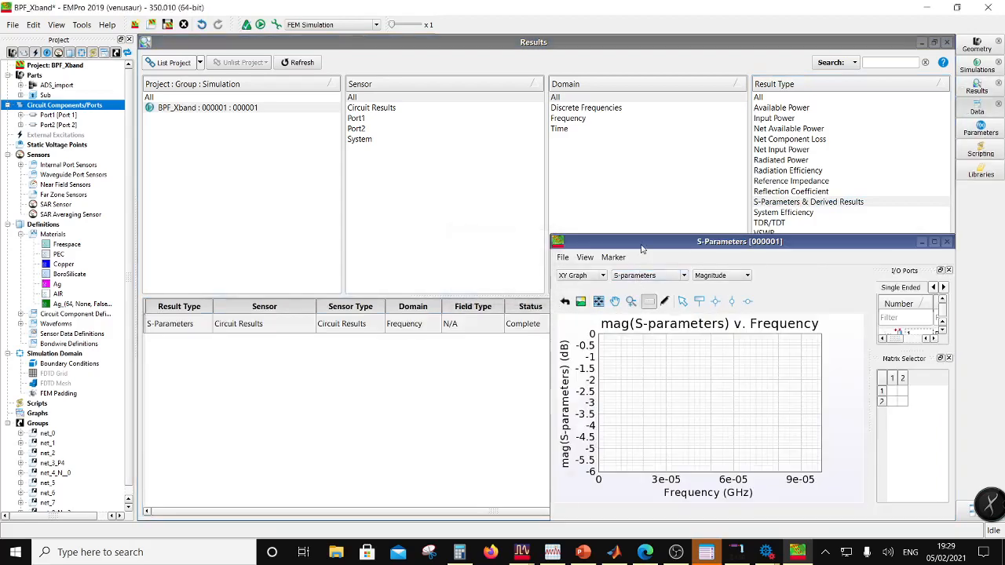
Step: Plot the S(1,2) and S(1,1) magnitudes, move the legend to the plot's lower-left corner, and maximize the graph
{"action": "left_click", "coordinate": [623, 288]}
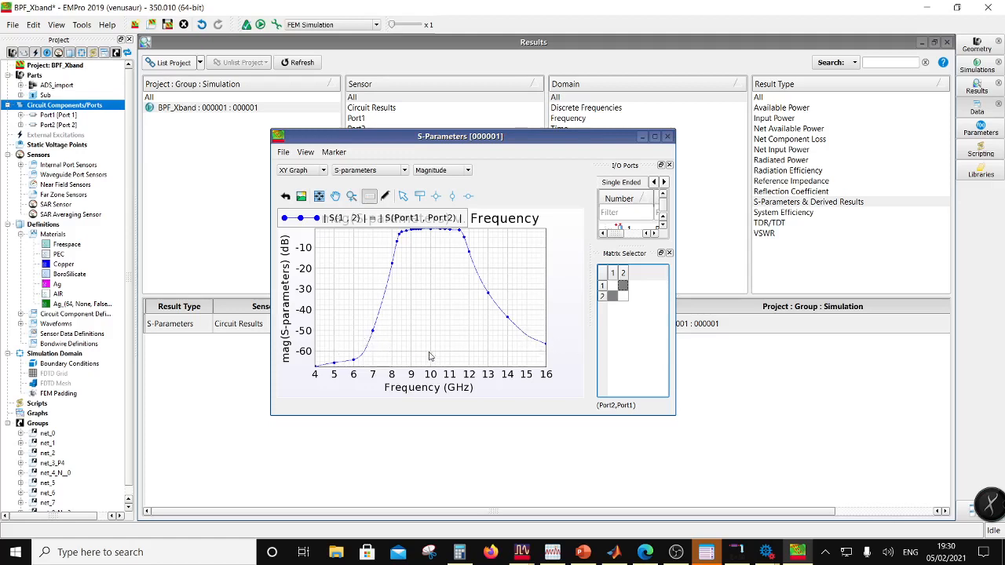
{"action": "left_click", "coordinate": [613, 286], "text": "ctrl"}
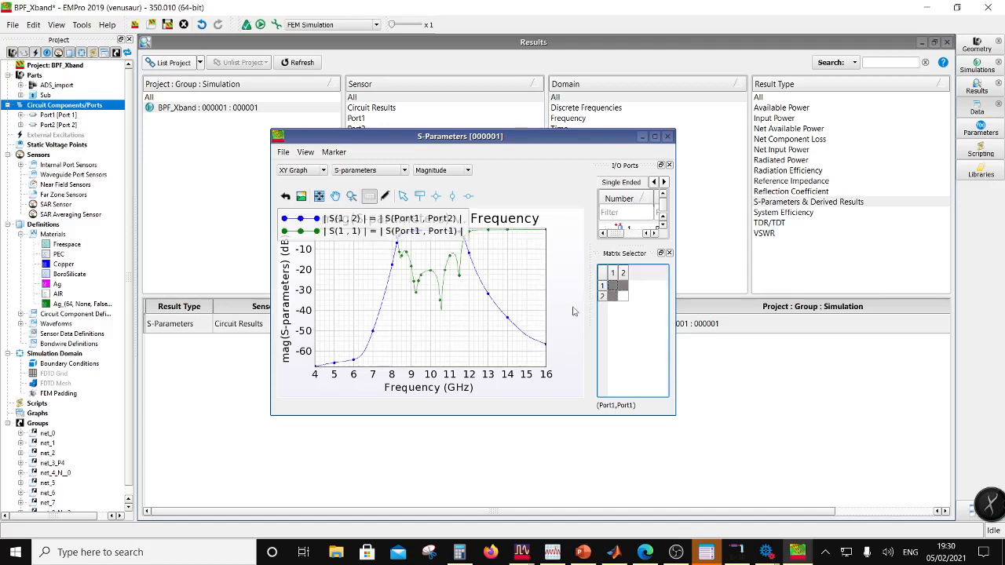
{"action": "left_click_drag", "start_coordinate": [408, 229], "coordinate": [360, 361]}
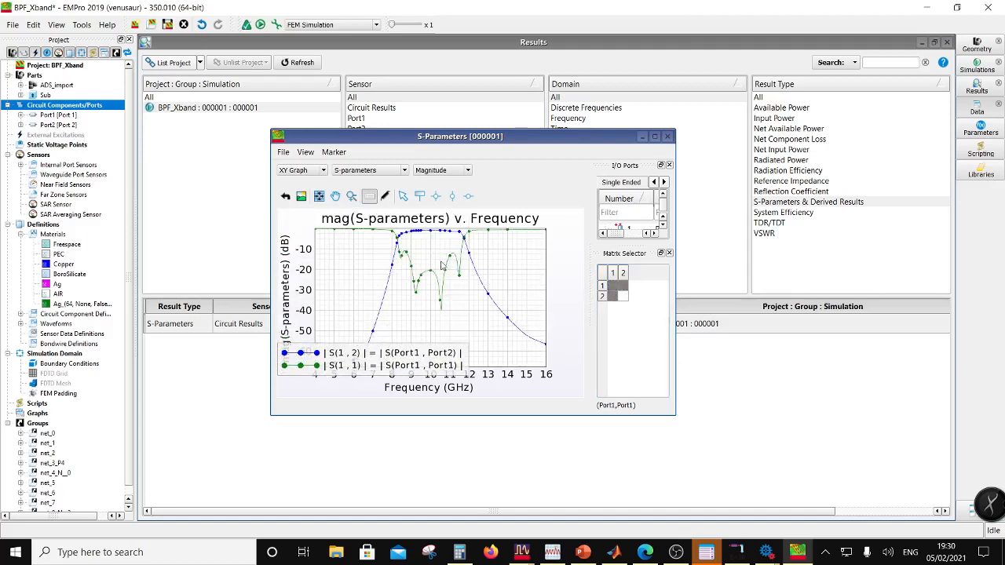
{"action": "double_click", "coordinate": [445, 138]}
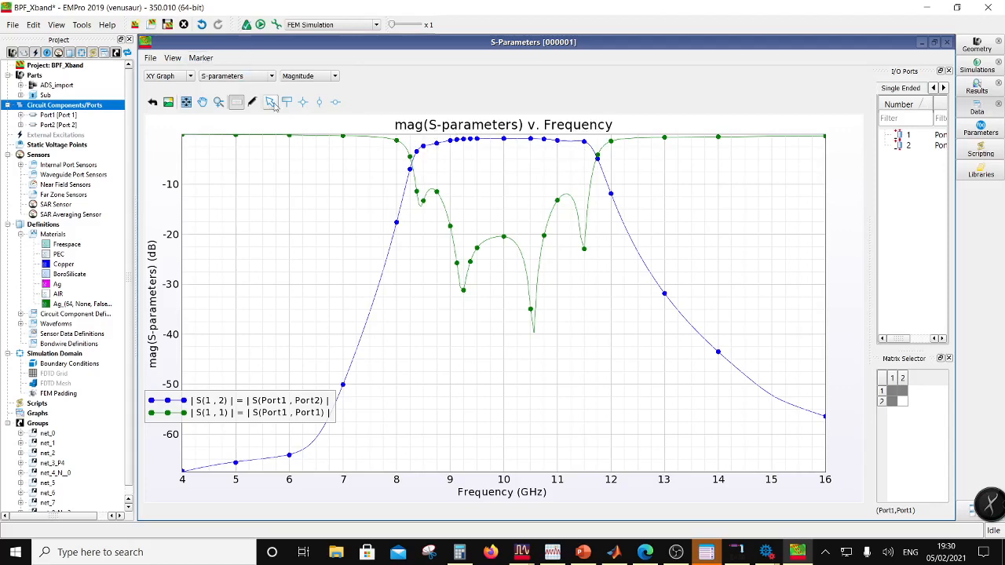
{"action": "left_click", "coordinate": [287, 102]}
{"action": "mouse_move", "coordinate": [437, 150]}
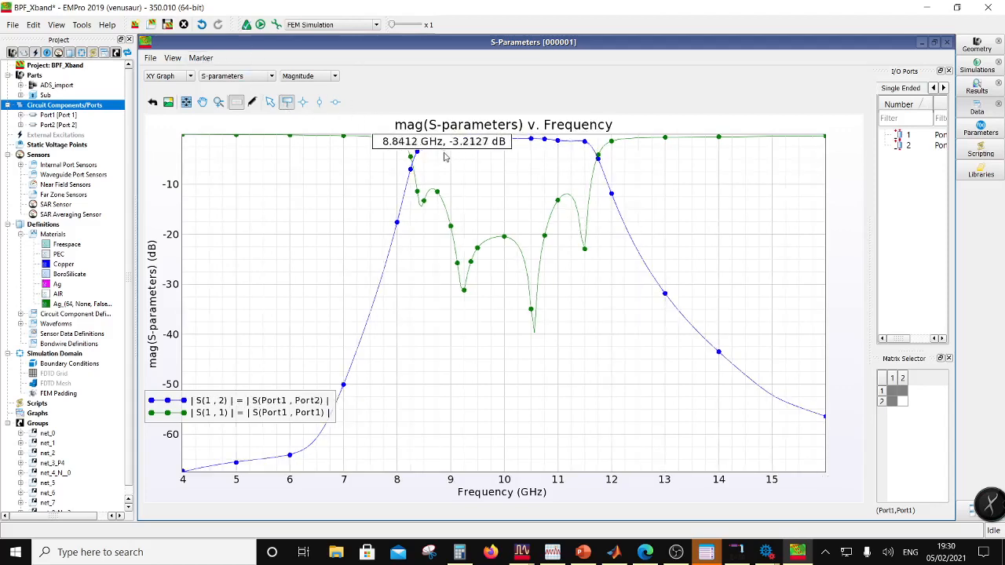
{"action": "left_click", "coordinate": [329, 203]}
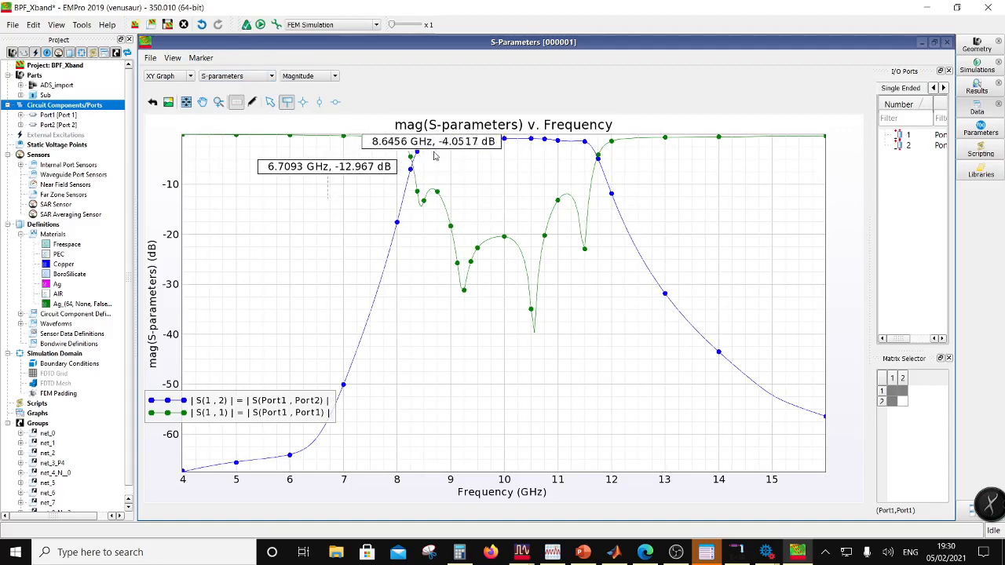
{"action": "right_click", "coordinate": [331, 203]}
{"action": "mouse_move", "coordinate": [330, 203]}
{"action": "left_mouse_down"}
{"action": "mouse_move", "coordinate": [472, 157]}
{"action": "mouse_move", "coordinate": [378, 289]}
{"action": "left_mouse_up"}
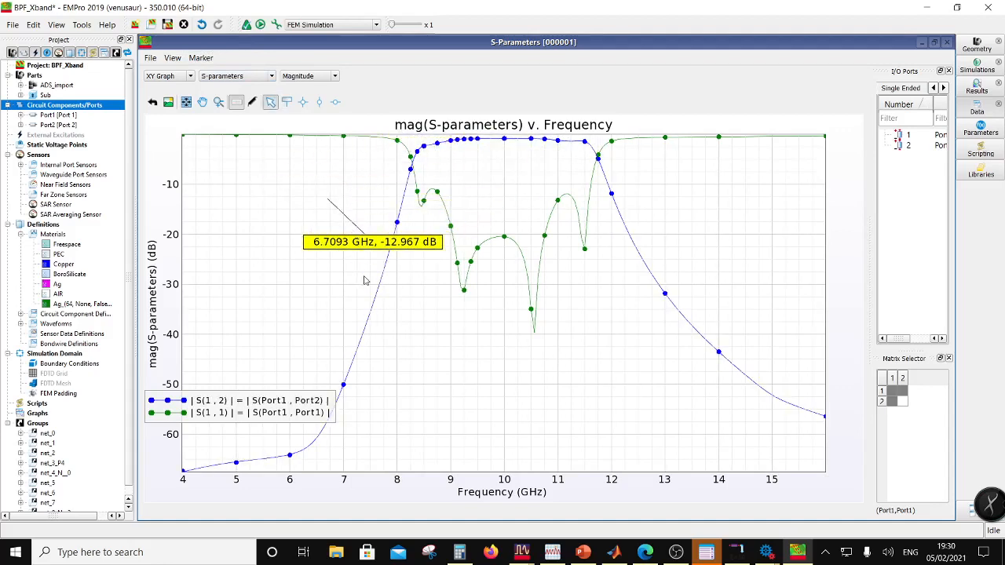
{"action": "key", "text": "Delete"}
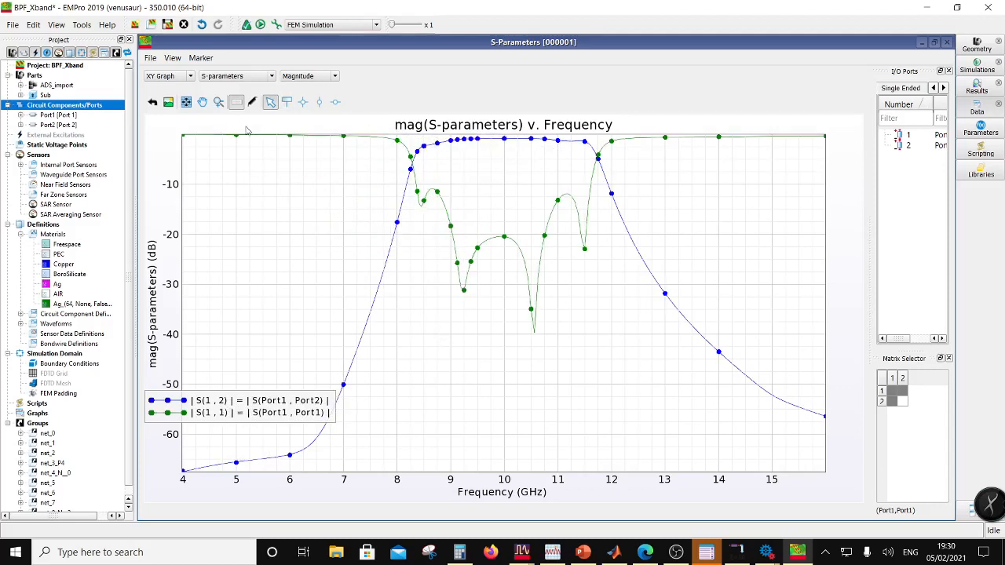
Step: Try a point marker on the S(1,2) passband near 9 GHz, move its label clear of the curves, and delete it
{"action": "left_click", "coordinate": [286, 102]}
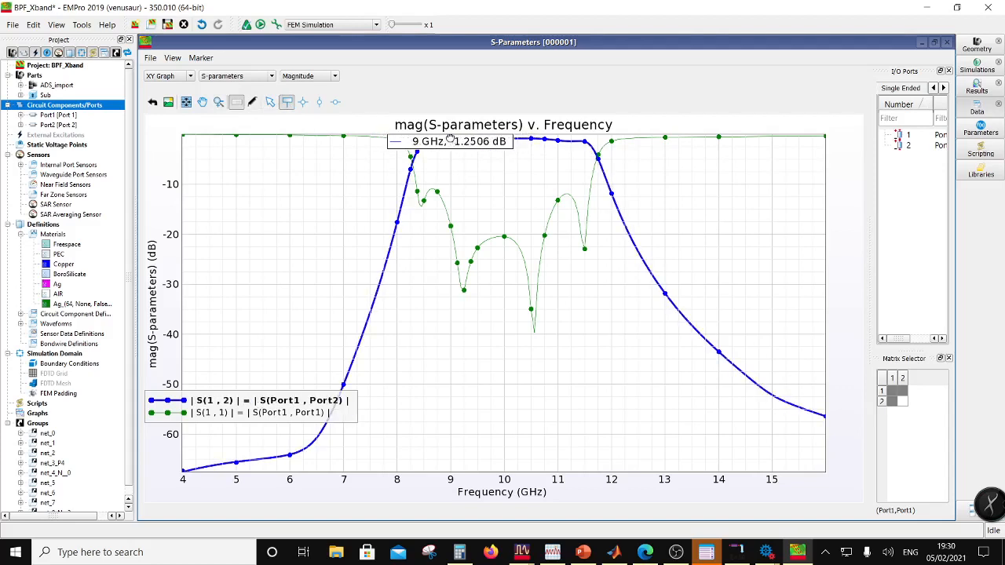
{"action": "left_click", "coordinate": [456, 149]}
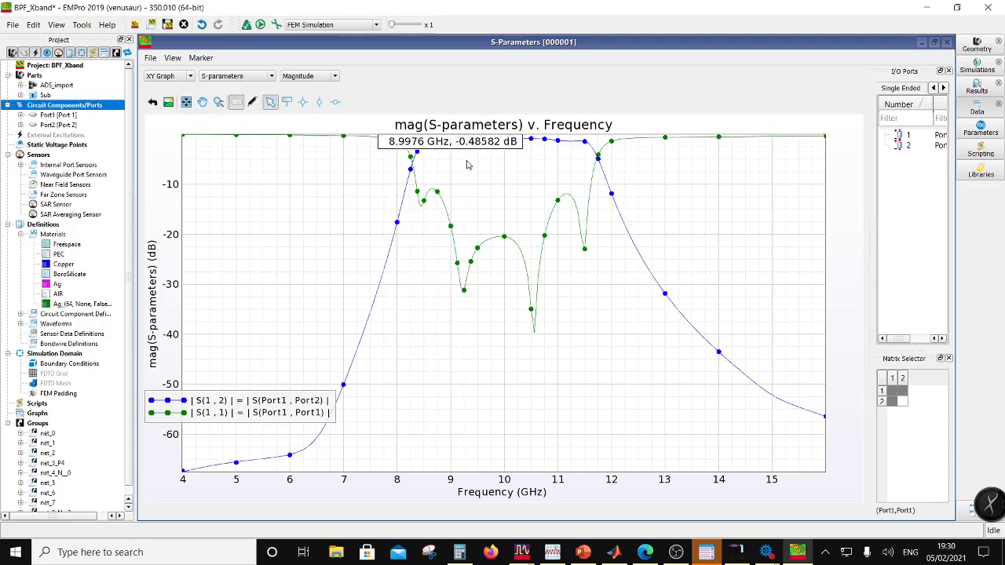
{"action": "left_click_drag", "start_coordinate": [454, 143], "coordinate": [359, 173]}
{"action": "left_click_drag", "start_coordinate": [363, 226], "coordinate": [332, 242]}
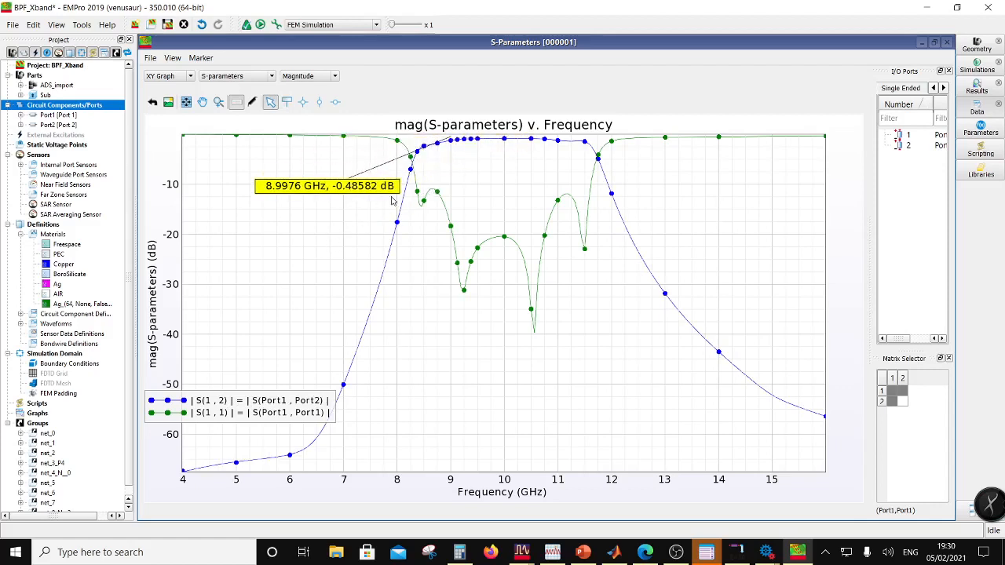
{"action": "left_click_drag", "start_coordinate": [451, 140], "coordinate": [452, 145]}
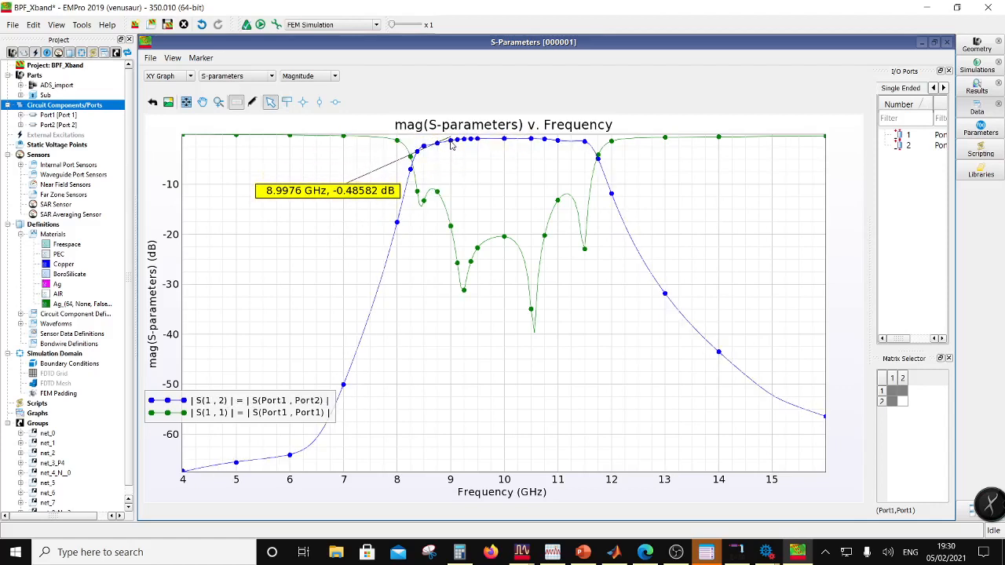
{"action": "left_click_drag", "start_coordinate": [378, 198], "coordinate": [381, 193]}
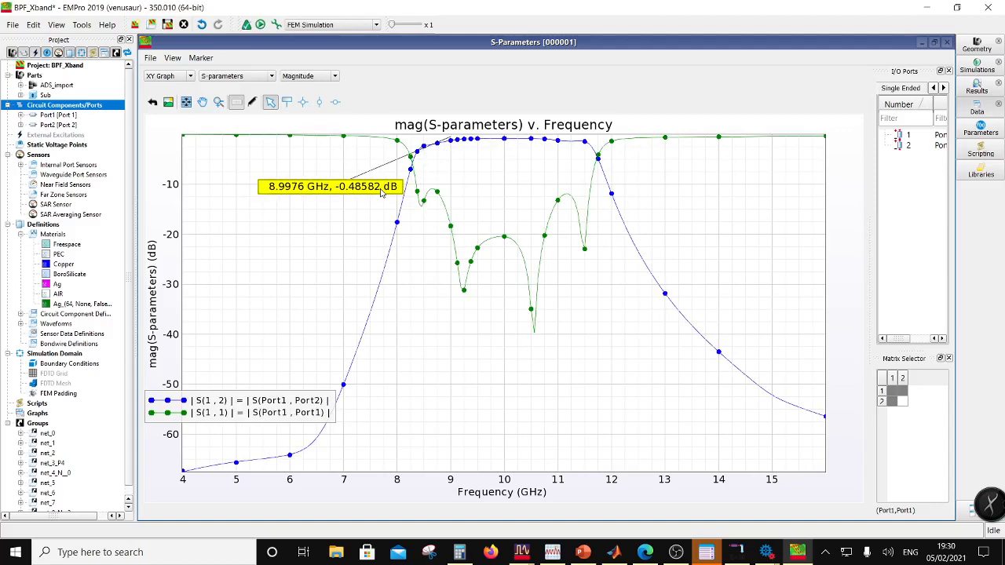
{"action": "key", "text": "Delete"}
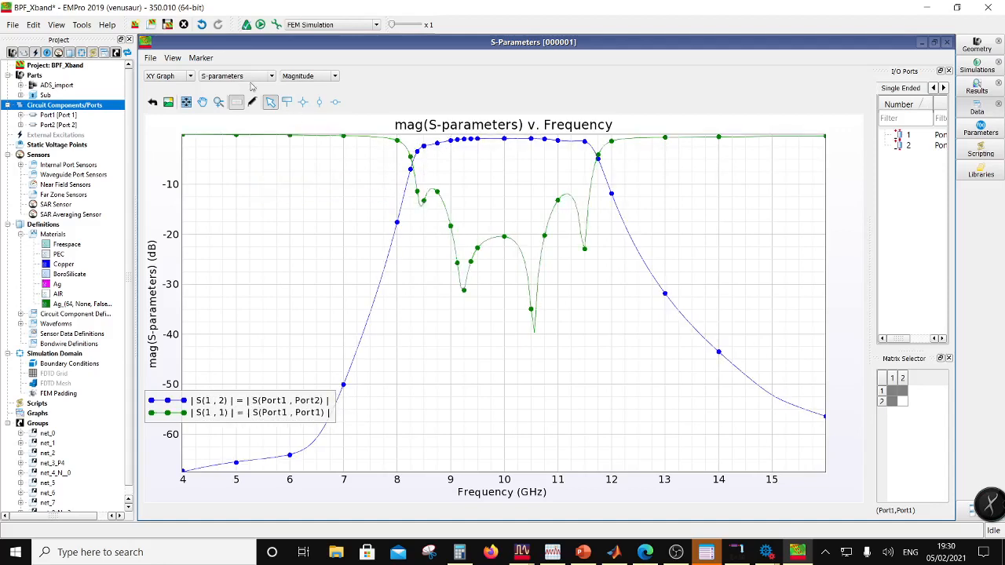
{"action": "left_click", "coordinate": [287, 103]}
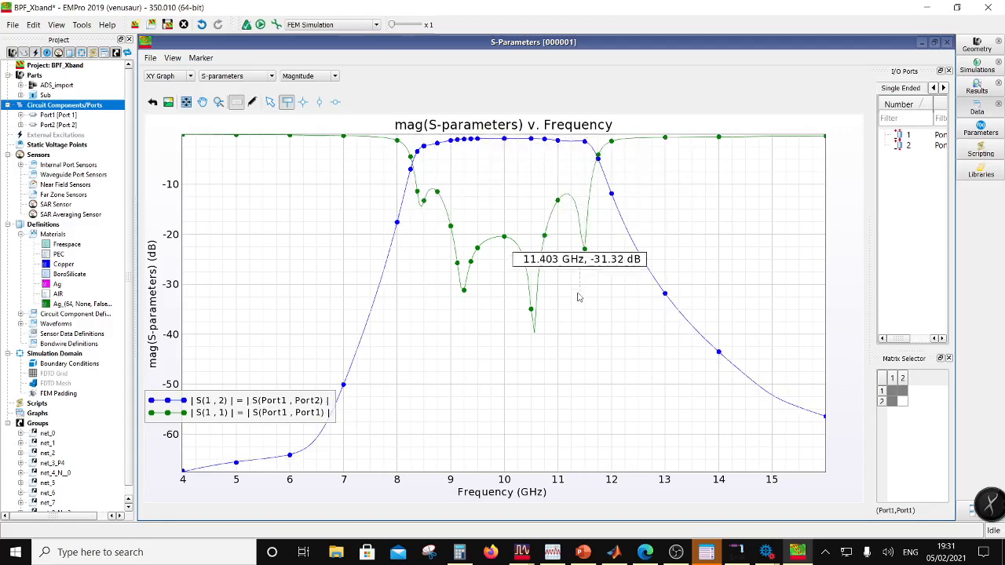
{"action": "key", "text": "Escape"}
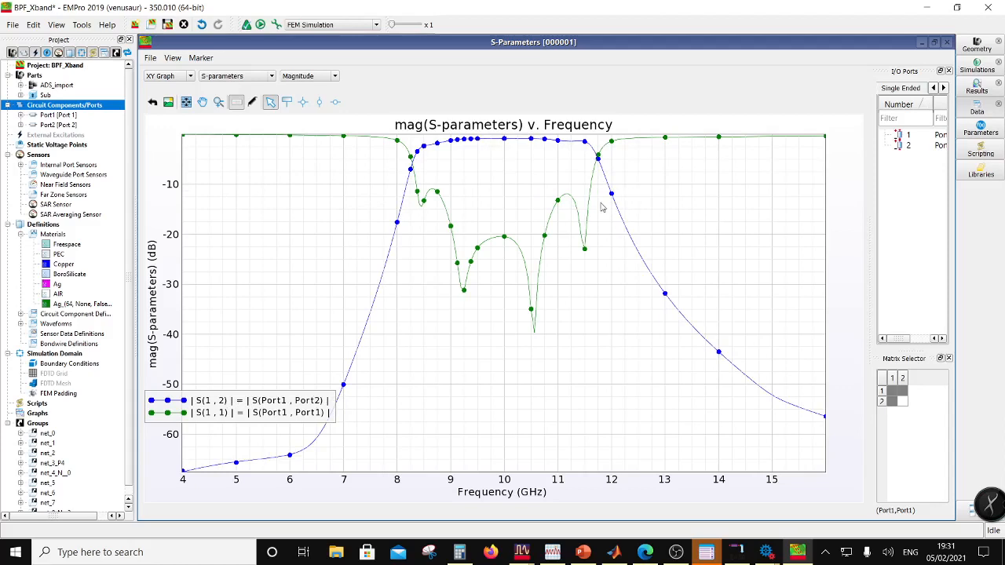
Step: Add the S(2,2) magnitude to the S-parameter plot and save the project
{"action": "left_click", "coordinate": [903, 401]}
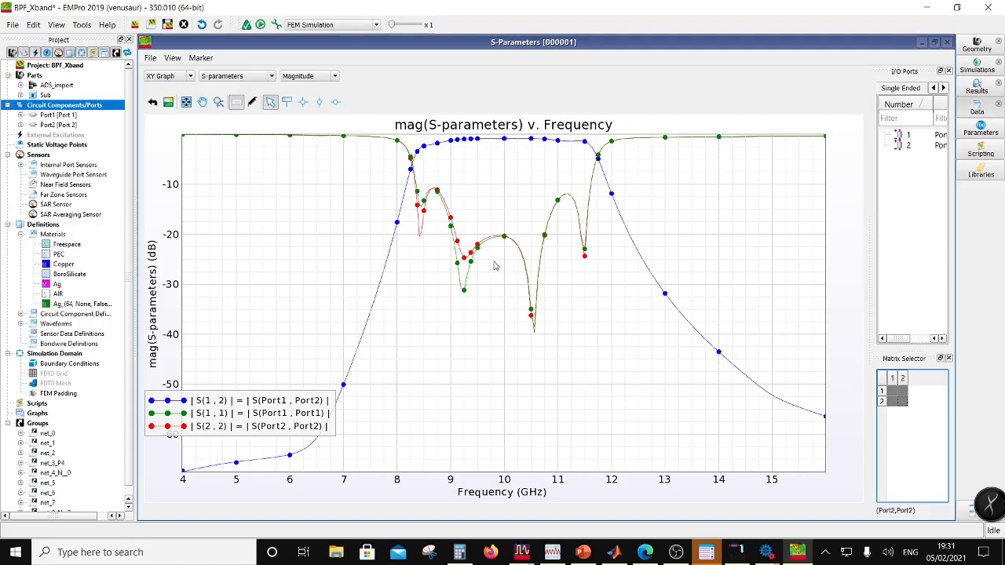
{"action": "left_click", "coordinate": [14, 26]}
{"action": "left_click", "coordinate": [32, 85]}
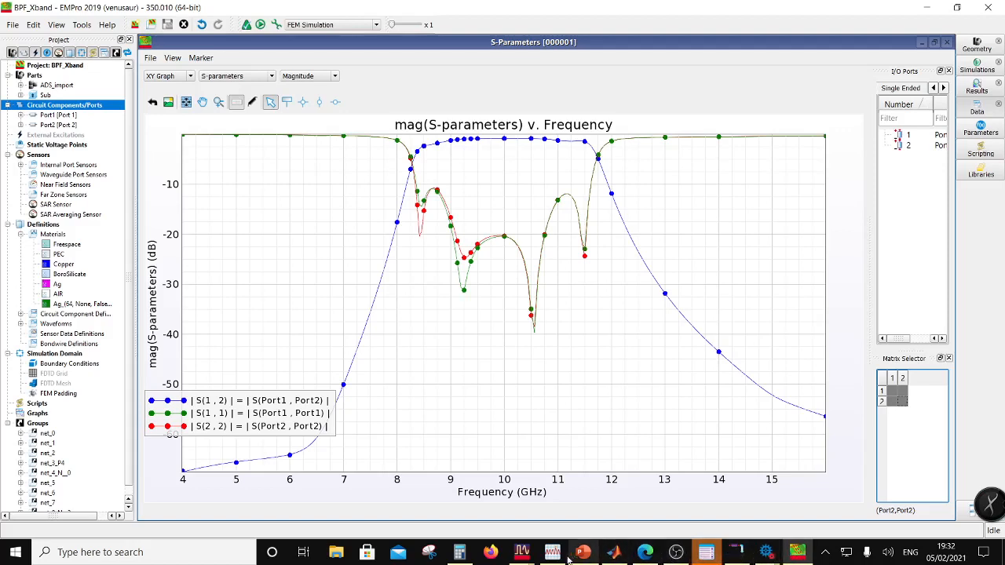
Step: Bring EMPro back to the front and view the coupled-line filter layout in the Geometry workspace
{"action": "mouse_move", "coordinate": [556, 545]}
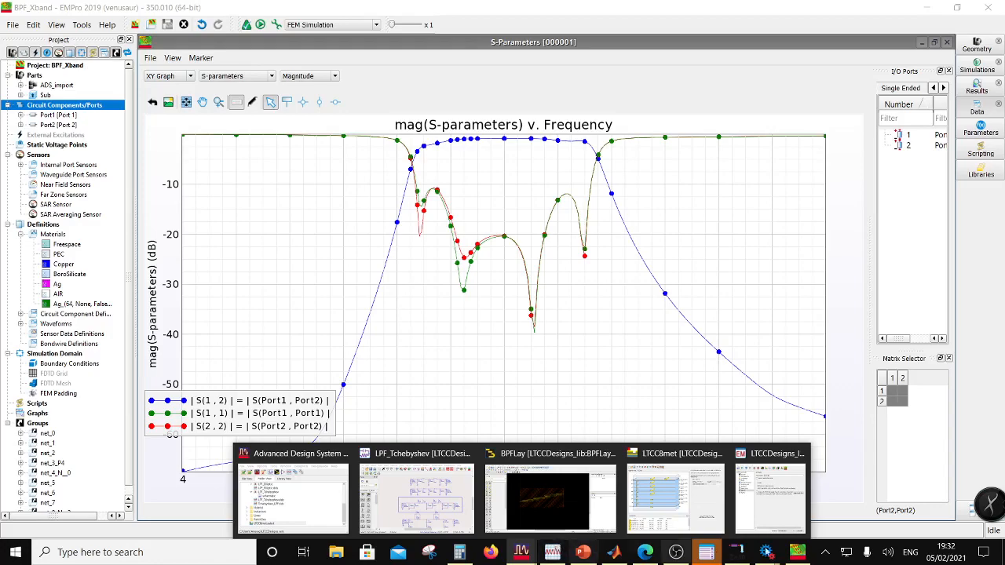
{"action": "left_click", "coordinate": [798, 552]}
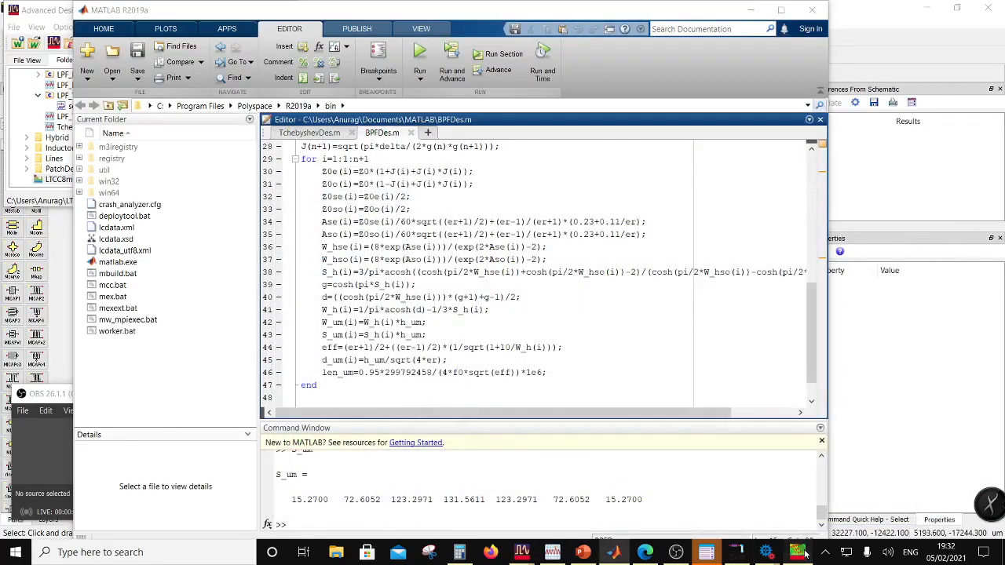
{"action": "left_click", "coordinate": [798, 552]}
{"action": "left_click", "coordinate": [977, 49]}
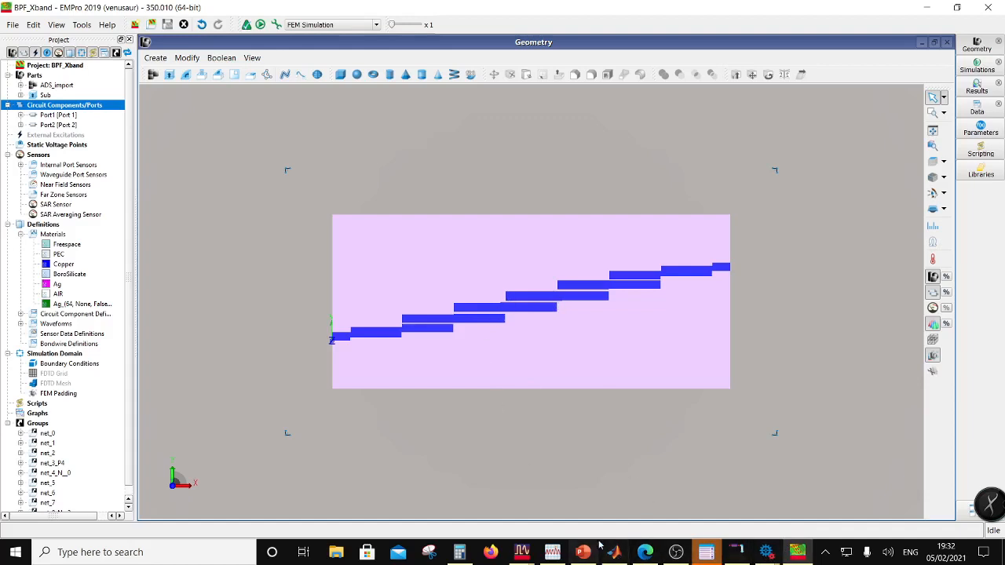
{"action": "left_click", "coordinate": [798, 553]}
{"action": "left_click", "coordinate": [798, 553]}
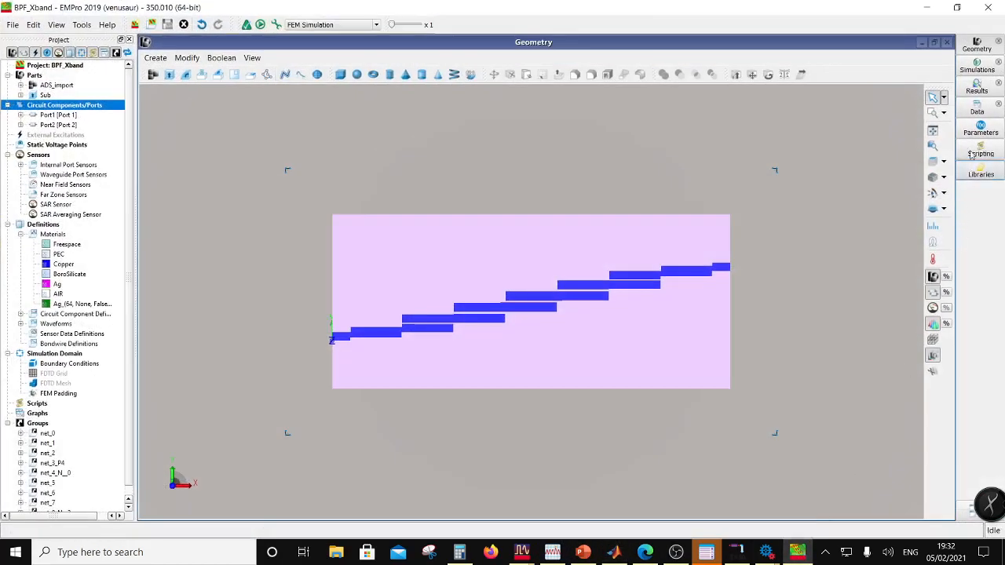
Step: Reopen the S-Parameters graph from the BPF_Xband results, plot the S(1,2) magnitude for review, and close the graph
{"action": "left_click", "coordinate": [977, 88]}
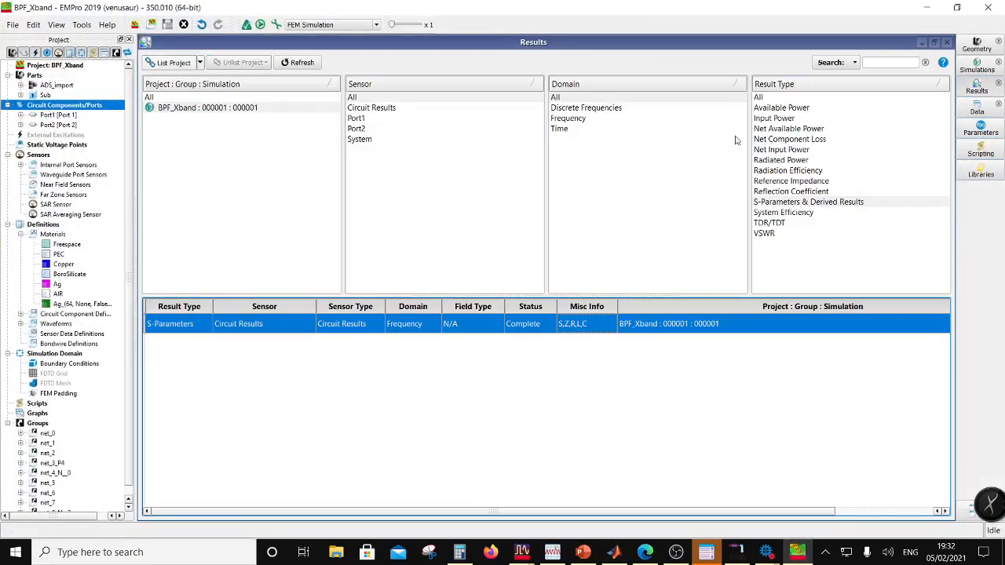
{"action": "left_click", "coordinate": [790, 205]}
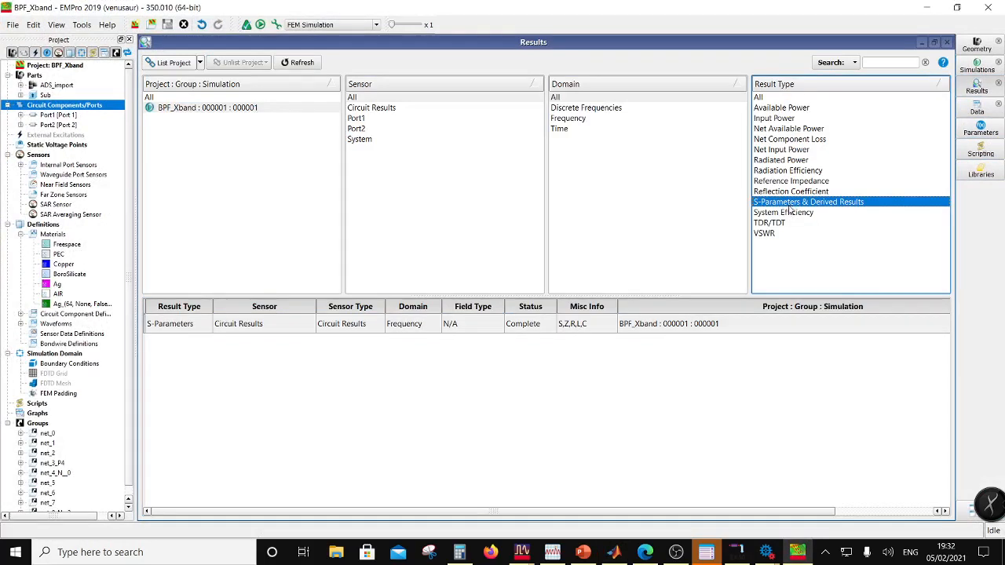
{"action": "double_click", "coordinate": [654, 327]}
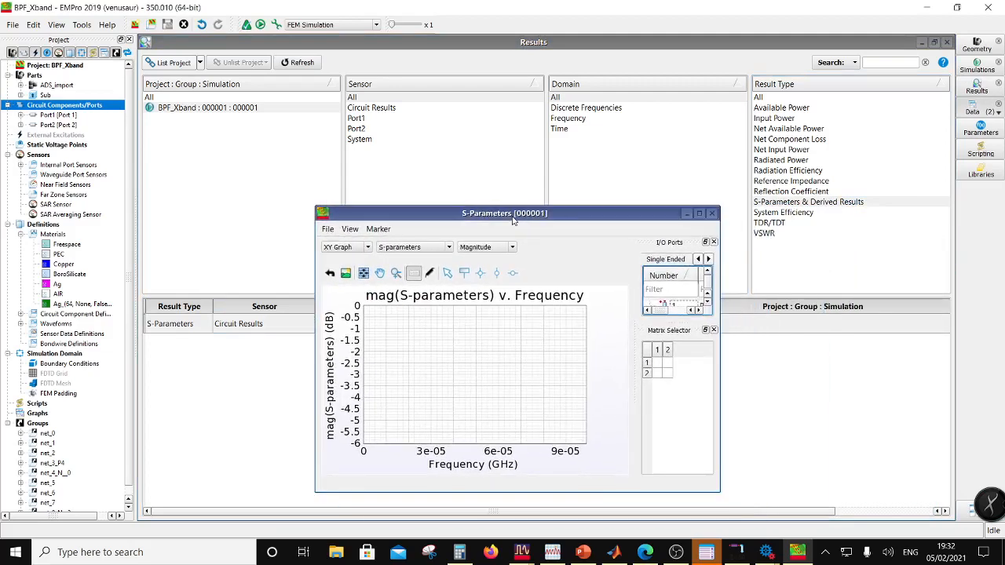
{"action": "left_click", "coordinate": [667, 364]}
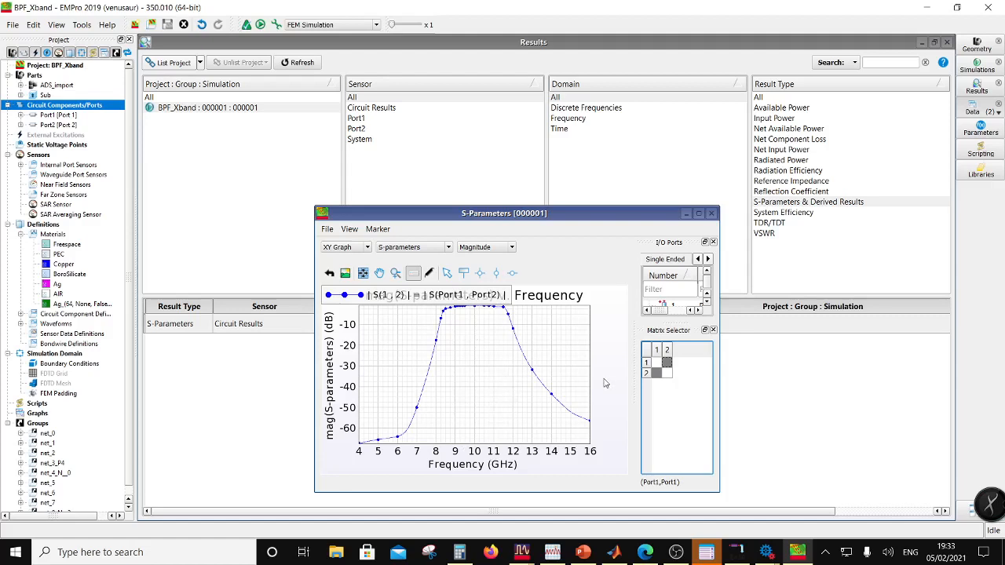
{"action": "left_click", "coordinate": [712, 214]}
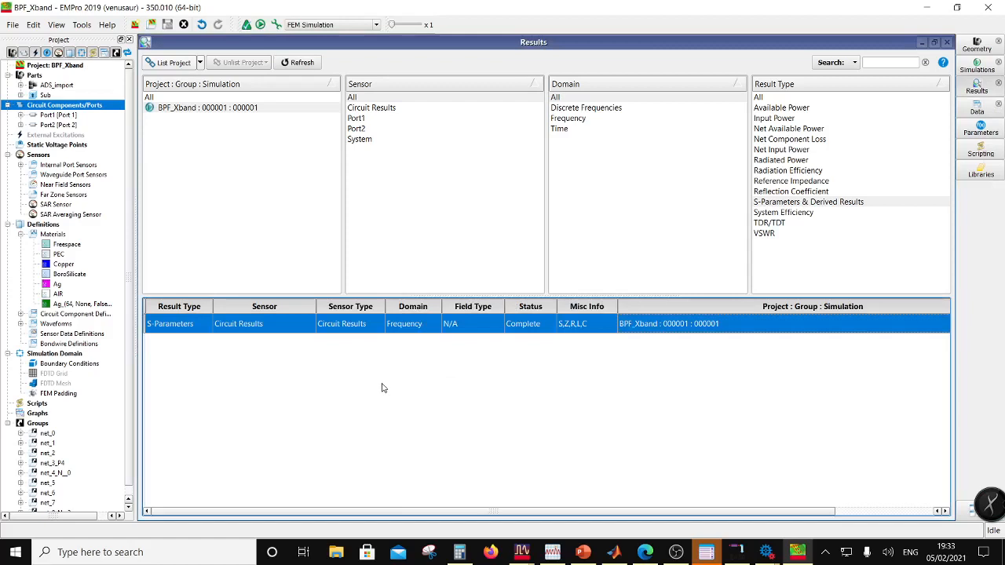
{"action": "left_click", "coordinate": [675, 552]}
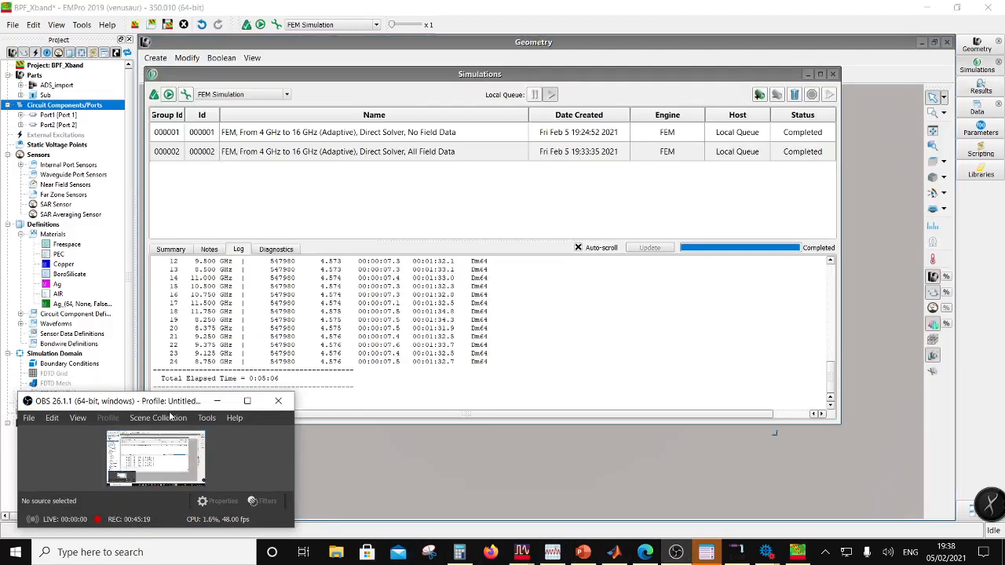
{"action": "left_click_drag", "start_coordinate": [172, 401], "coordinate": [144, 502]}
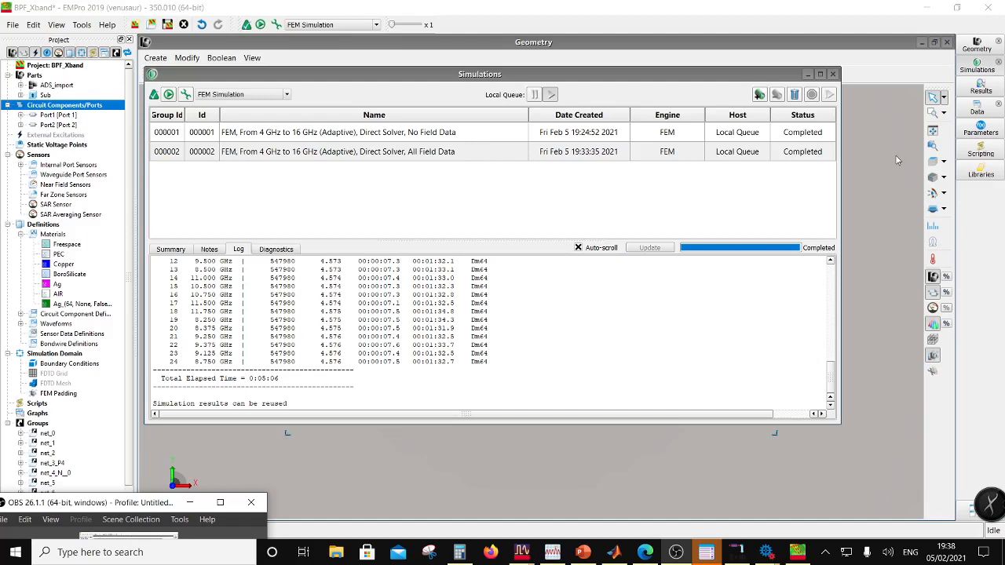
Step: List all result types of the BPF_Xband : 000002 : 000002 simulation in the Results workspace
{"action": "left_click", "coordinate": [979, 92]}
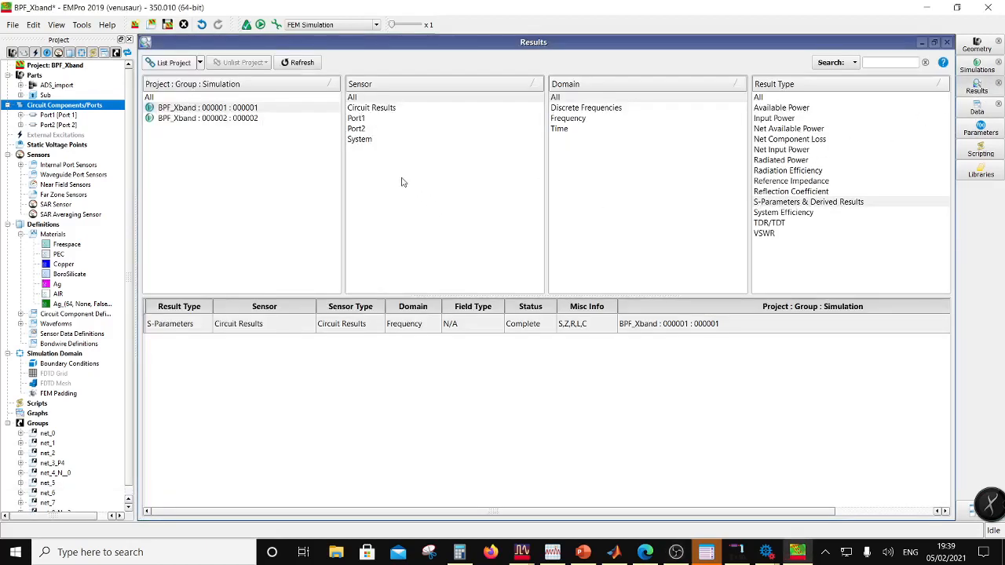
{"action": "left_click", "coordinate": [242, 119]}
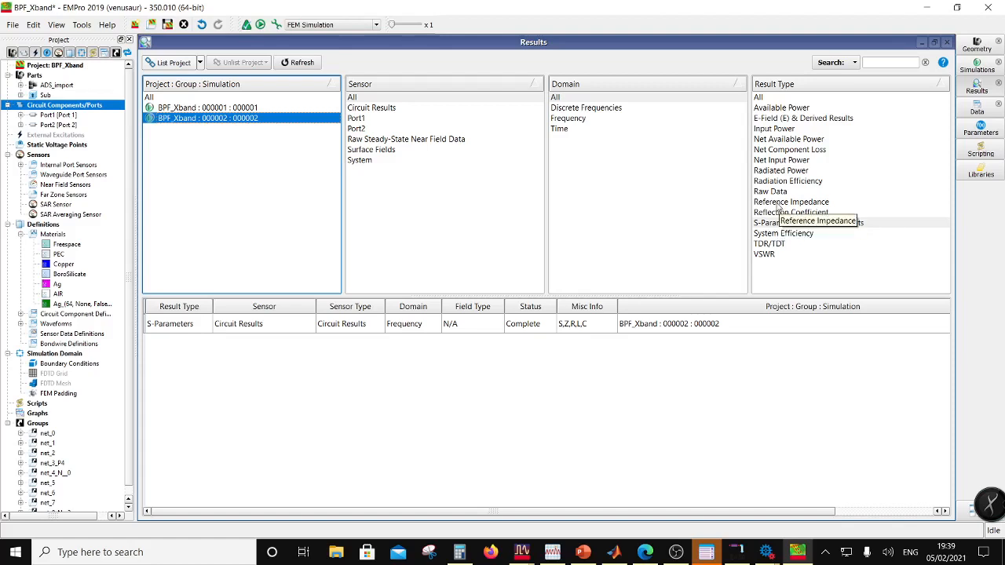
{"action": "left_click", "coordinate": [807, 98]}
Step: Browse the simulation's results and select the E-Field (E) entry of the Surface Fields sensor
{"action": "scroll", "coordinate": [166, 422], "scroll_direction": "down", "scroll_amount": 2}
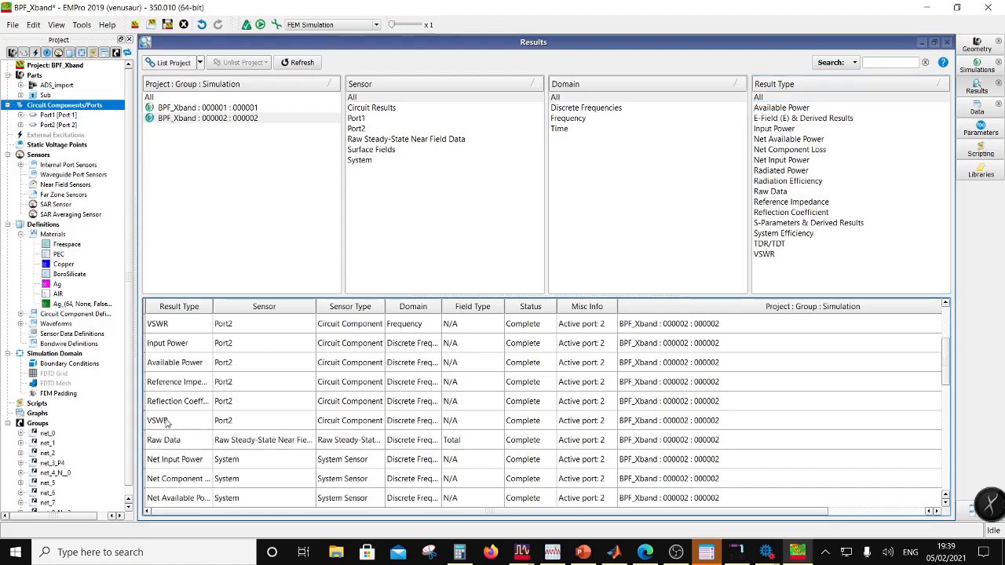
{"action": "scroll", "coordinate": [169, 434], "scroll_direction": "down", "scroll_amount": 6}
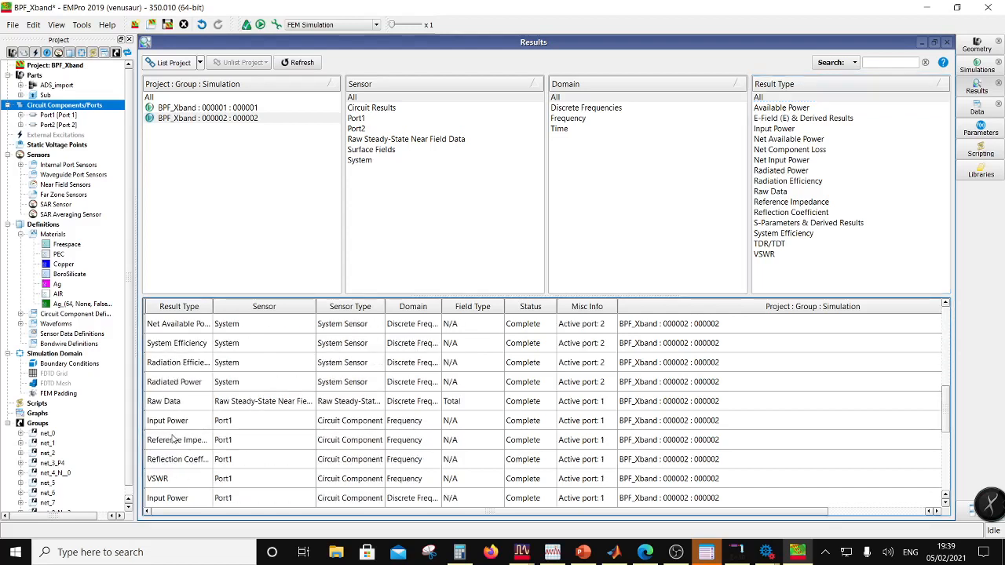
{"action": "scroll", "coordinate": [173, 440], "scroll_direction": "down", "scroll_amount": 2}
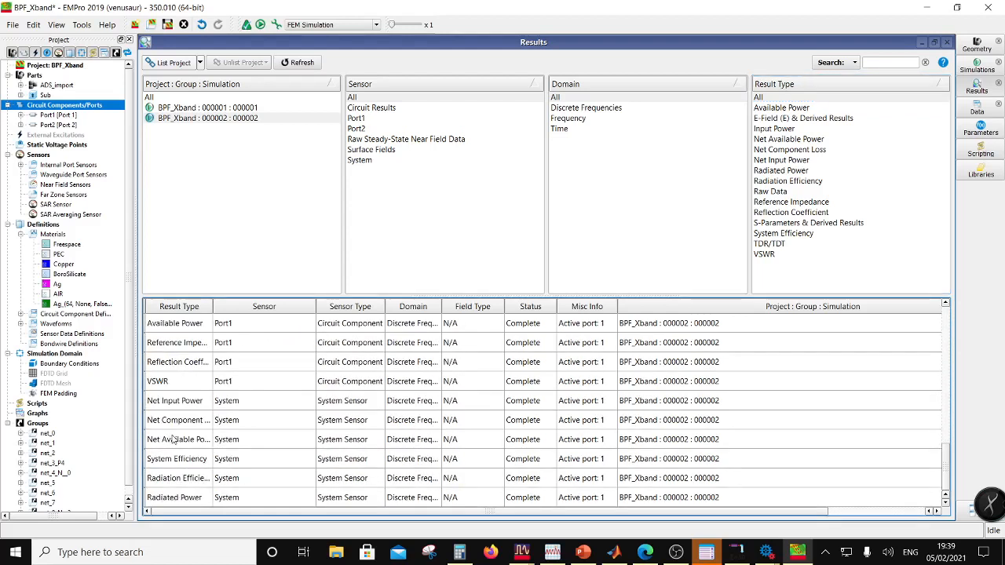
{"action": "scroll", "coordinate": [174, 440], "scroll_direction": "up", "scroll_amount": 2}
{"action": "scroll", "coordinate": [174, 440], "scroll_direction": "up", "scroll_amount": 1}
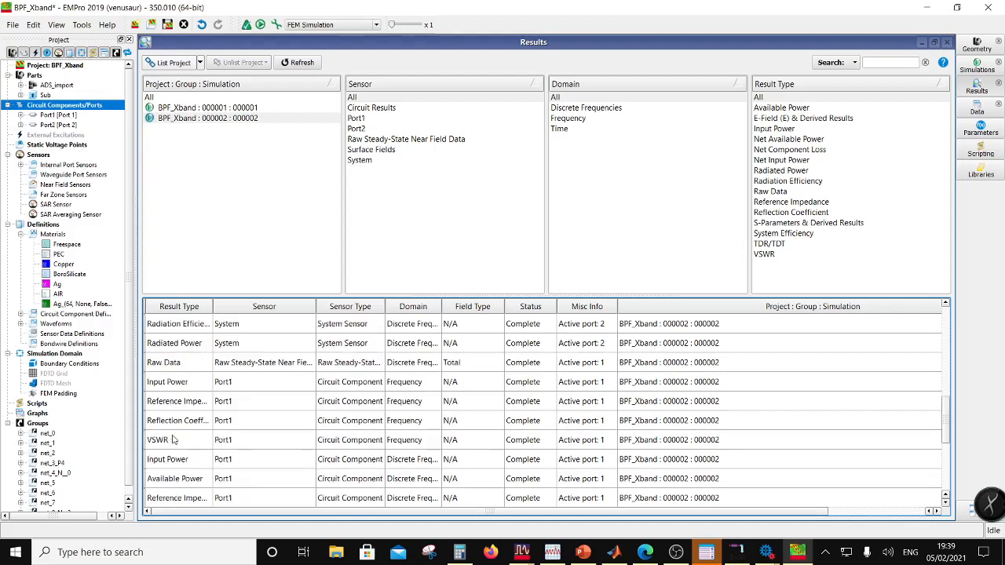
{"action": "scroll", "coordinate": [174, 440], "scroll_direction": "up", "scroll_amount": 1}
{"action": "scroll", "coordinate": [173, 440], "scroll_direction": "up", "scroll_amount": 2}
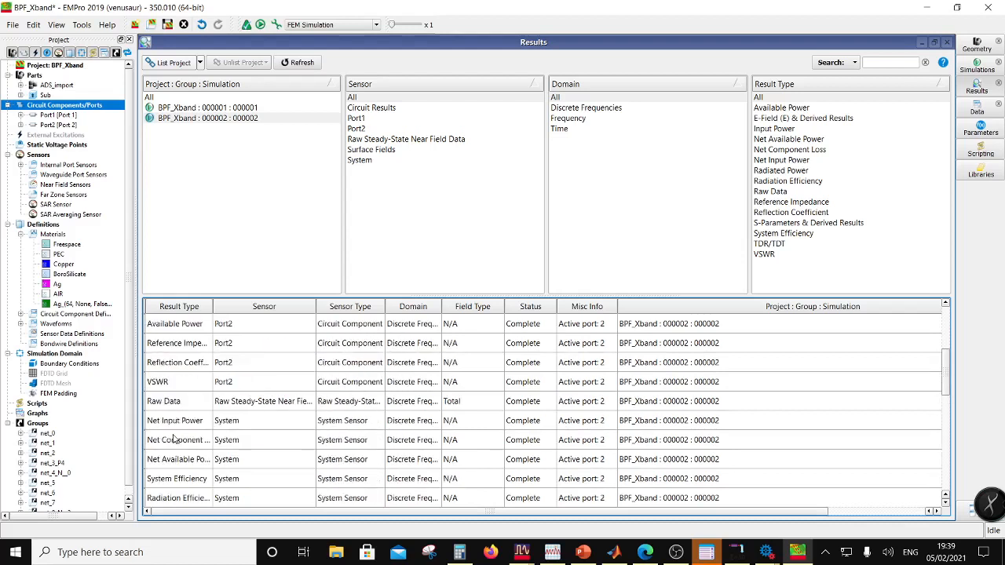
{"action": "scroll", "coordinate": [176, 391], "scroll_direction": "up", "scroll_amount": 1}
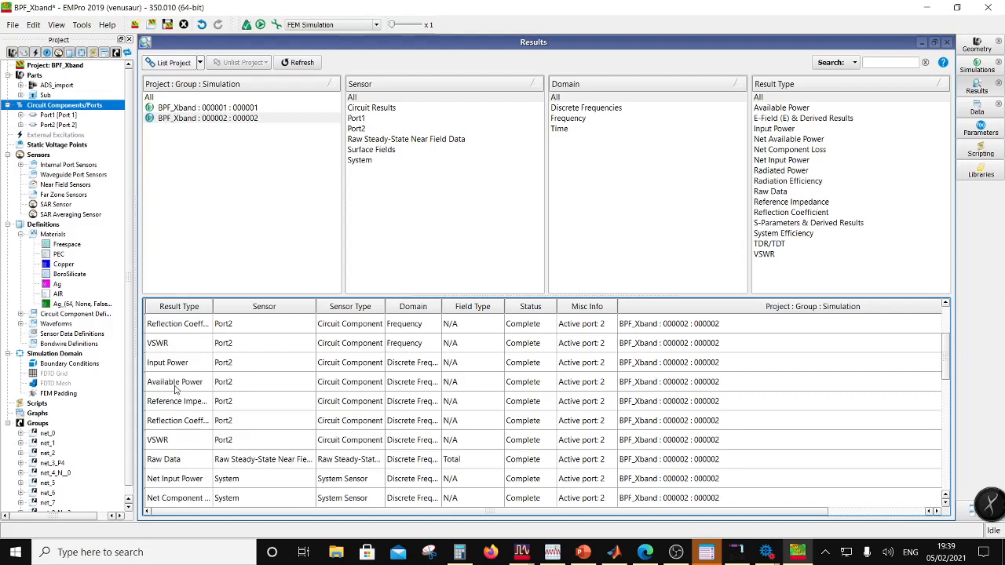
{"action": "scroll", "coordinate": [176, 382], "scroll_direction": "up", "scroll_amount": 1}
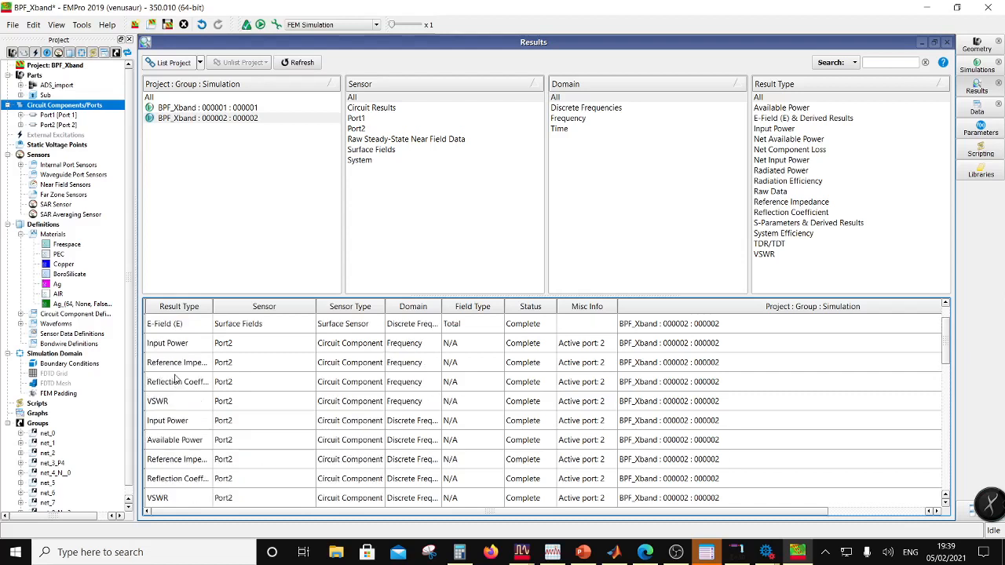
{"action": "scroll", "coordinate": [176, 380], "scroll_direction": "up", "scroll_amount": 1}
{"action": "left_click", "coordinate": [175, 369]}
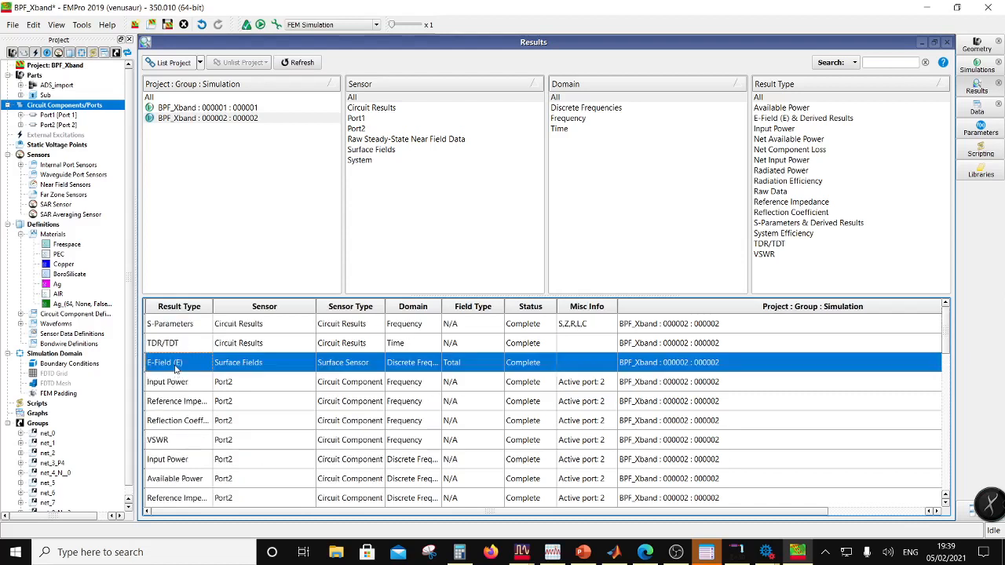
Step: Load the Surface Fields E-Field (E) result in the Geometry view and set its frequency to 10 GHz
{"action": "double_click", "coordinate": [475, 362]}
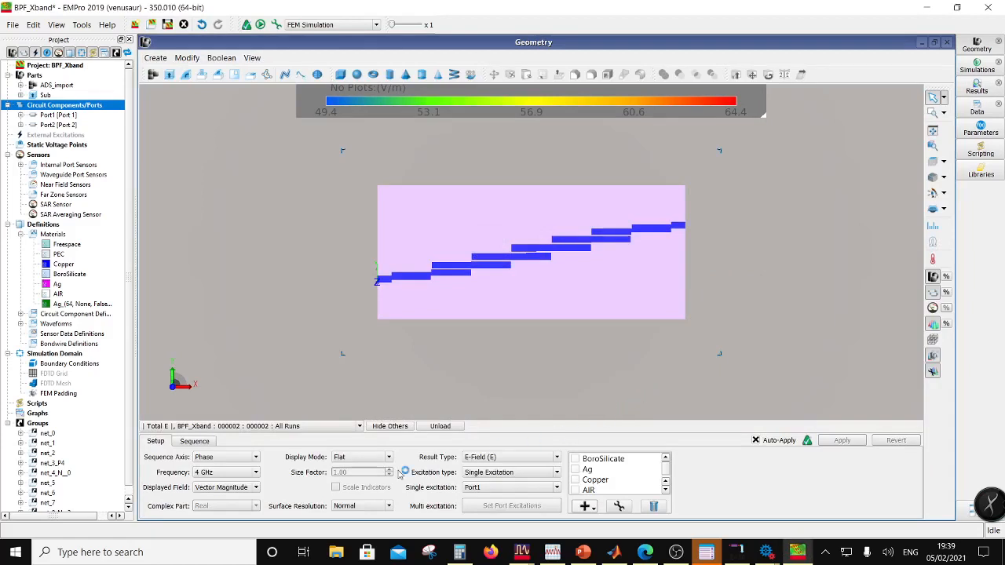
{"action": "left_click", "coordinate": [255, 473]}
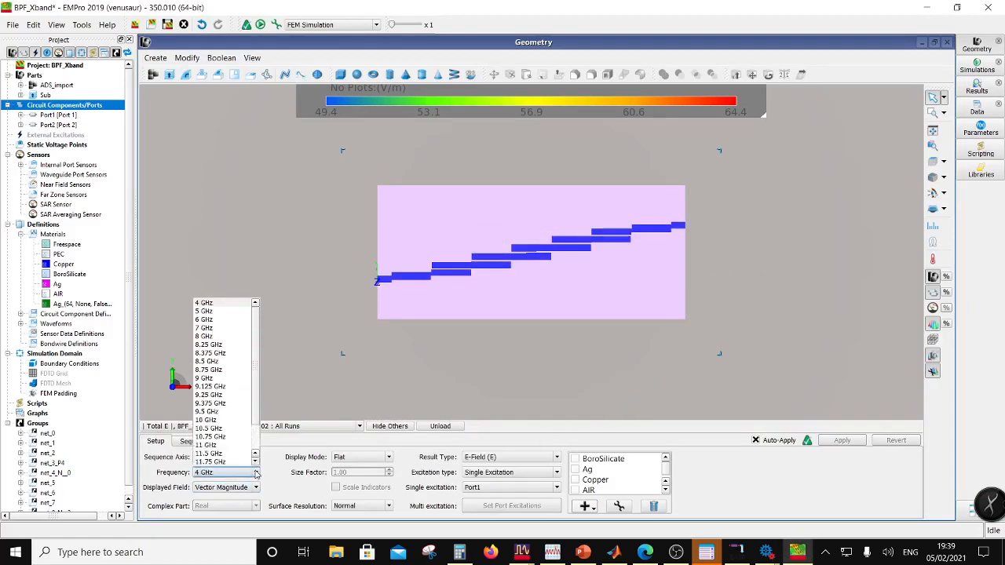
{"action": "left_click", "coordinate": [221, 421]}
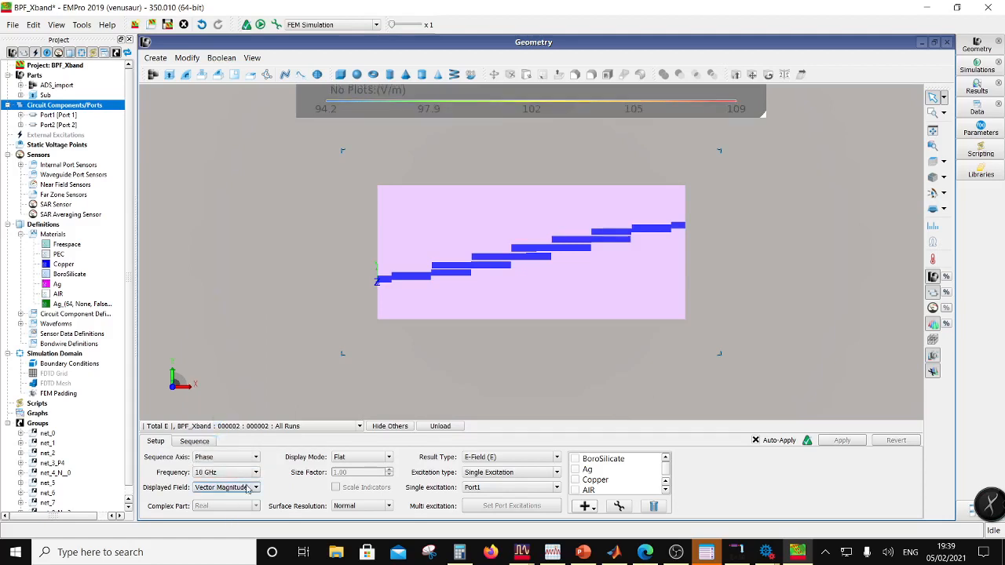
Step: Switch the plotted result to Surface Current Density (Js) and display it on the Copper and Ag materials
{"action": "left_click", "coordinate": [558, 460]}
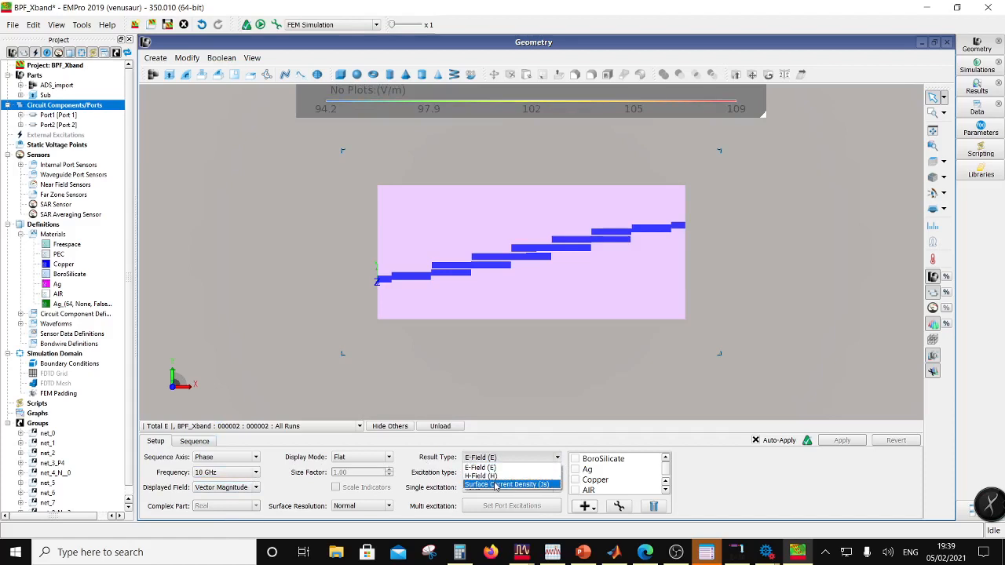
{"action": "left_click", "coordinate": [507, 484]}
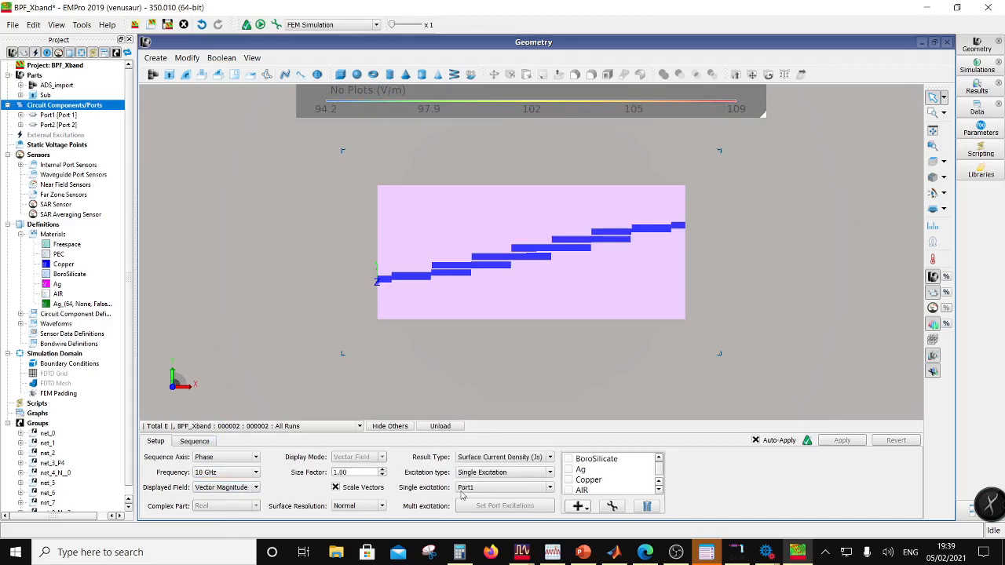
{"action": "left_click", "coordinate": [568, 480]}
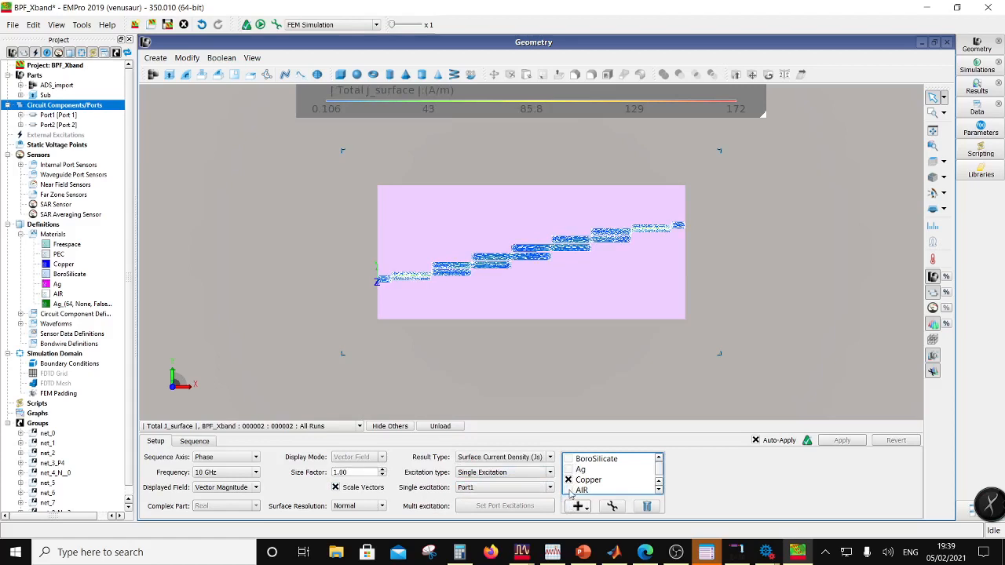
{"action": "left_click", "coordinate": [568, 470]}
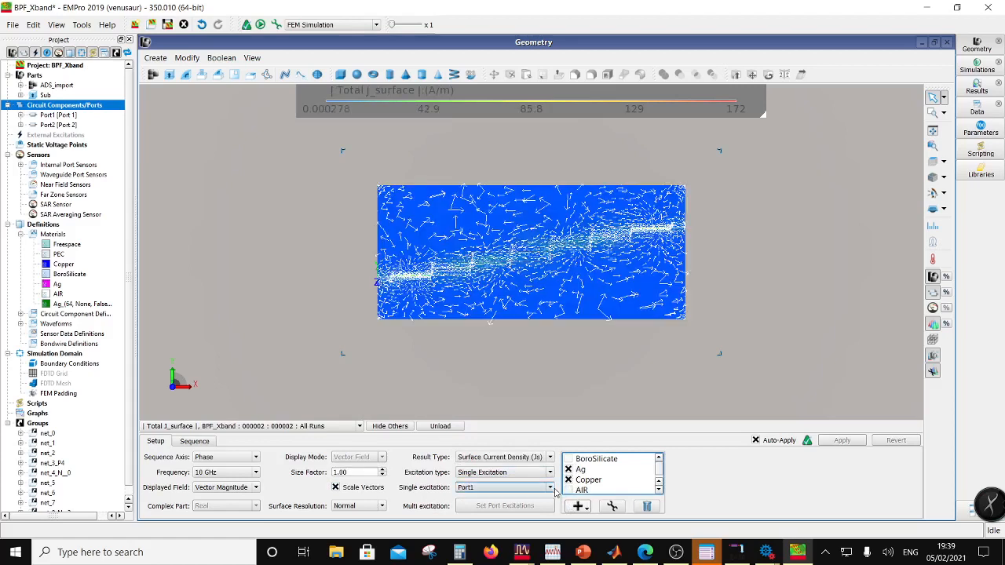
Step: Hide the geometry parts so that only the surface current plot is displayed
{"action": "left_click_drag", "start_coordinate": [547, 379], "coordinate": [404, 290]}
{"action": "scroll", "coordinate": [424, 330], "scroll_direction": "up", "scroll_amount": 3}
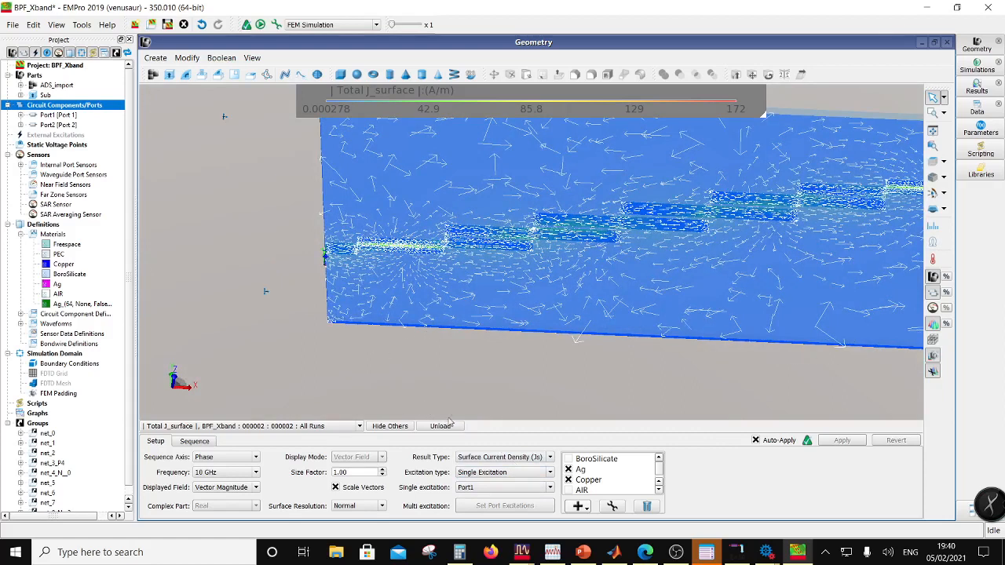
{"action": "left_click", "coordinate": [426, 312]}
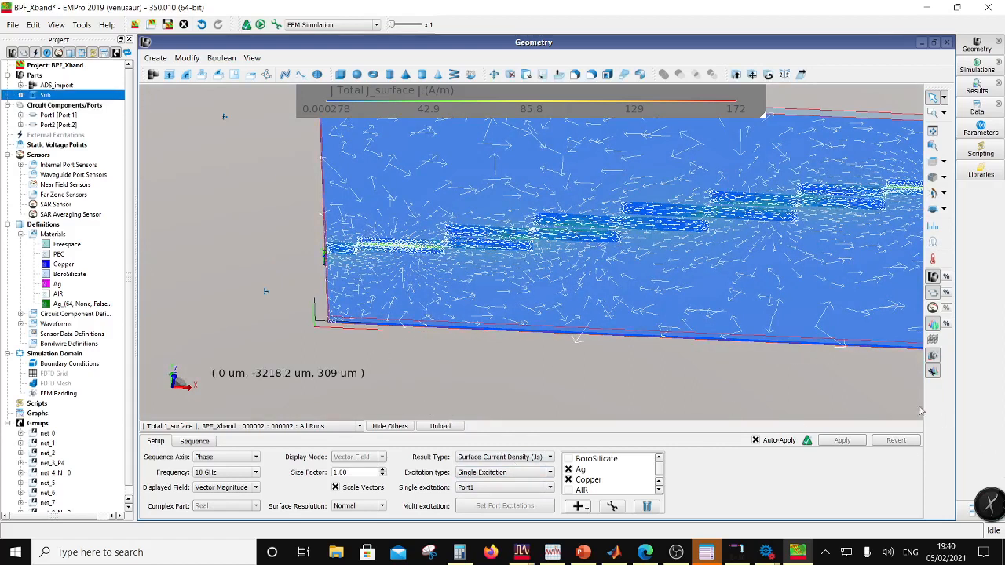
{"action": "left_click", "coordinate": [934, 278]}
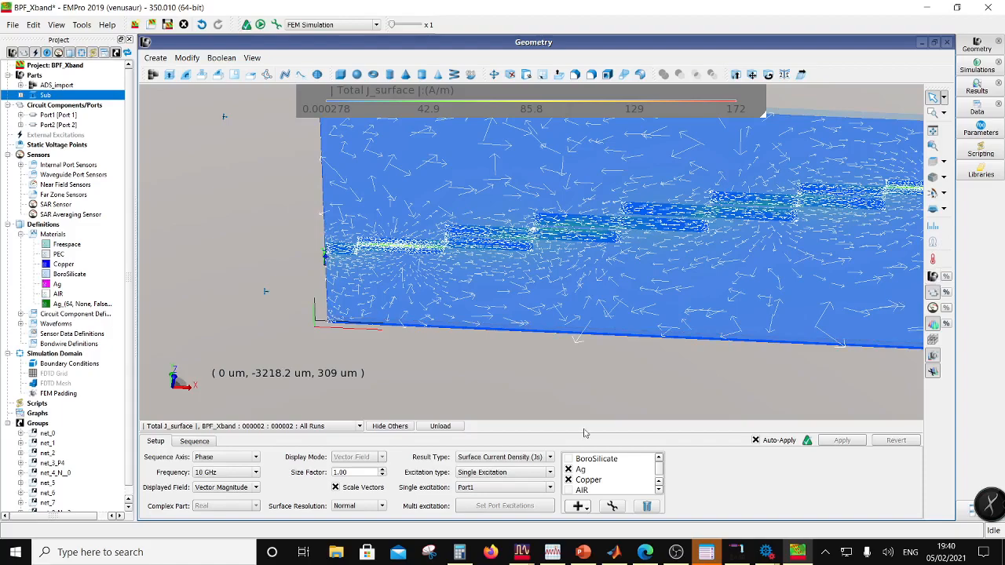
Step: Set the surface resolution of the current density plot to Fine
{"action": "left_click_drag", "start_coordinate": [579, 404], "coordinate": [539, 325]}
{"action": "left_click", "coordinate": [544, 316]}
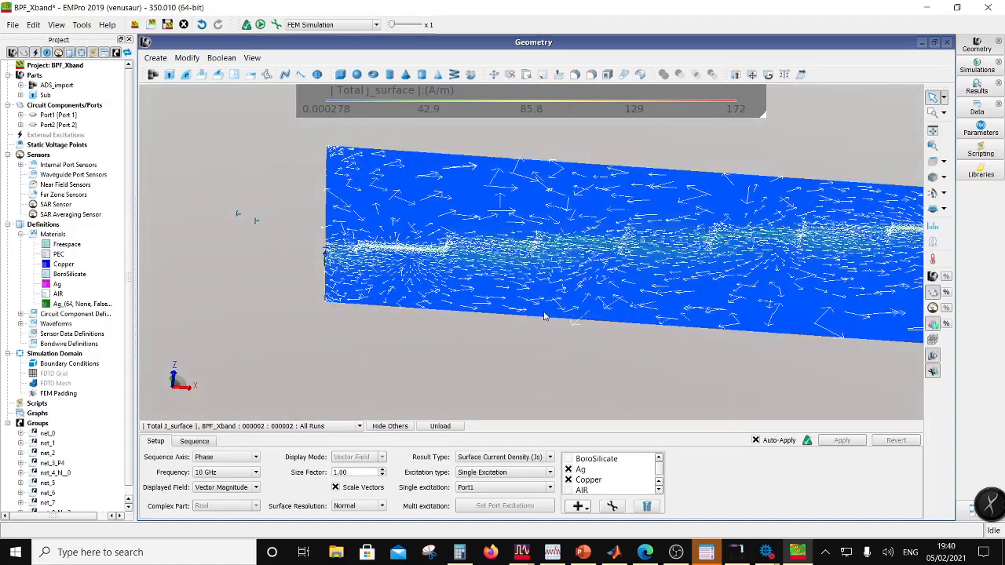
{"action": "left_click_drag", "start_coordinate": [511, 355], "coordinate": [505, 380]}
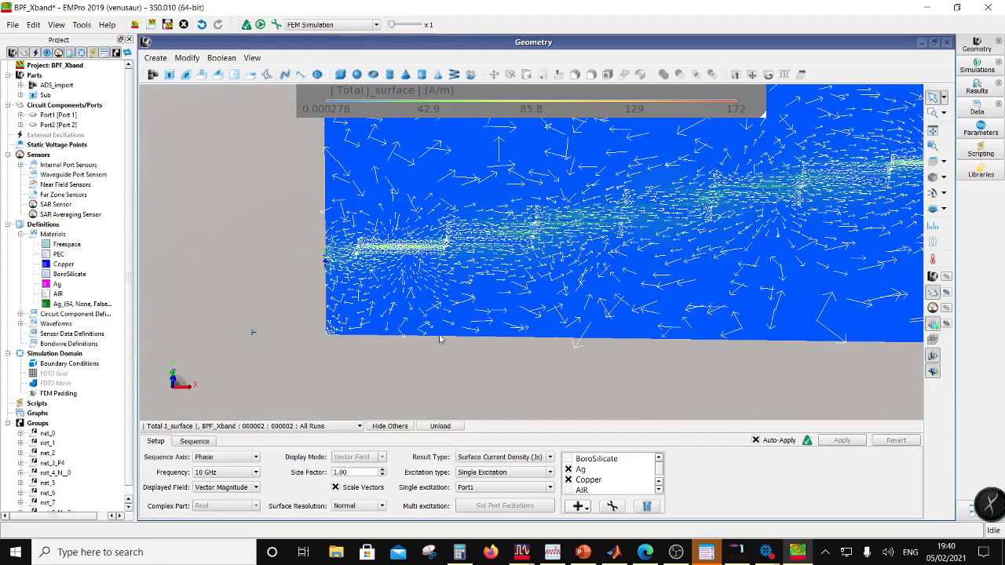
{"action": "left_click", "coordinate": [370, 506]}
{"action": "left_click", "coordinate": [346, 524]}
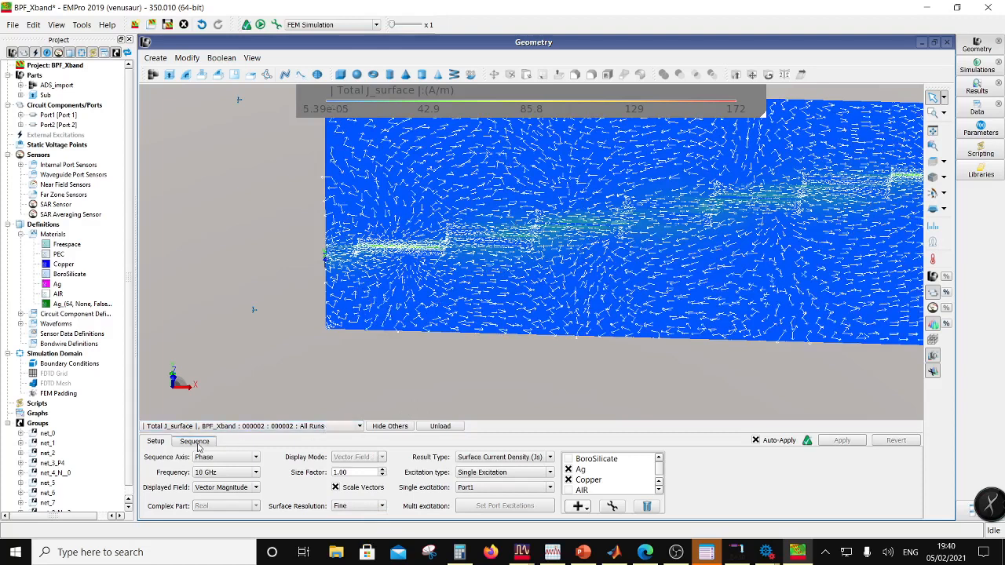
Step: Turn off the scale bar's automatic range and apply a maximum limit of 100 A/m
{"action": "right_click", "coordinate": [737, 100]}
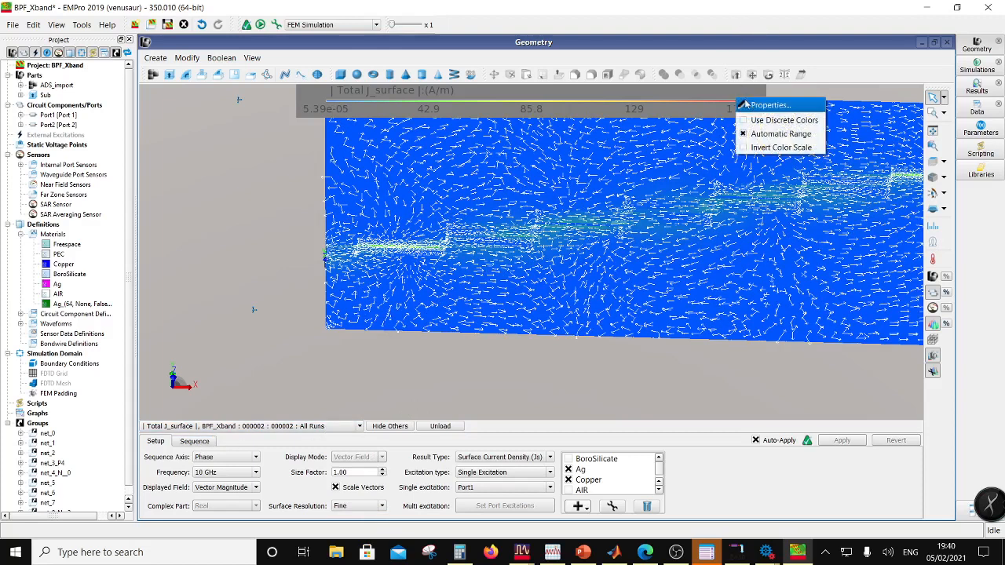
{"action": "left_click", "coordinate": [759, 104]}
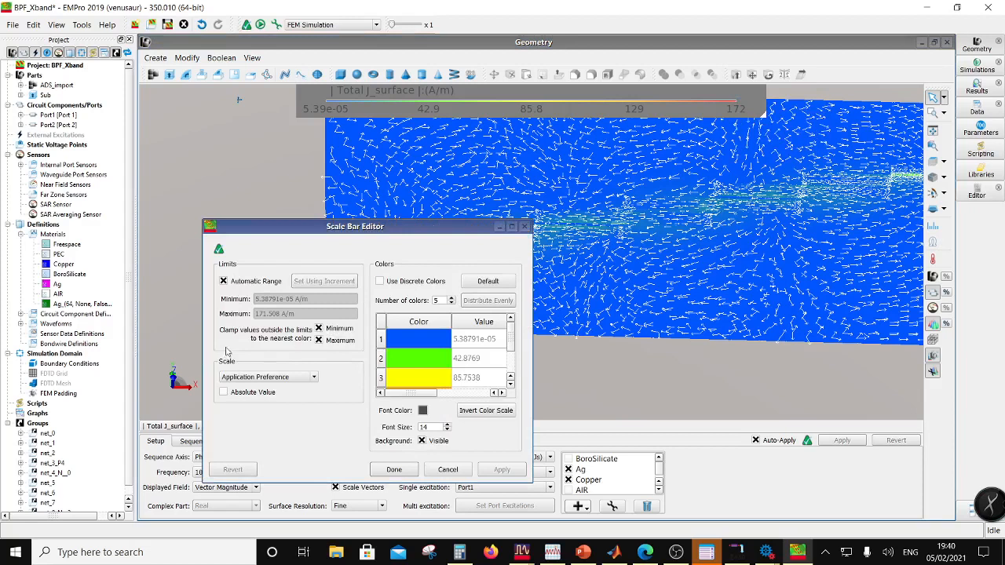
{"action": "left_click", "coordinate": [223, 282]}
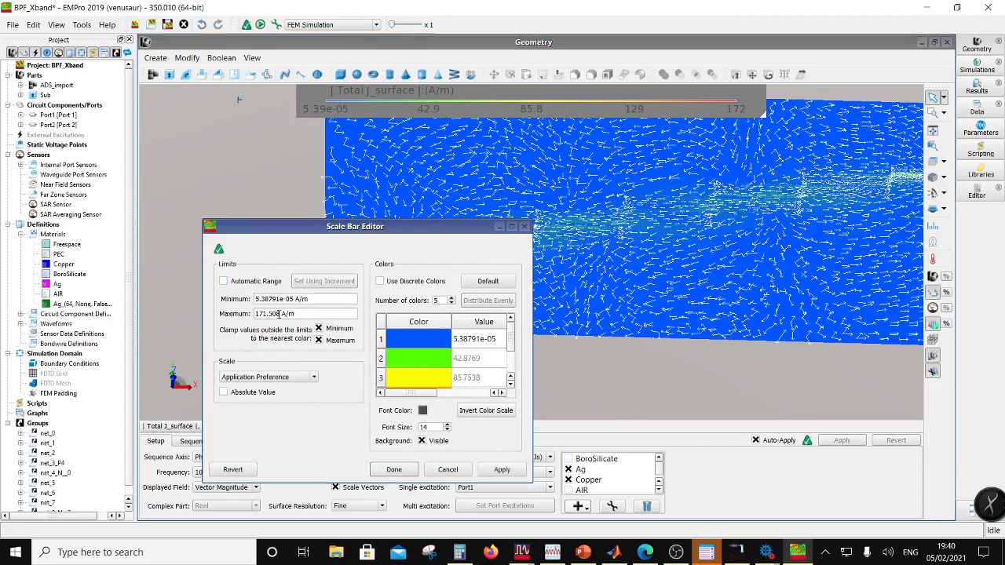
{"action": "left_click_drag", "start_coordinate": [282, 313], "coordinate": [254, 314]}
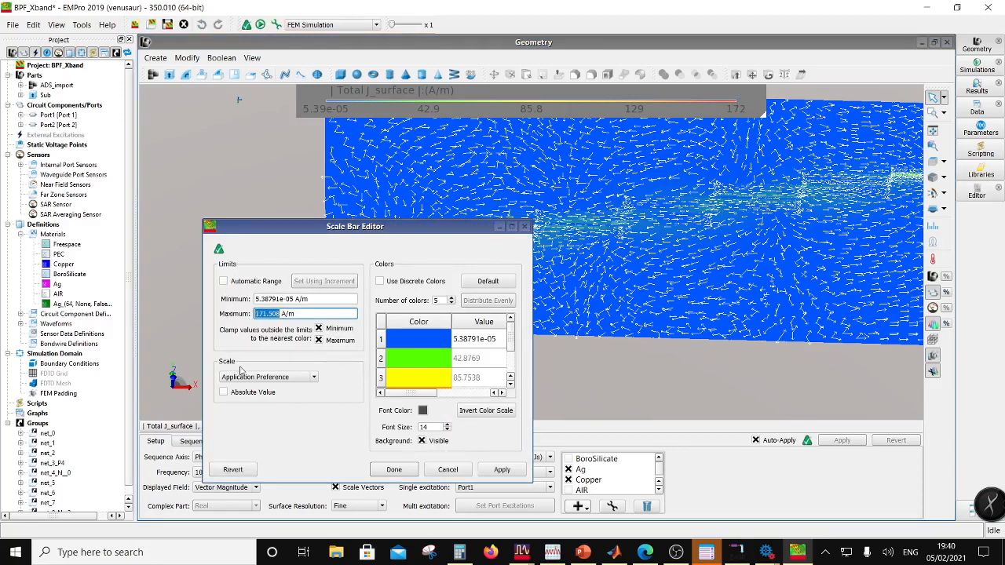
{"action": "type", "text": "100"}
{"action": "left_click", "coordinate": [293, 301]}
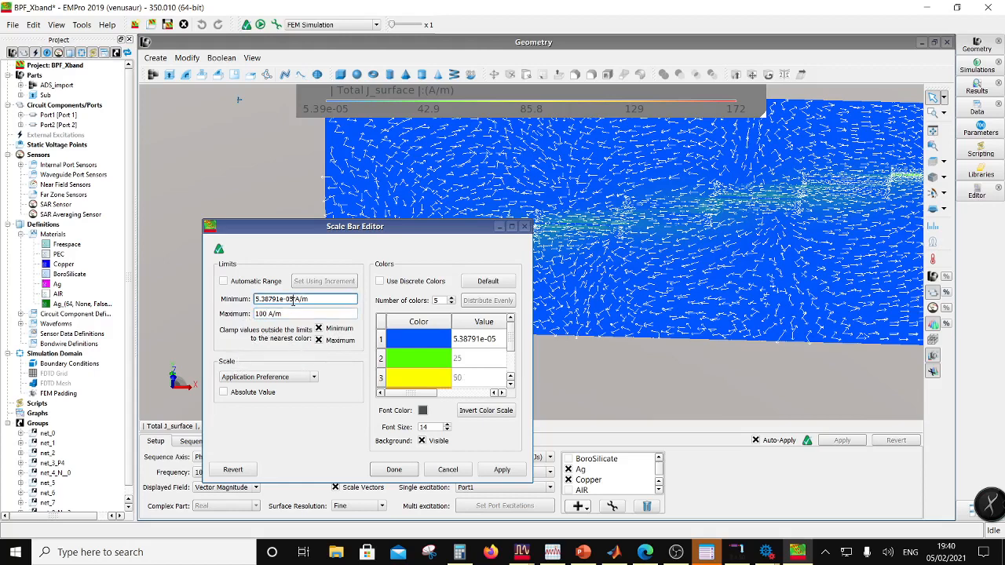
{"action": "left_click", "coordinate": [495, 470]}
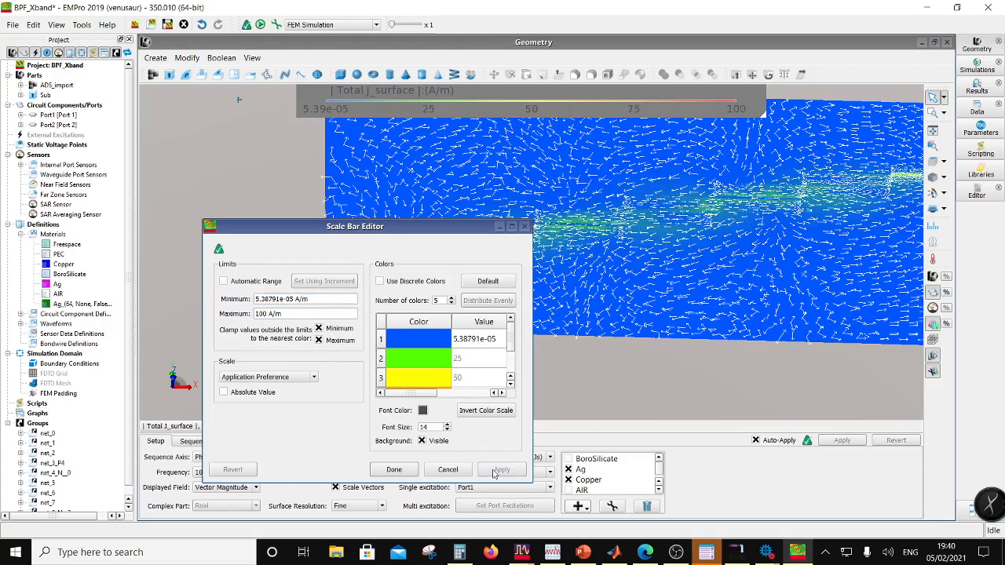
Step: Try scale bar maximum limits of 10 A/m and 20 A/m on the surface current plot
{"action": "left_click", "coordinate": [265, 313]}
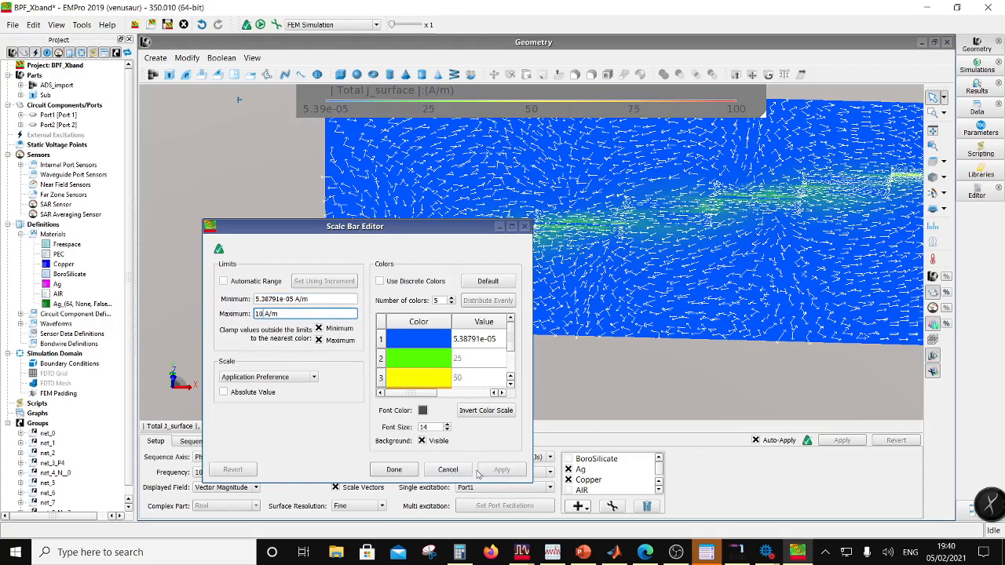
{"action": "key", "text": "Return"}
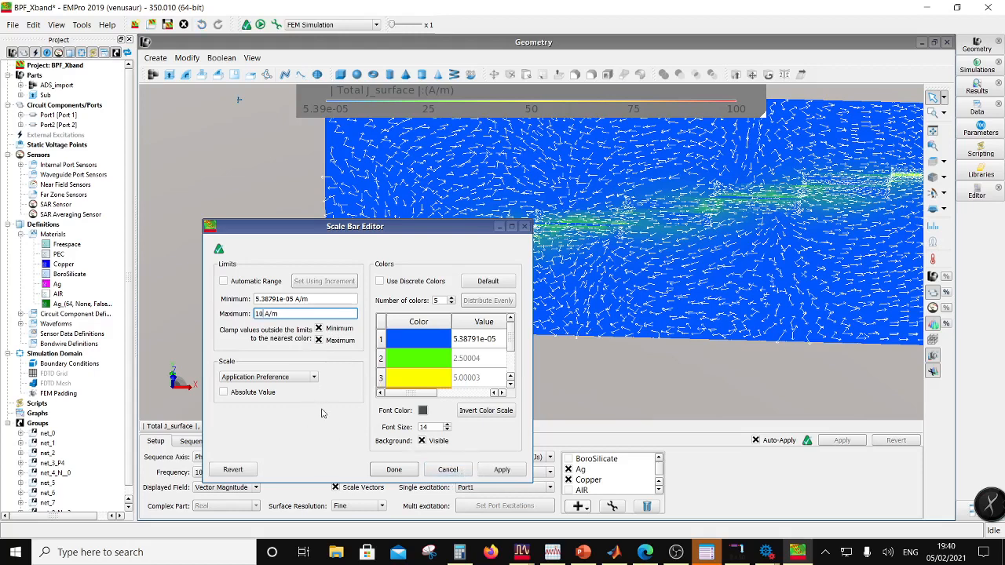
{"action": "left_click", "coordinate": [502, 470]}
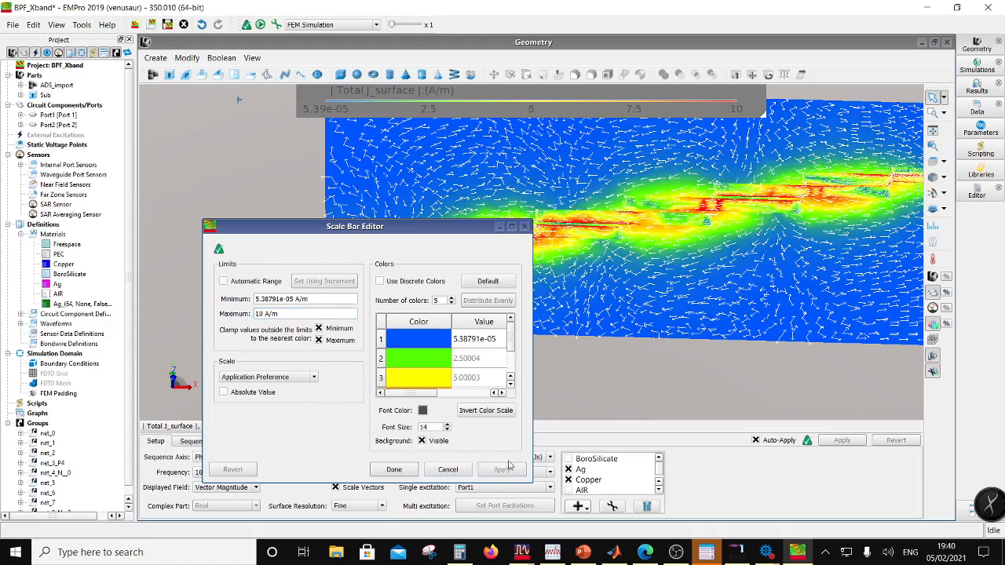
{"action": "left_click", "coordinate": [264, 313]}
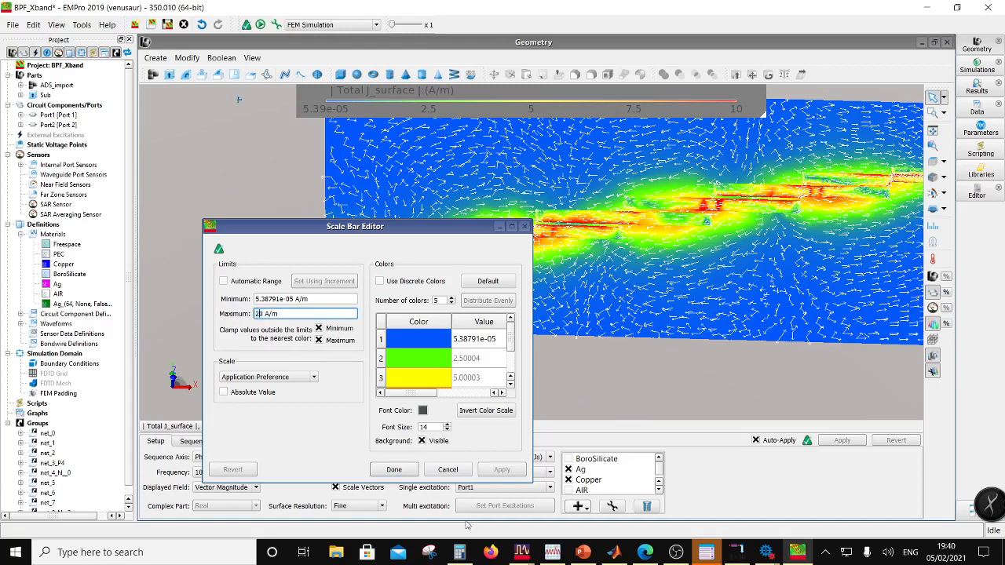
{"action": "key", "text": "Return"}
{"action": "left_click", "coordinate": [495, 469]}
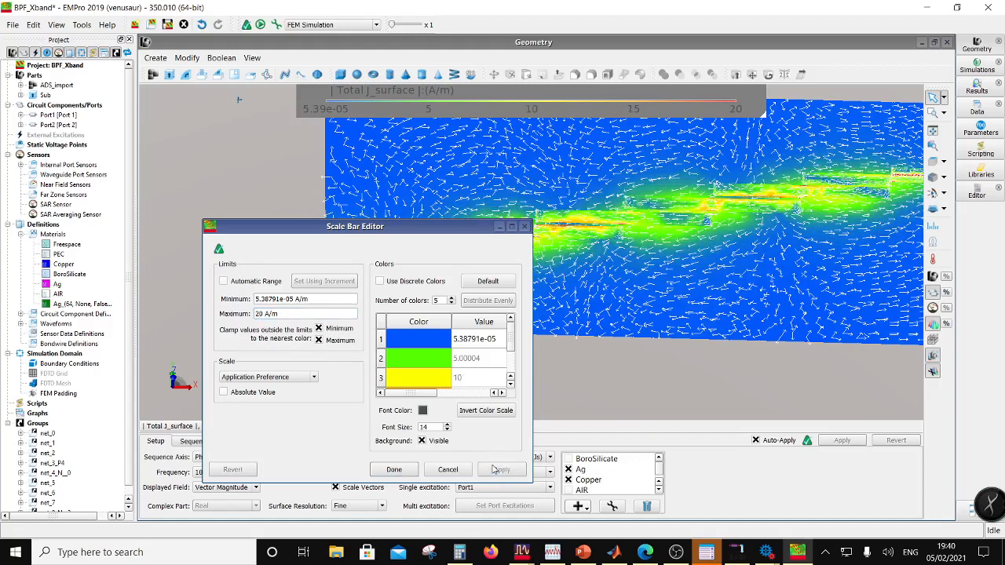
Step: Set the scale bar's maximum limit to 15 A/m and apply it to the plot
{"action": "double_click", "coordinate": [264, 314]}
{"action": "type", "text": "1"}
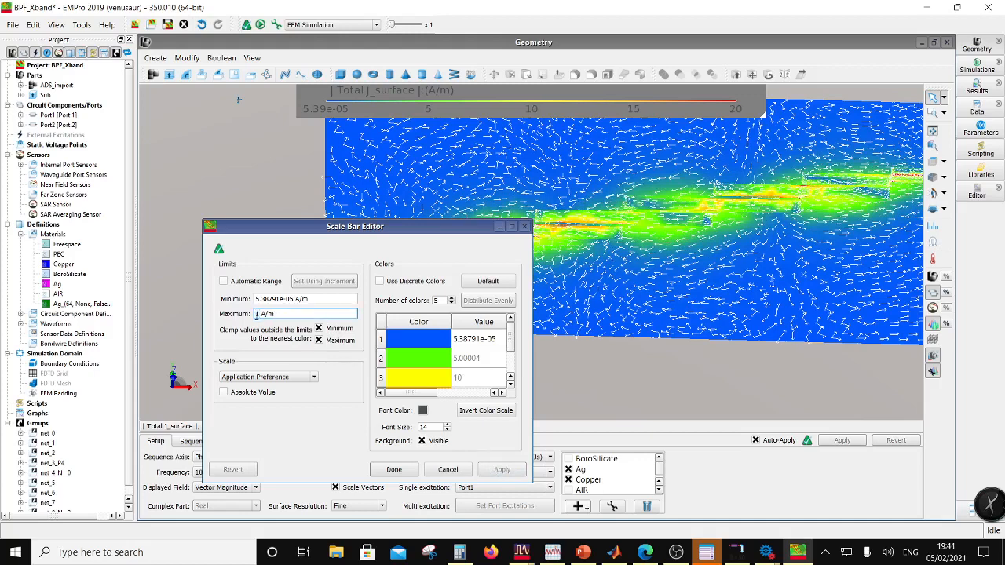
{"action": "type", "text": "5"}
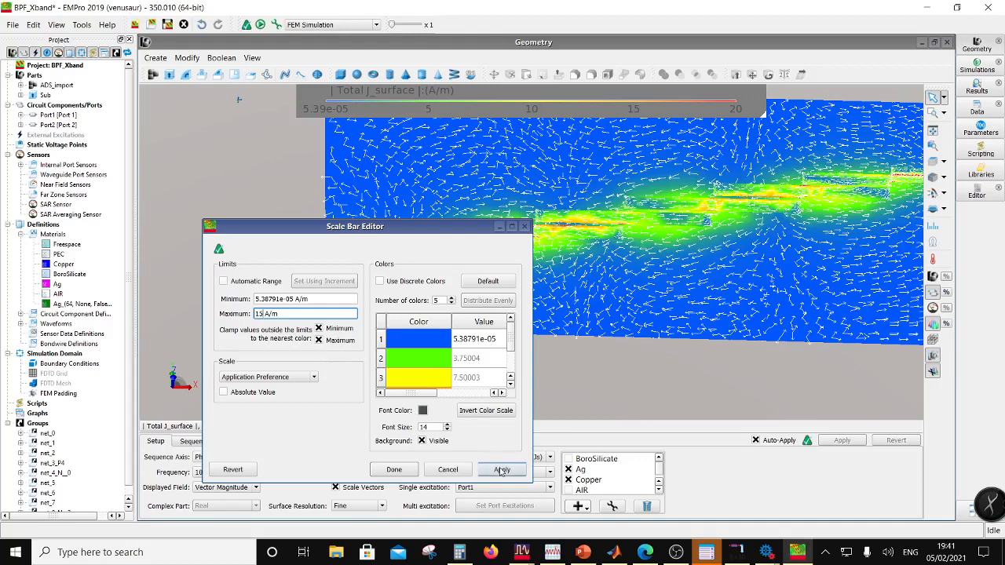
{"action": "left_click", "coordinate": [502, 471]}
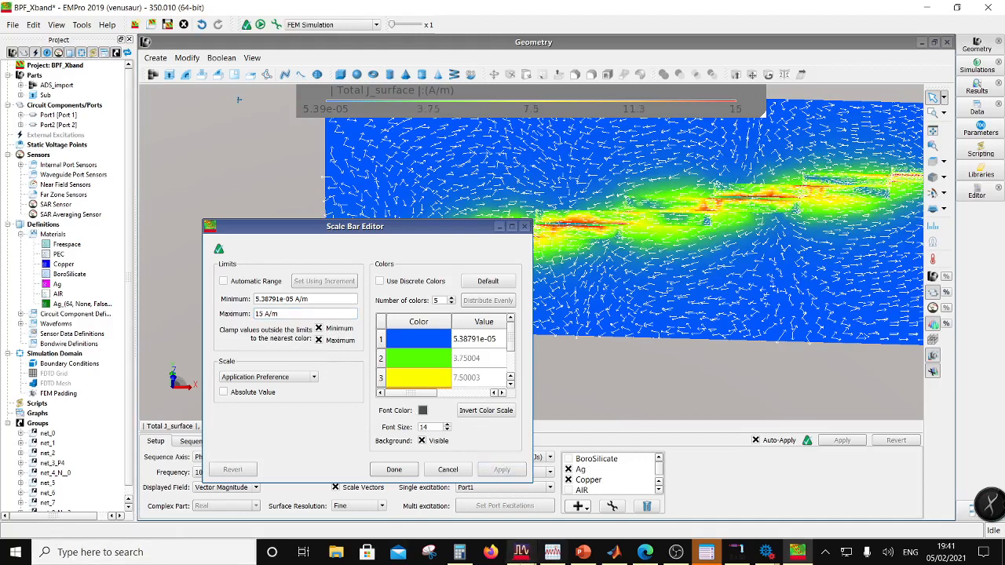
{"action": "left_click", "coordinate": [675, 552]}
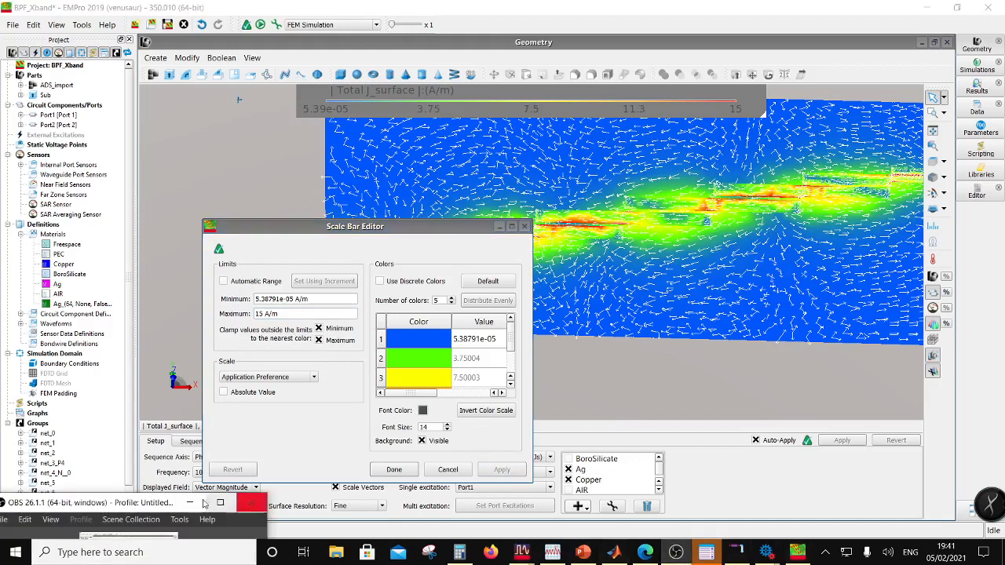
{"action": "left_click_drag", "start_coordinate": [81, 504], "coordinate": [100, 550]}
Step: Accept the scale bar settings and open the phase sequence controls of the surface current plot
{"action": "left_click_drag", "start_coordinate": [307, 229], "coordinate": [303, 174]}
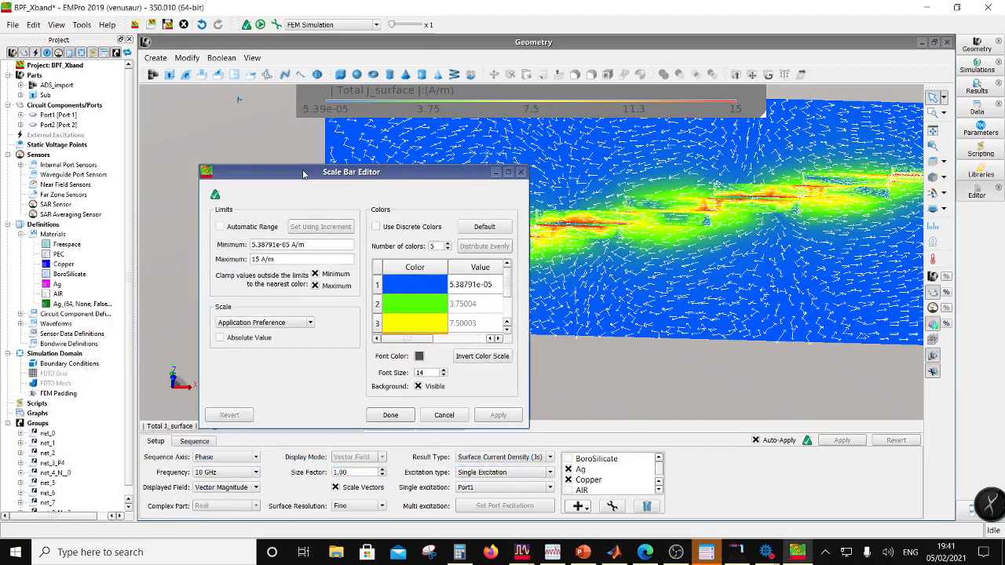
{"action": "left_click", "coordinate": [384, 417]}
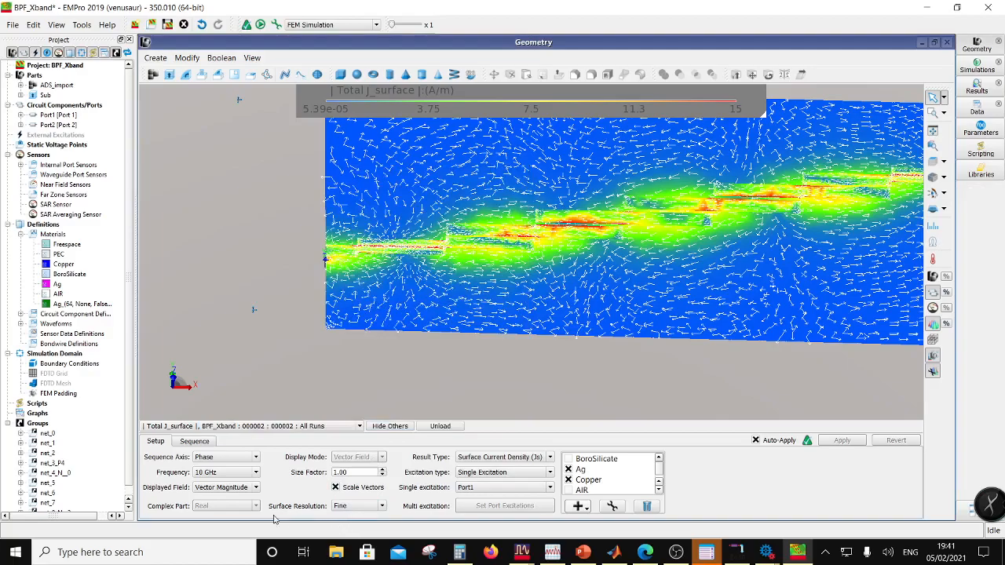
{"action": "left_click", "coordinate": [194, 442]}
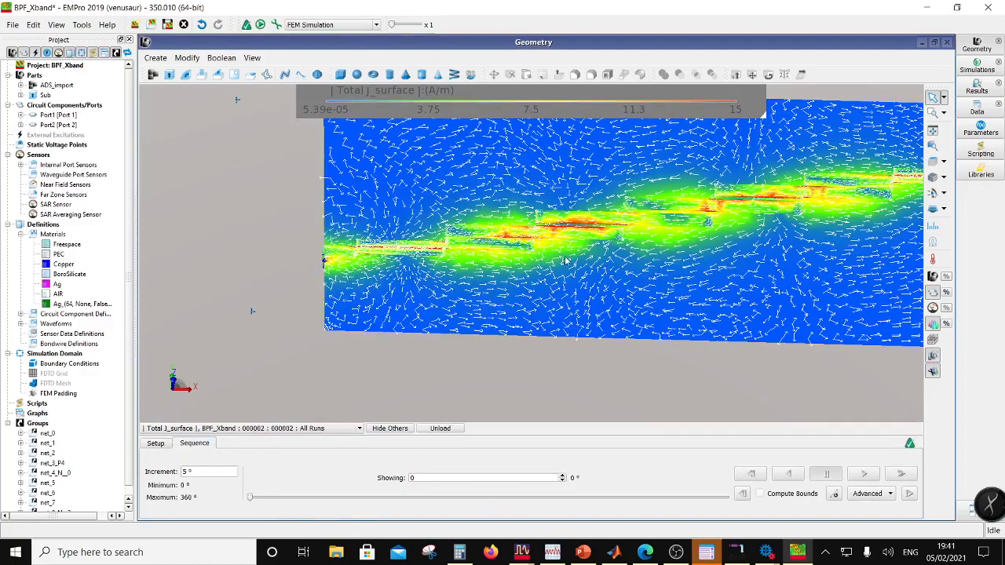
Step: Examine the surface current distribution along the whole coupled-line filter from several viewing angles
{"action": "left_click_drag", "start_coordinate": [563, 290], "coordinate": [601, 286]}
{"action": "scroll", "coordinate": [671, 238], "scroll_direction": "down", "scroll_amount": 5}
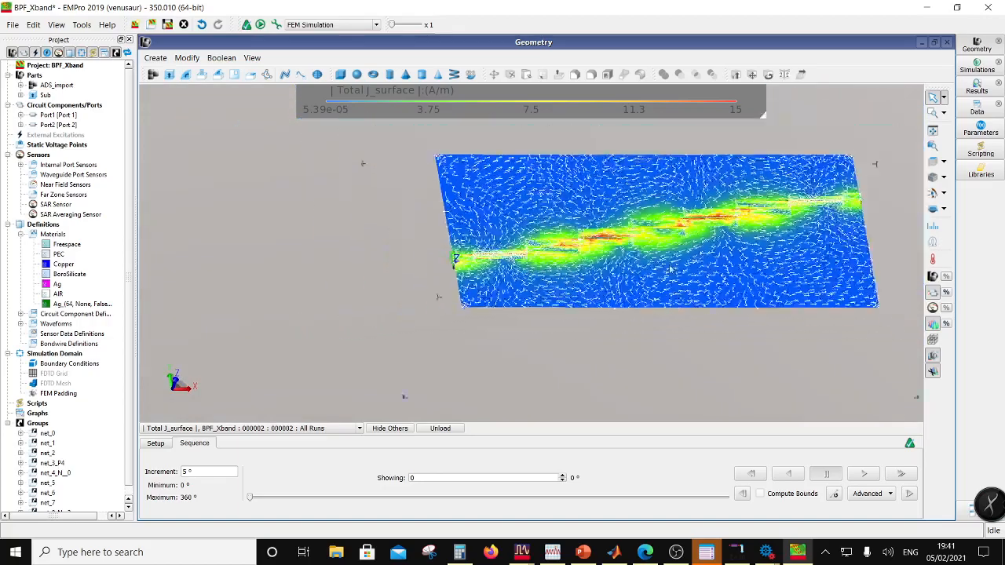
{"action": "left_click_drag", "start_coordinate": [704, 248], "coordinate": [562, 314]}
{"action": "scroll", "coordinate": [560, 315], "scroll_direction": "up", "scroll_amount": 5}
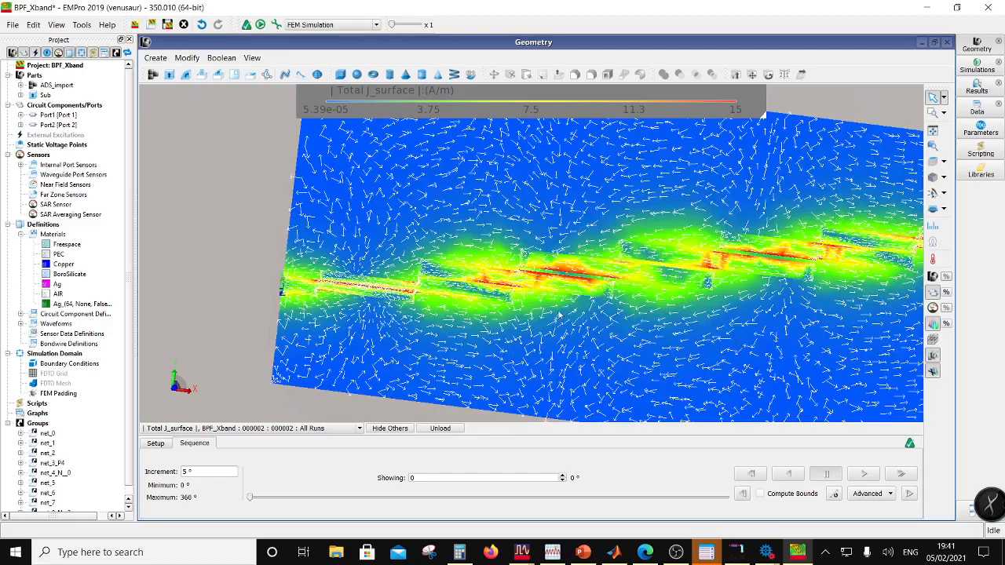
{"action": "left_click_drag", "start_coordinate": [646, 308], "coordinate": [483, 312]}
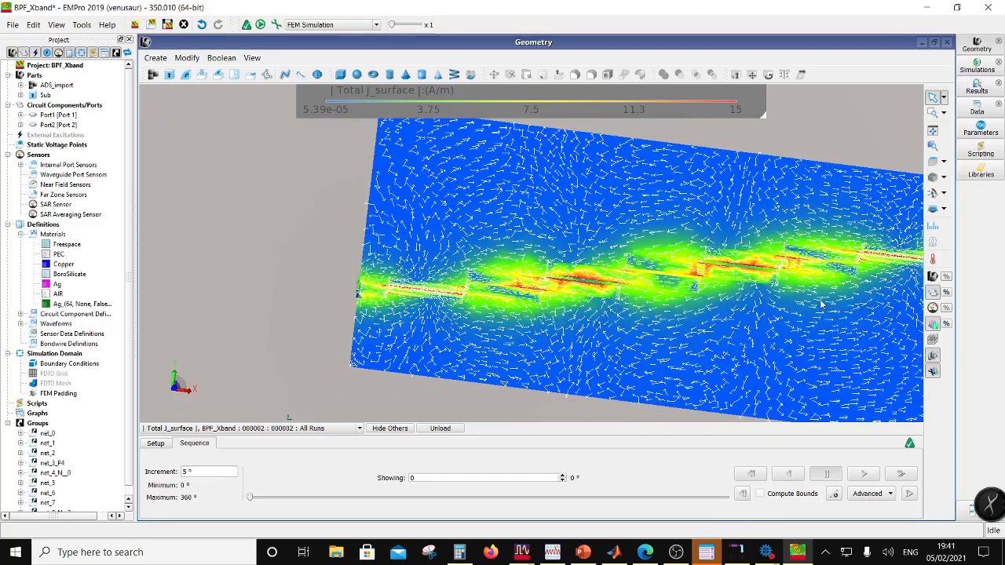
{"action": "left_click_drag", "start_coordinate": [823, 304], "coordinate": [905, 290]}
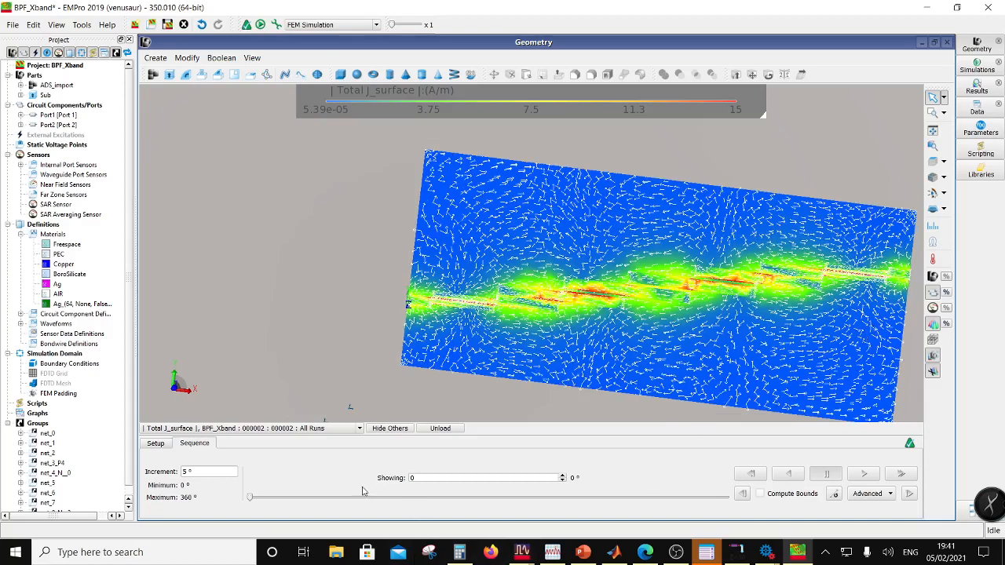
Step: Turn on auto-repeat for the phase sequence and briefly play the surface current animation with a 2° increment
{"action": "left_click", "coordinate": [872, 494]}
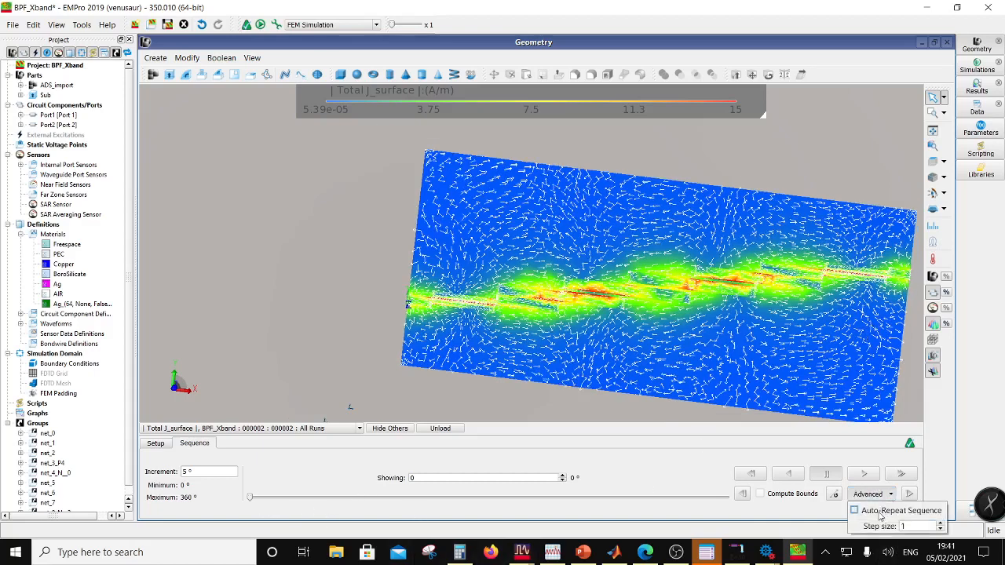
{"action": "left_click", "coordinate": [819, 454]}
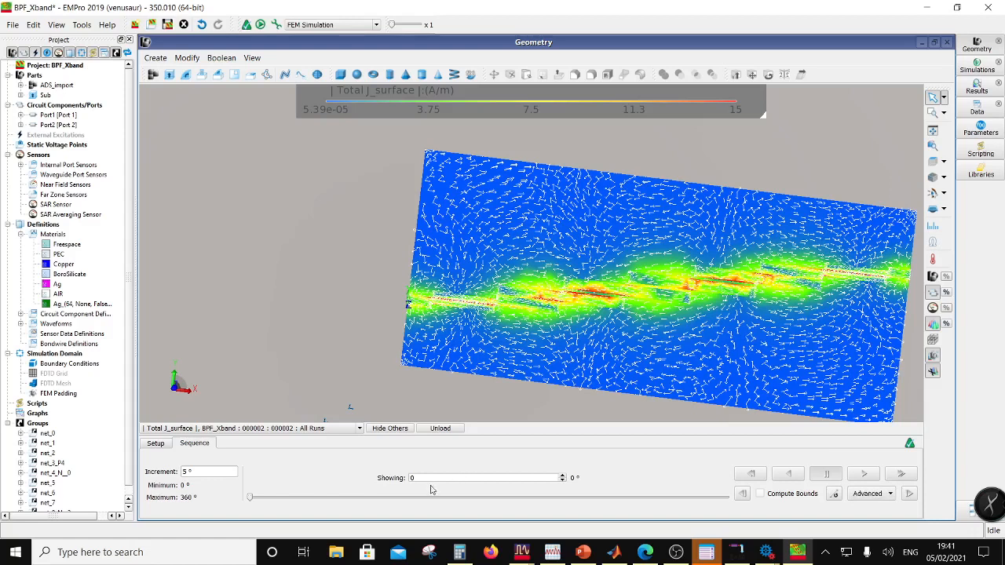
{"action": "left_click", "coordinate": [186, 474]}
{"action": "type", "text": "2"}
{"action": "left_click", "coordinate": [864, 475]}
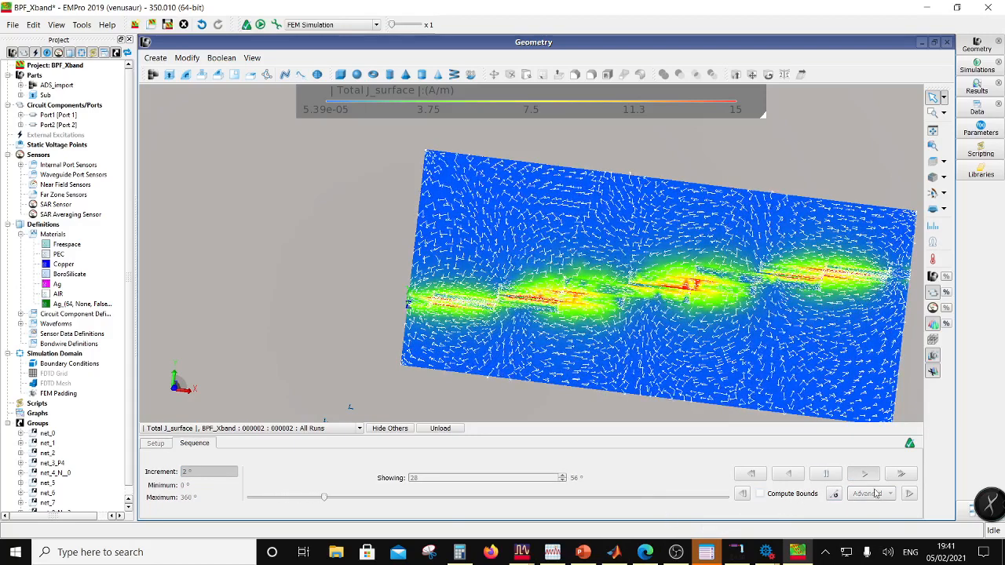
{"action": "left_click", "coordinate": [830, 476]}
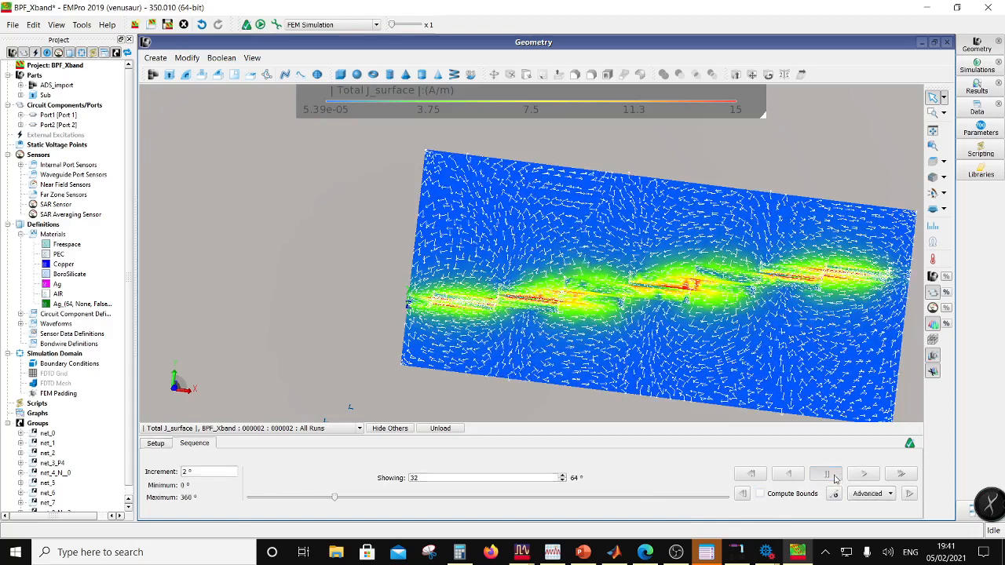
Step: Play the surface current animation with a 4° increment, examine the coupled-line sections up close, and pause it
{"action": "double_click", "coordinate": [185, 471]}
{"action": "key", "text": "Return"}
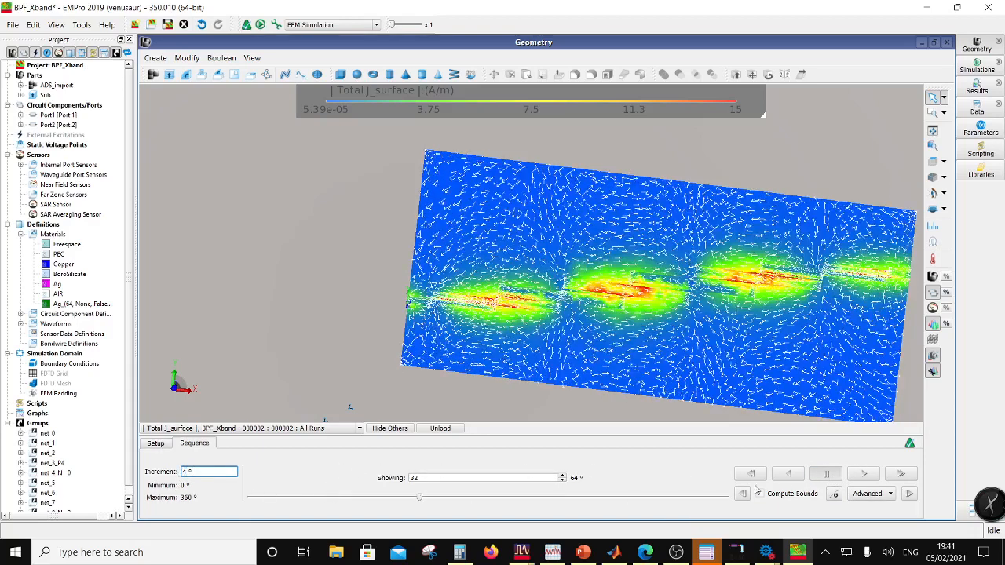
{"action": "left_click", "coordinate": [864, 475]}
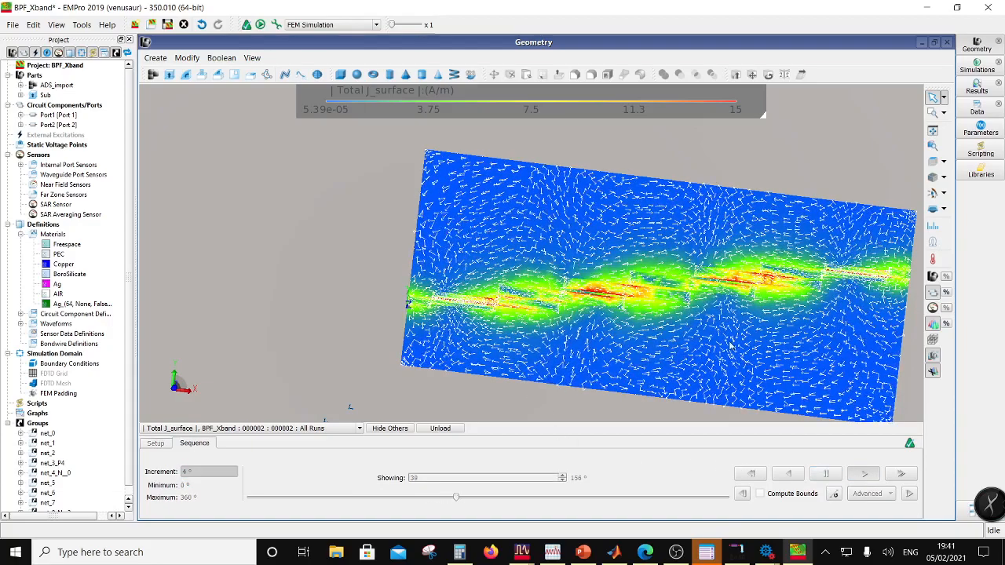
{"action": "scroll", "coordinate": [742, 357], "scroll_direction": "up", "scroll_amount": 2}
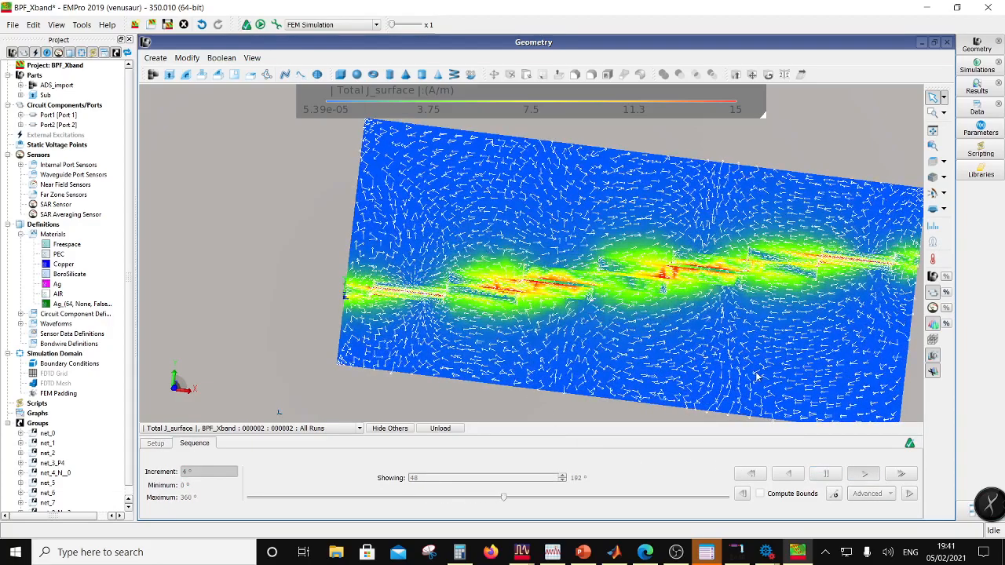
{"action": "left_click_drag", "start_coordinate": [758, 377], "coordinate": [572, 267]}
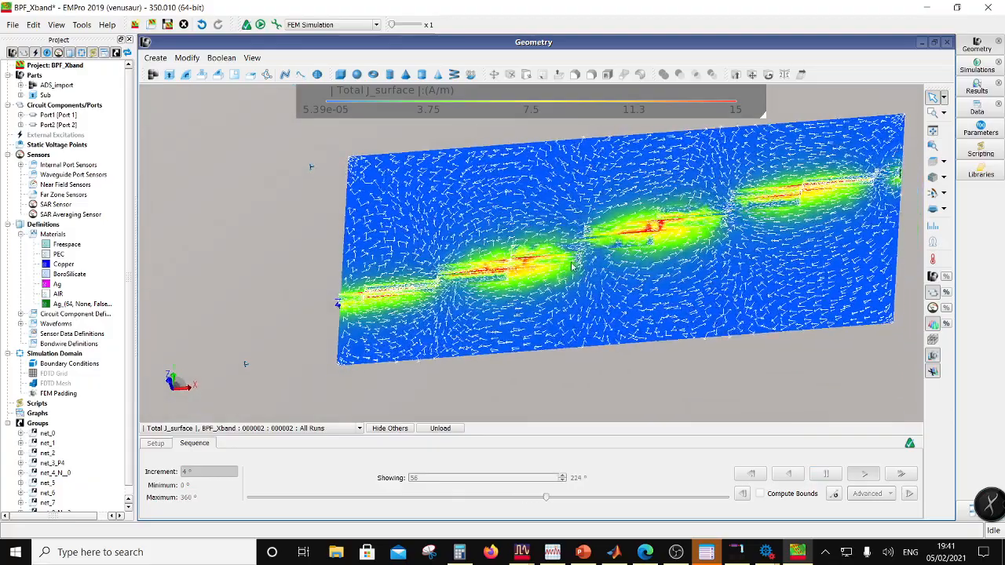
{"action": "scroll", "coordinate": [572, 267], "scroll_direction": "up", "scroll_amount": 2}
{"action": "left_click_drag", "start_coordinate": [557, 307], "coordinate": [561, 331]}
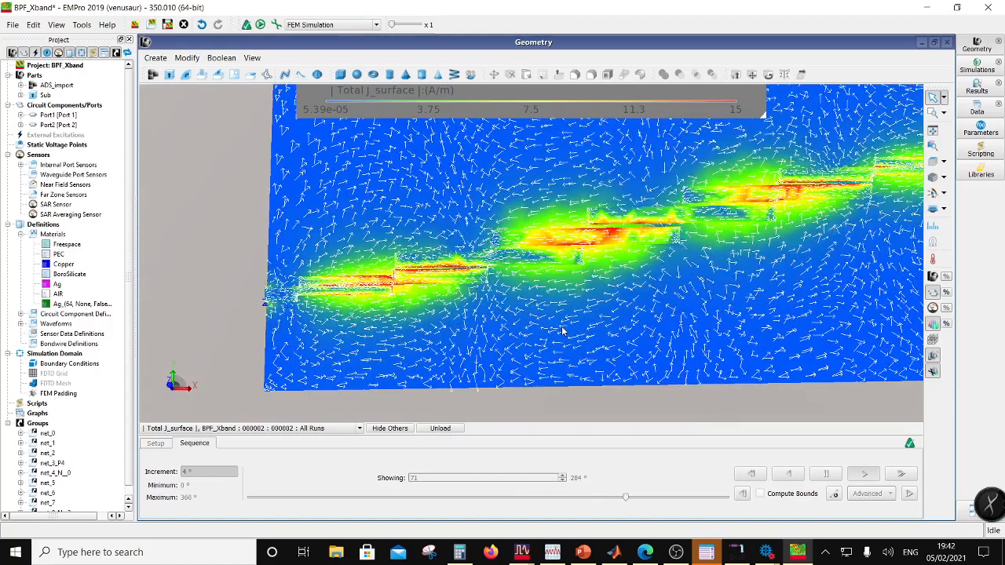
{"action": "scroll", "coordinate": [789, 248], "scroll_direction": "down", "scroll_amount": 2}
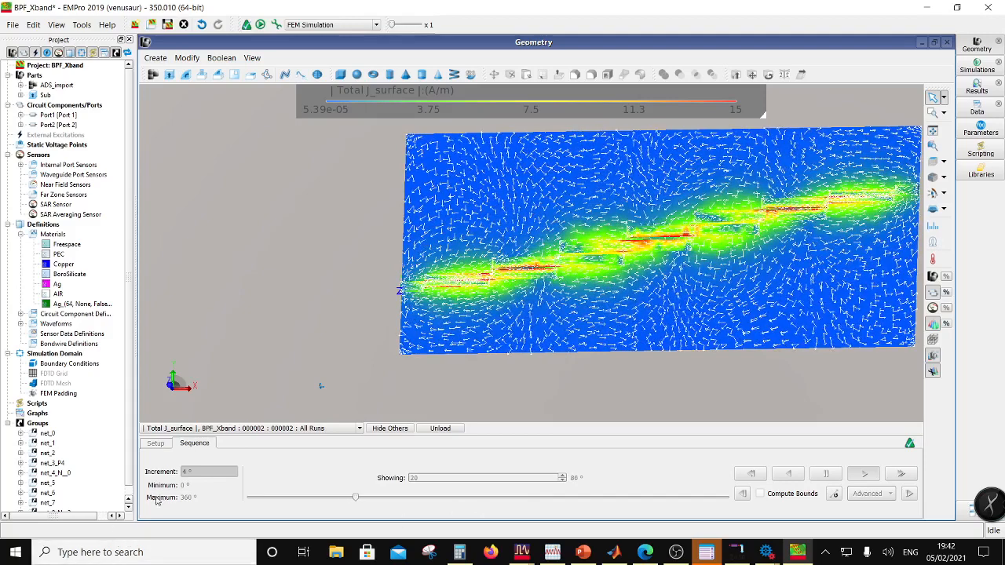
{"action": "left_click", "coordinate": [826, 474]}
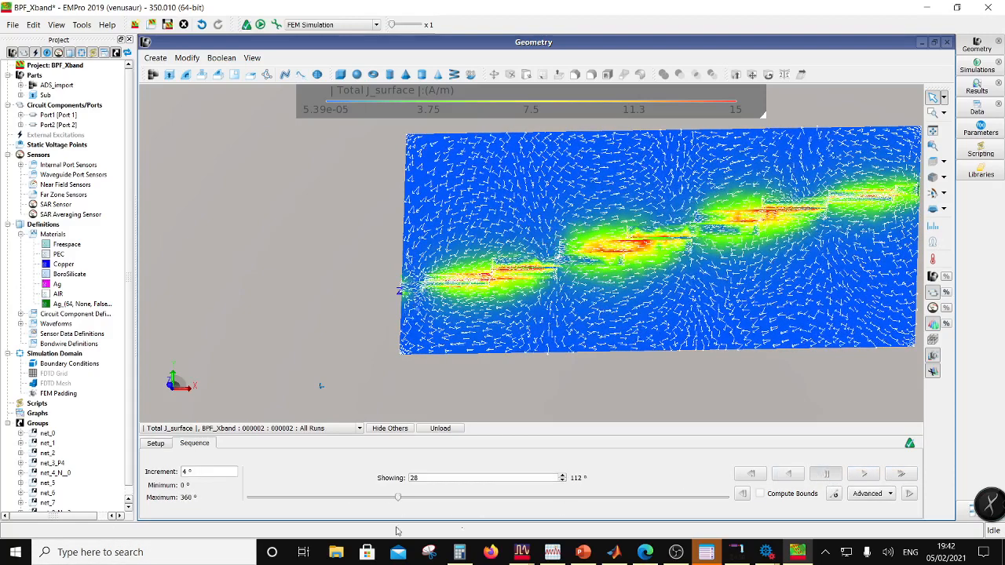
Step: Set the phase increment to 5° and replay the surface current animation, viewing the whole filter at an oblique angle
{"action": "left_click", "coordinate": [186, 474]}
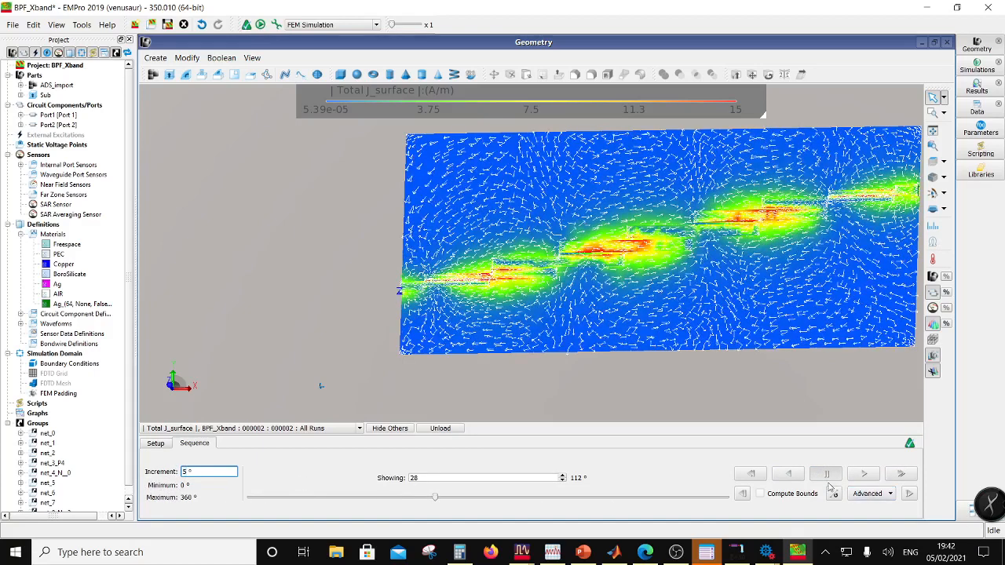
{"action": "left_click", "coordinate": [864, 474]}
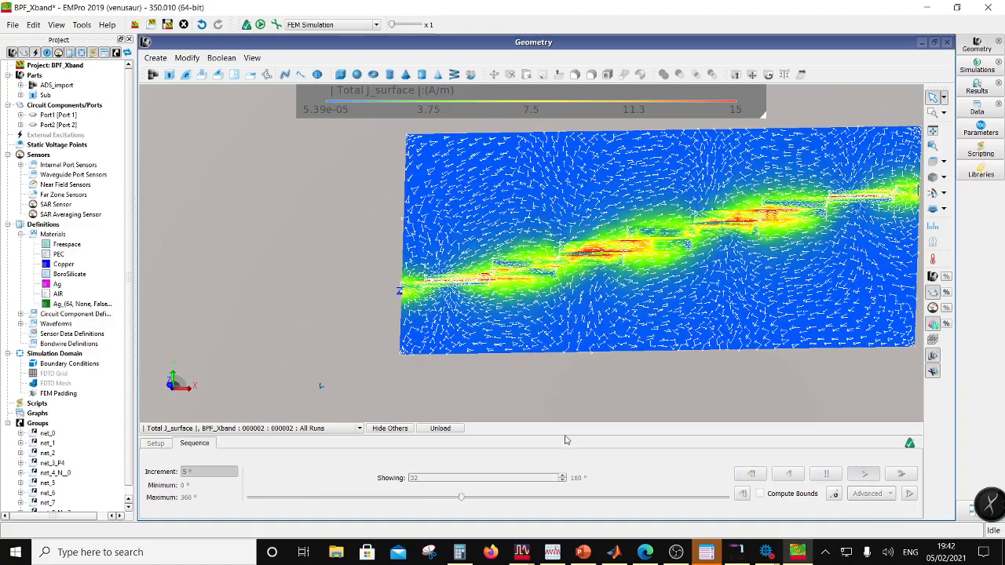
{"action": "scroll", "coordinate": [923, 176], "scroll_direction": "up", "scroll_amount": 1}
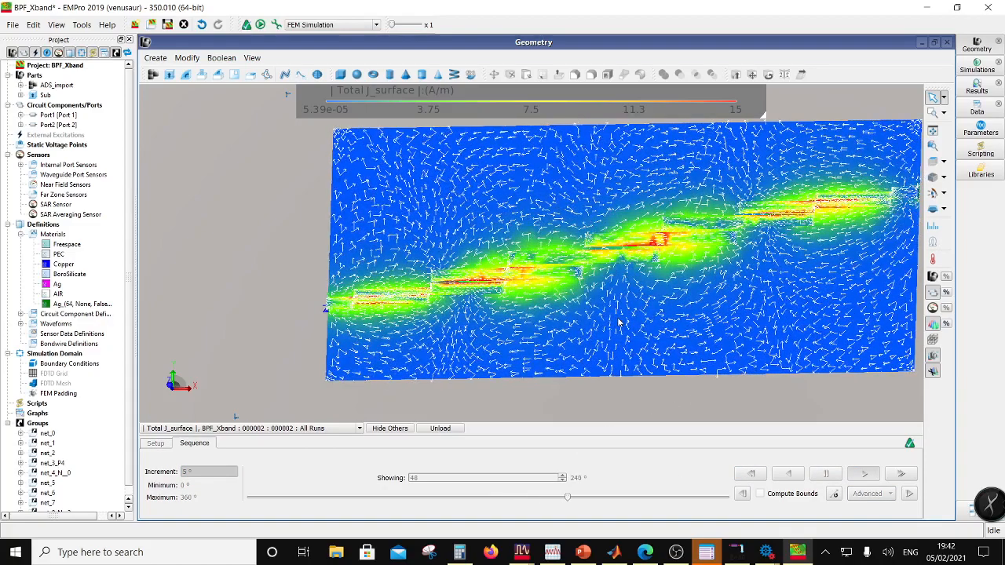
{"action": "left_click_drag", "start_coordinate": [619, 337], "coordinate": [636, 291]}
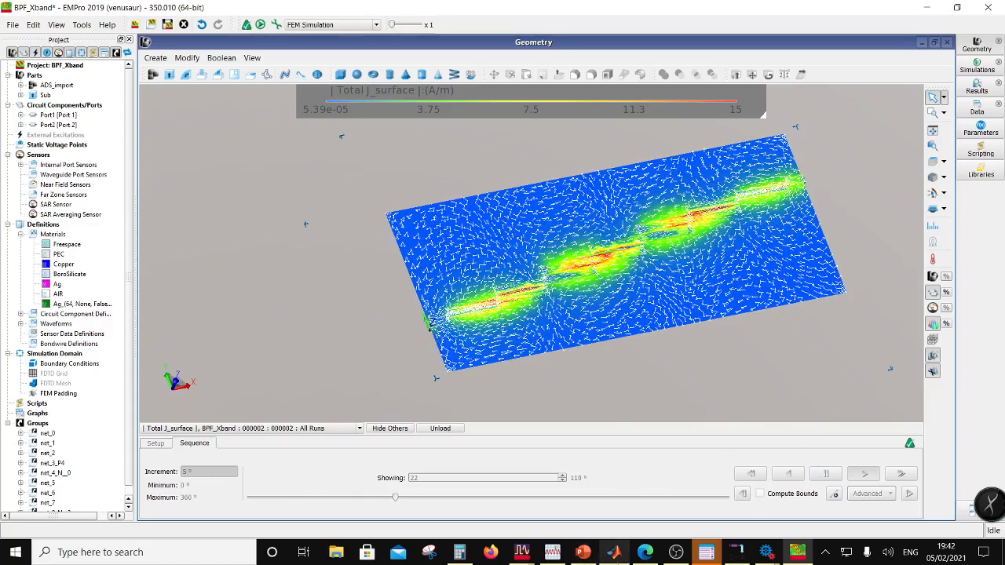
{"action": "left_click", "coordinate": [675, 553]}
{"action": "left_click_drag", "start_coordinate": [139, 519], "coordinate": [136, 383]}
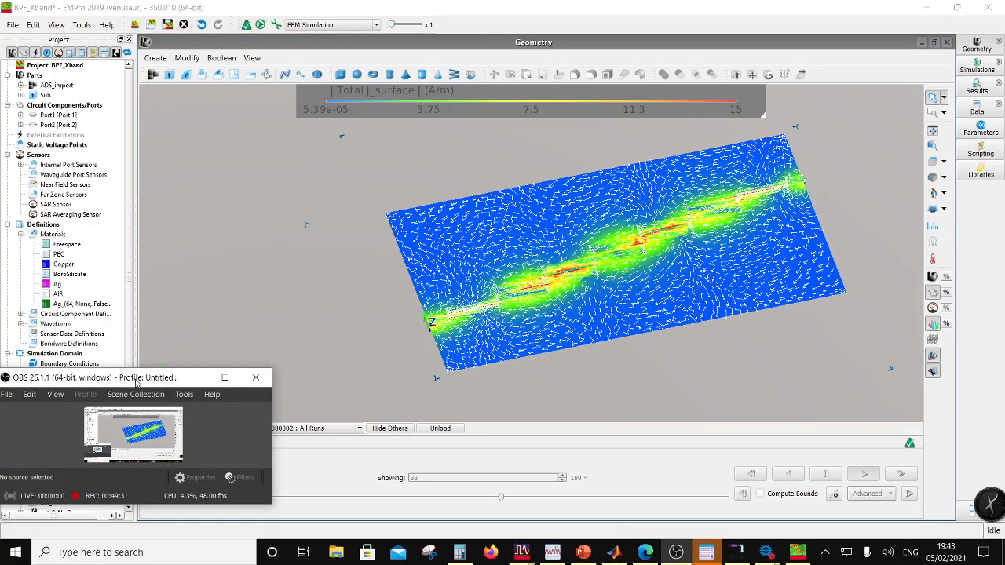